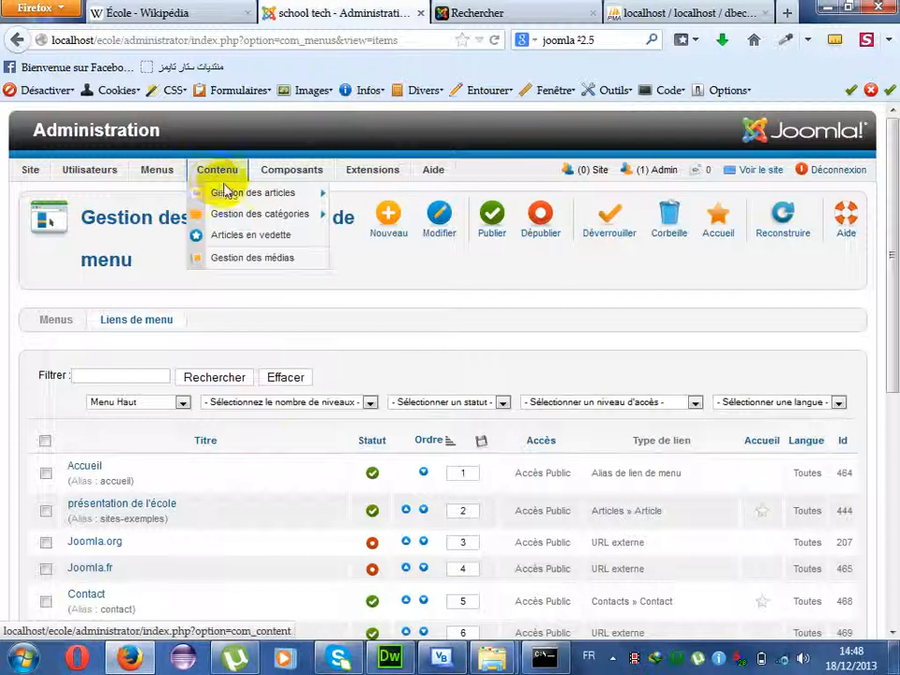
- Start a new article category titled "écoles profesionnelles" and keep its parent as "- Pas de parent -"
{"action": "mouse_move", "coordinate": [224, 196]}
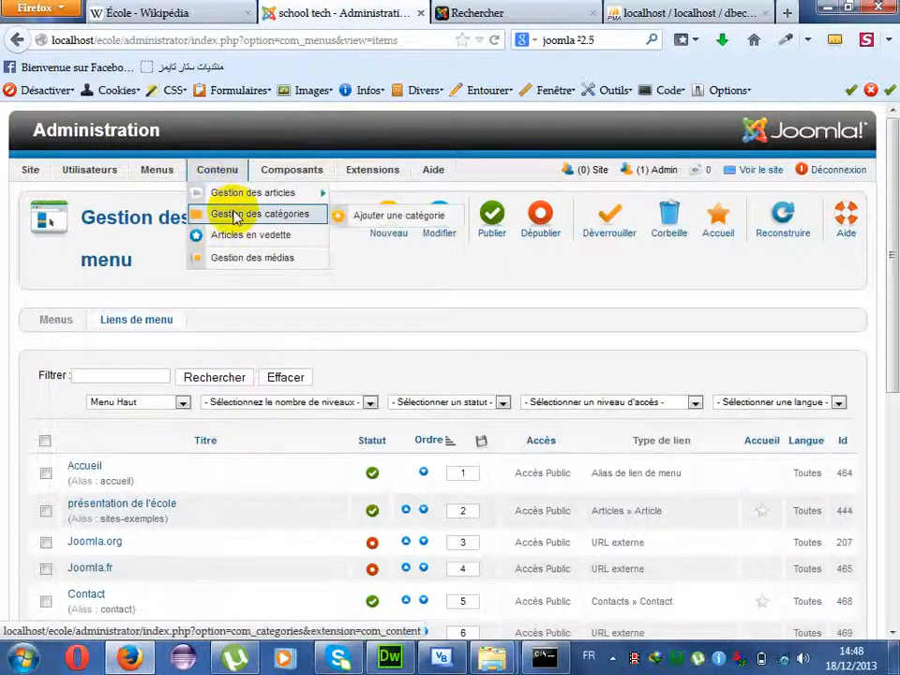
{"action": "left_click", "coordinate": [350, 222]}
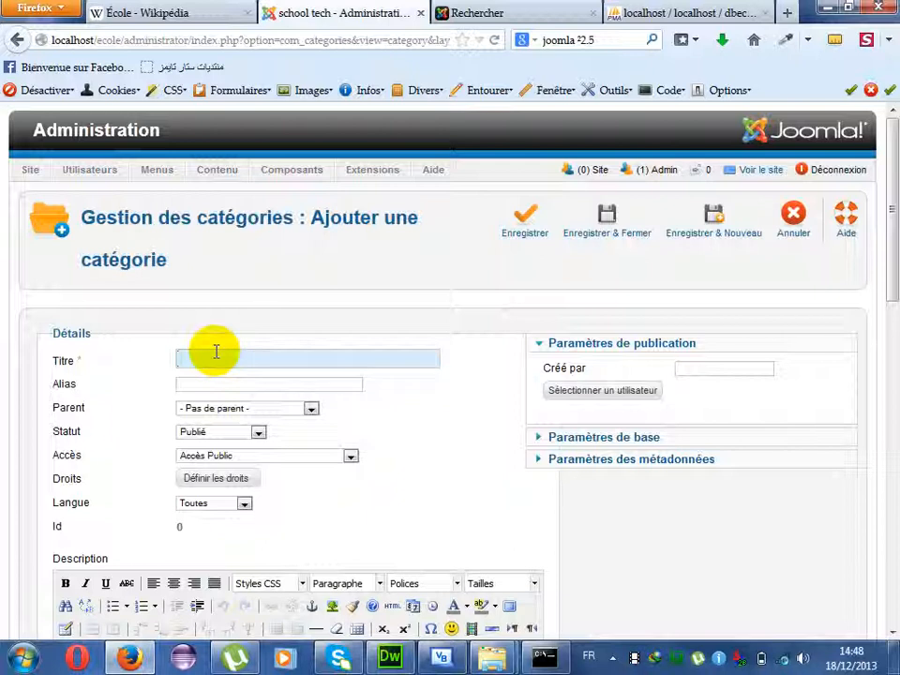
{"action": "type", "text": "3"}
{"action": "type", "text": "coles"}
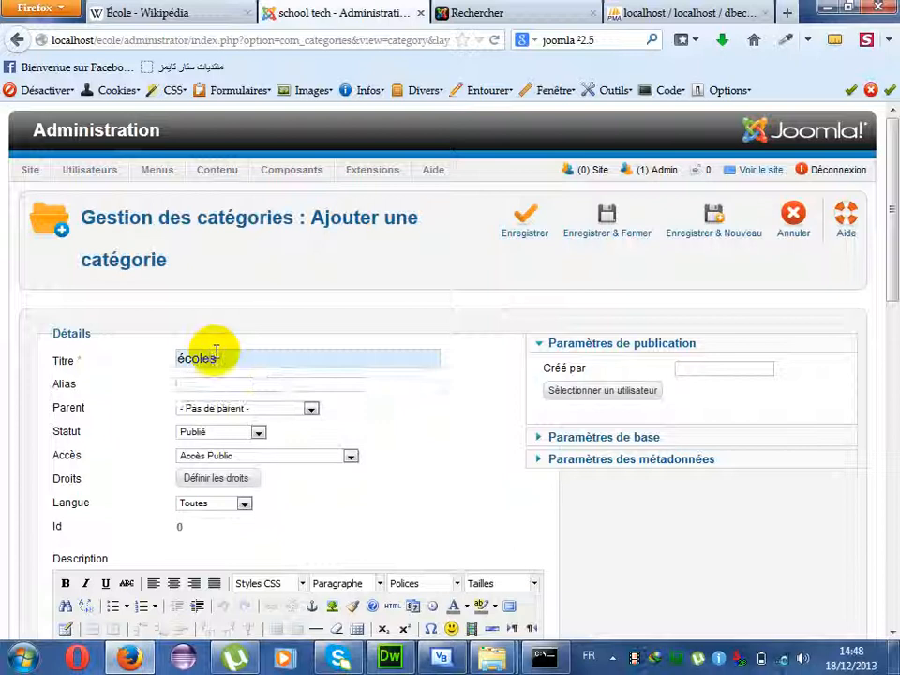
{"action": "type", "text": " profesionnelles"}
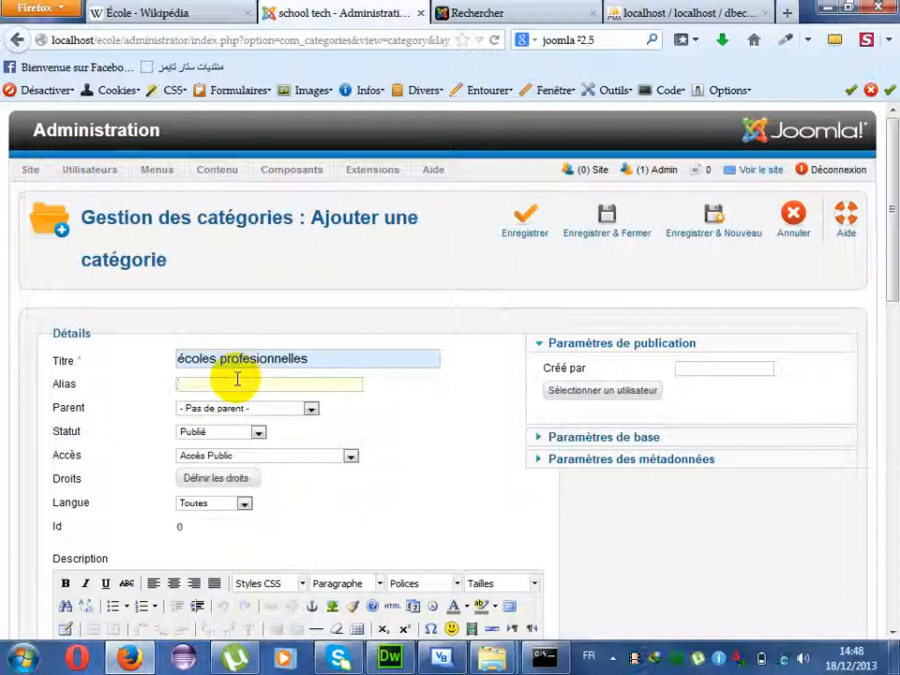
{"action": "left_click_drag", "start_coordinate": [886, 287], "coordinate": [894, 323]}
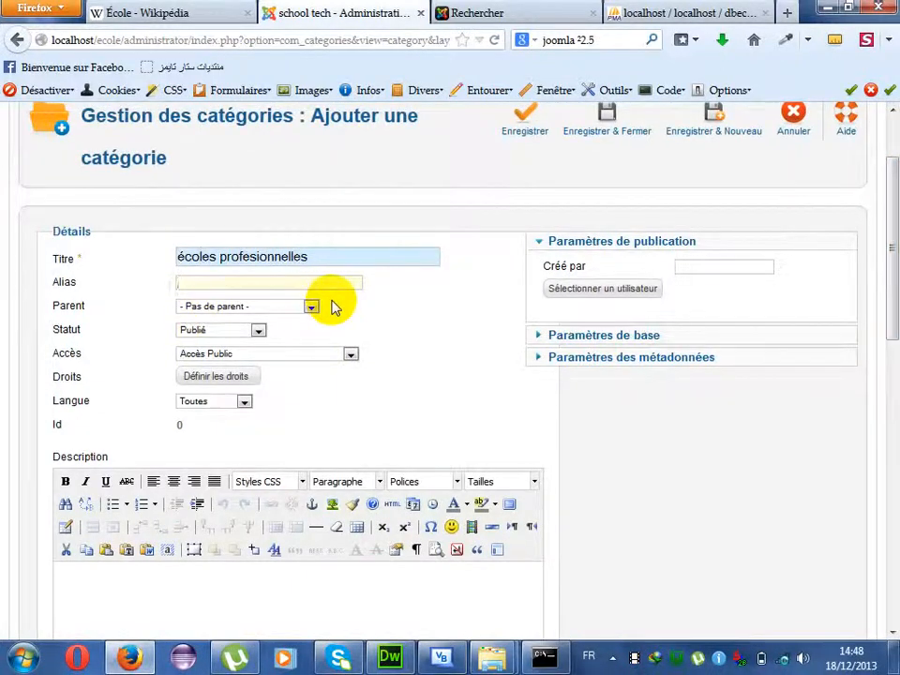
{"action": "left_click", "coordinate": [297, 310]}
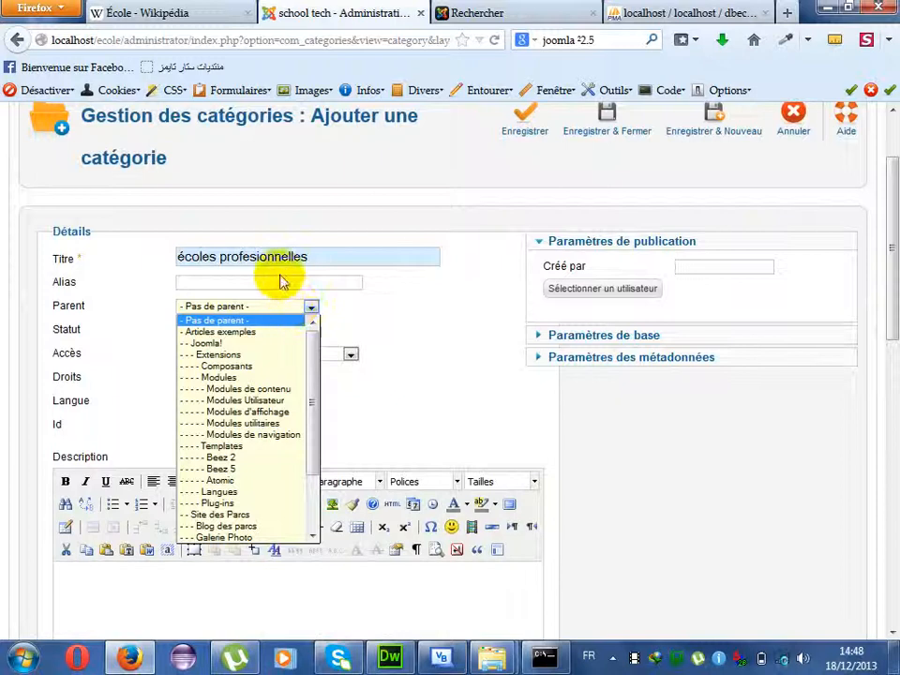
{"action": "left_click", "coordinate": [314, 256]}
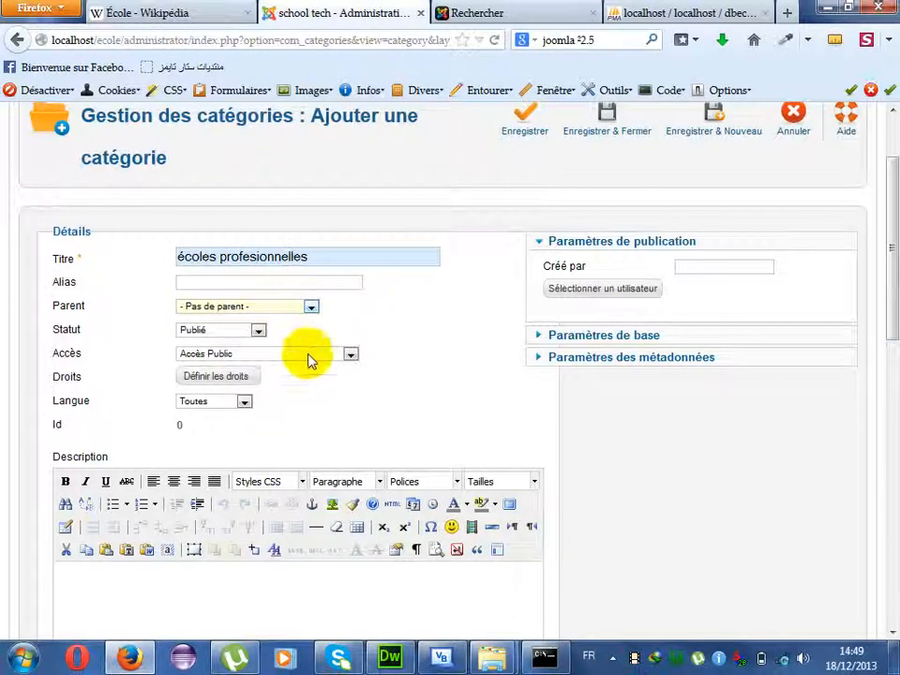
- Write the category description "Dans cette catégorie , on trouve les articles concernant les écoles professionnelles"
{"action": "left_click_drag", "start_coordinate": [884, 227], "coordinate": [885, 324]}
{"action": "left_click", "coordinate": [424, 427]}
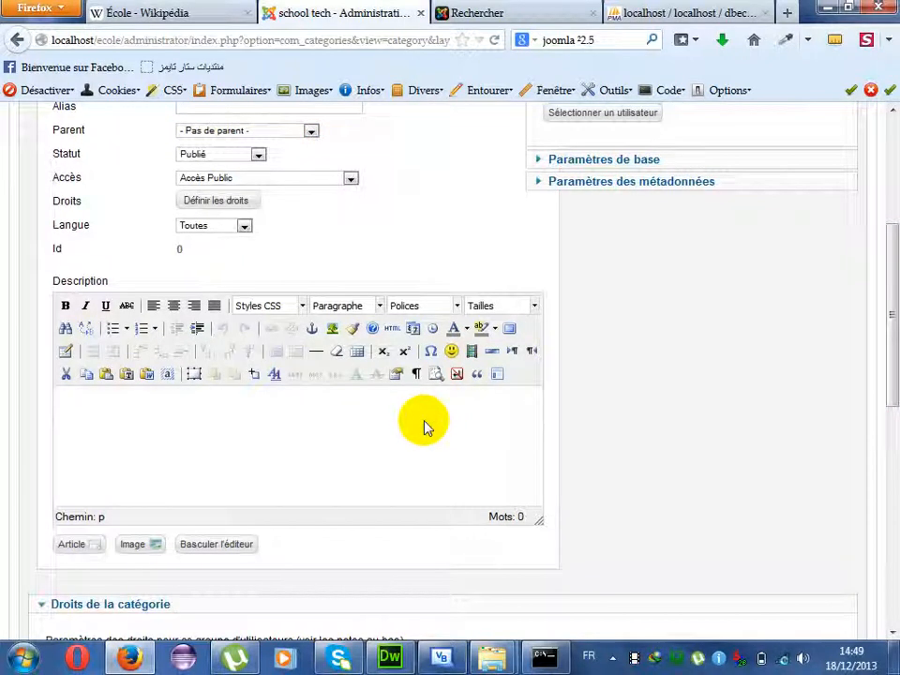
{"action": "type", "text": "Dab"}
{"action": "key", "text": "BackSpace"}
{"action": "type", "text": "ns cette "}
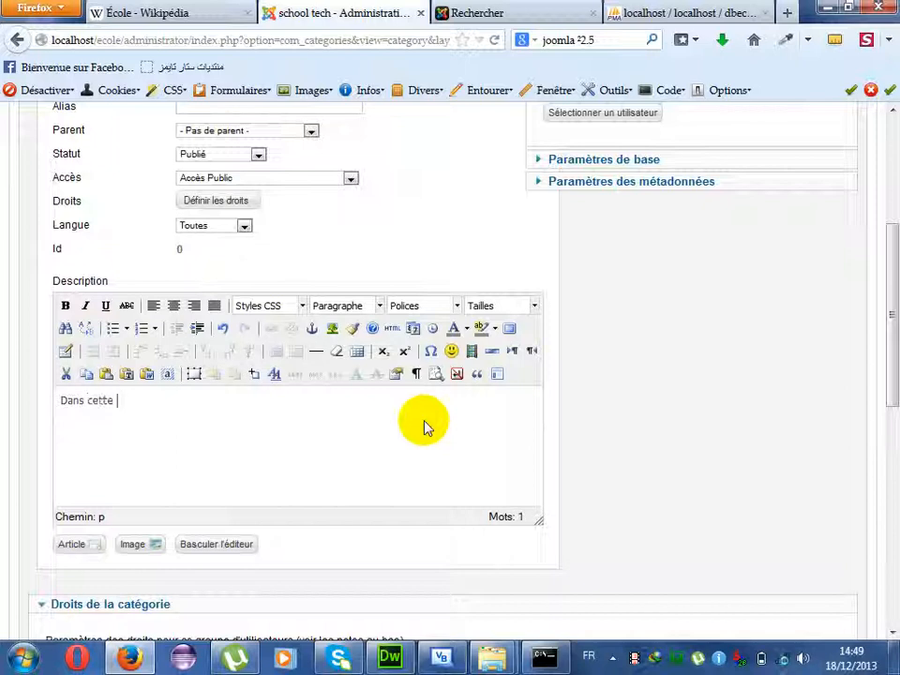
{"action": "type", "text": "catégorie"}
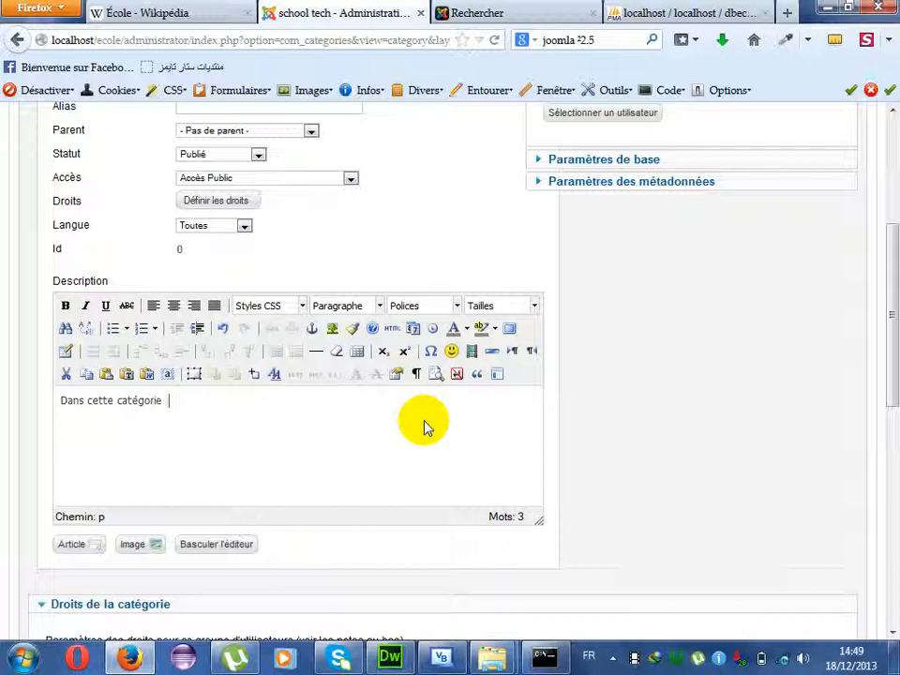
{"action": "type", "text": " , on trouve les "}
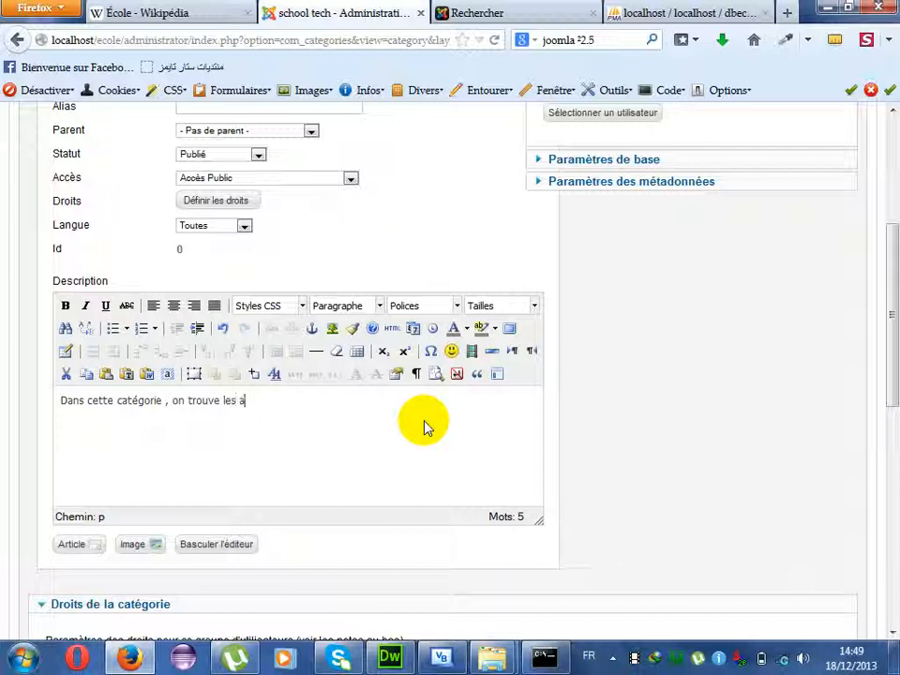
{"action": "type", "text": "articles conce"}
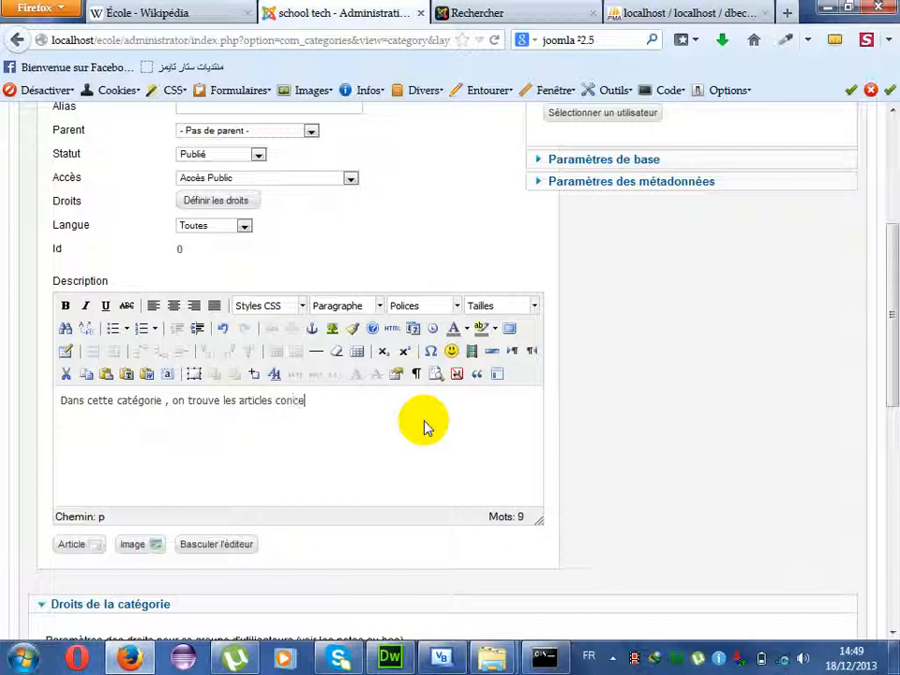
{"action": "type", "text": "r"}
{"action": "type", "text": "nqnt"}
{"action": "key", "text": "BackSpace"}
{"action": "key", "text": "BackSpace"}
{"action": "key", "text": "BackSpace"}
{"action": "key", "text": "BackSpace"}
{"action": "type", "text": "ant les"}
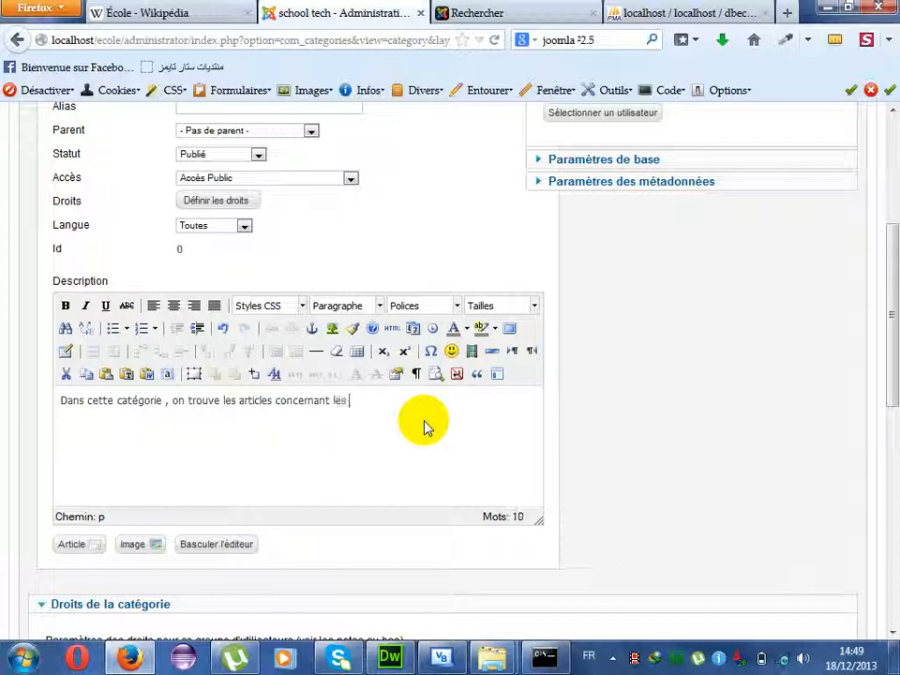
{"action": "type", "text": " écoles pro"}
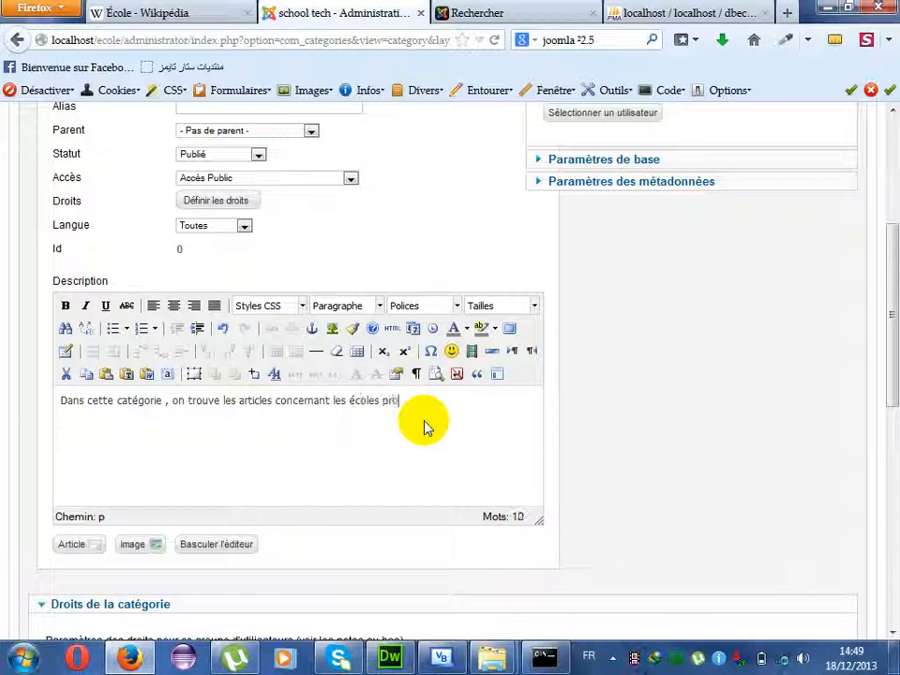
{"action": "type", "text": "fessionn"}
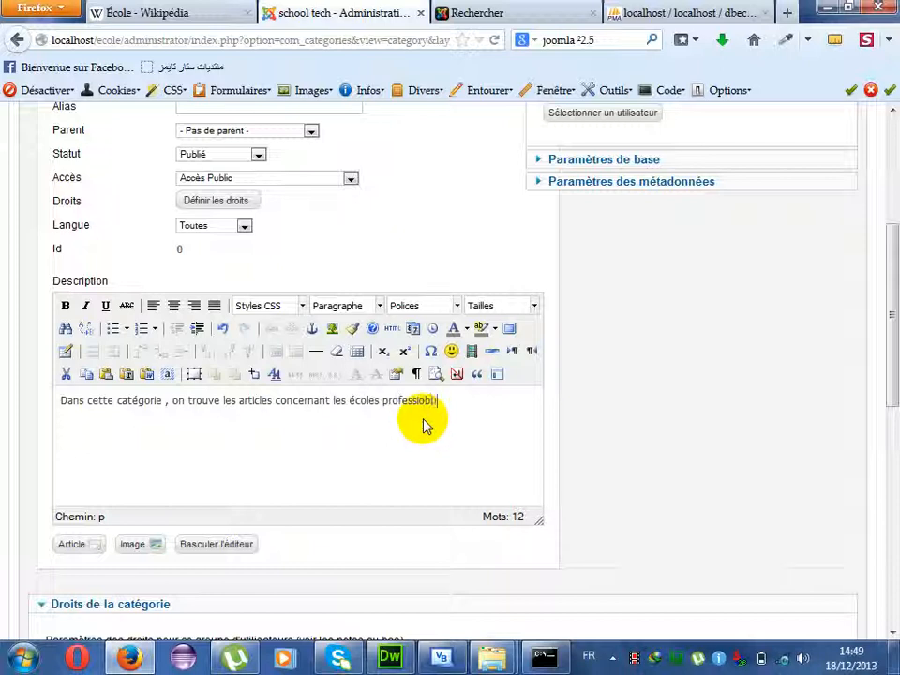
{"action": "type", "text": "nnles"}
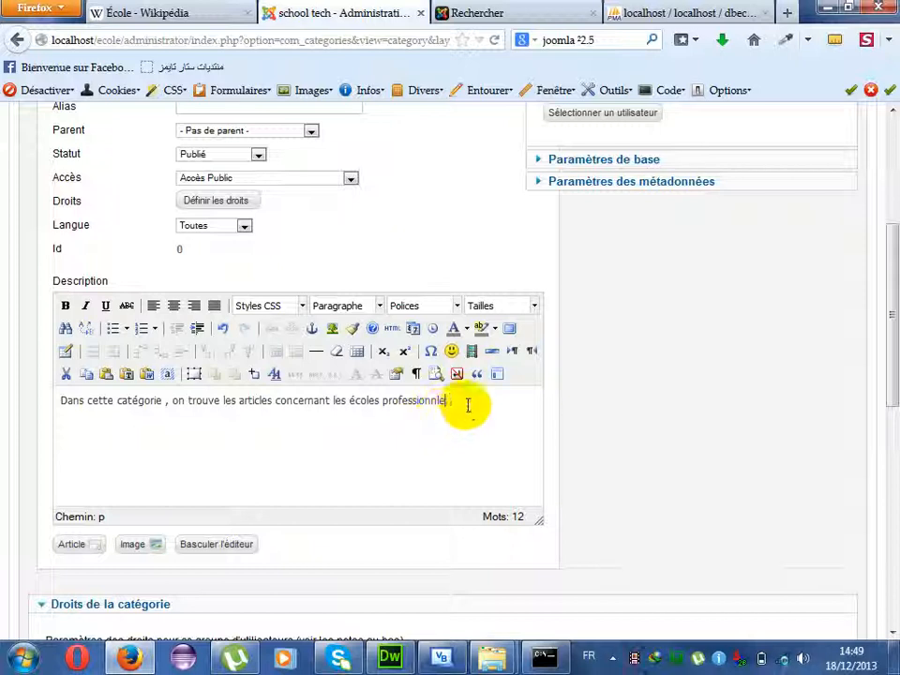
{"action": "type", "text": "elles"}
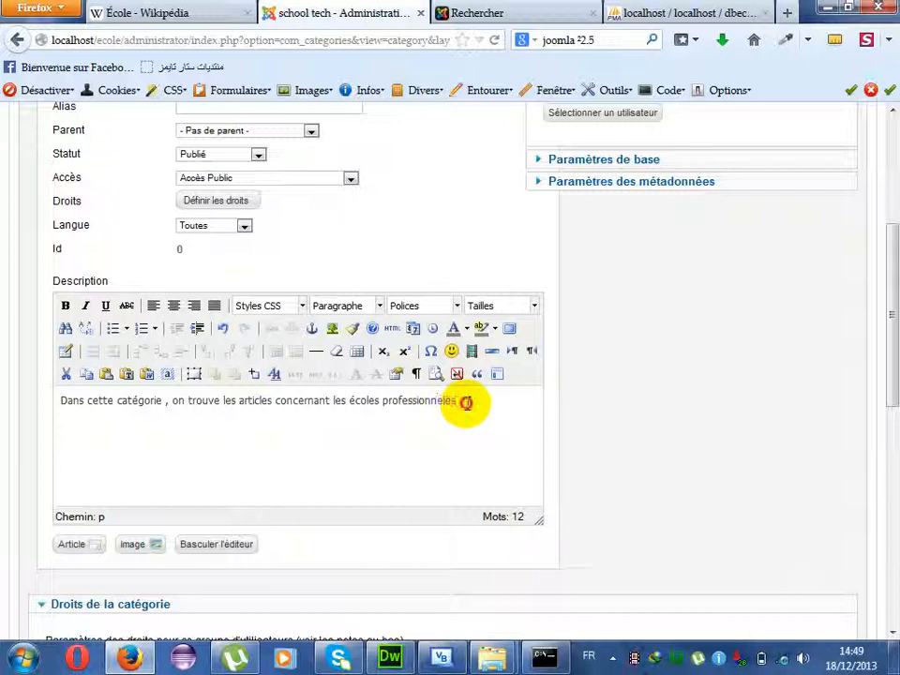
{"action": "type", "text": "les"}
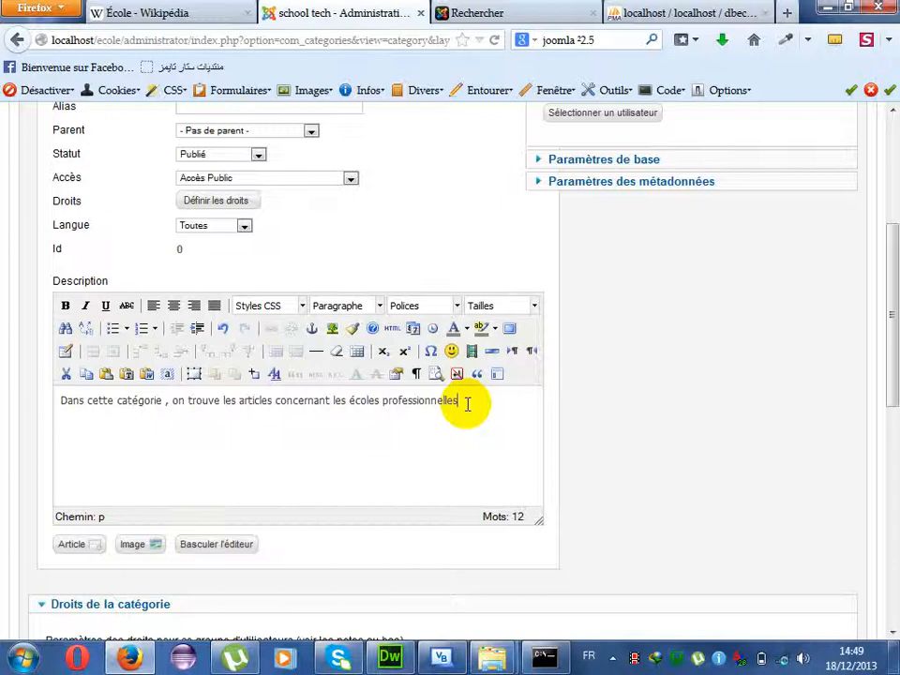
- Format the whole description sentence as a Titre 3 heading
{"action": "left_click_drag", "start_coordinate": [466, 403], "coordinate": [4, 348]}
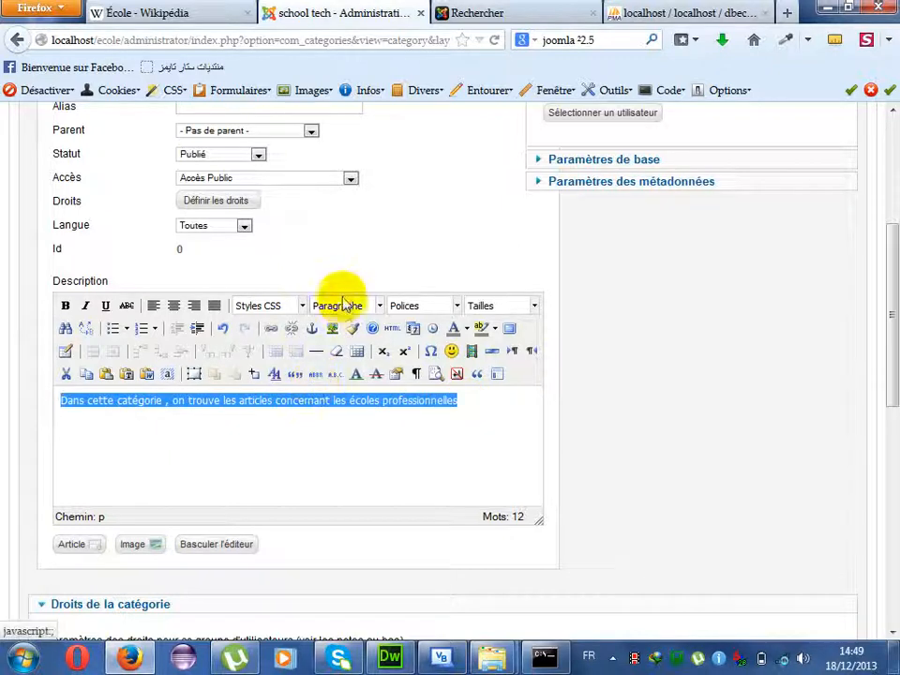
{"action": "left_click", "coordinate": [344, 307]}
{"action": "left_click", "coordinate": [267, 306]}
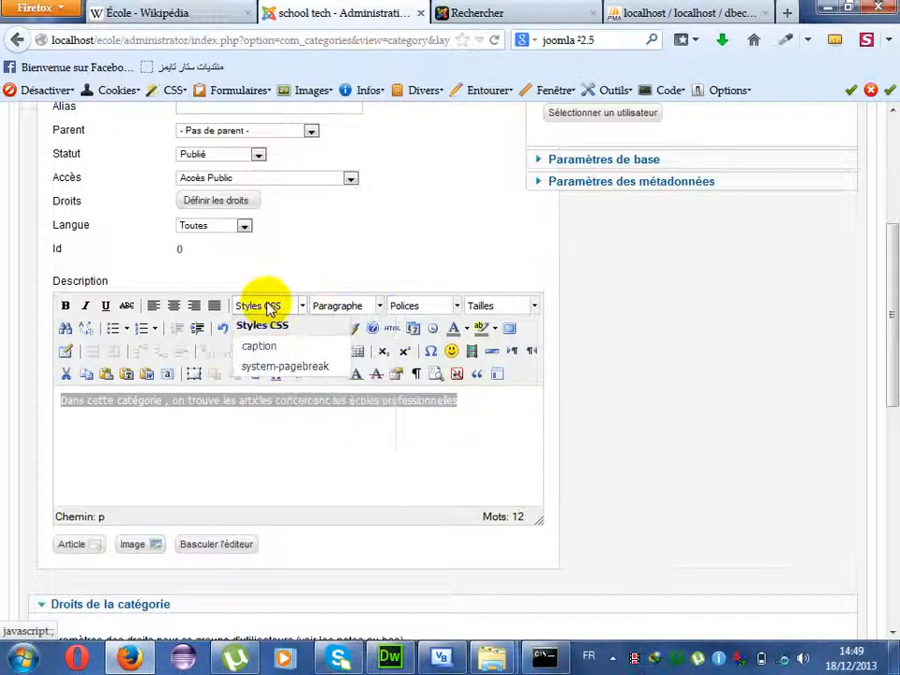
{"action": "left_click", "coordinate": [334, 304]}
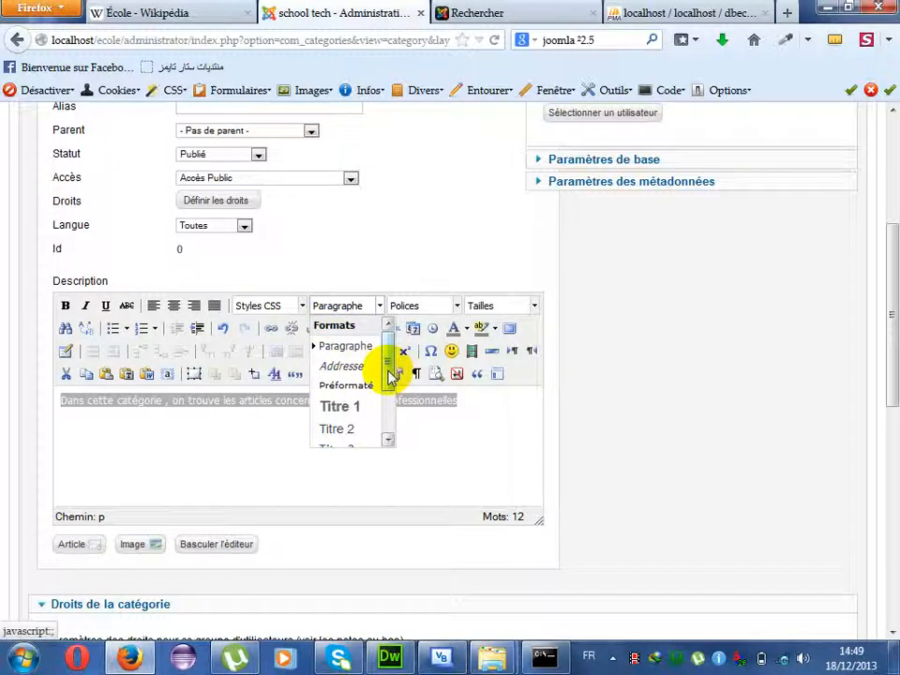
{"action": "left_click_drag", "start_coordinate": [394, 375], "coordinate": [387, 394]}
{"action": "left_click", "coordinate": [350, 422]}
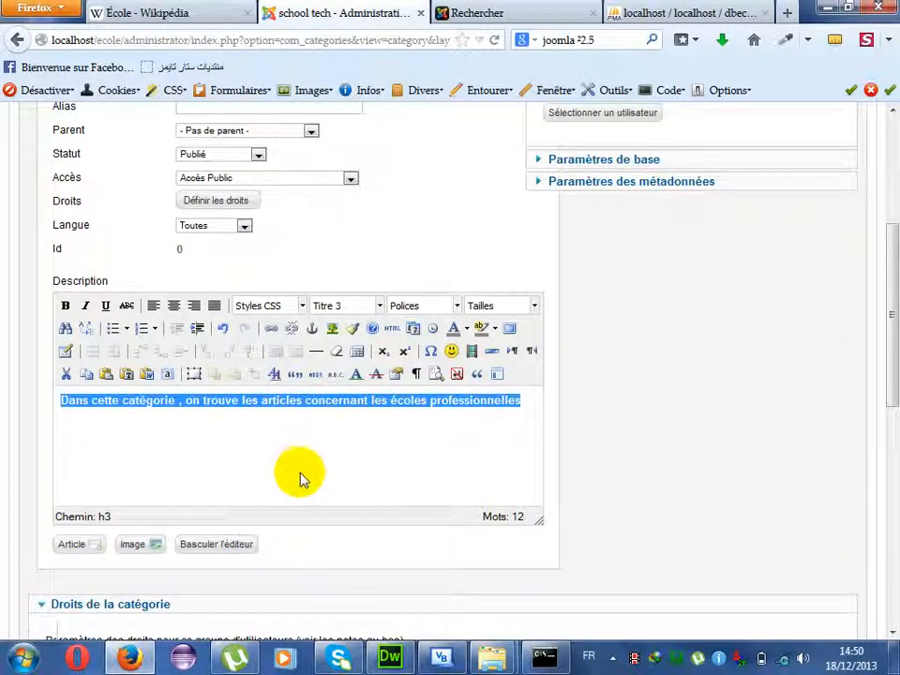
- Check the description's HTML code, apply it, and save and close the category
{"action": "left_click", "coordinate": [394, 329]}
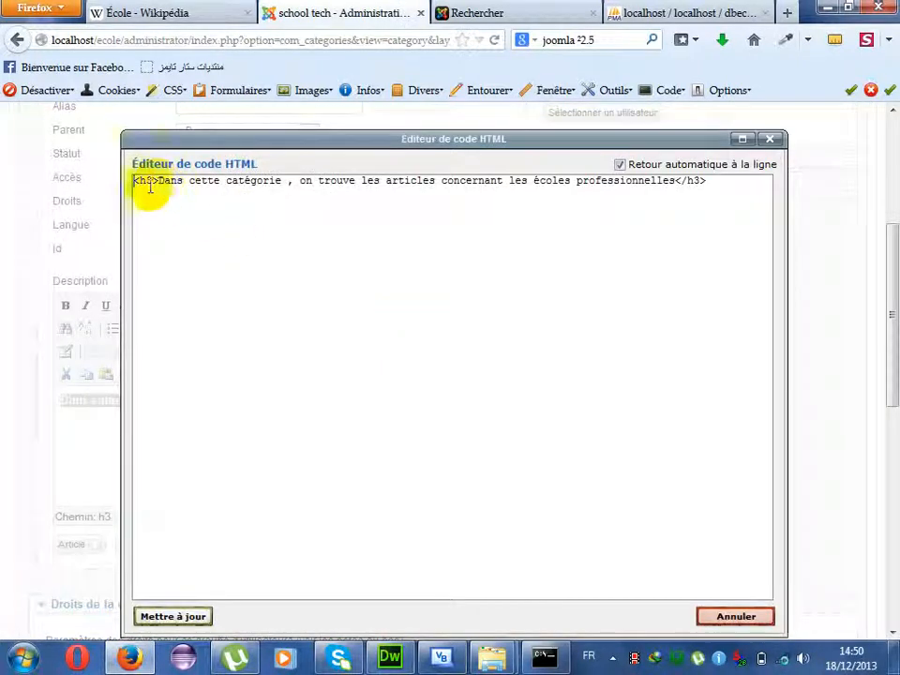
{"action": "left_click", "coordinate": [184, 617]}
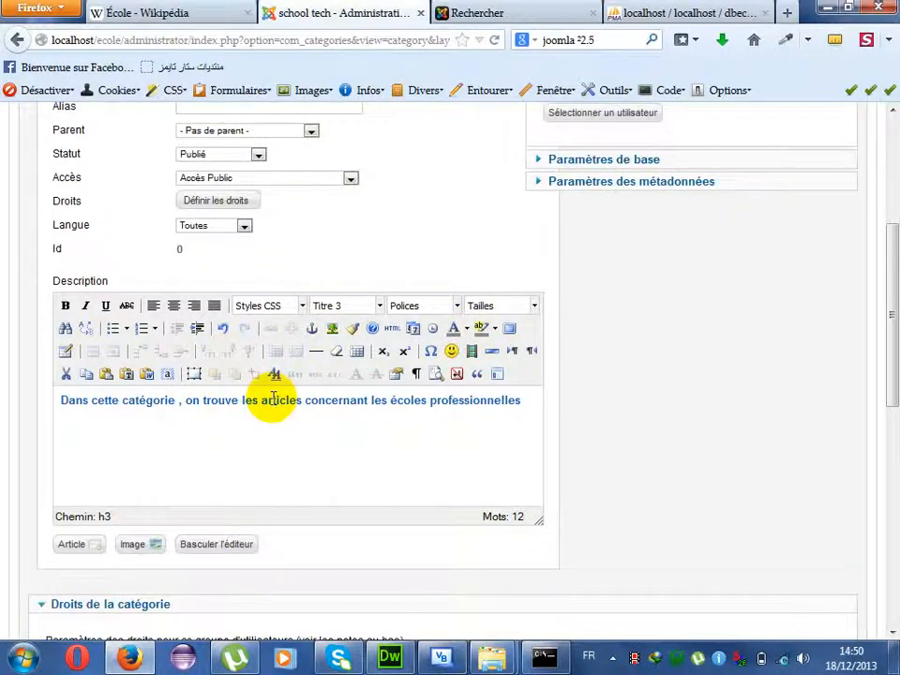
{"action": "left_click_drag", "start_coordinate": [888, 334], "coordinate": [887, 281]}
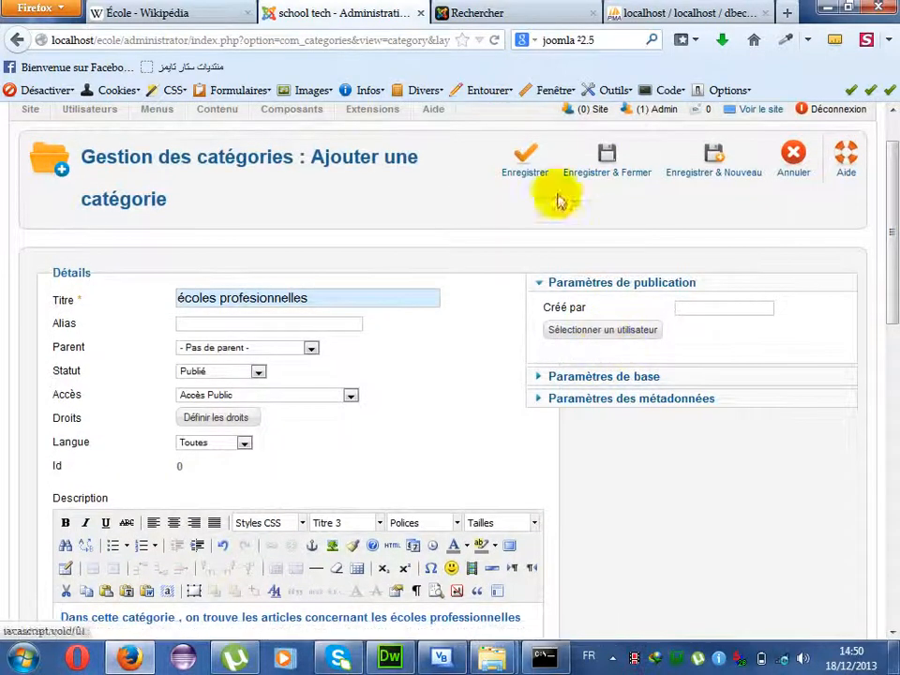
{"action": "left_click", "coordinate": [595, 161]}
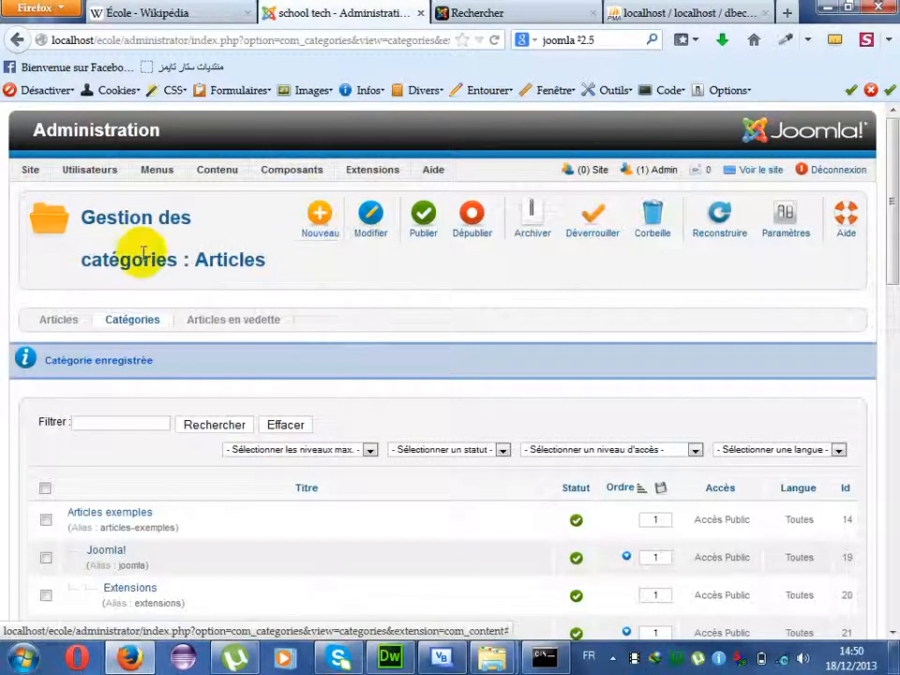
- Create another article category titled "écoles supérieures", keeping the default settings, and save and close it
{"action": "left_click", "coordinate": [319, 232]}
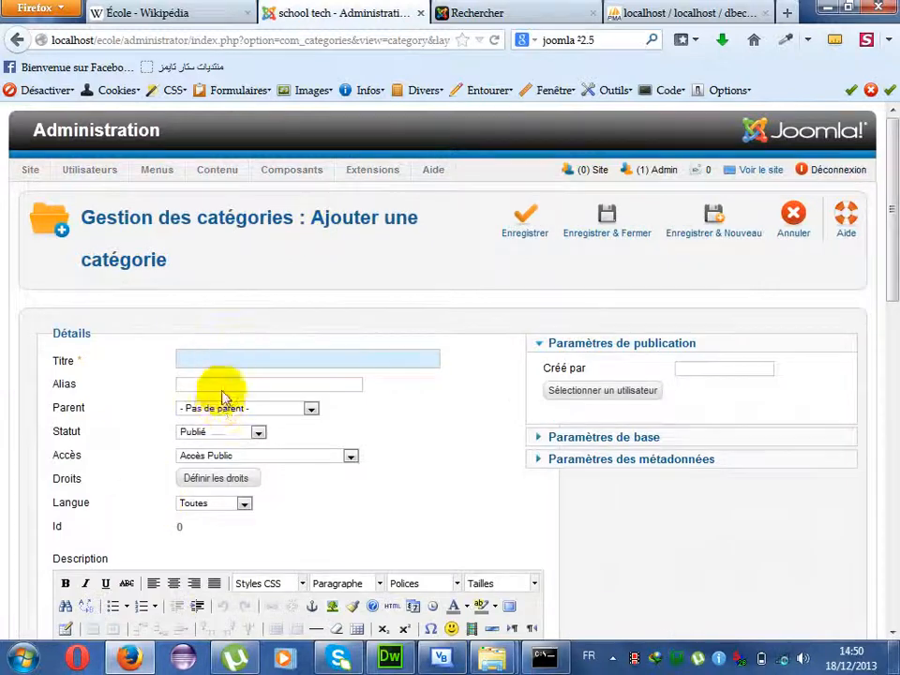
{"action": "double_click", "coordinate": [225, 357]}
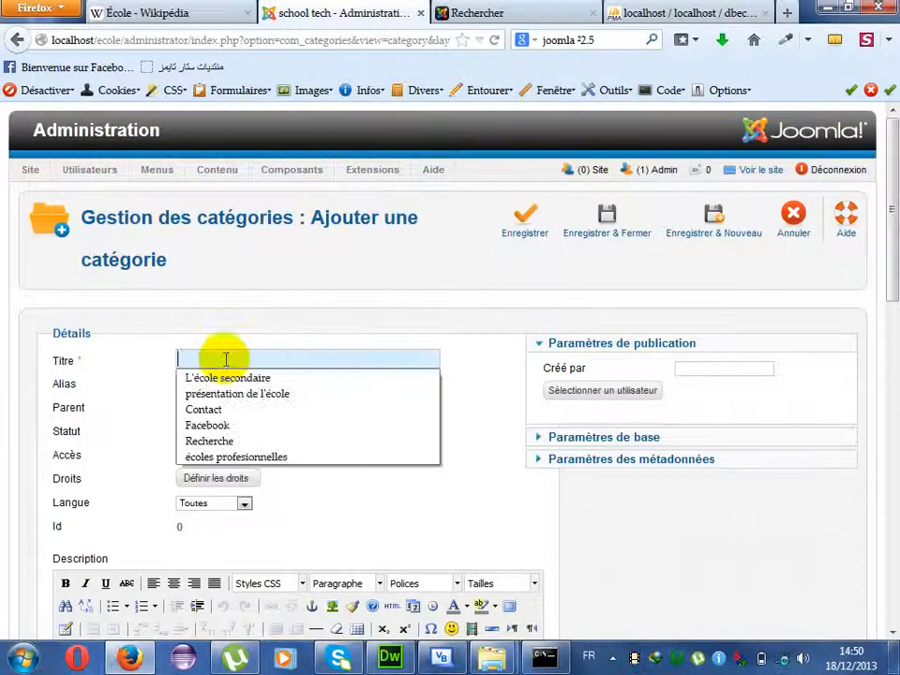
{"action": "left_click", "coordinate": [225, 457]}
{"action": "left_click_drag", "start_coordinate": [220, 358], "coordinate": [438, 378]}
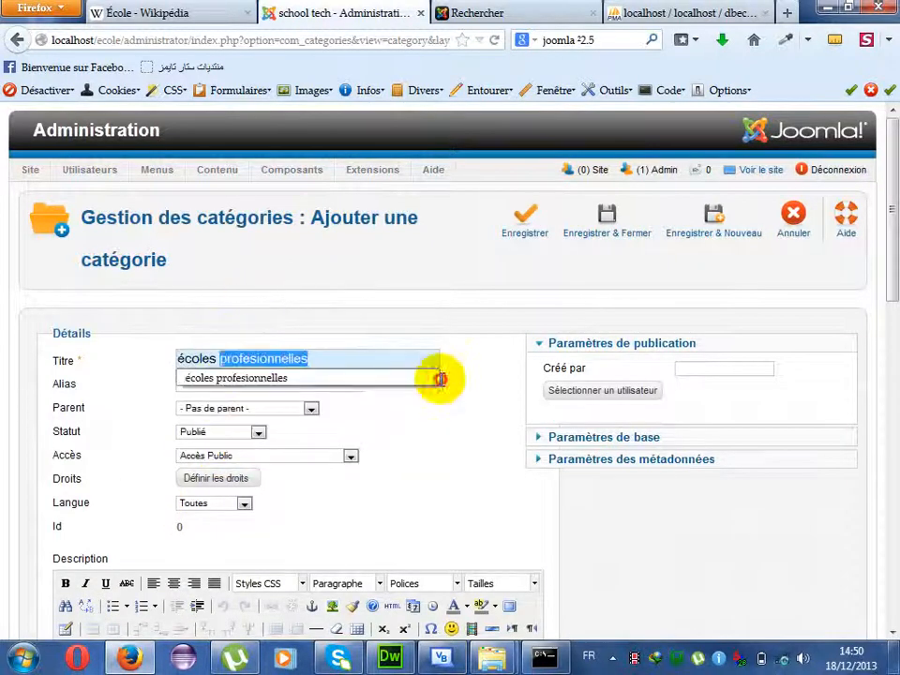
{"action": "type", "text": "supéri"}
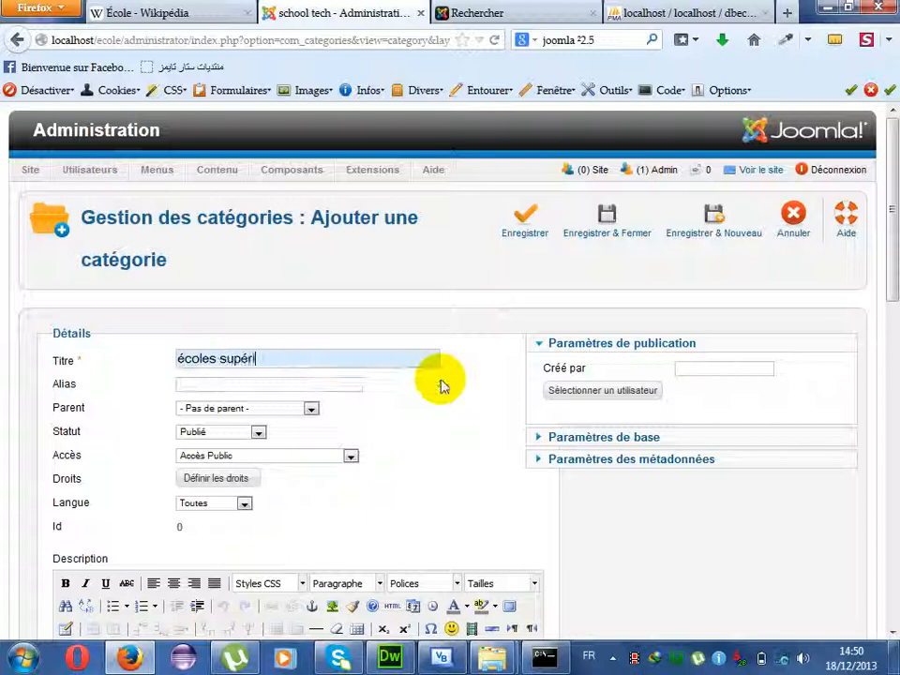
{"action": "type", "text": "eures"}
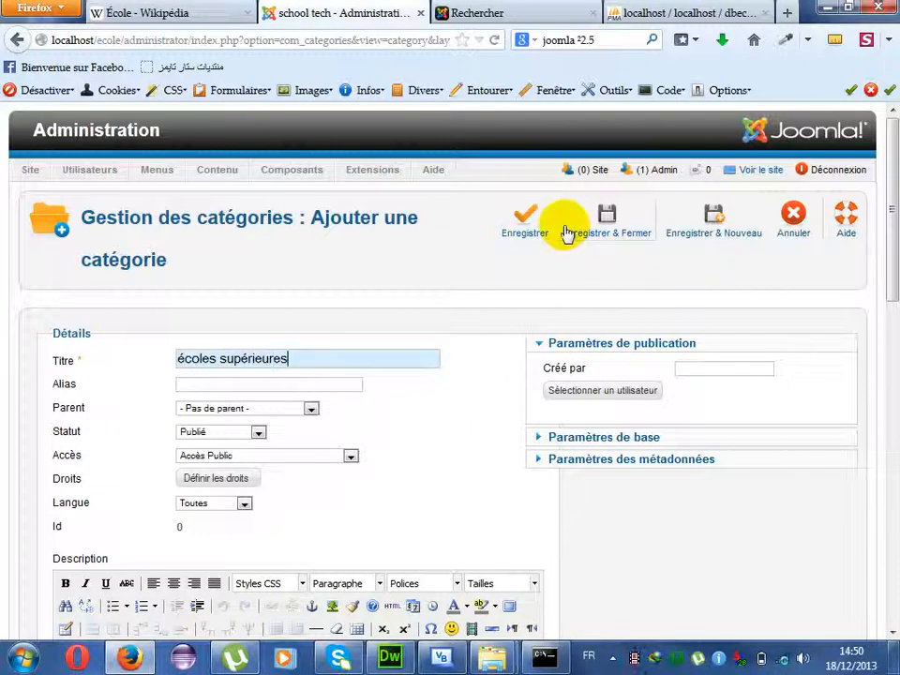
{"action": "left_click", "coordinate": [535, 230]}
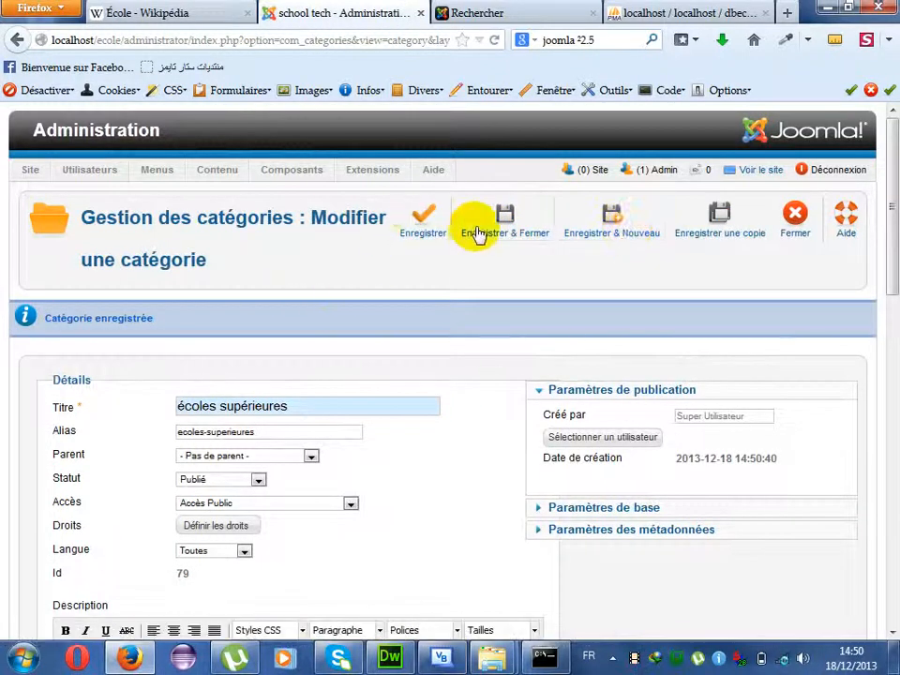
{"action": "left_click", "coordinate": [477, 236]}
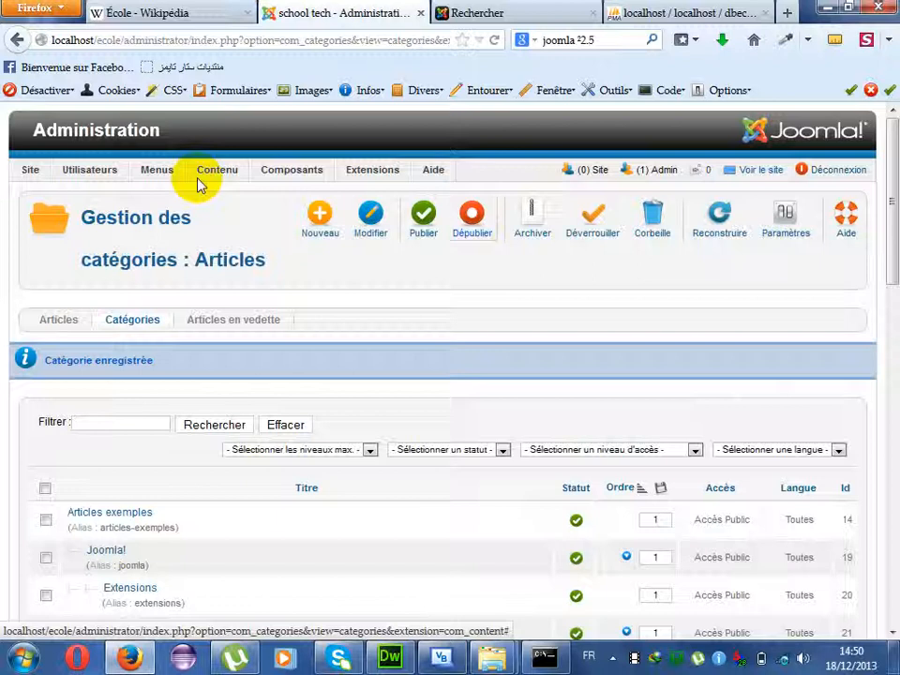
{"action": "mouse_move", "coordinate": [201, 171]}
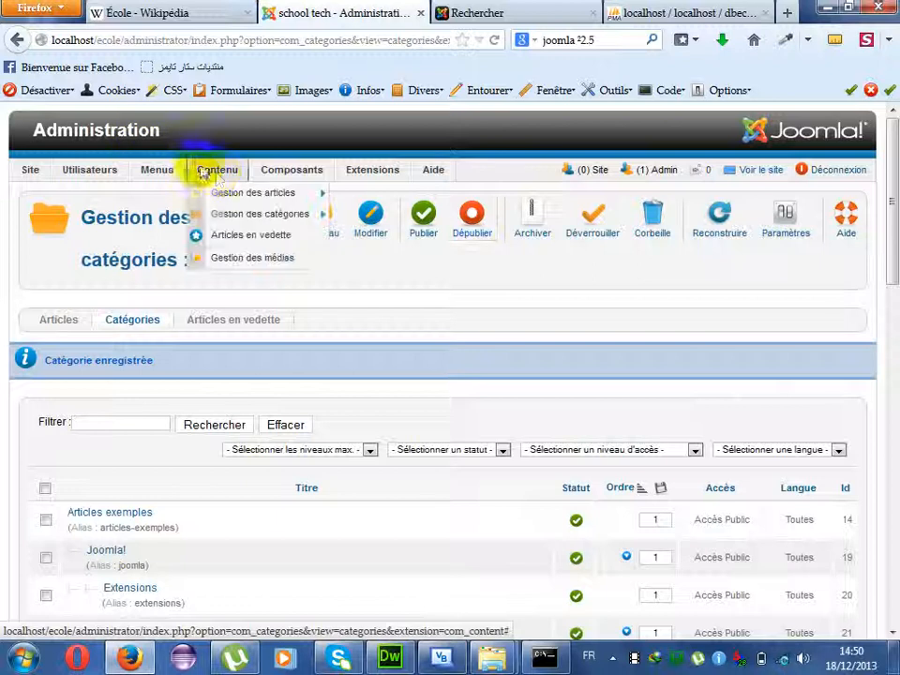
{"action": "mouse_move", "coordinate": [226, 192]}
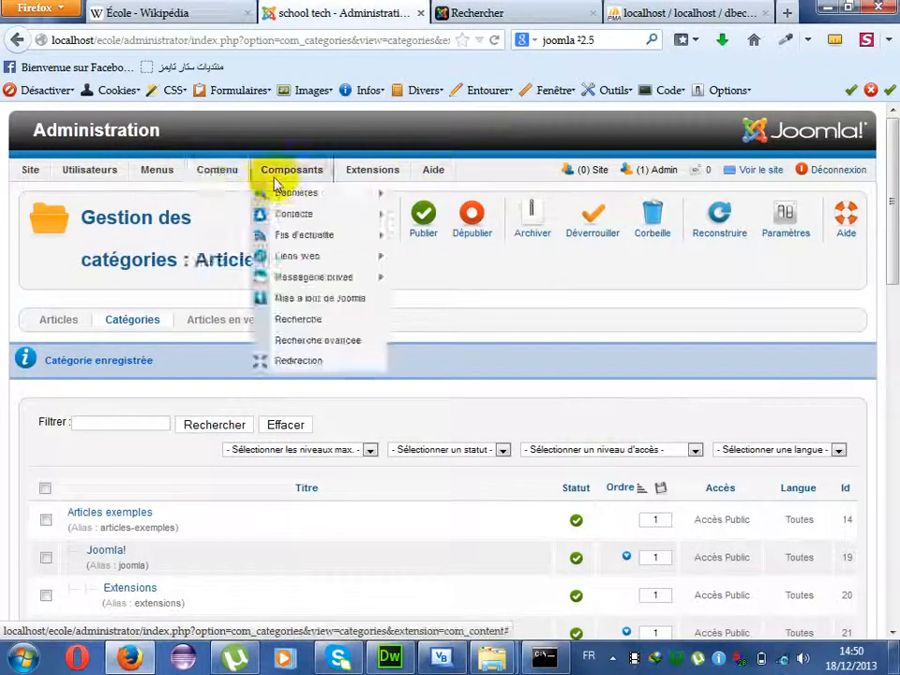
- Assign the article "présentation de l'école" to the category "écoles profesionnelles", and save and close it
{"action": "left_click", "coordinate": [231, 195]}
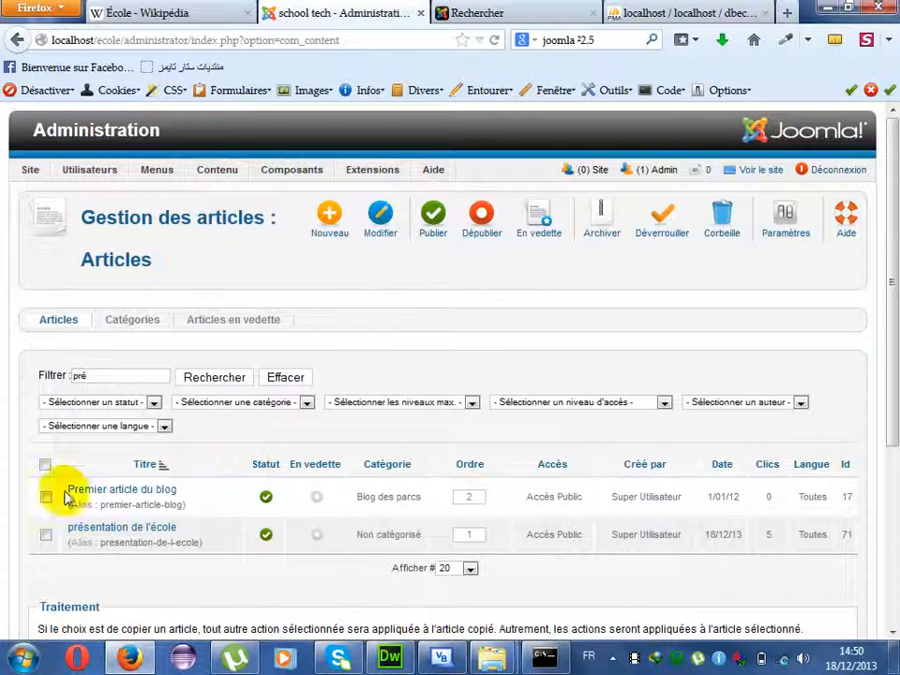
{"action": "left_click", "coordinate": [46, 535]}
{"action": "left_click", "coordinate": [91, 531]}
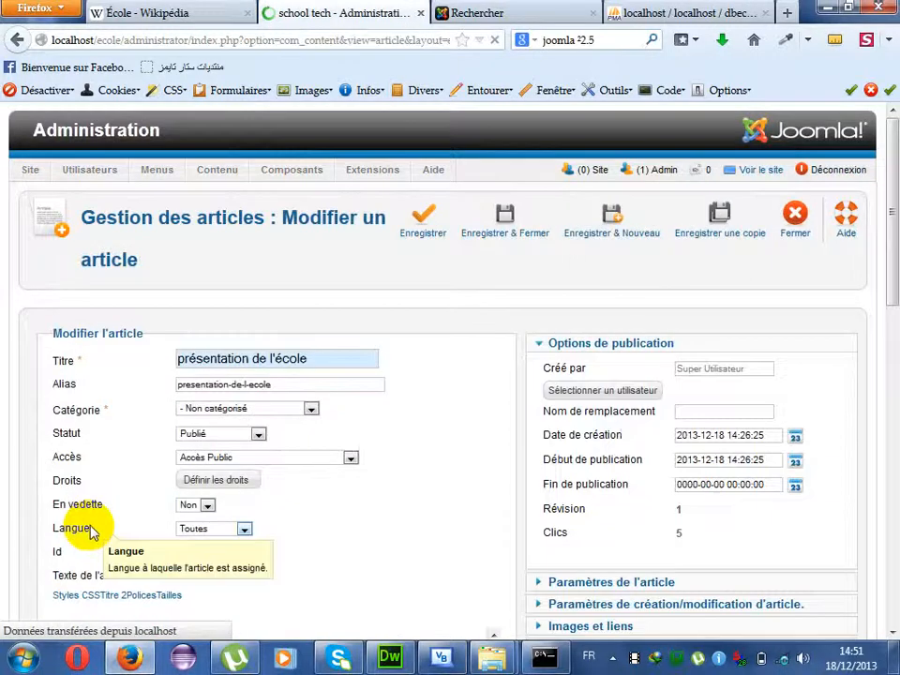
{"action": "left_click", "coordinate": [198, 409]}
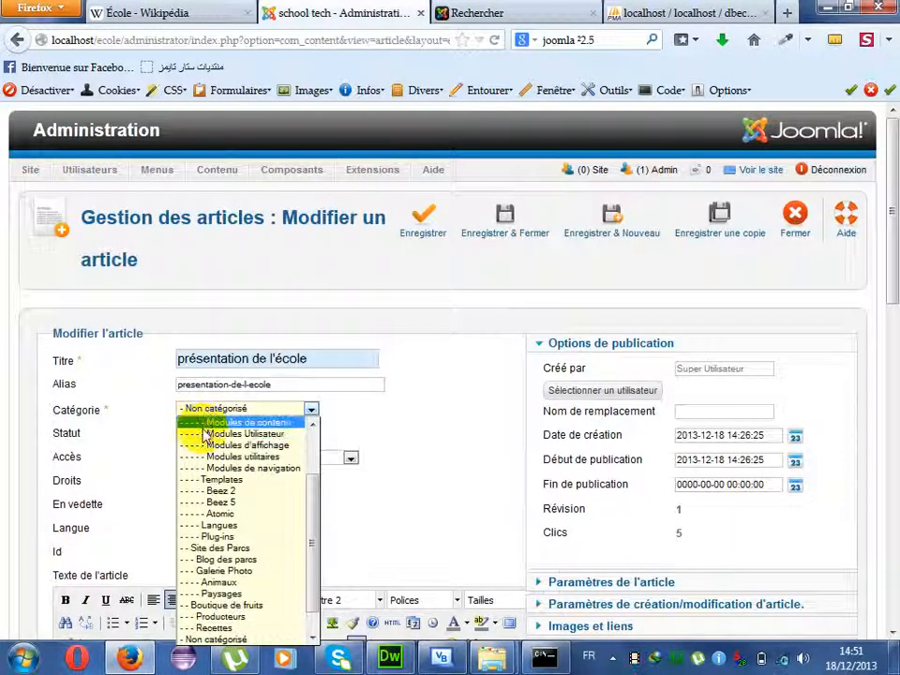
{"action": "left_click_drag", "start_coordinate": [311, 484], "coordinate": [308, 543]}
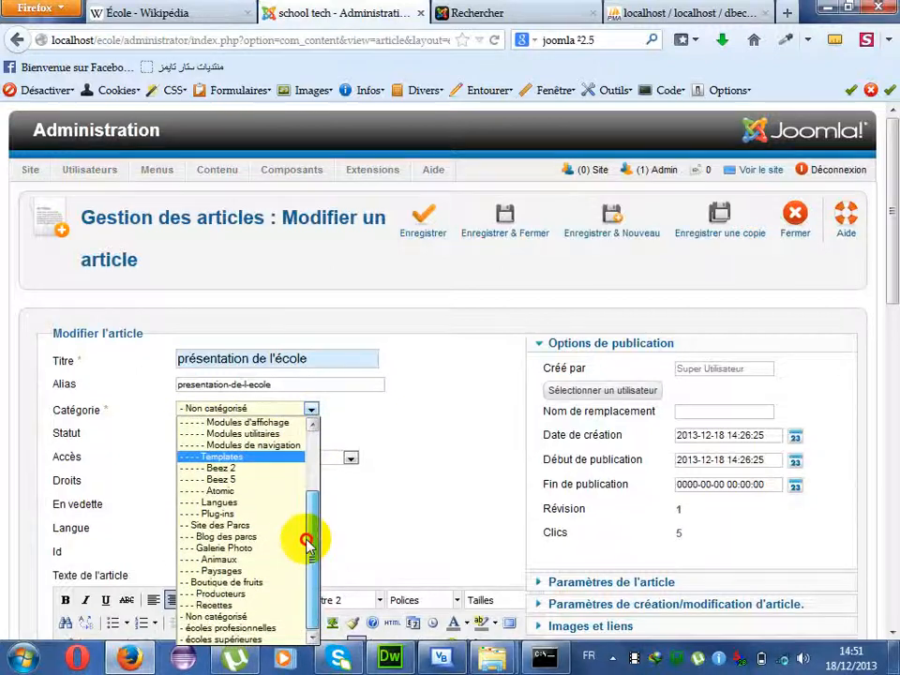
{"action": "left_click", "coordinate": [245, 628]}
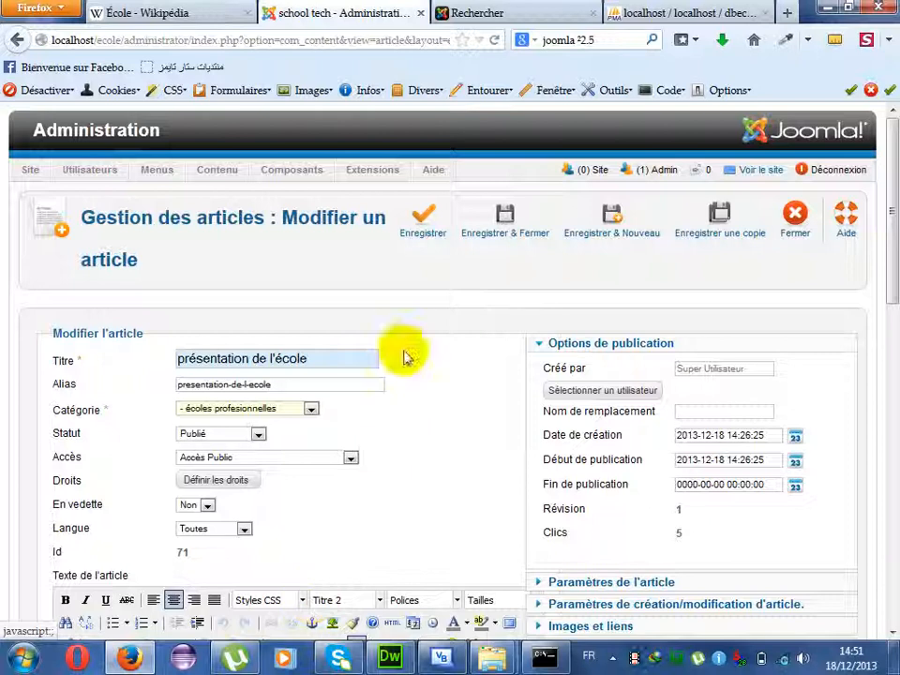
{"action": "left_click", "coordinate": [531, 228]}
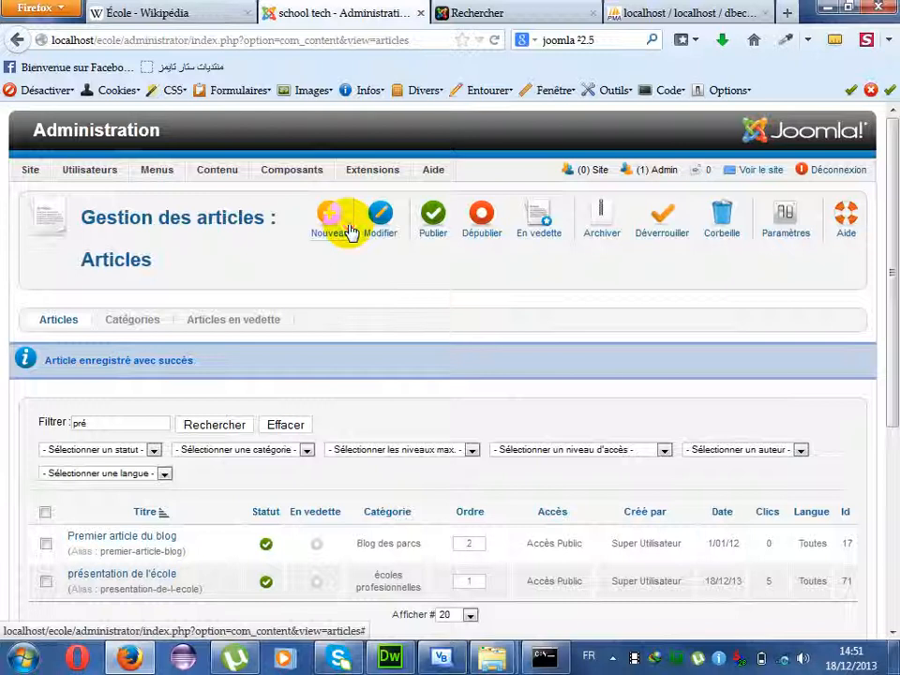
- Start a new article and copy the whole "L'école élémentaire (primaire)" section from the École page on Wikipédia
{"action": "left_click", "coordinate": [349, 231]}
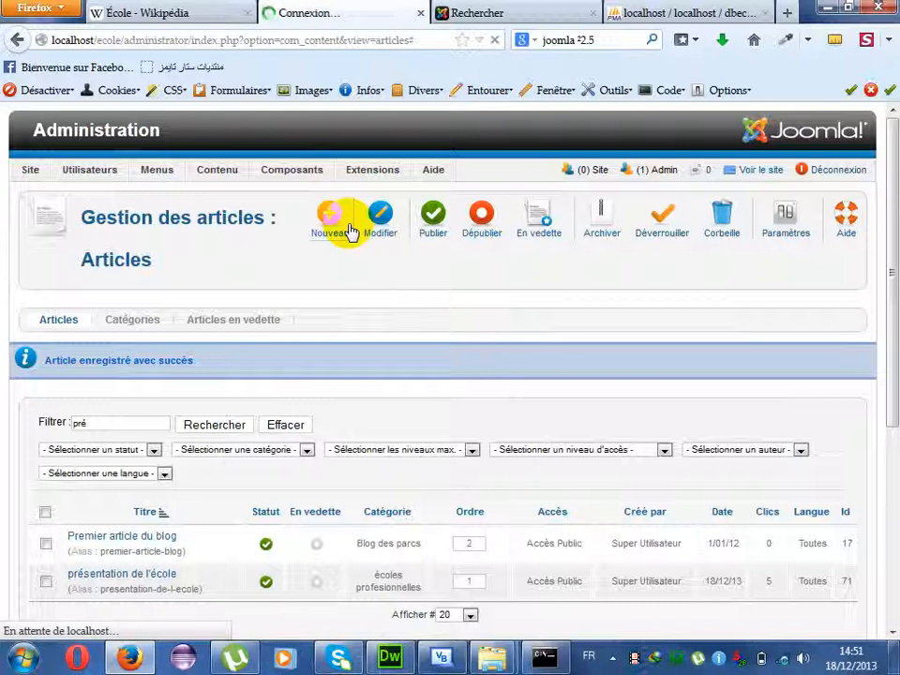
{"action": "left_click", "coordinate": [115, 12]}
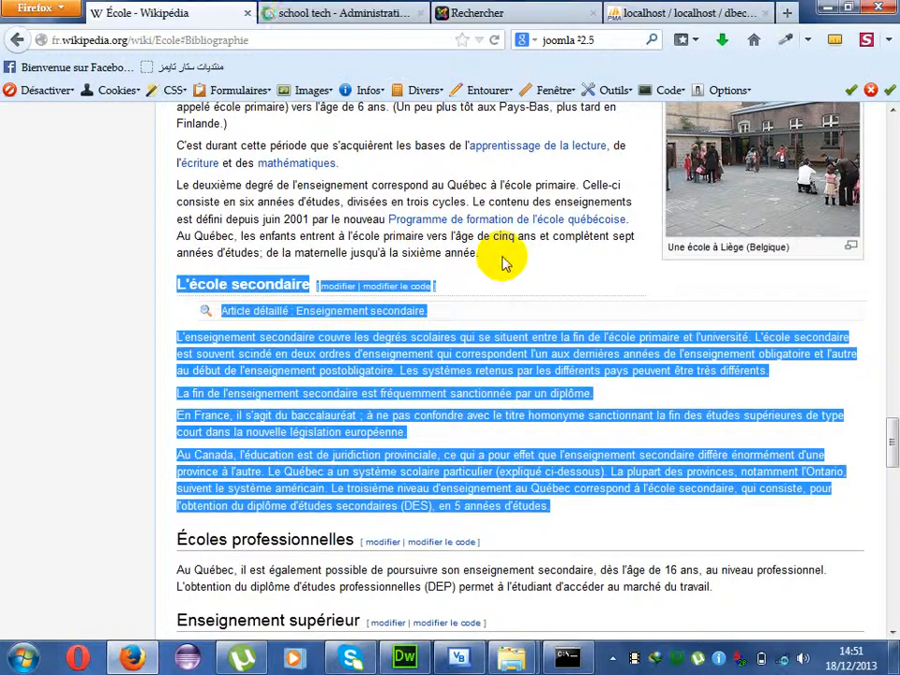
{"action": "left_click_drag", "start_coordinate": [512, 251], "coordinate": [176, 164]}
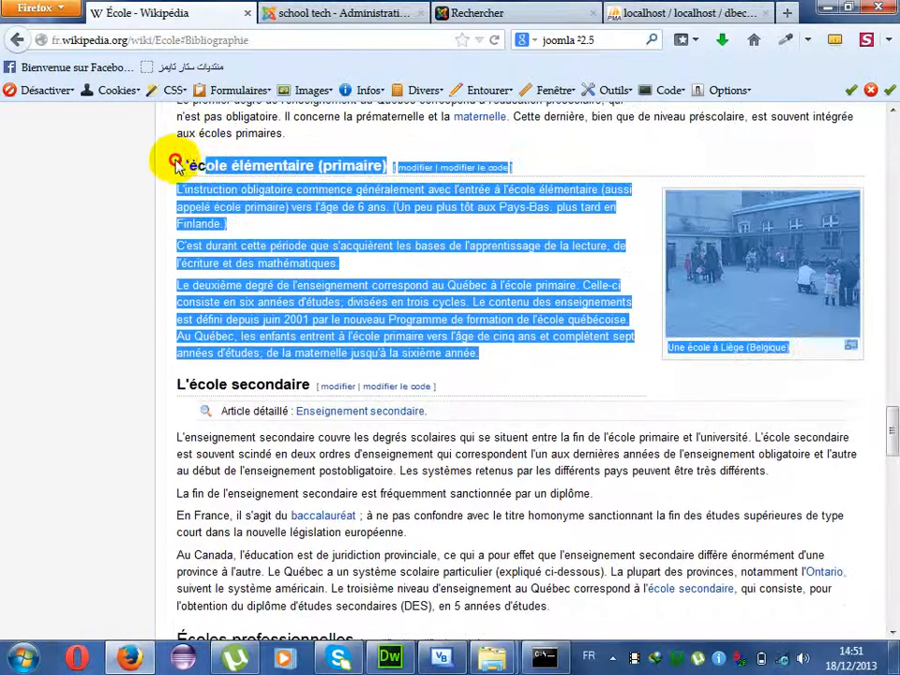
- Back in the Joomla administration, title the new article "primaires"
{"action": "left_click", "coordinate": [267, 13]}
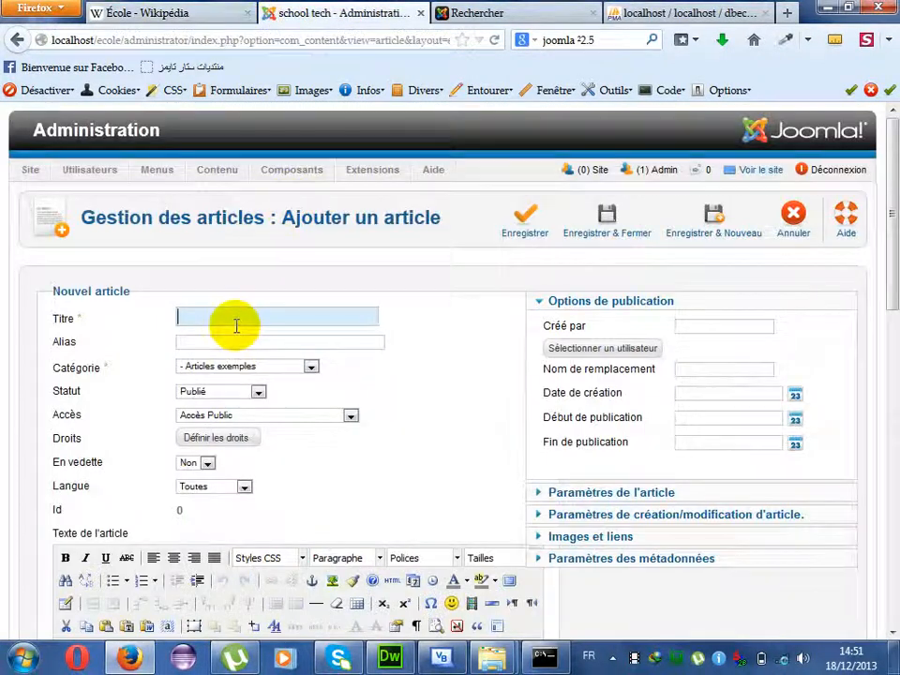
{"action": "key", "text": "BackSpace"}
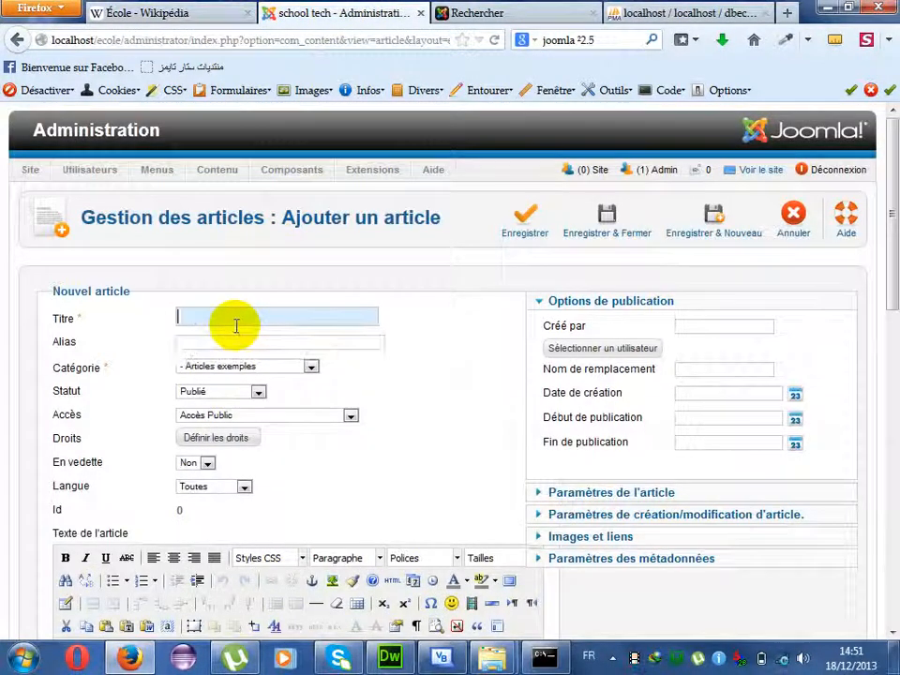
{"action": "type", "text": "pri,aire"}
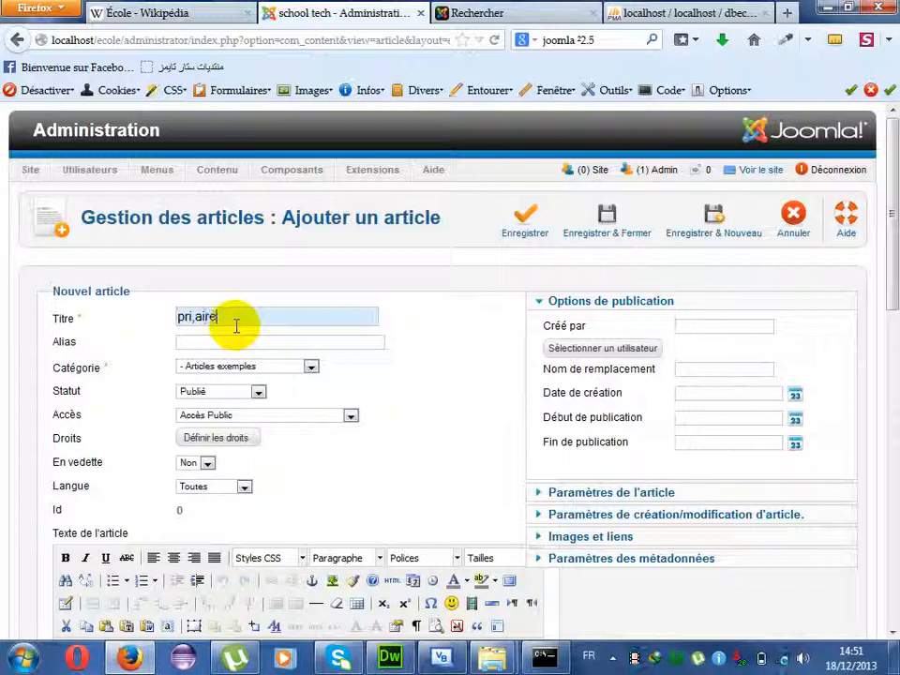
{"action": "key", "text": "BackSpace"}
{"action": "key", "text": "BackSpace"}
{"action": "type", "text": "i"}
- Paste the copied primary school section into the article text
{"action": "scroll", "coordinate": [882, 375], "scroll_direction": "down", "scroll_amount": 4}
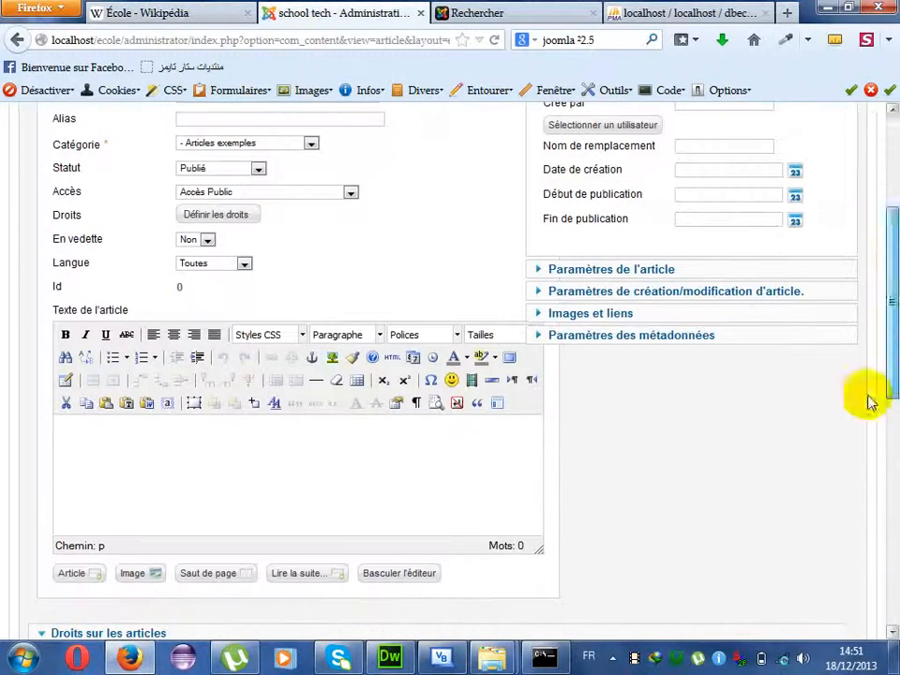
{"action": "left_click", "coordinate": [350, 484]}
{"action": "key", "text": "ctrl+v"}
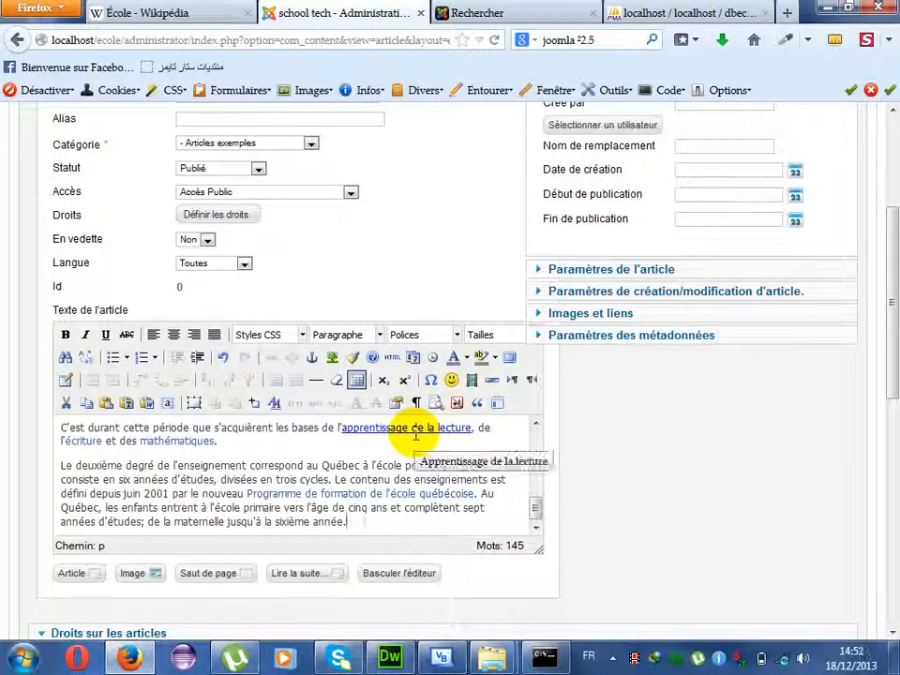
- Replace all of the article's HTML code with the plain text of the copied primary school section
{"action": "left_click", "coordinate": [392, 360]}
{"action": "left_click", "coordinate": [337, 556]}
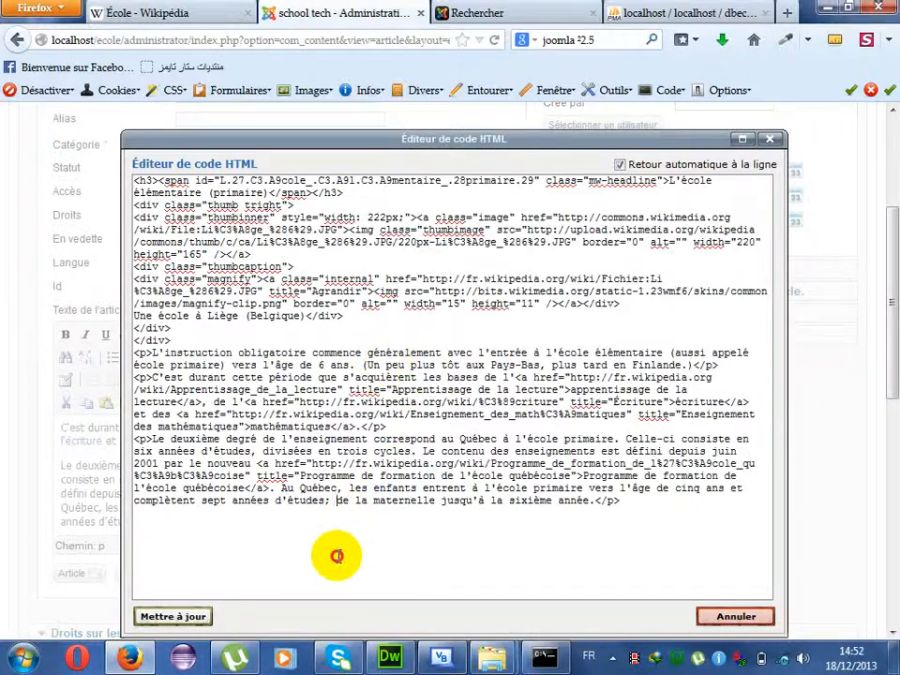
{"action": "key", "text": "ctrl+a"}
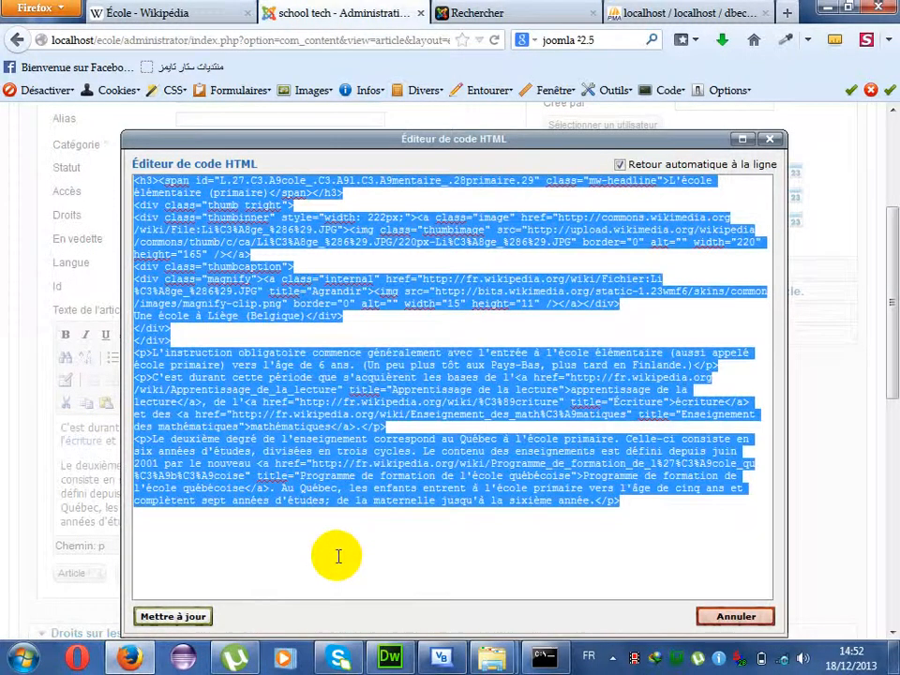
{"action": "type", "text": "L'école élémentaire (primaire) Une école à Liège (Belgique)  L'instruction obligatoire commence généralement avec l'entrée à l'école élémentaire (aussi appelé école primaire) vers l'âge de 6 ans. (Un peu plus tôt aux Pays-Bas, plus tard en Finlande.)  C'est durant cette période que s'acquièrent les bases de l'apprentissage de la lecture, de l'écriture et des mathématiques.  Le deuxième degré de l'enseignement correspond au Québec à l'école primaire. Celle-ci consiste en six années d'études, divisées en trois cycles. Le contenu des enseignements est défini depuis juin 2001 par le nouveau Programme de formation de l'école québécoise. Au Québec, les enfants entrent à l'école primaire vers l'âge de cinq ans et complètent sept années d'études; de la maternelle jusqu'à la sixième année."}
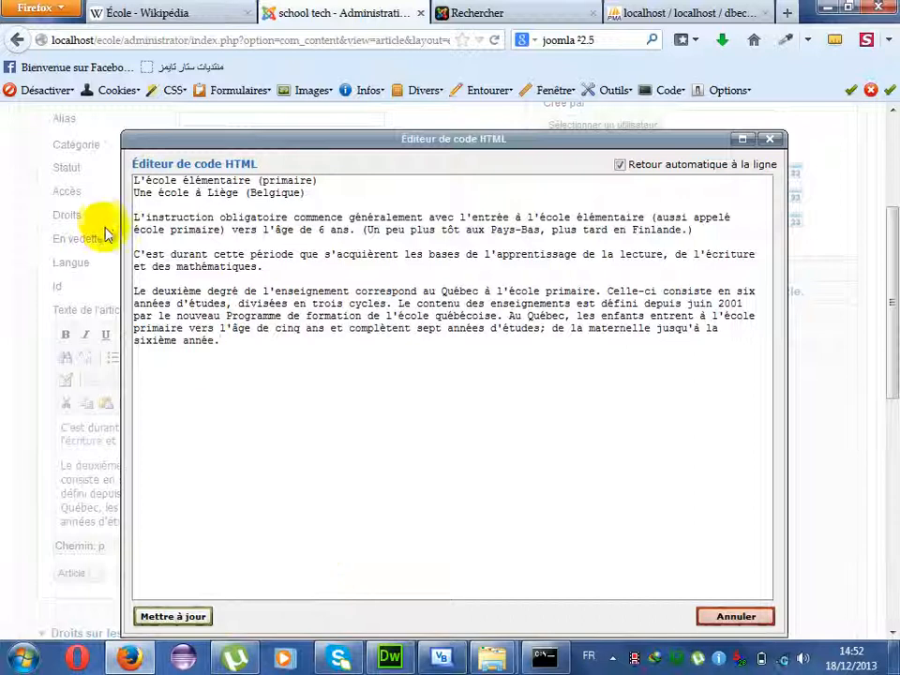
- Wrap the line "L'école élémentaire (primaire)" in h3 tags in the HTML code and apply the code
{"action": "left_click", "coordinate": [134, 180]}
{"action": "type", "text": "<h3>"}
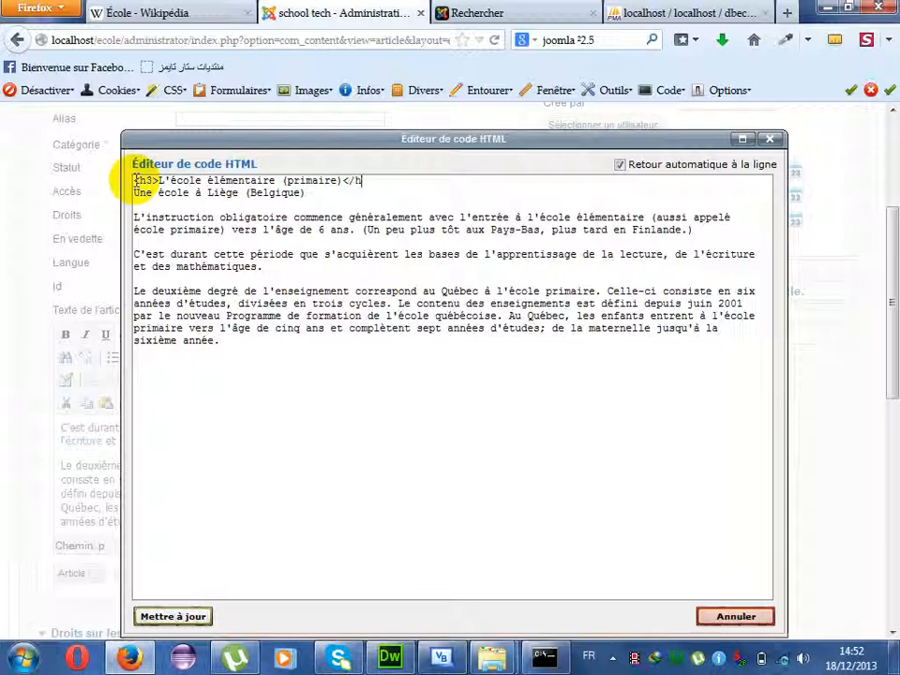
{"action": "left_click", "coordinate": [192, 619]}
- Try the Préformaté format on the body text below the heading and set it back to Paragraphe
{"action": "left_click_drag", "start_coordinate": [534, 483], "coordinate": [540, 452]}
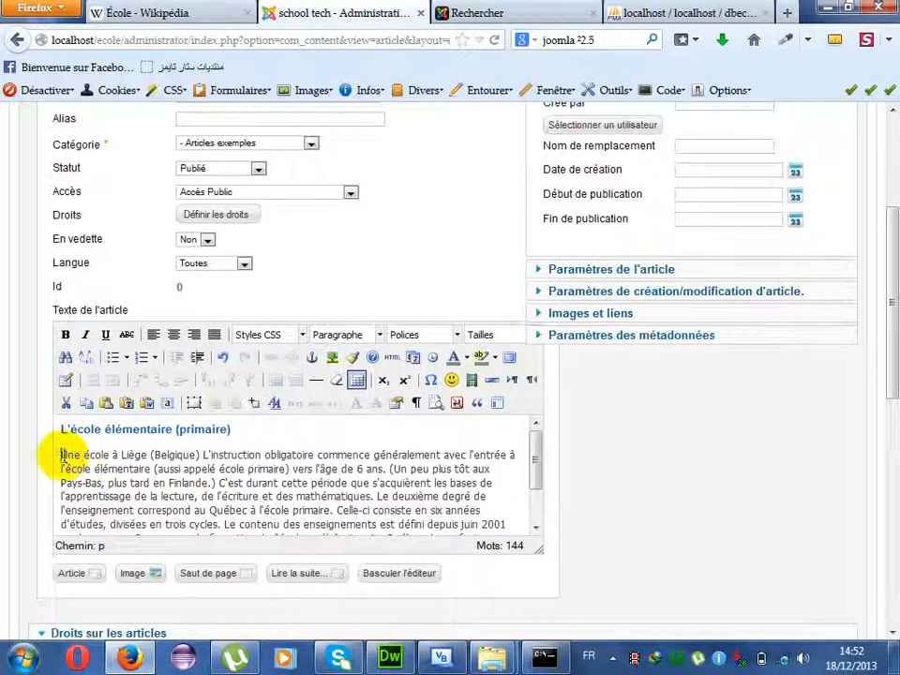
{"action": "left_click_drag", "start_coordinate": [61, 456], "coordinate": [498, 526]}
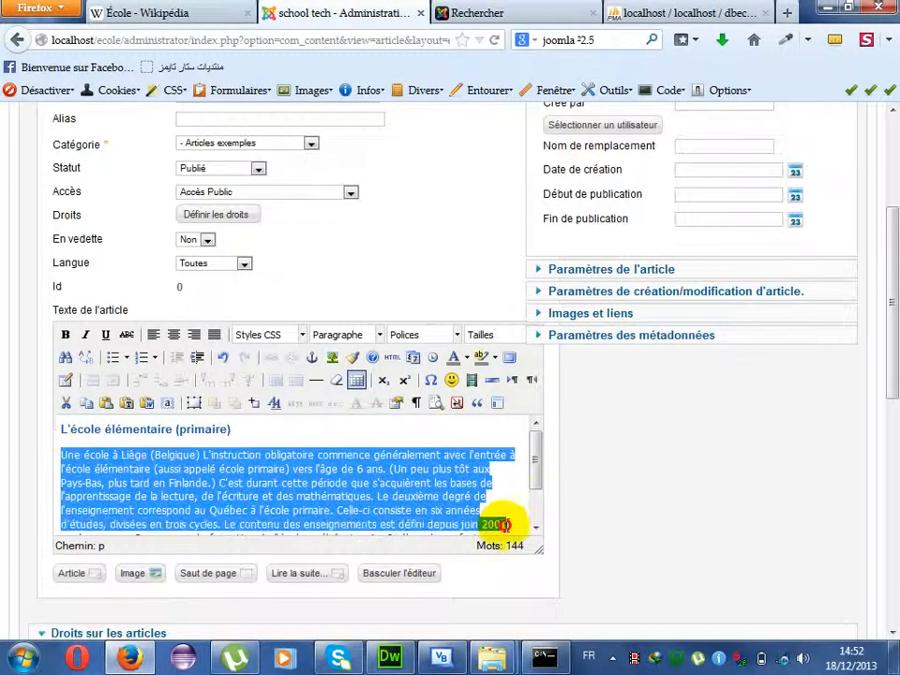
{"action": "left_click", "coordinate": [337, 335]}
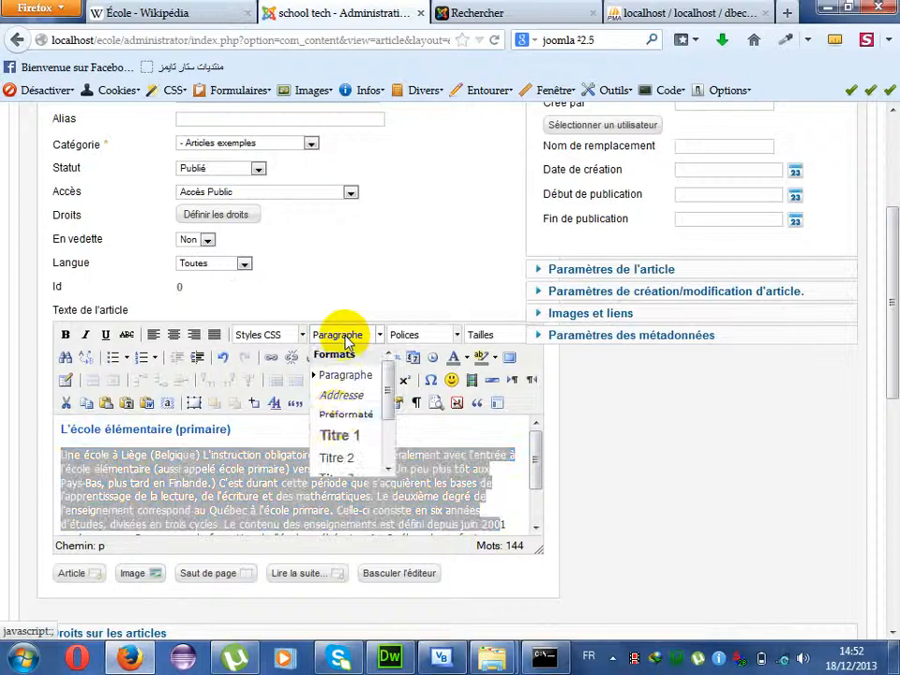
{"action": "left_click", "coordinate": [354, 414]}
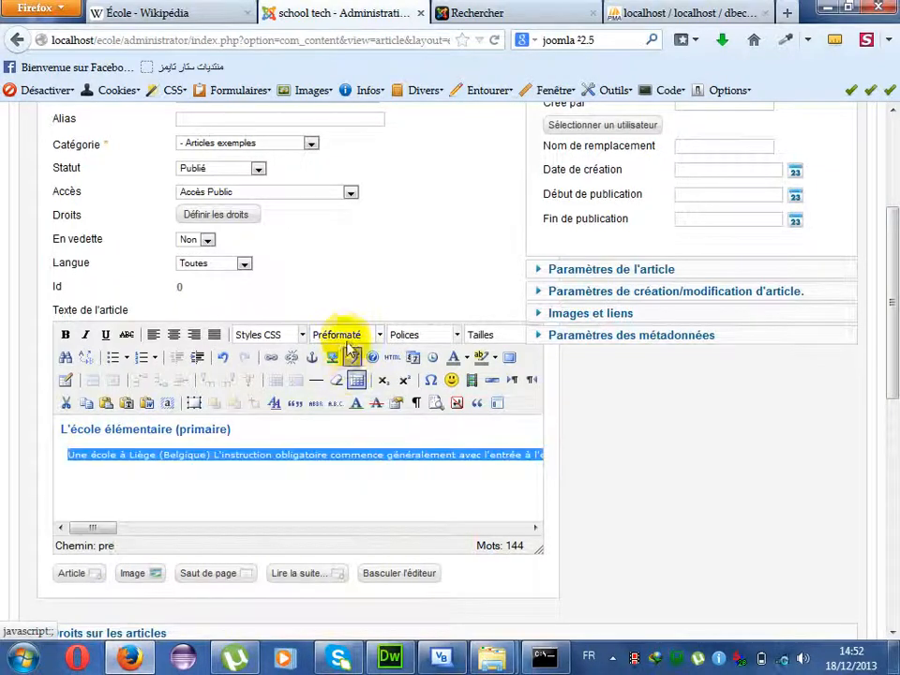
{"action": "left_click", "coordinate": [345, 342]}
{"action": "left_click", "coordinate": [342, 376]}
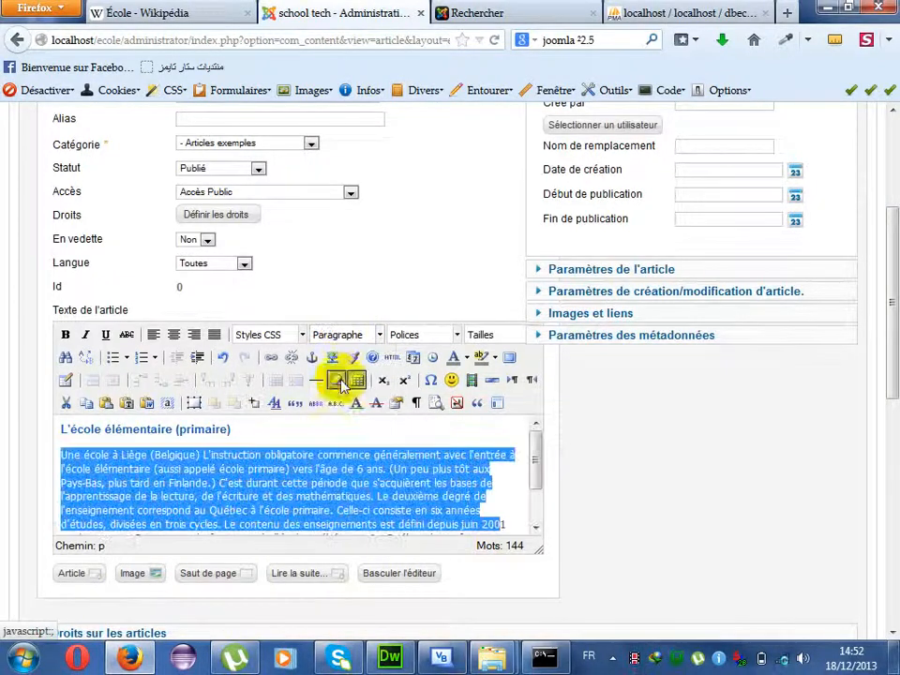
- Format the last lines of the article text as Paragraphe, and save and close the article
{"action": "left_click_drag", "start_coordinate": [541, 457], "coordinate": [538, 506]}
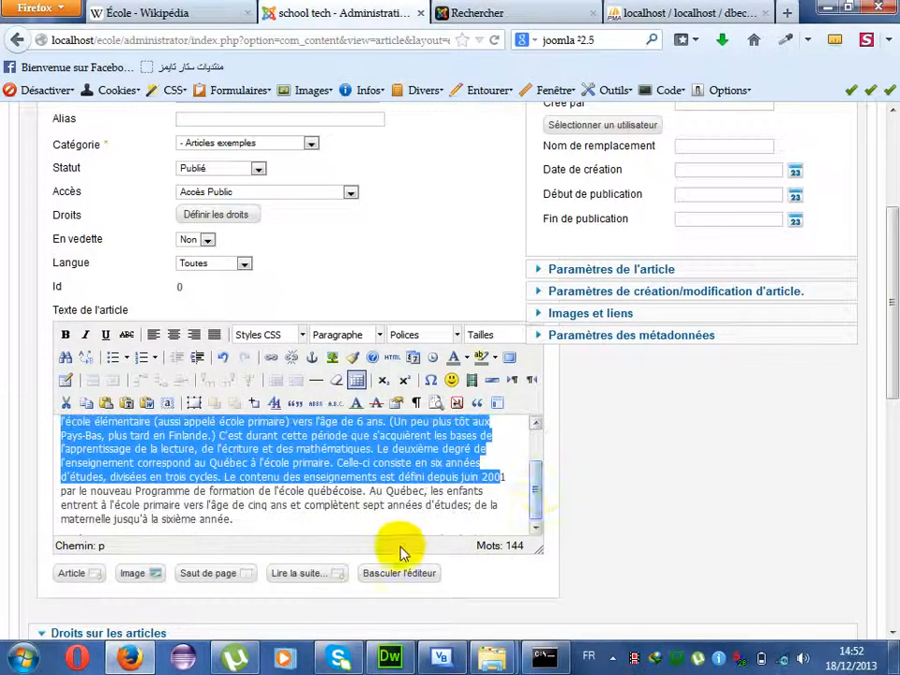
{"action": "left_click_drag", "start_coordinate": [279, 523], "coordinate": [70, 490]}
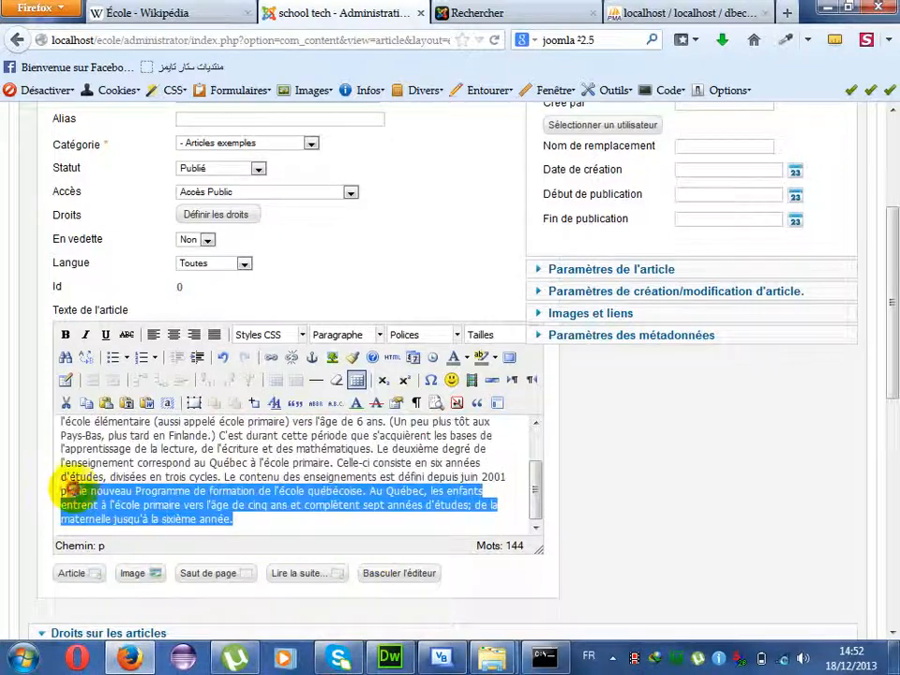
{"action": "left_click", "coordinate": [334, 336]}
{"action": "left_click", "coordinate": [347, 375]}
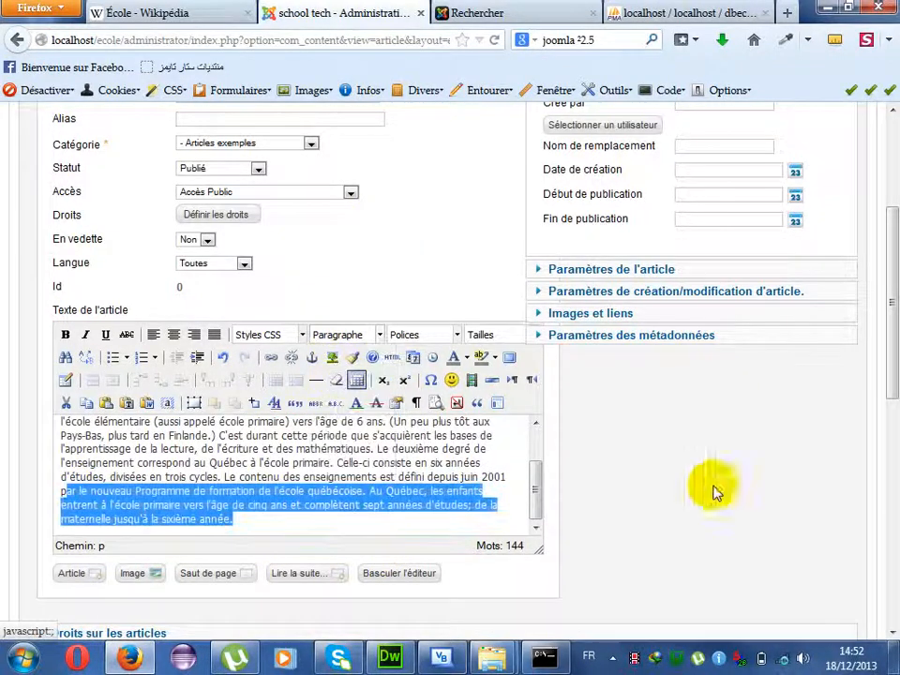
{"action": "left_click_drag", "start_coordinate": [893, 364], "coordinate": [890, 282]}
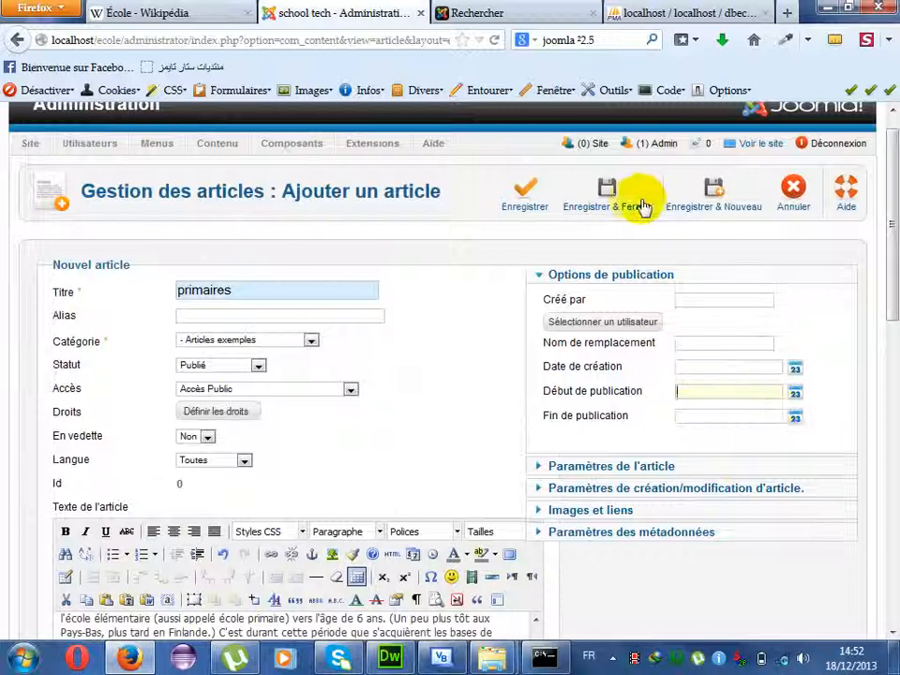
{"action": "left_click", "coordinate": [607, 191]}
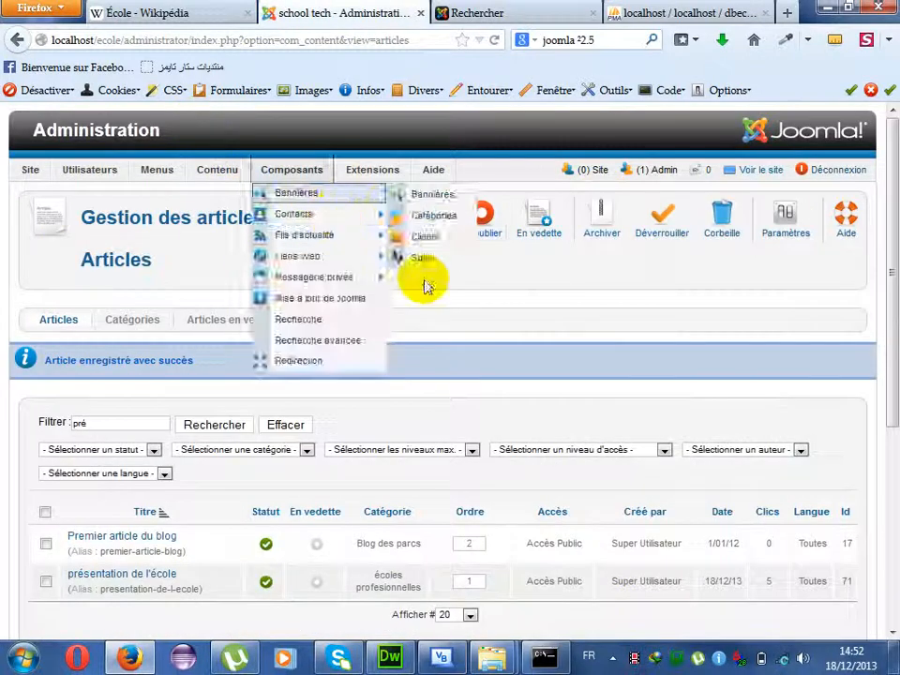
- Start another new article and copy the whole "L'école secondaire" section from the École page on Wikipédia
{"action": "left_click", "coordinate": [328, 223]}
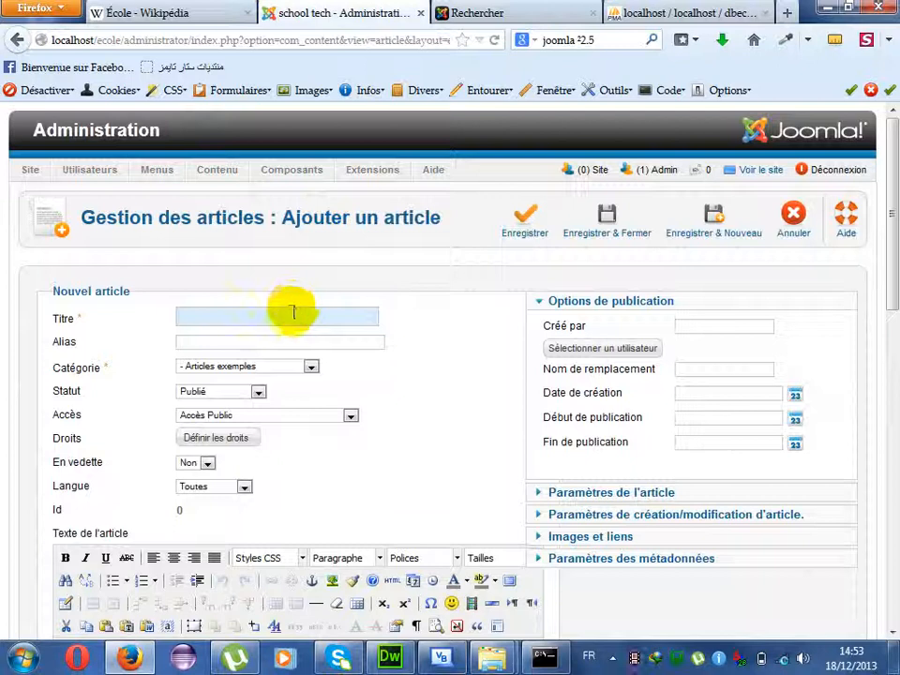
{"action": "left_click", "coordinate": [293, 312]}
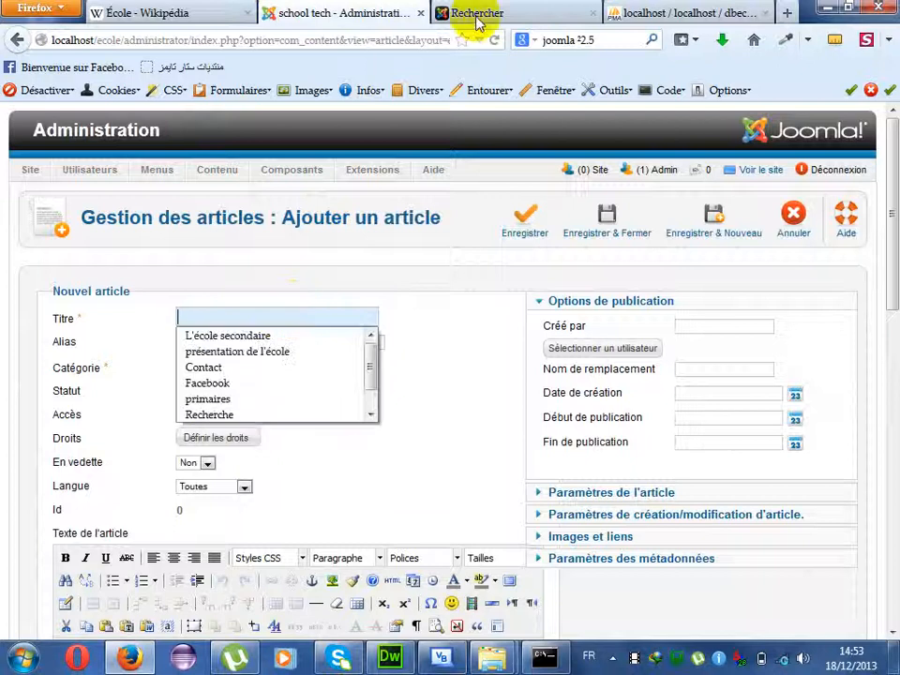
{"action": "left_click", "coordinate": [131, 12]}
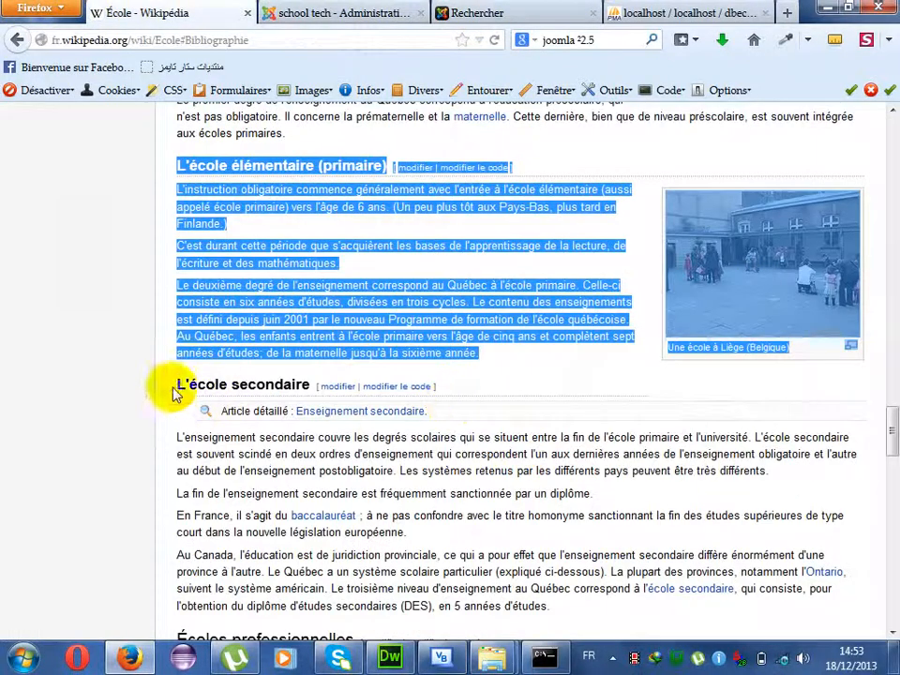
{"action": "left_click_drag", "start_coordinate": [177, 385], "coordinate": [577, 627]}
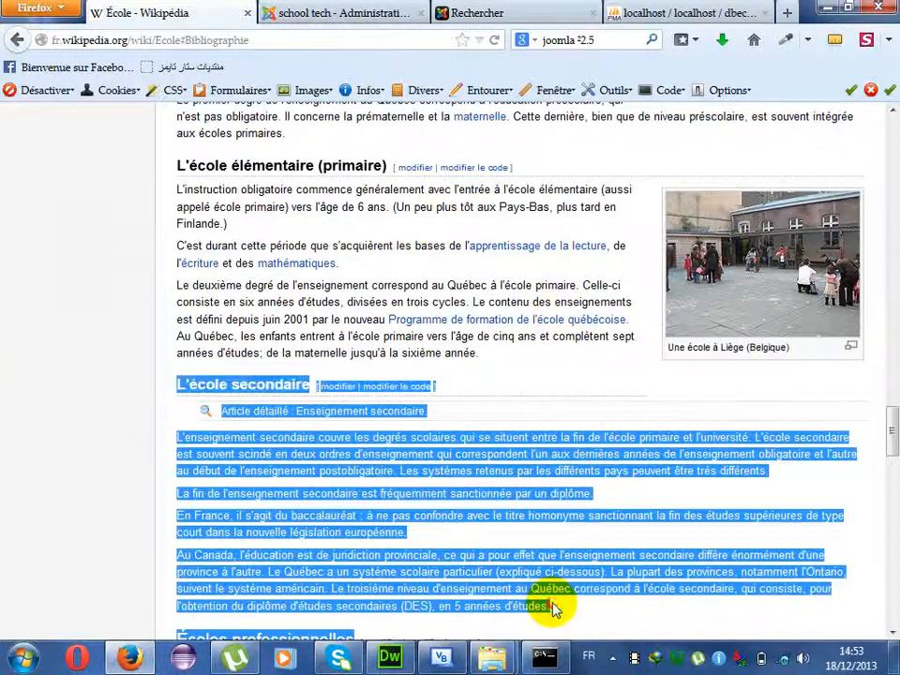
{"action": "left_click_drag", "start_coordinate": [554, 608], "coordinate": [169, 394]}
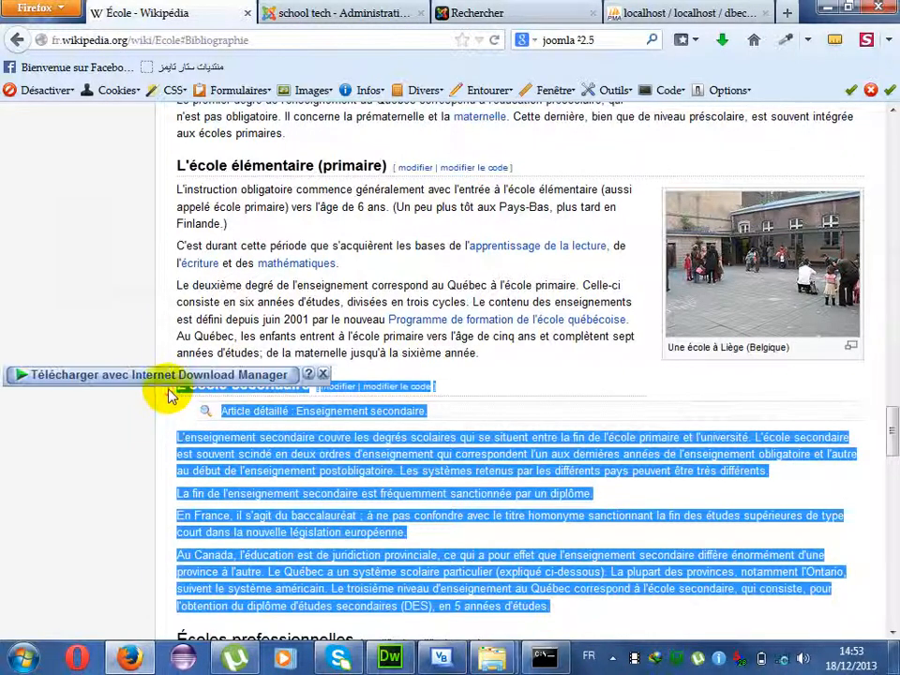
- Title the new Joomla article "Secondaire" and assign it to the "écoles profesionnelles" category
{"action": "left_click", "coordinate": [295, 14]}
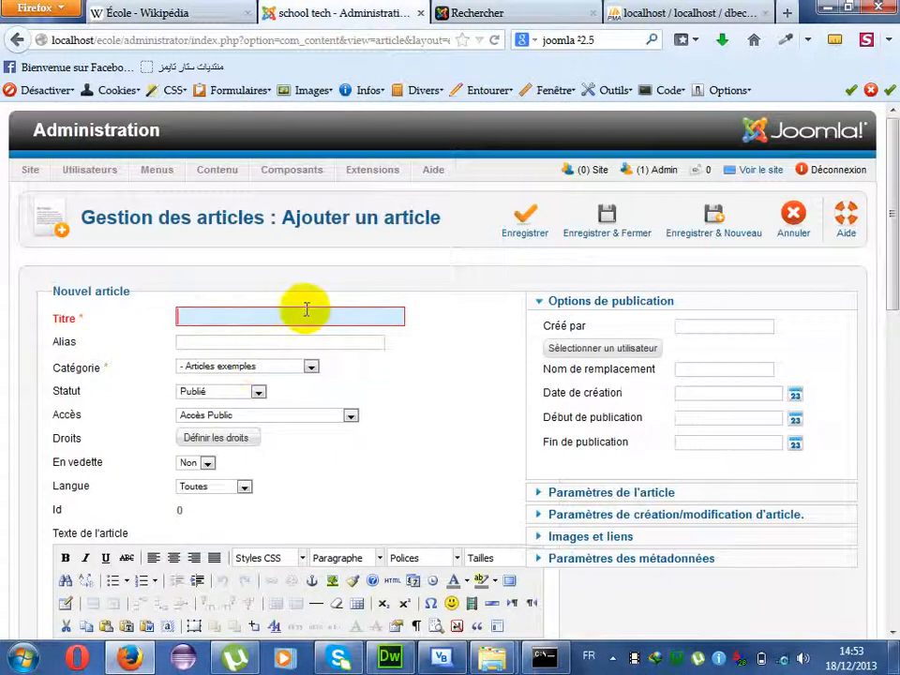
{"action": "type", "text": "S"}
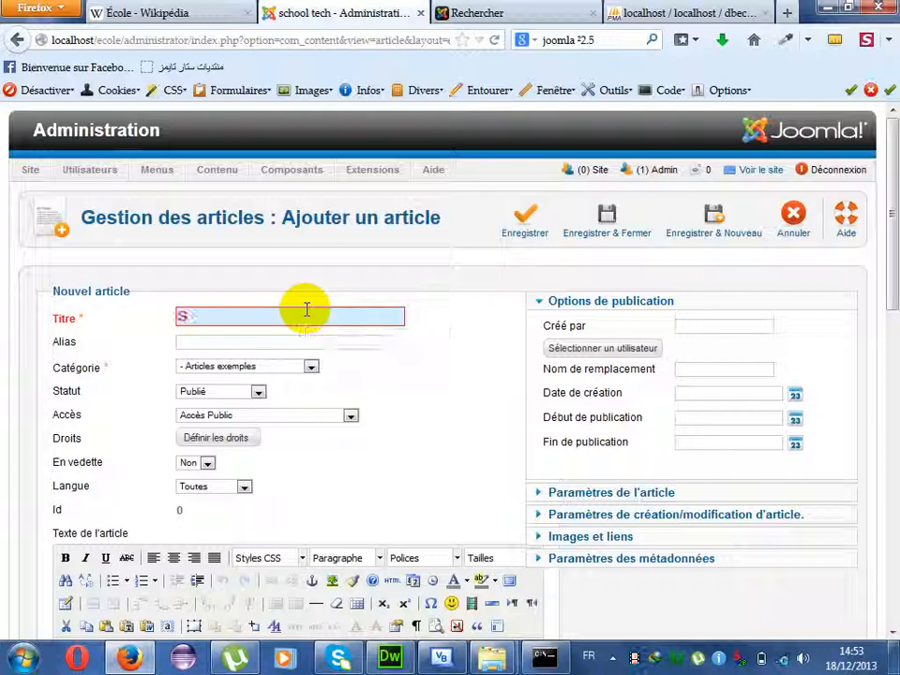
{"action": "type", "text": "coonda"}
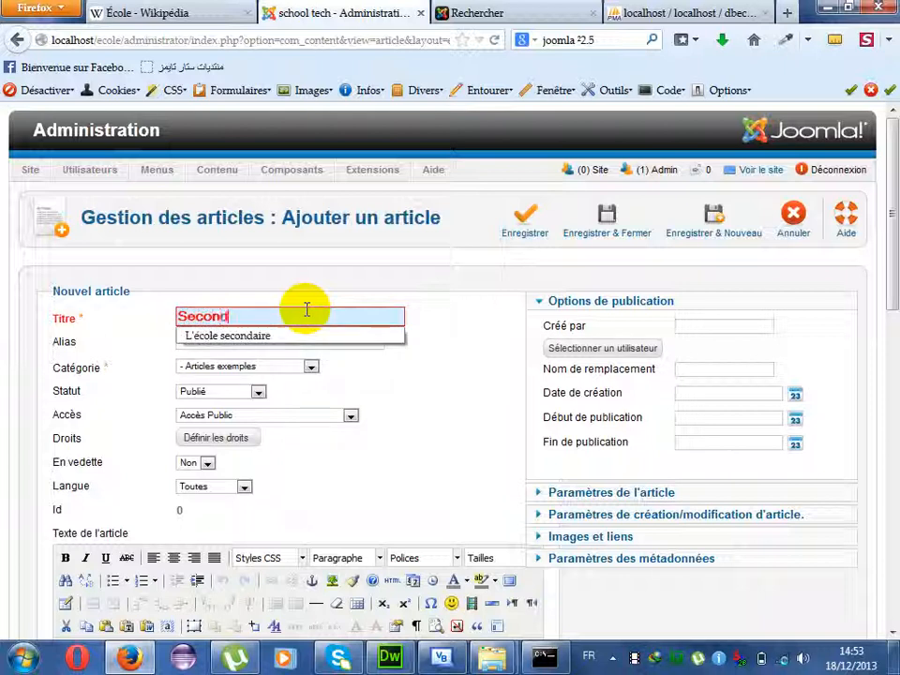
{"action": "key", "text": "BackSpace"}
{"action": "type", "text": "aire"}
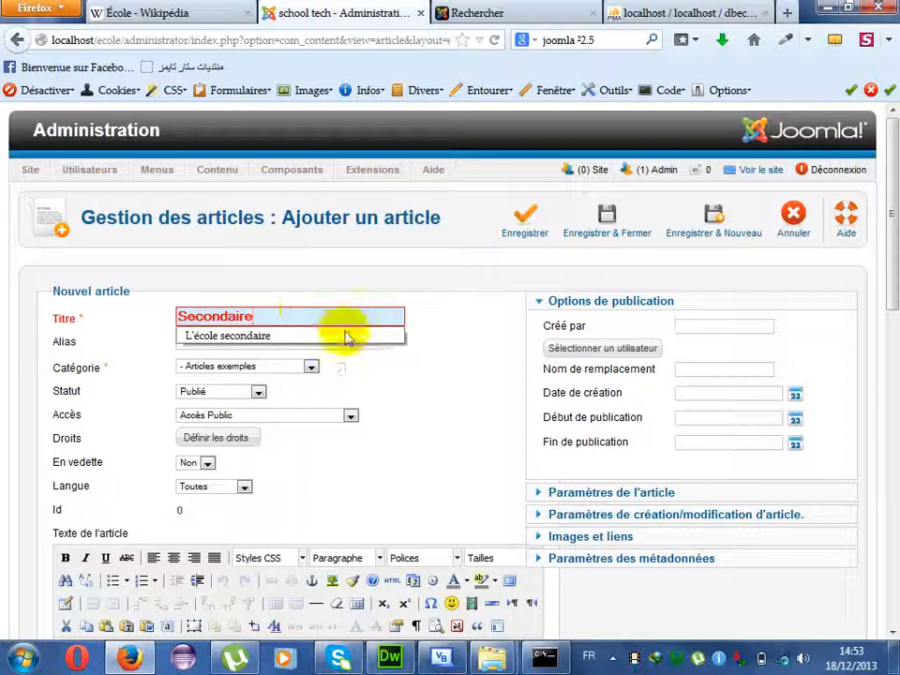
{"action": "left_click", "coordinate": [481, 377]}
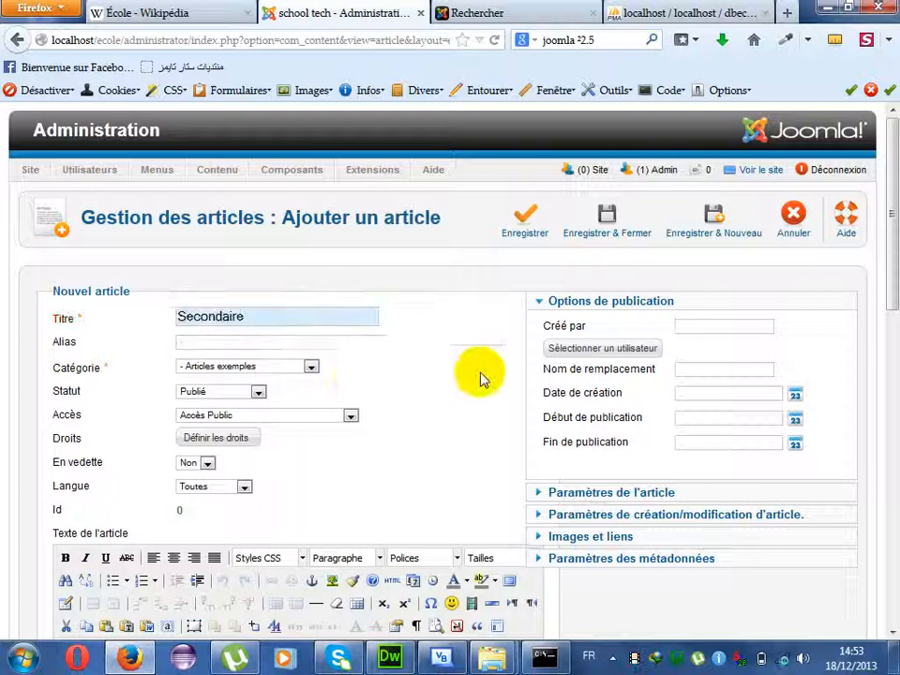
{"action": "left_click", "coordinate": [233, 373]}
{"action": "left_click_drag", "start_coordinate": [315, 437], "coordinate": [319, 539]}
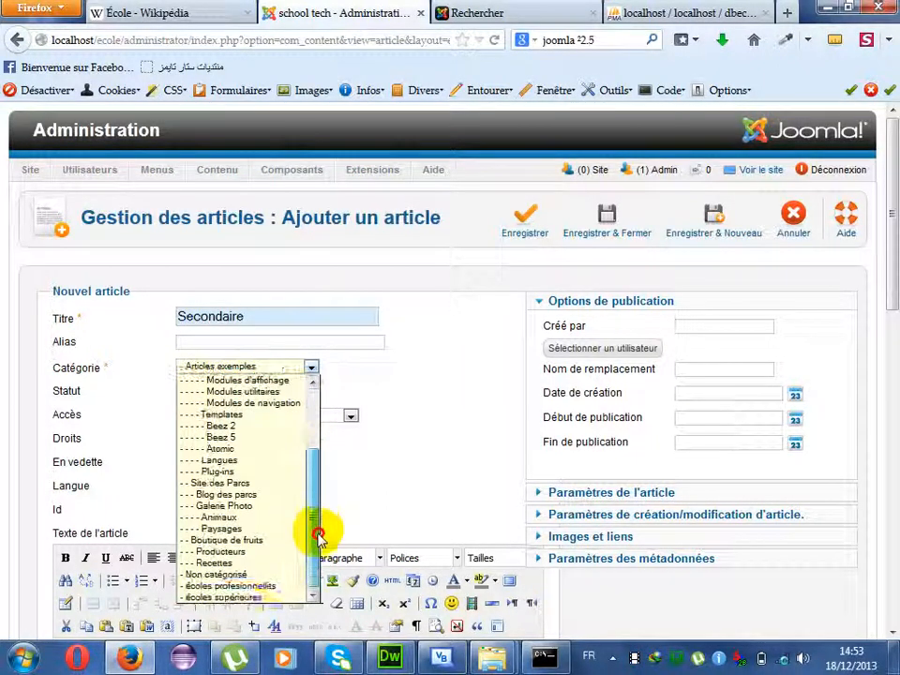
{"action": "left_click", "coordinate": [277, 588]}
- Paste the copied "L'école secondaire" section into the article text, and save the article while starting a new one
{"action": "scroll", "coordinate": [436, 422], "scroll_direction": "down", "scroll_amount": 8}
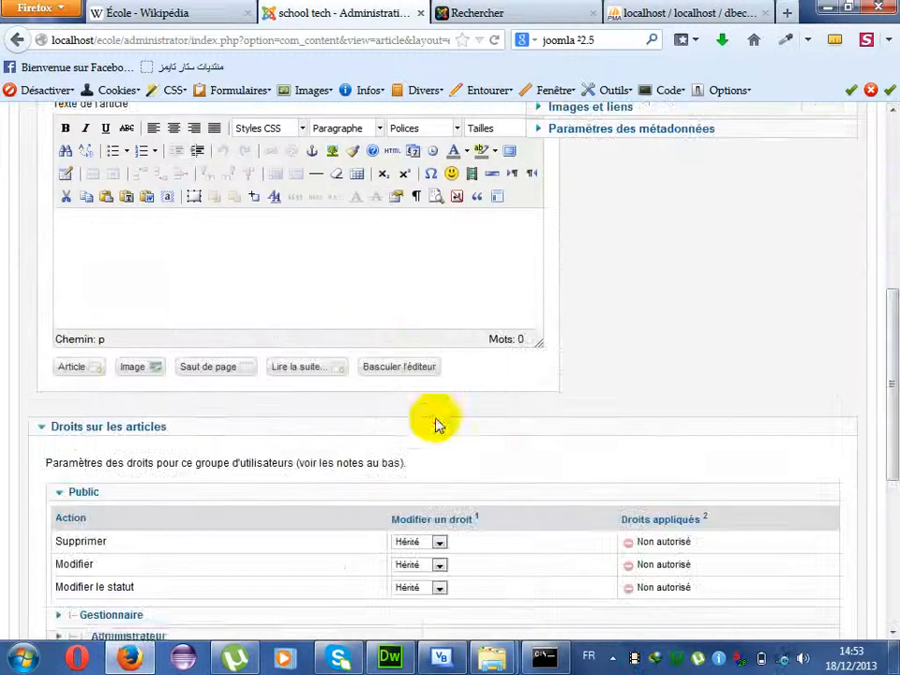
{"action": "left_click", "coordinate": [389, 305]}
{"action": "key", "text": "ctrl+v"}
{"action": "left_click_drag", "start_coordinate": [886, 394], "coordinate": [888, 112]}
{"action": "left_click", "coordinate": [710, 218]}
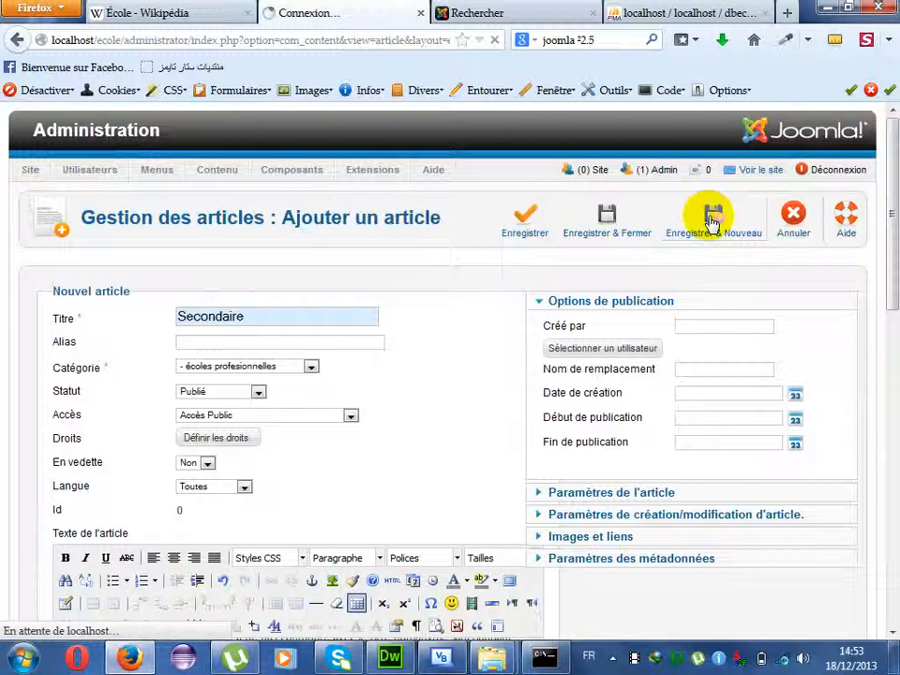
- On the Wikipédia École page, copy the "Québec" section from its heading through the line ending "trois principaux niveaux d'études :"
{"action": "left_click", "coordinate": [131, 13]}
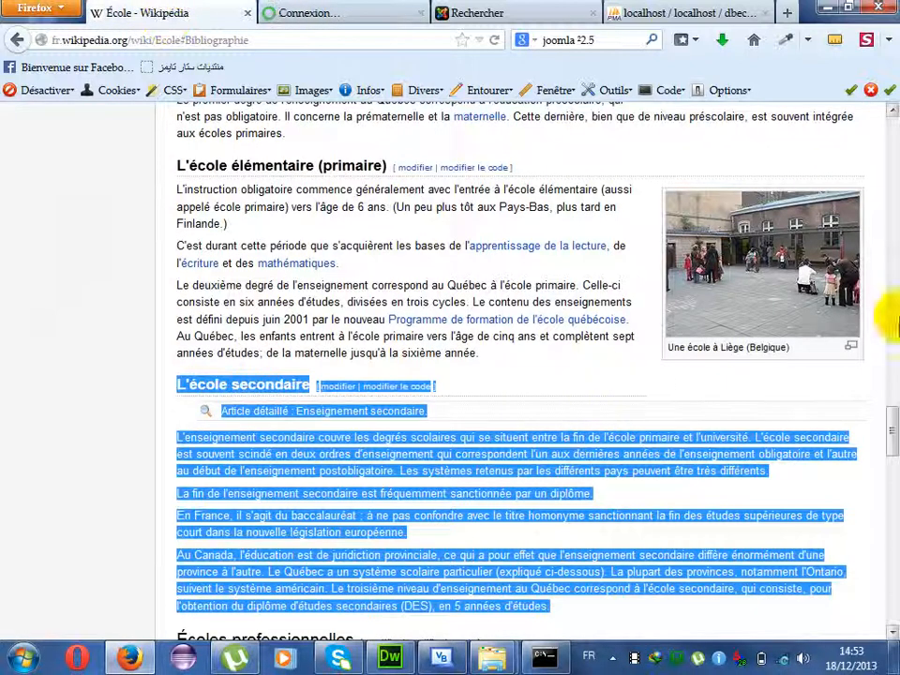
{"action": "scroll", "coordinate": [891, 450], "scroll_direction": "down", "scroll_amount": 5}
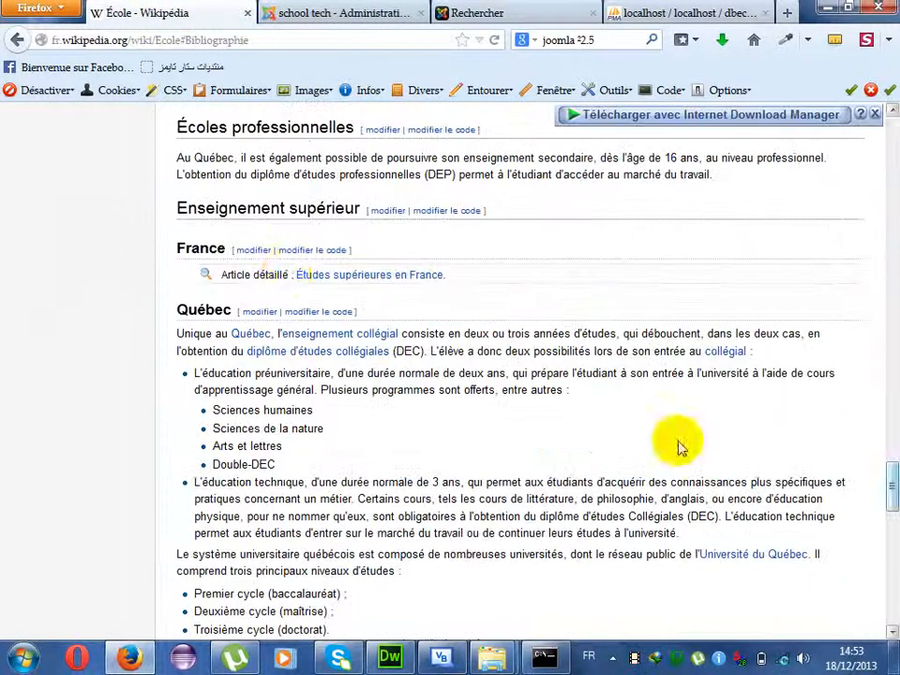
{"action": "left_click_drag", "start_coordinate": [175, 312], "coordinate": [410, 577]}
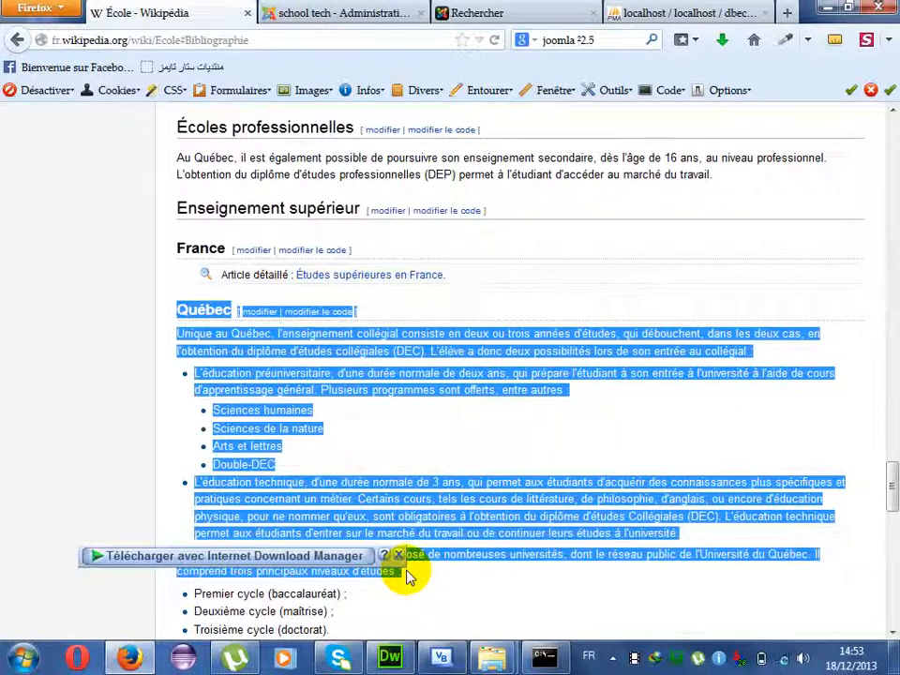
- Return to the Joomla administration and title the new article "autres"
{"action": "left_click", "coordinate": [282, 13]}
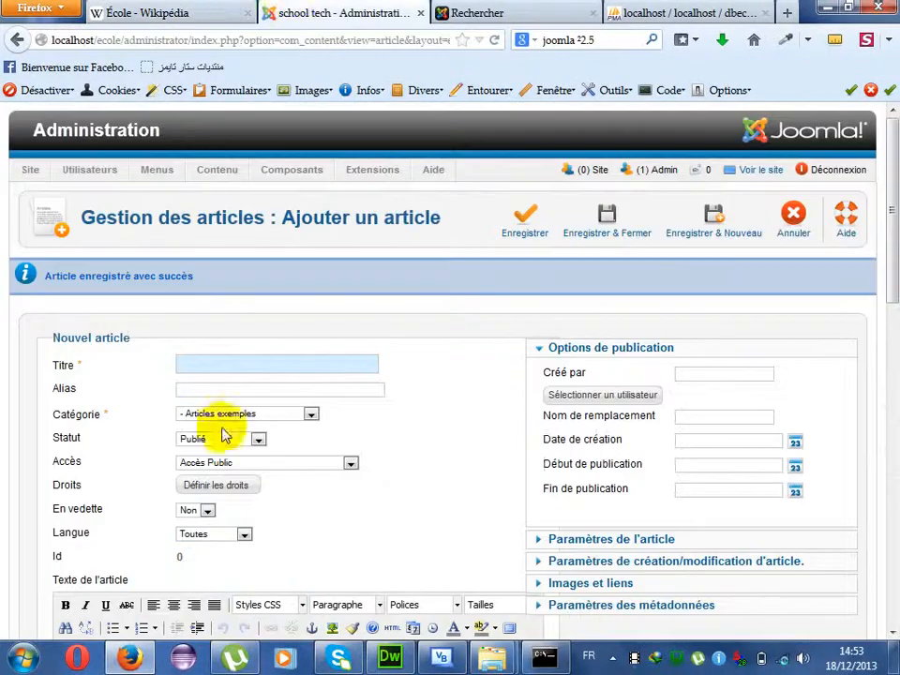
{"action": "left_click", "coordinate": [262, 367]}
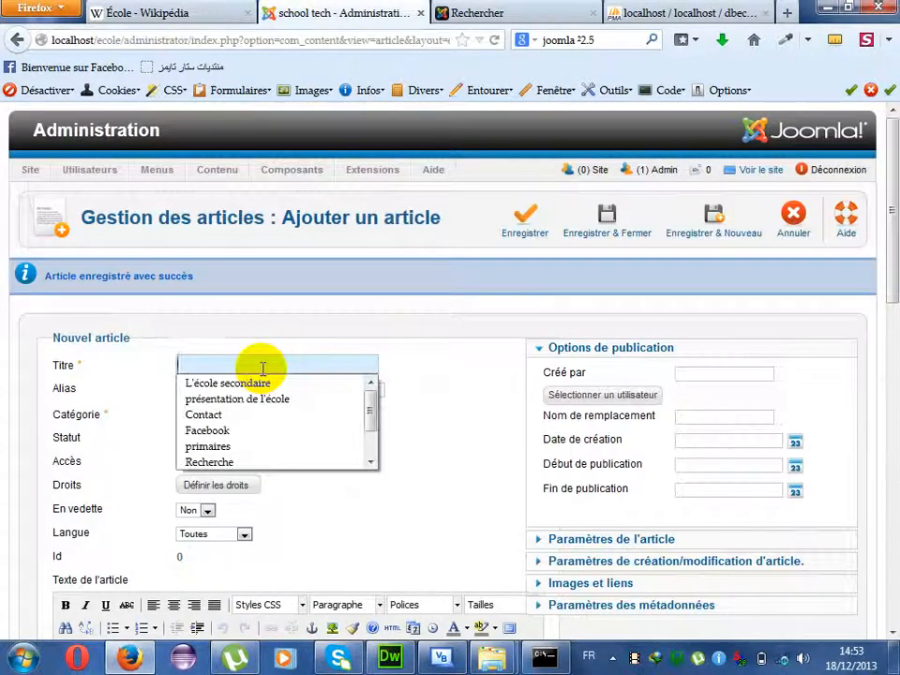
{"action": "type", "text": "aue"}
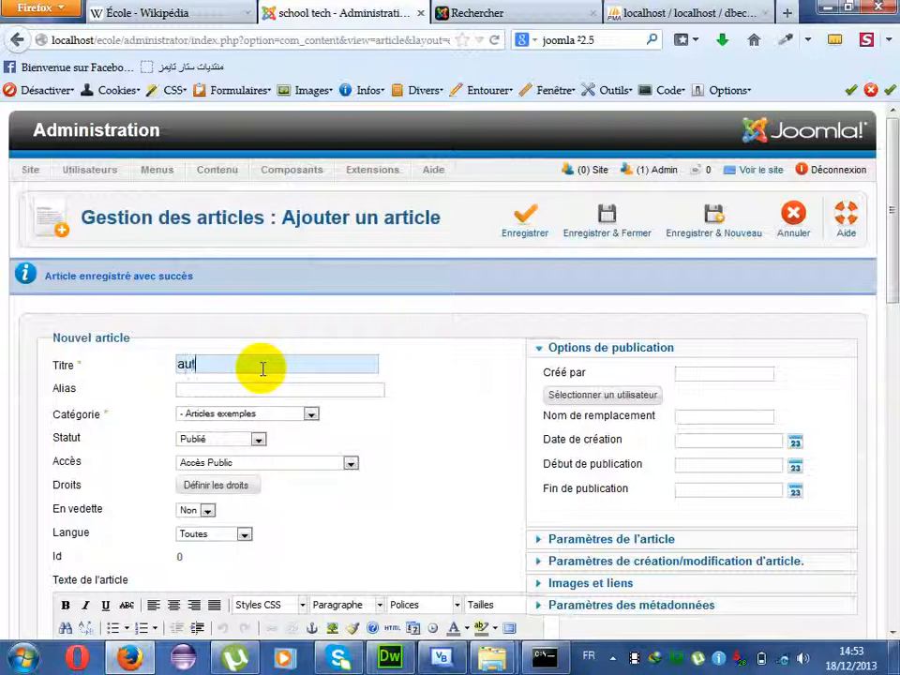
- Paste the copied "Québec" section into the article text, and save the article while starting a new one
{"action": "scroll", "coordinate": [885, 368], "scroll_direction": "down", "scroll_amount": 8}
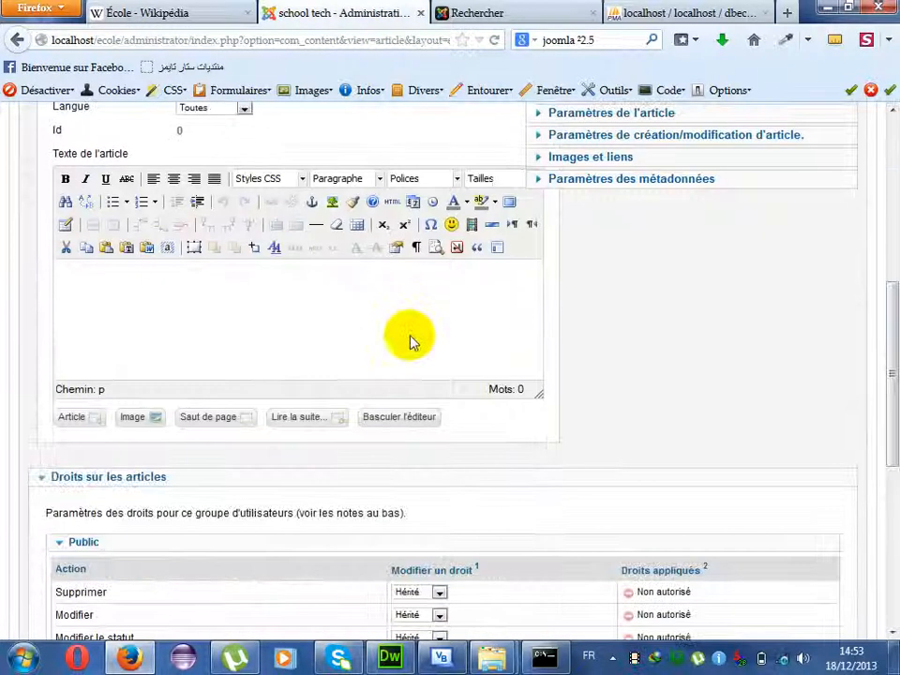
{"action": "left_click", "coordinate": [403, 328]}
{"action": "key", "text": "ctrl+v"}
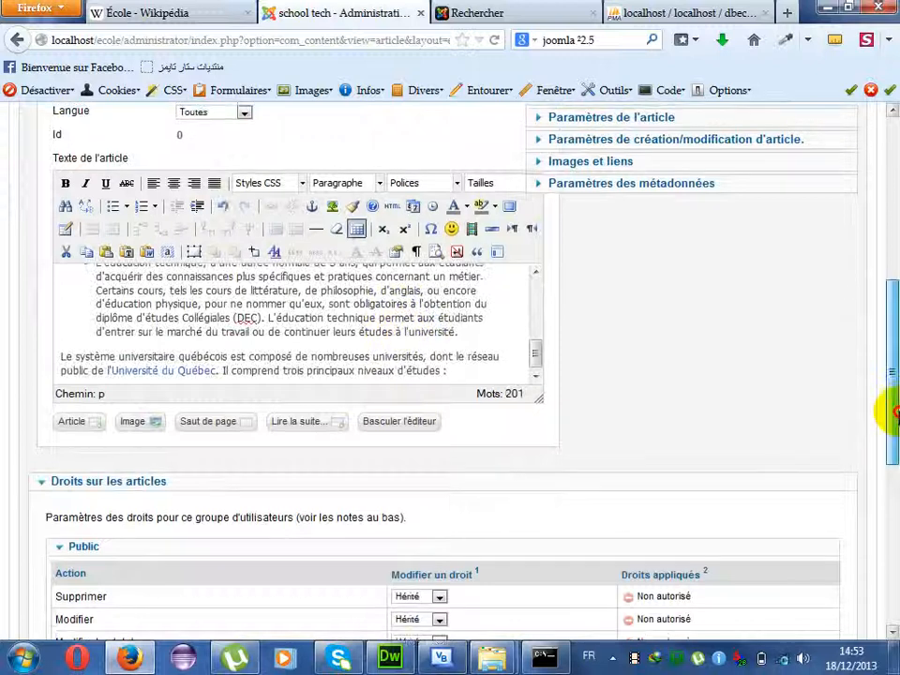
{"action": "left_click", "coordinate": [878, 186]}
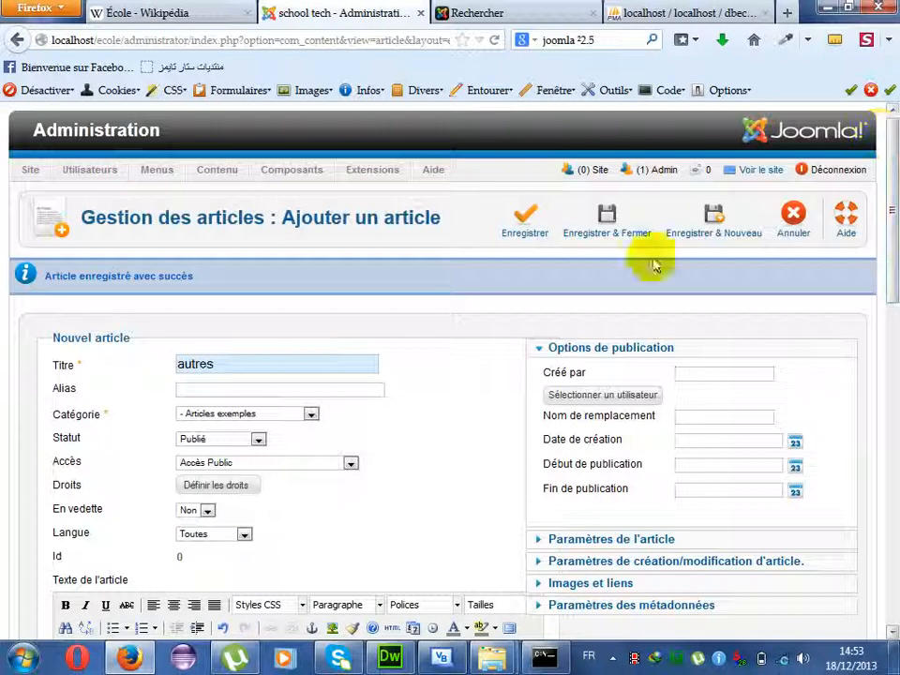
{"action": "left_click", "coordinate": [714, 218]}
{"action": "left_click", "coordinate": [150, 11]}
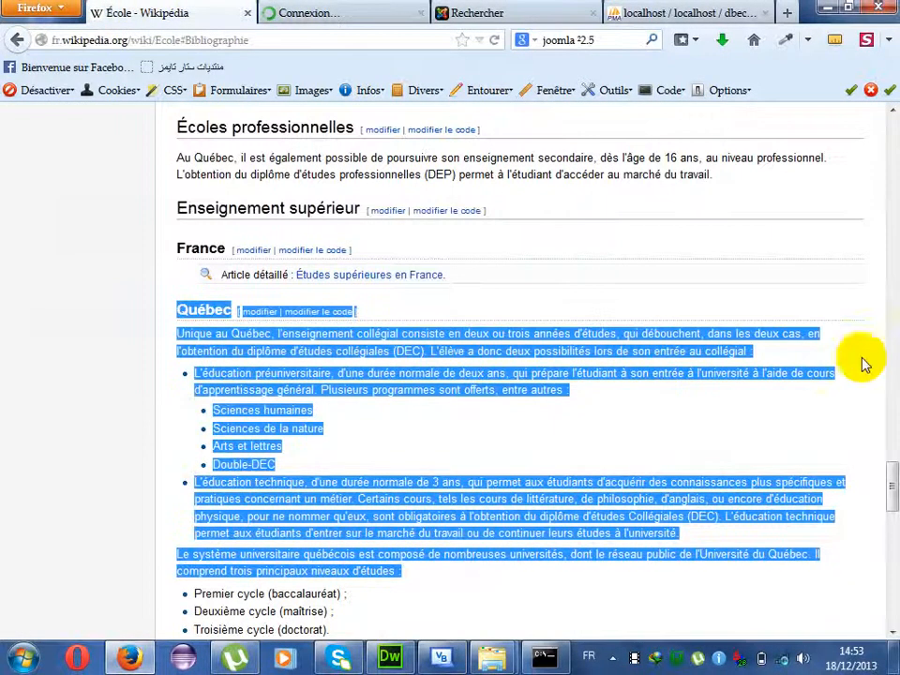
{"action": "left_click_drag", "start_coordinate": [887, 474], "coordinate": [888, 537]}
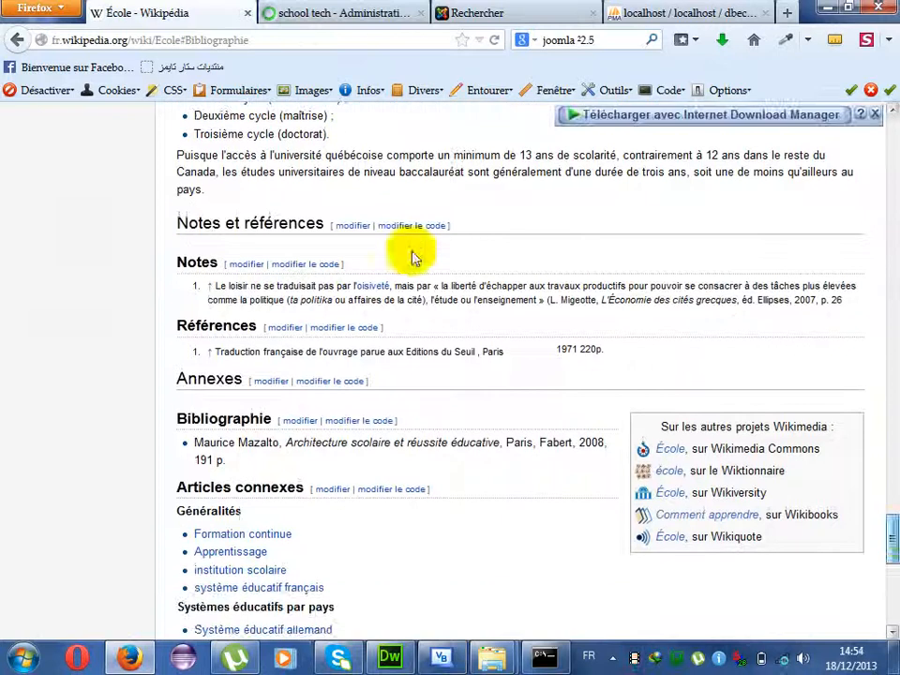
{"action": "left_click_drag", "start_coordinate": [174, 225], "coordinate": [396, 386]}
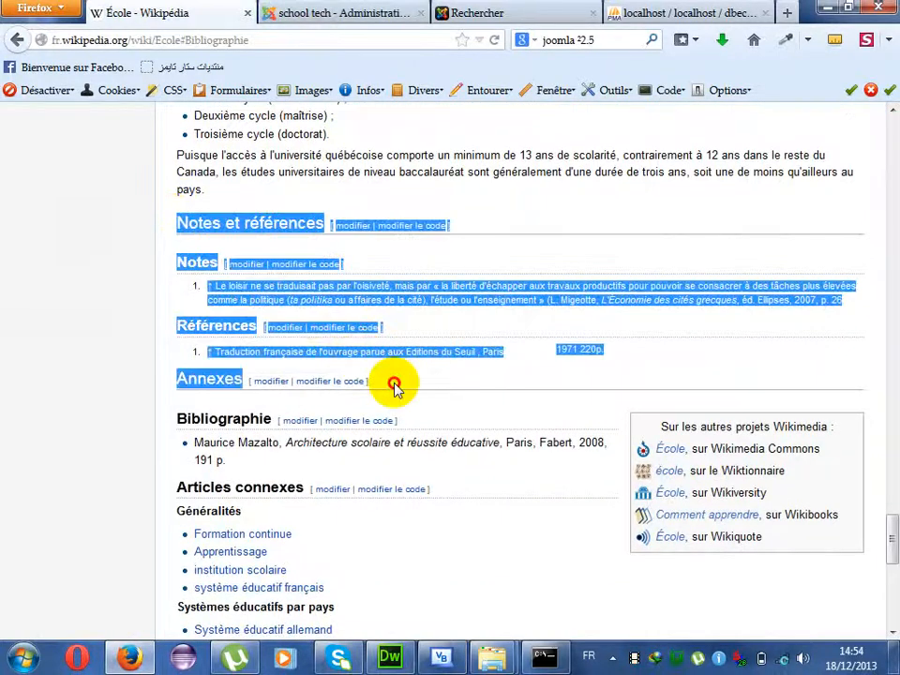
{"action": "left_click", "coordinate": [341, 15]}
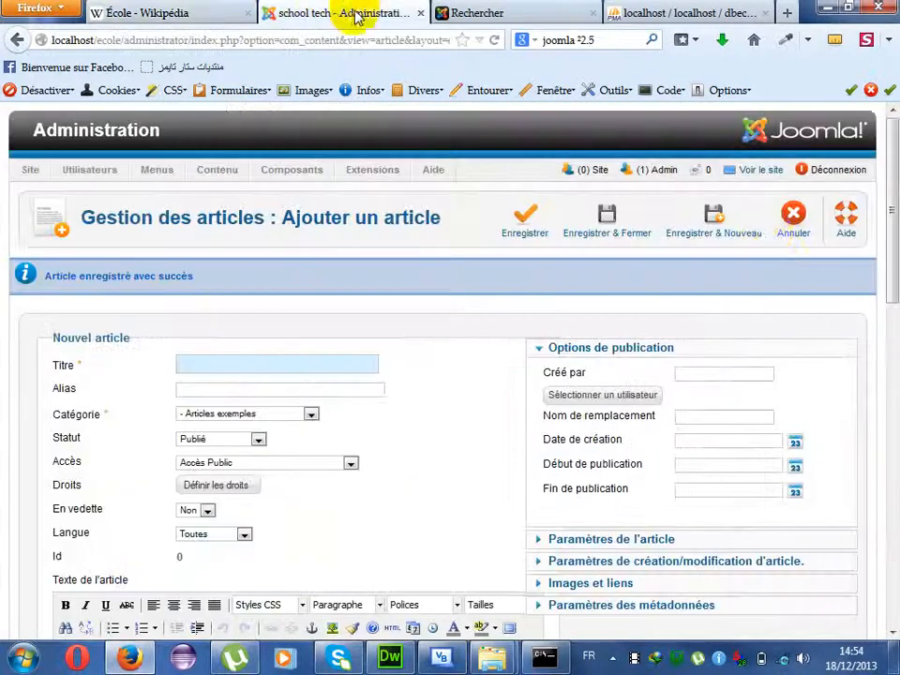
- Copy the "Financement des établissements scolaires" section, heading included, from the Wikipédia École page
{"action": "left_click", "coordinate": [189, 12]}
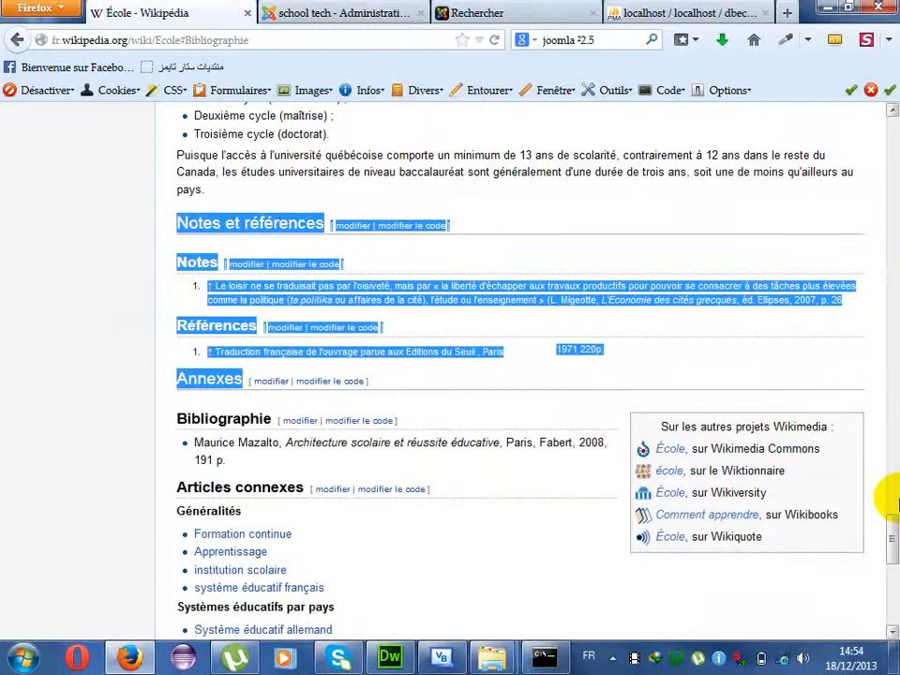
{"action": "left_click_drag", "start_coordinate": [893, 535], "coordinate": [886, 263]}
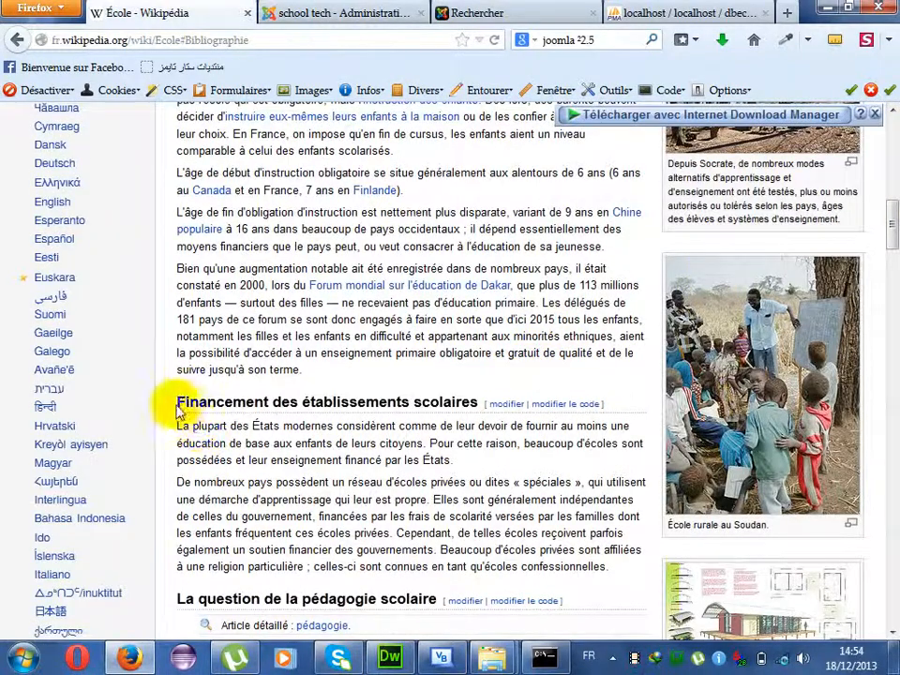
{"action": "left_click_drag", "start_coordinate": [177, 408], "coordinate": [602, 567]}
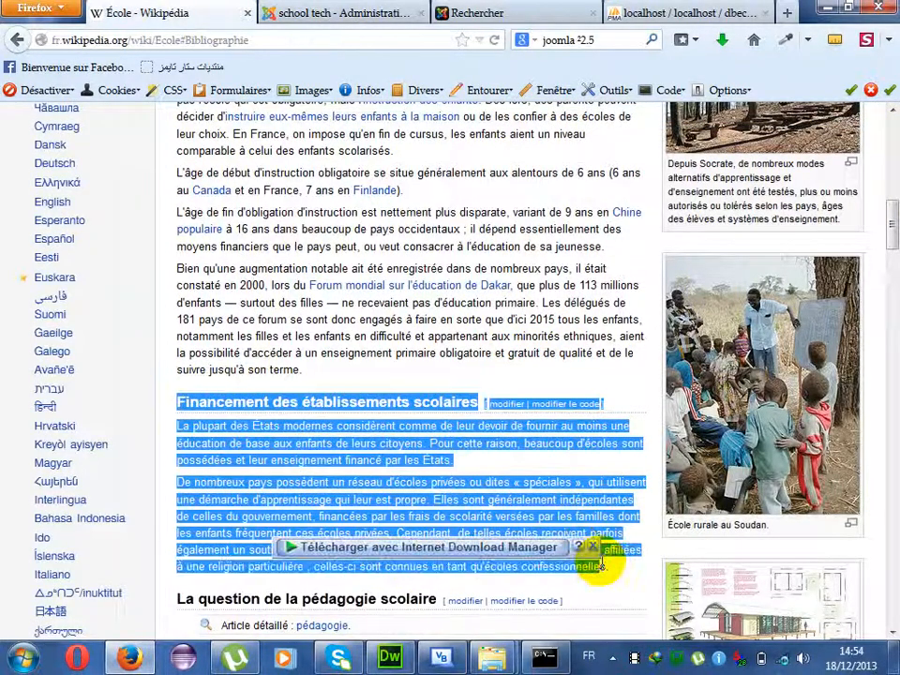
- Switch back to the Joomla administration and title the new article "financement"
{"action": "left_click", "coordinate": [319, 12]}
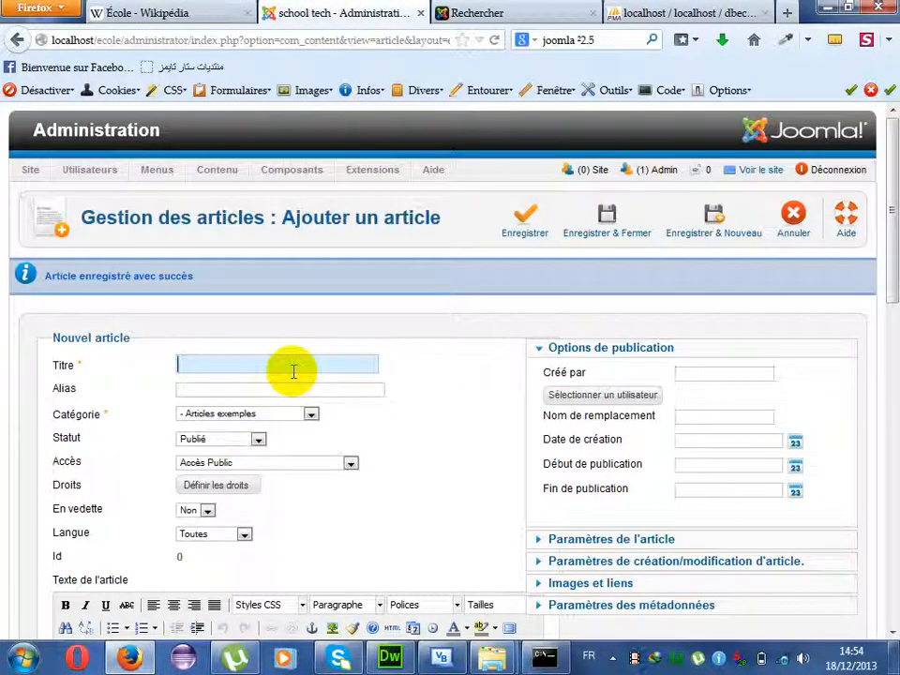
{"action": "type", "text": "financeme"}
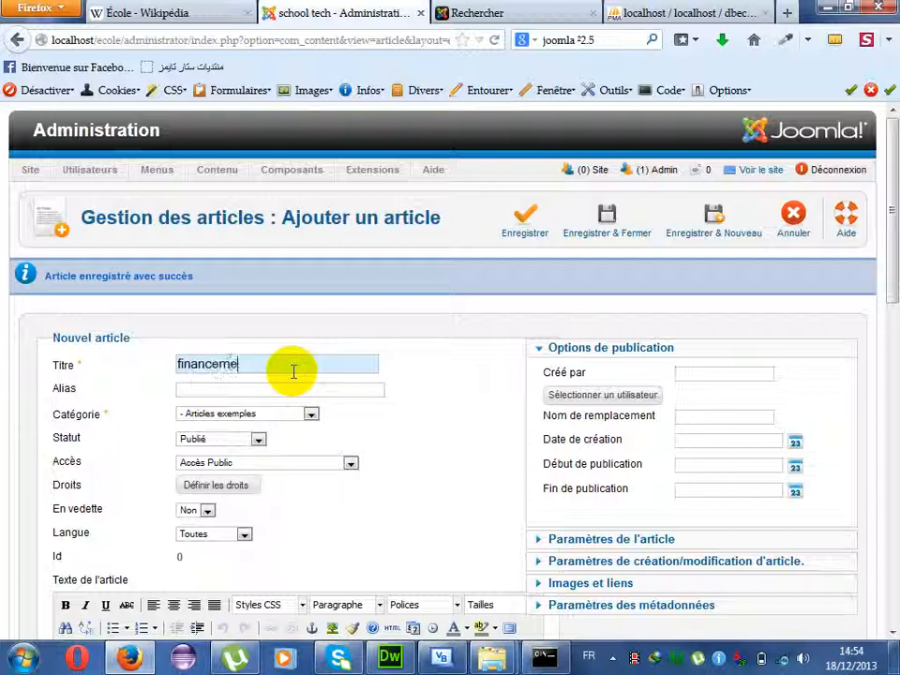
{"action": "type", "text": "nt"}
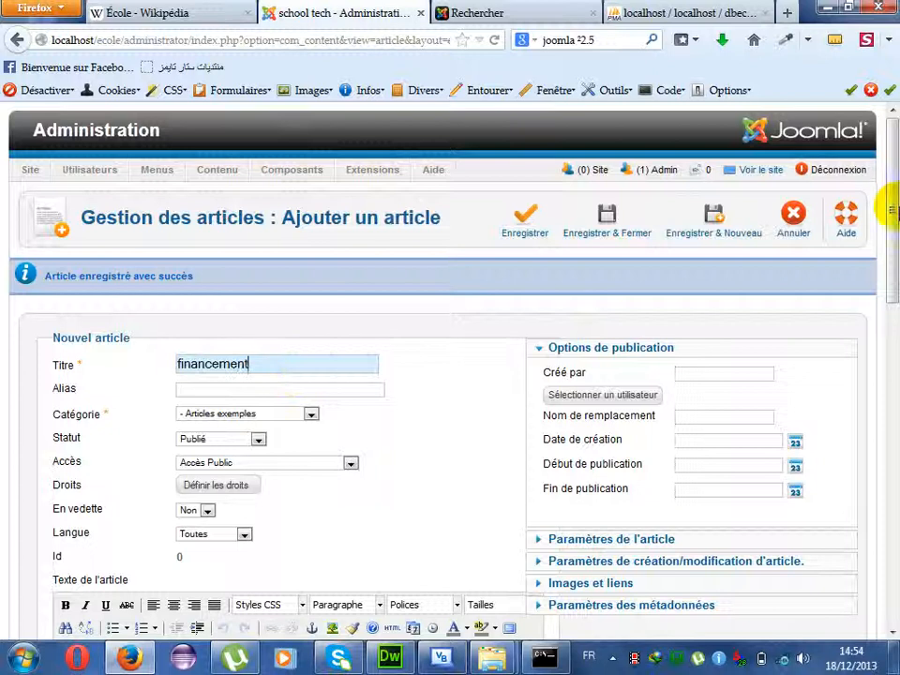
- Paste the copied "Financement des établissements scolaires" section into the article text, and save the article while starting a new one
{"action": "left_click", "coordinate": [897, 392]}
{"action": "left_click", "coordinate": [232, 243]}
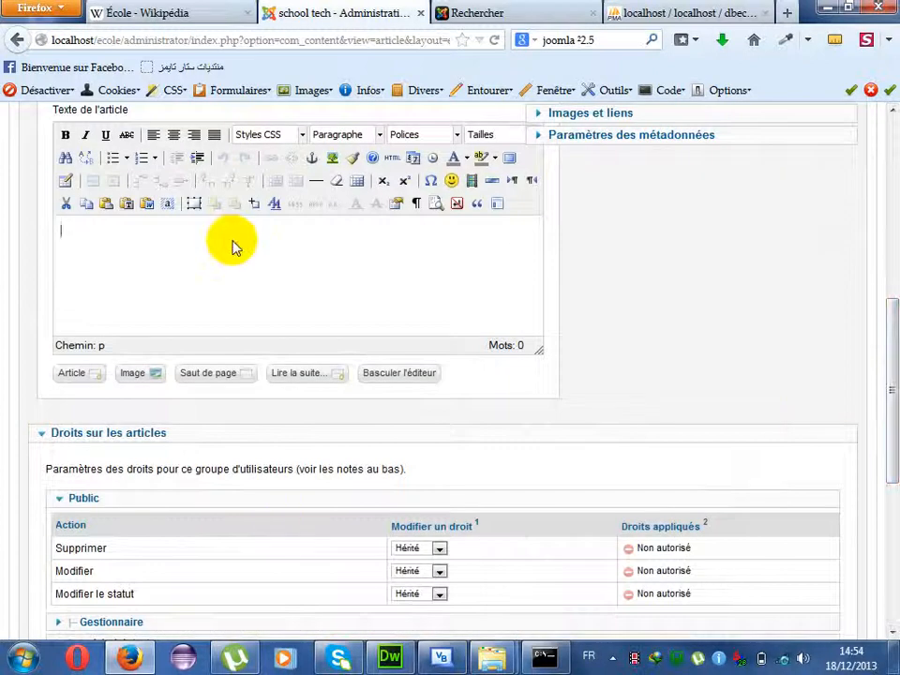
{"action": "key", "text": "ctrl+v"}
{"action": "left_click", "coordinate": [888, 221]}
{"action": "left_click", "coordinate": [893, 178]}
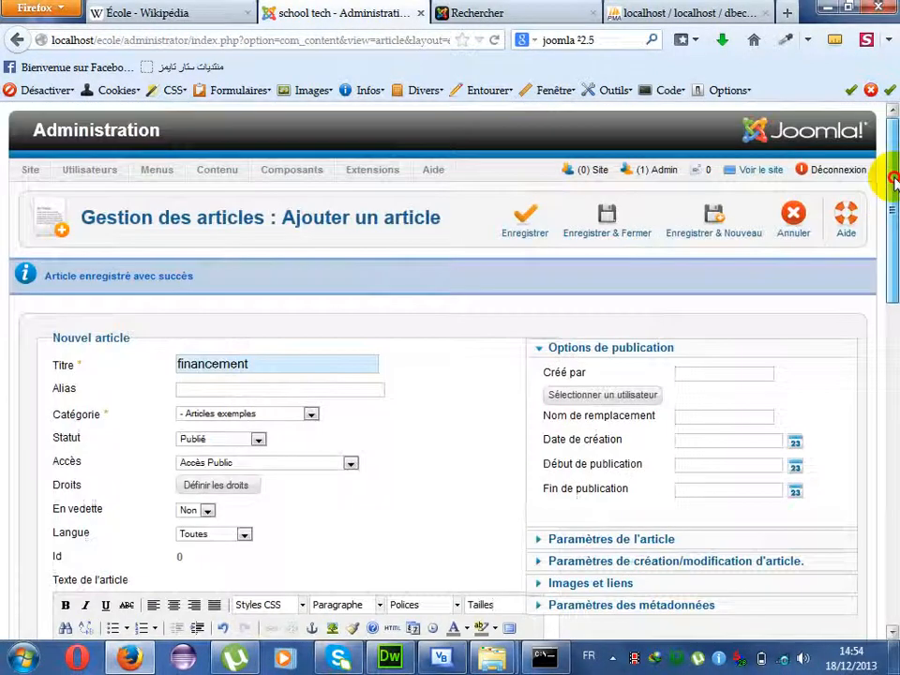
{"action": "left_click", "coordinate": [703, 211]}
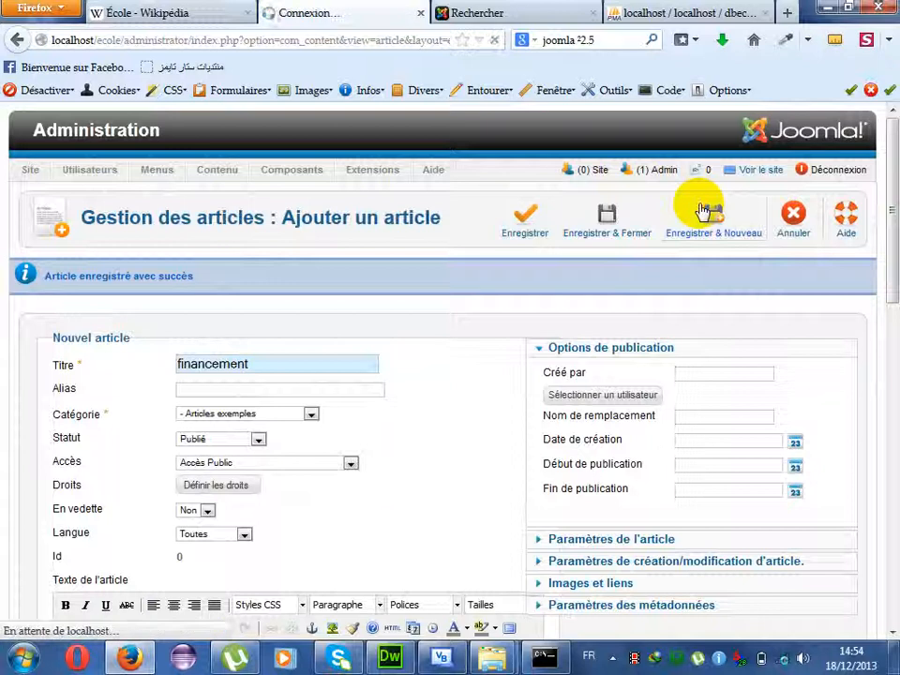
- Copy the "Instruction obligatoire" section from the Wikipédia École page and return to the new Joomla article
{"action": "left_click", "coordinate": [208, 12]}
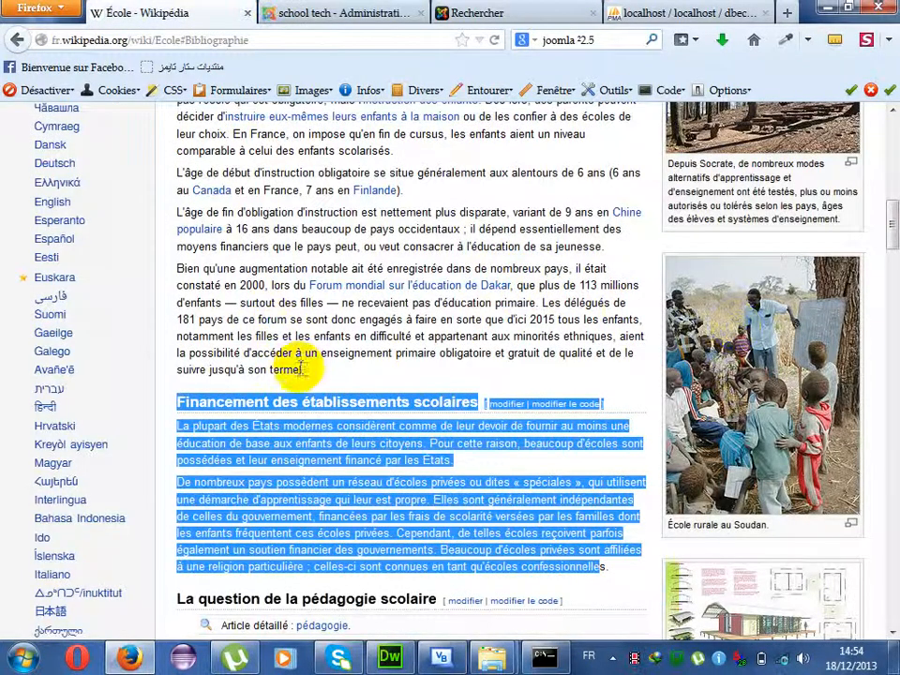
{"action": "left_click_drag", "start_coordinate": [300, 370], "coordinate": [173, 161]}
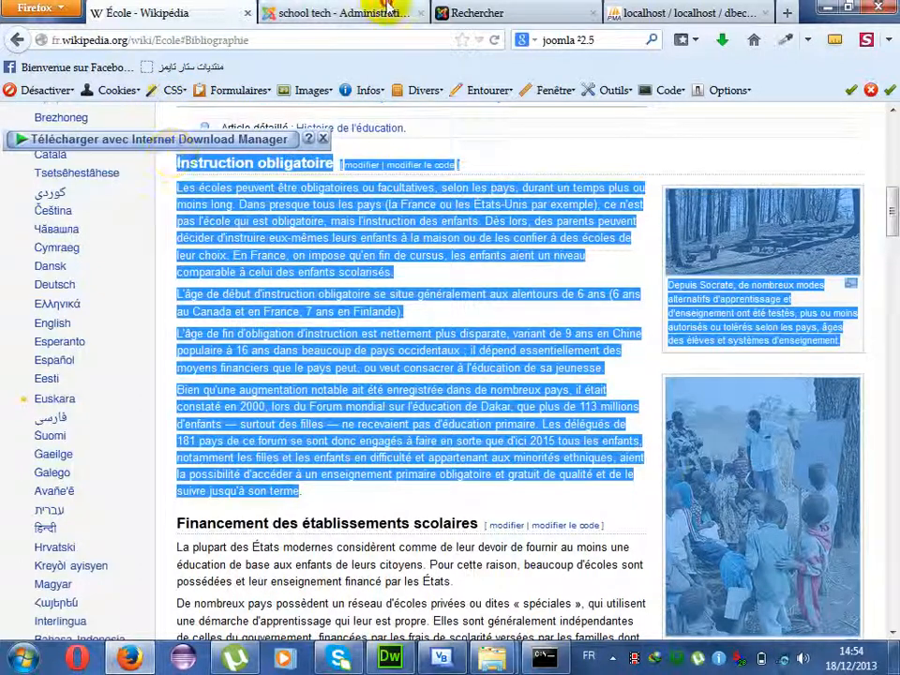
{"action": "left_click", "coordinate": [394, 9]}
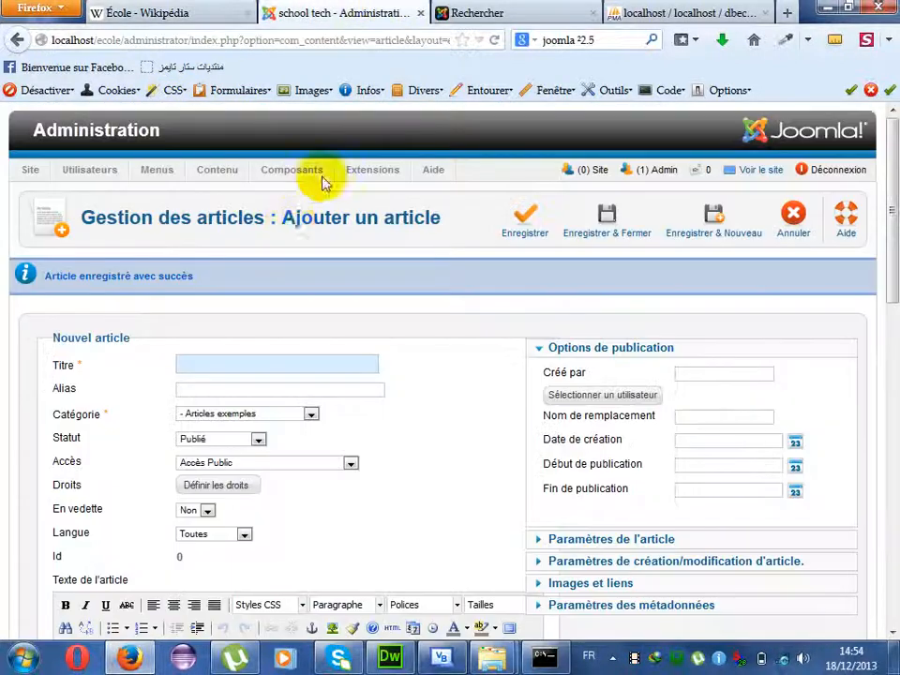
- Title the new article "Instcruction" and paste the copied "Instruction obligatoire" section into the article text
{"action": "left_click", "coordinate": [201, 366]}
{"action": "type", "text": "Instr"}
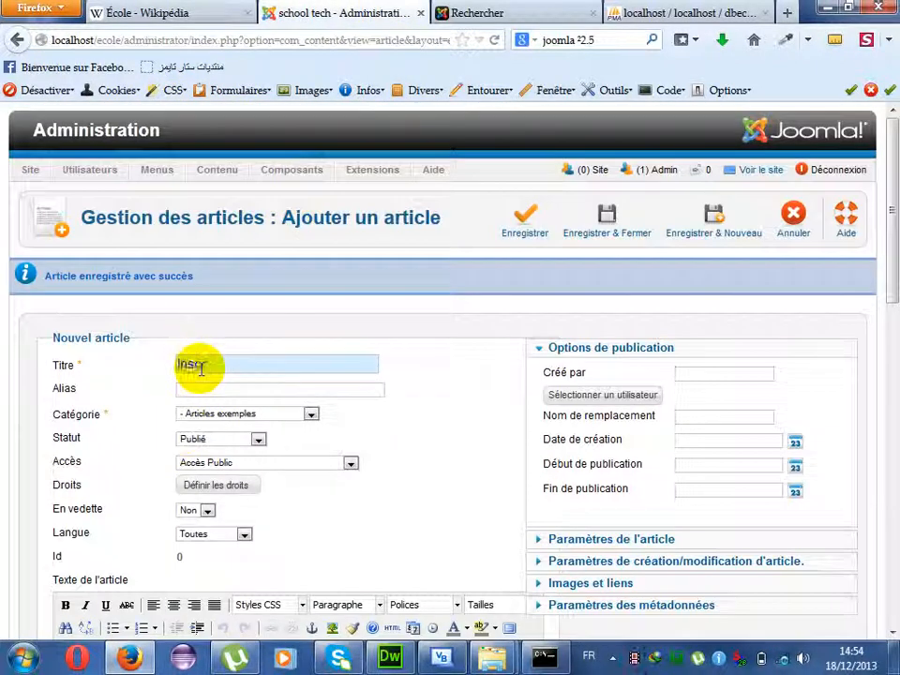
{"action": "type", "text": "uctionb"}
{"action": "key", "text": "BackSpace"}
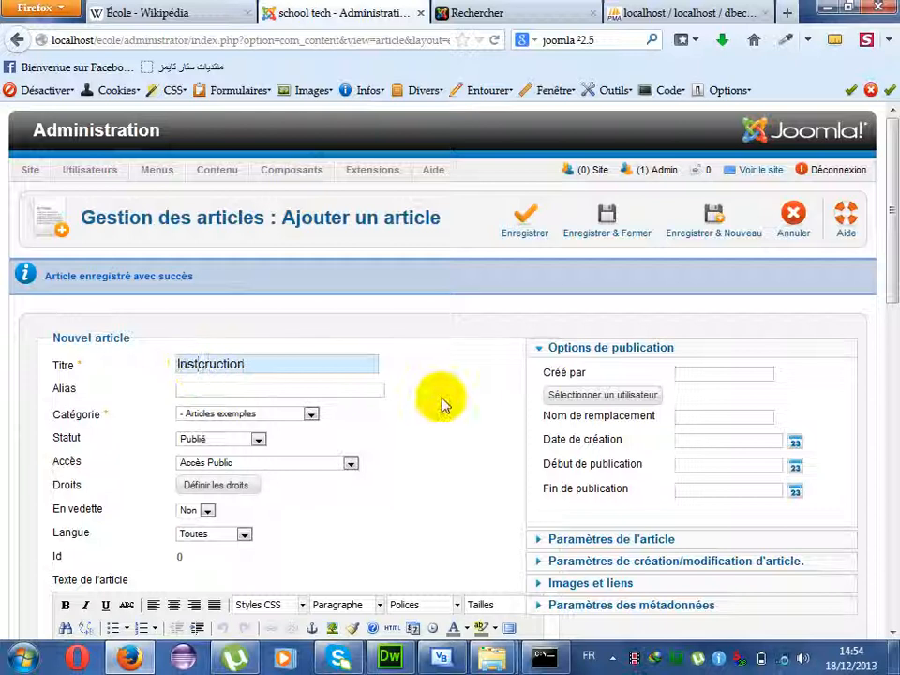
{"action": "type", "text": "t"}
{"action": "left_click_drag", "start_coordinate": [891, 282], "coordinate": [870, 404]}
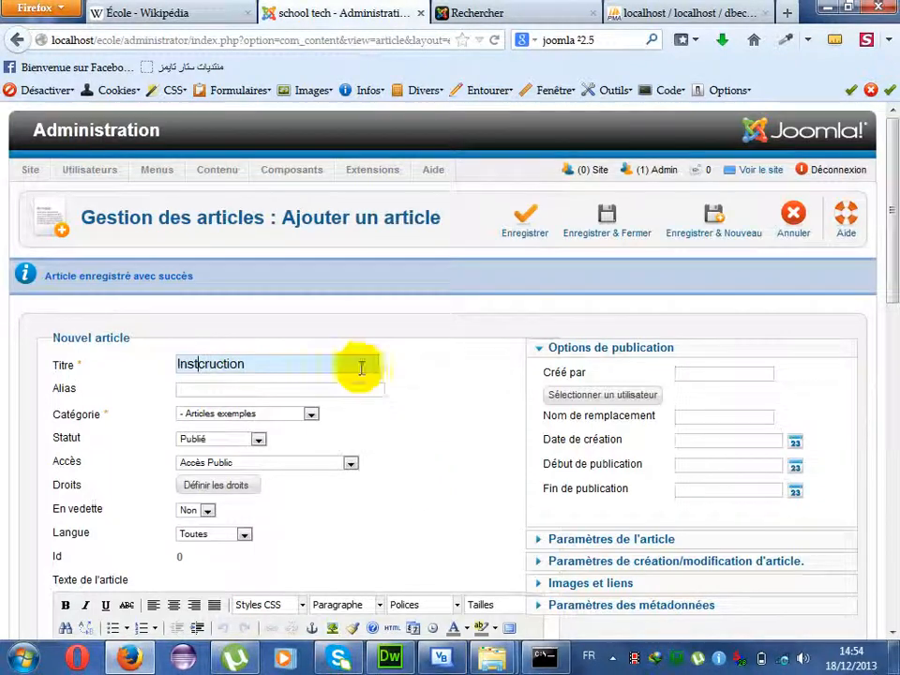
{"action": "mouse_move", "coordinate": [890, 261]}
{"action": "left_mouse_down"}
{"action": "mouse_move", "coordinate": [894, 385]}
{"action": "mouse_move", "coordinate": [891, 279]}
{"action": "left_mouse_up"}
{"action": "key", "text": "ctrl+v"}
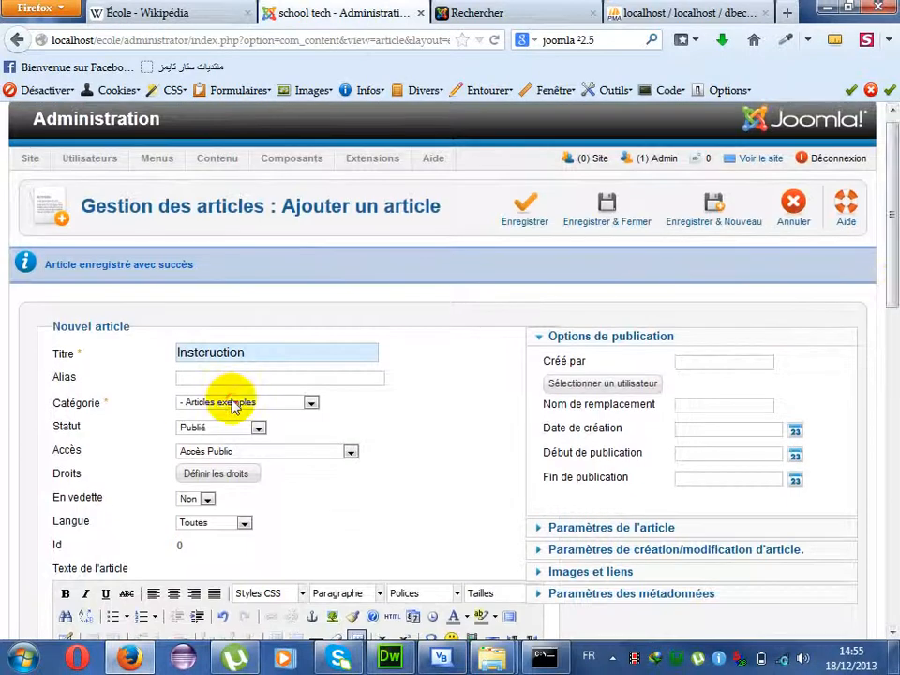
- Assign the new article to the "écoles profesionnelles" category, then save and close it
{"action": "left_click", "coordinate": [225, 399]}
{"action": "left_click_drag", "start_coordinate": [314, 463], "coordinate": [308, 537]}
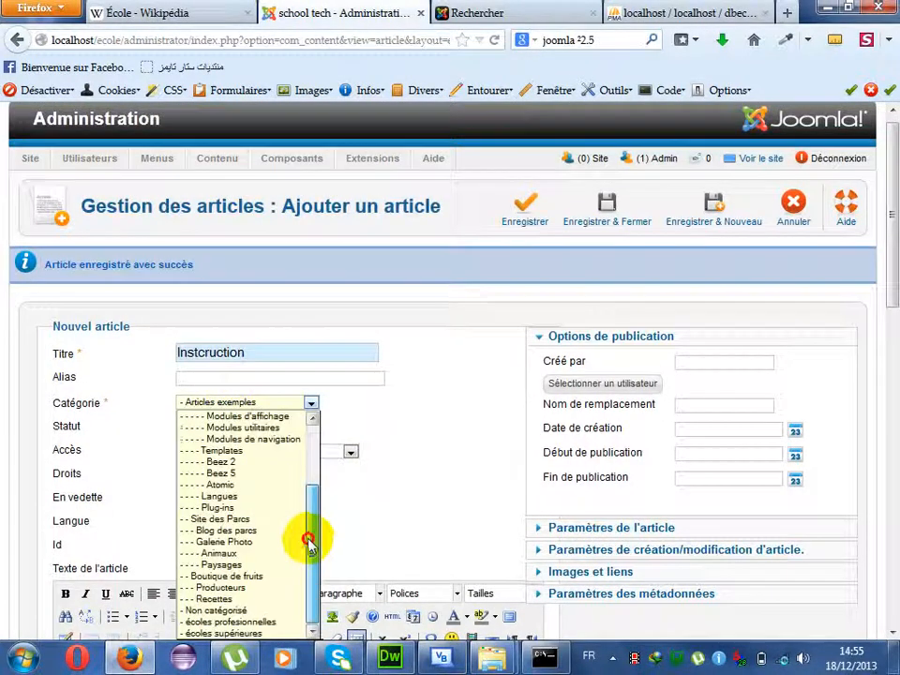
{"action": "left_click", "coordinate": [271, 620]}
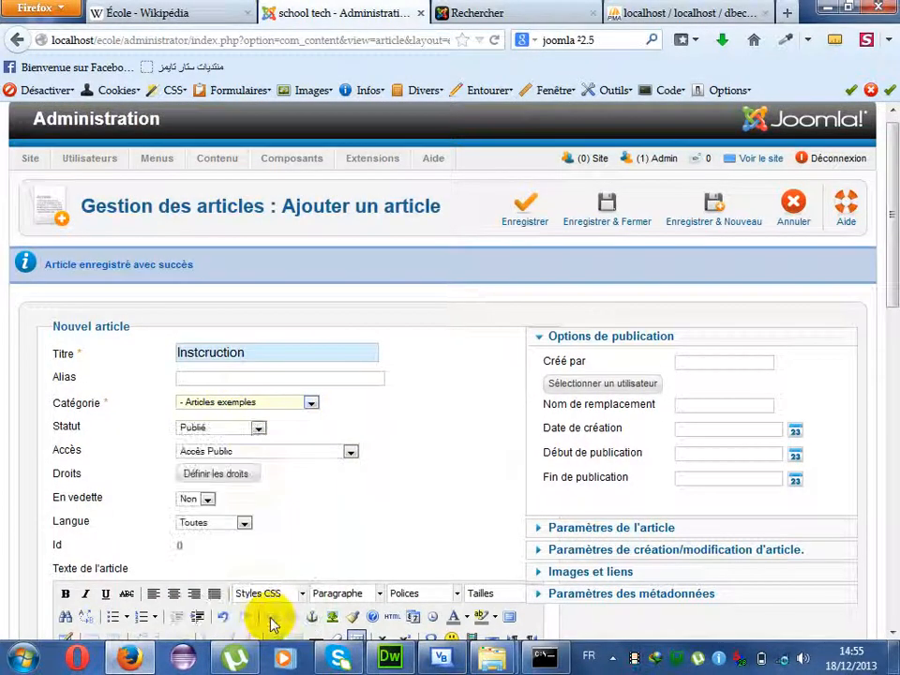
{"action": "left_click", "coordinate": [607, 199]}
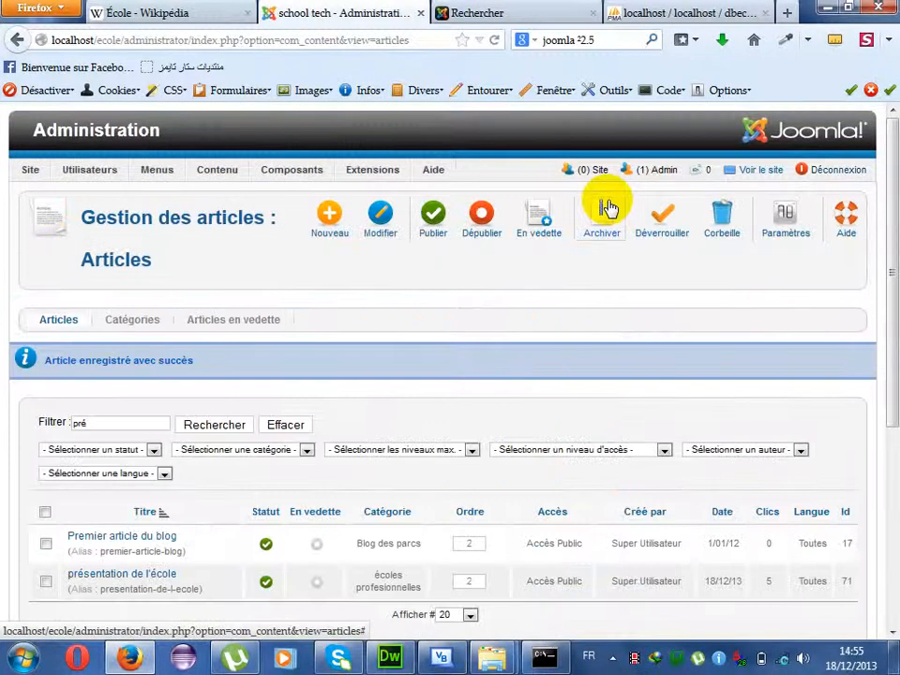
- Clear the "pré" filter from the article list and sort the articles by date, newest first
{"action": "left_click_drag", "start_coordinate": [97, 422], "coordinate": [36, 422]}
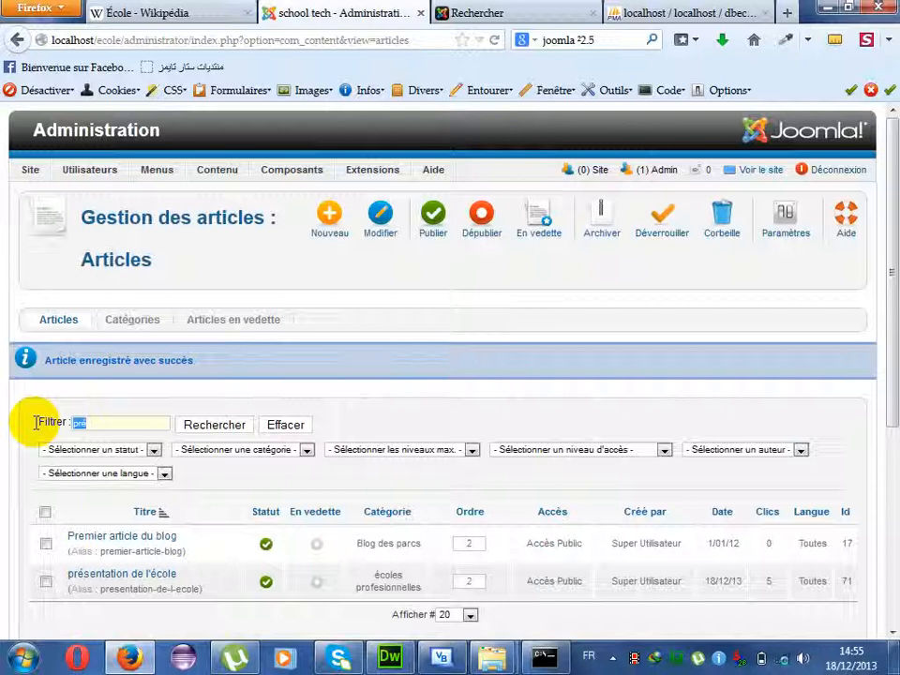
{"action": "key", "text": "Return"}
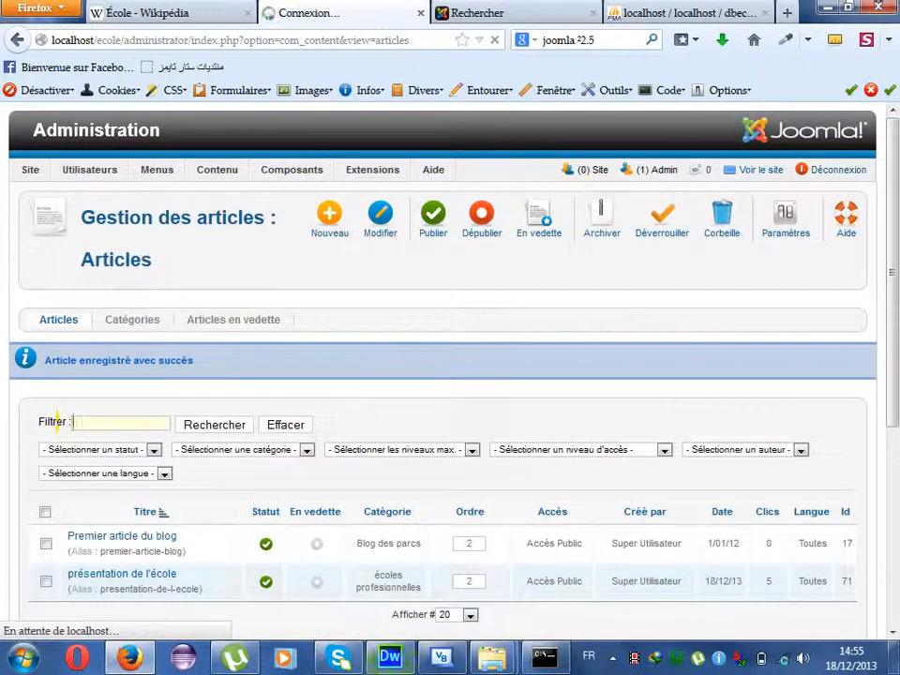
{"action": "mouse_move", "coordinate": [394, 657]}
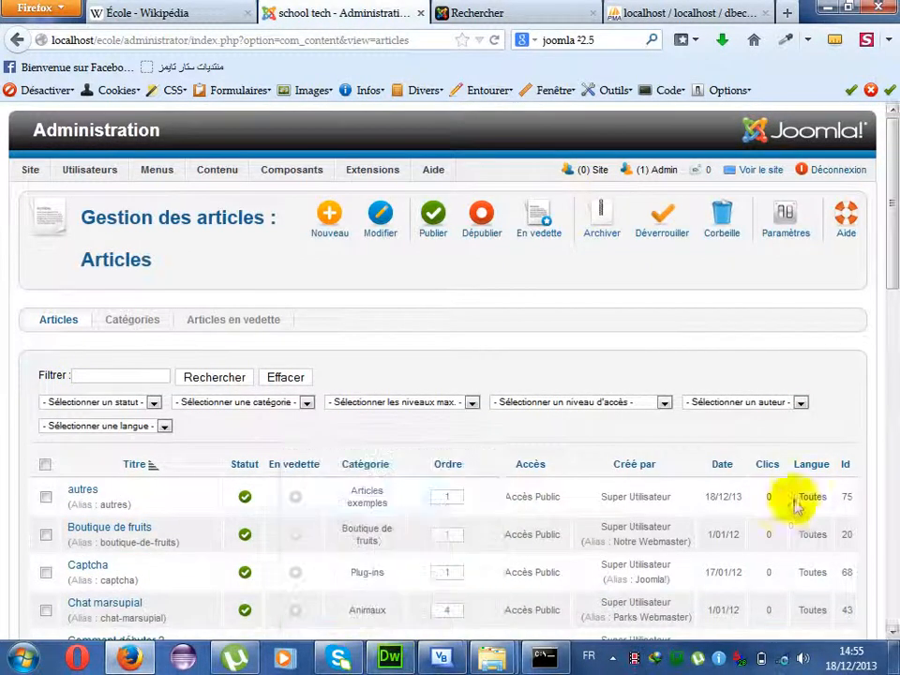
{"action": "left_click_drag", "start_coordinate": [890, 211], "coordinate": [887, 257]}
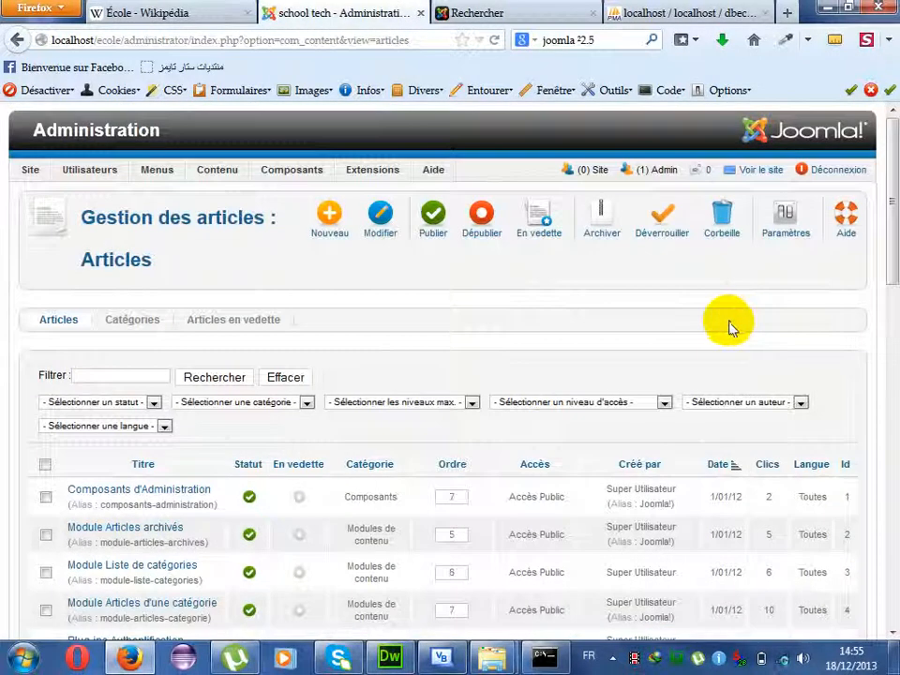
{"action": "left_click", "coordinate": [727, 470]}
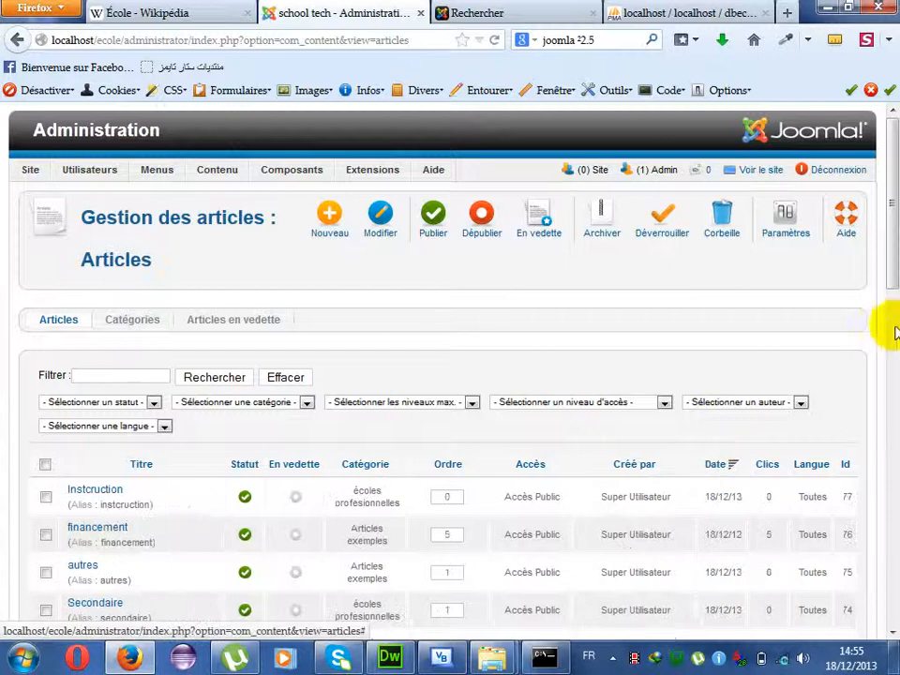
{"action": "scroll", "coordinate": [889, 287], "scroll_direction": "down", "scroll_amount": 2}
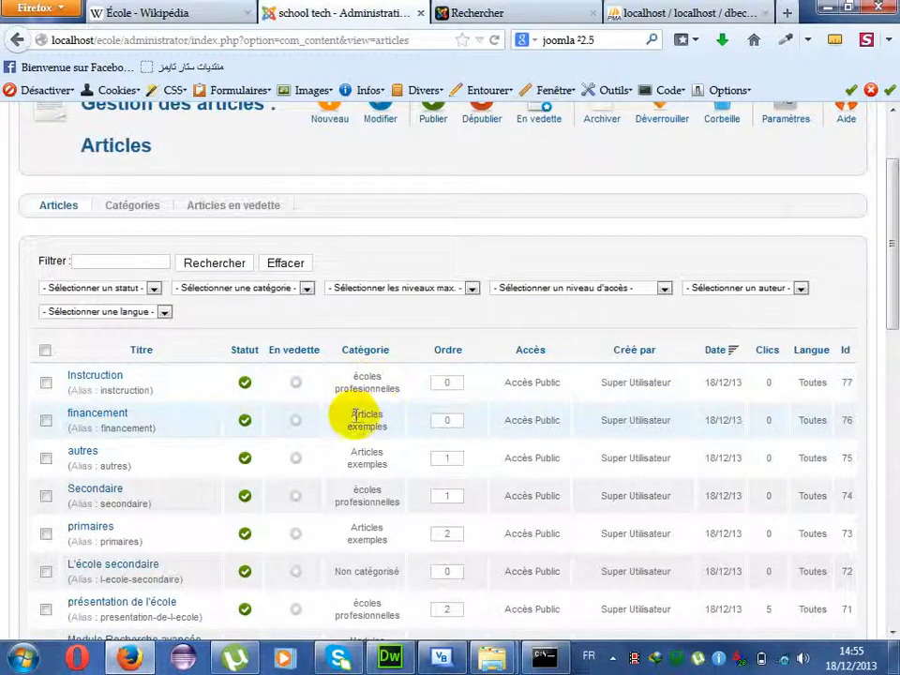
- Change the category of the "financement" article to "écoles profesionnelles", then save and close it
{"action": "left_click_drag", "start_coordinate": [353, 415], "coordinate": [388, 429]}
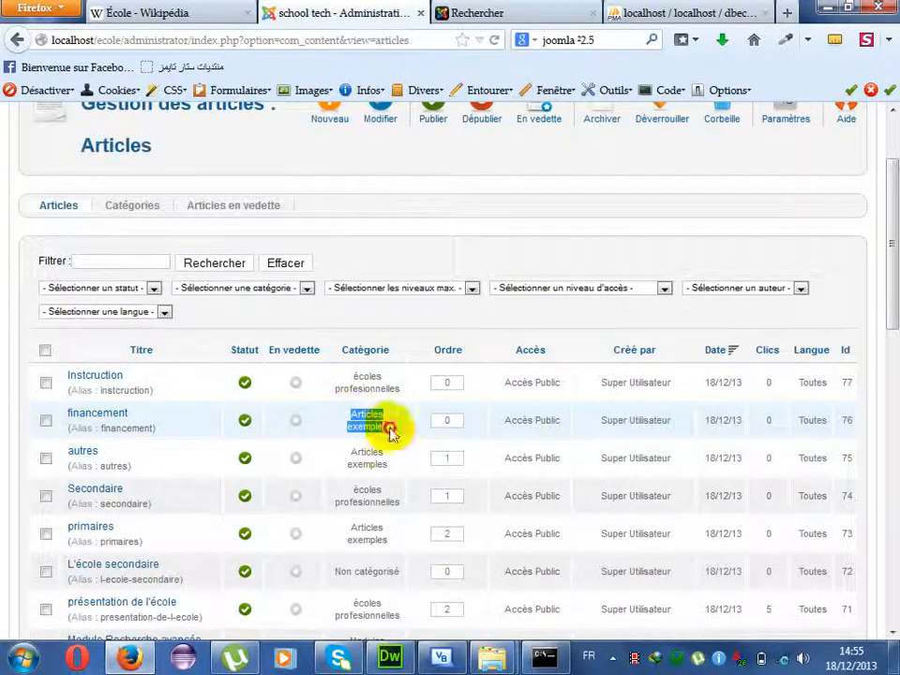
{"action": "left_click", "coordinate": [113, 416]}
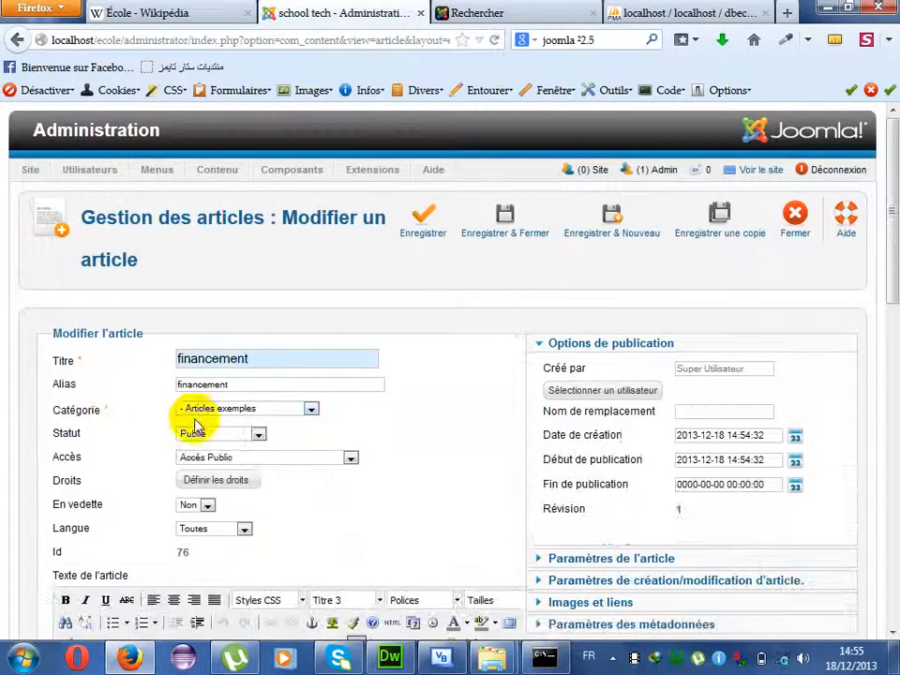
{"action": "left_click", "coordinate": [194, 419]}
{"action": "left_click_drag", "start_coordinate": [308, 482], "coordinate": [305, 582]}
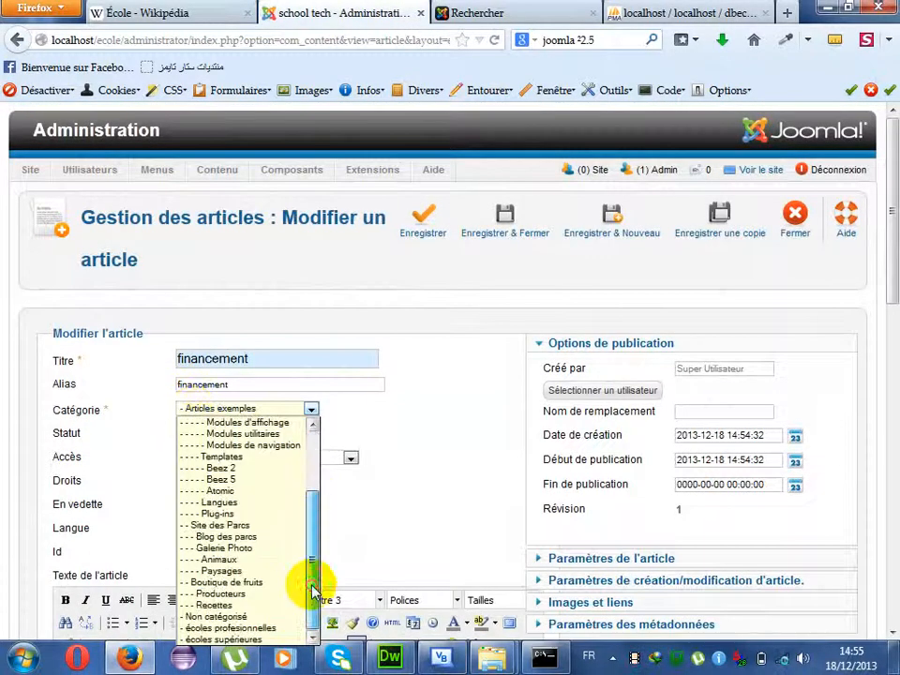
{"action": "left_click", "coordinate": [272, 629]}
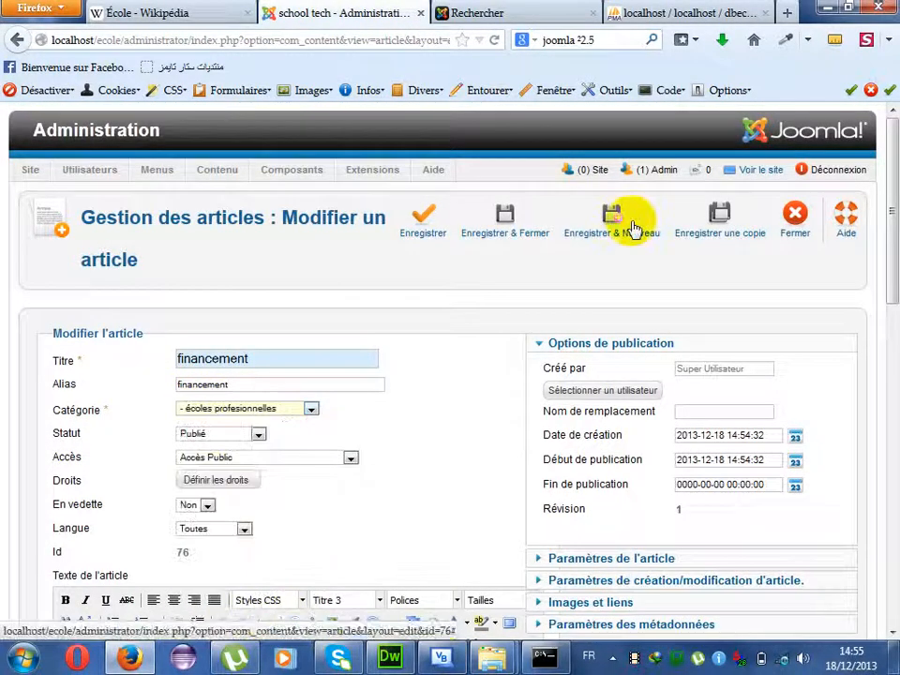
{"action": "left_click", "coordinate": [528, 232]}
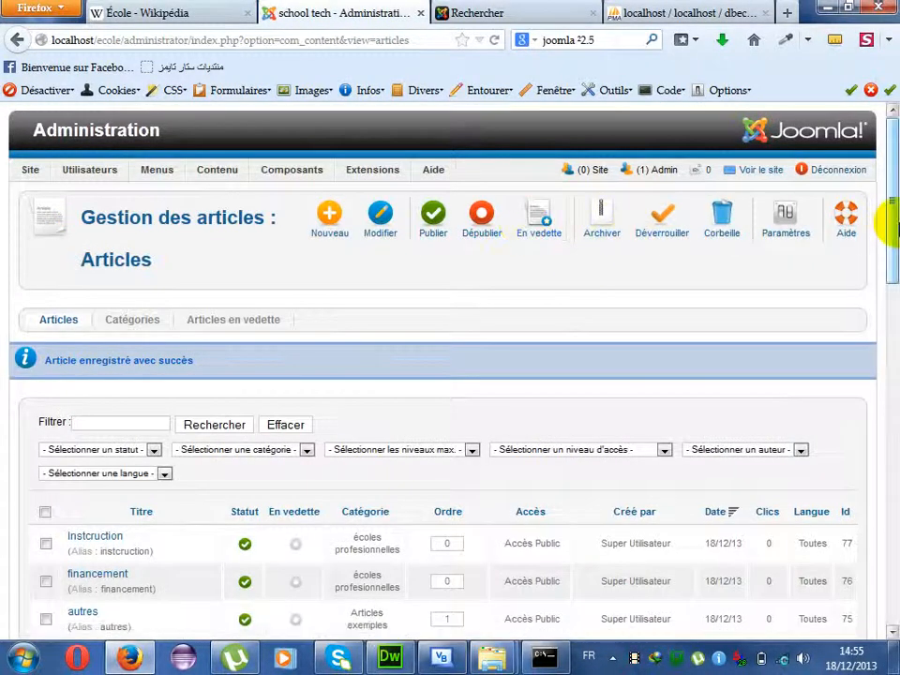
- Move the "autres" article to the "écoles profesionnelles" category, then save and close it
{"action": "scroll", "coordinate": [889, 262], "scroll_direction": "down", "scroll_amount": 4}
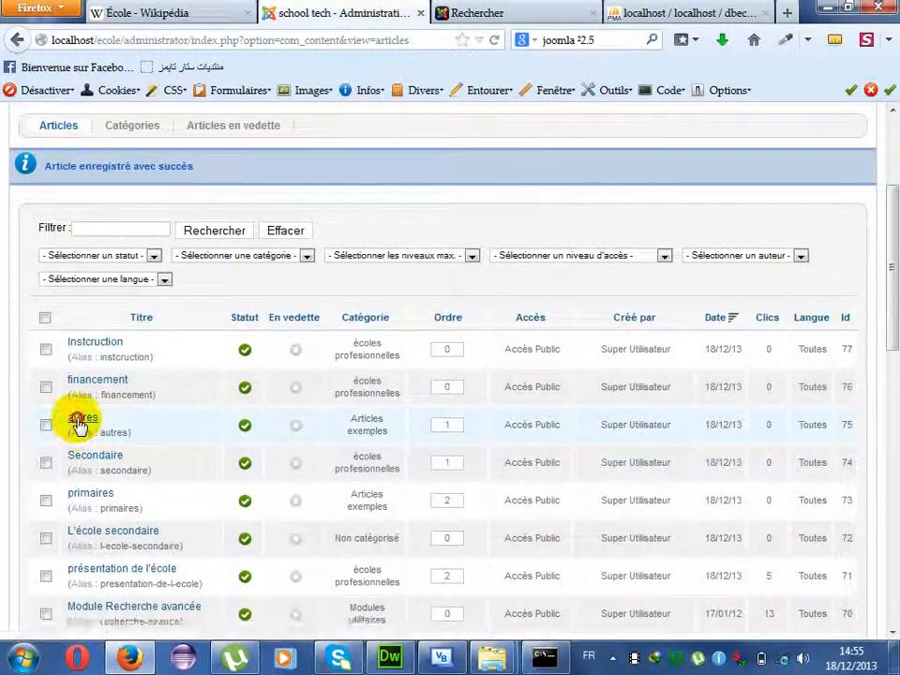
{"action": "left_click", "coordinate": [80, 424]}
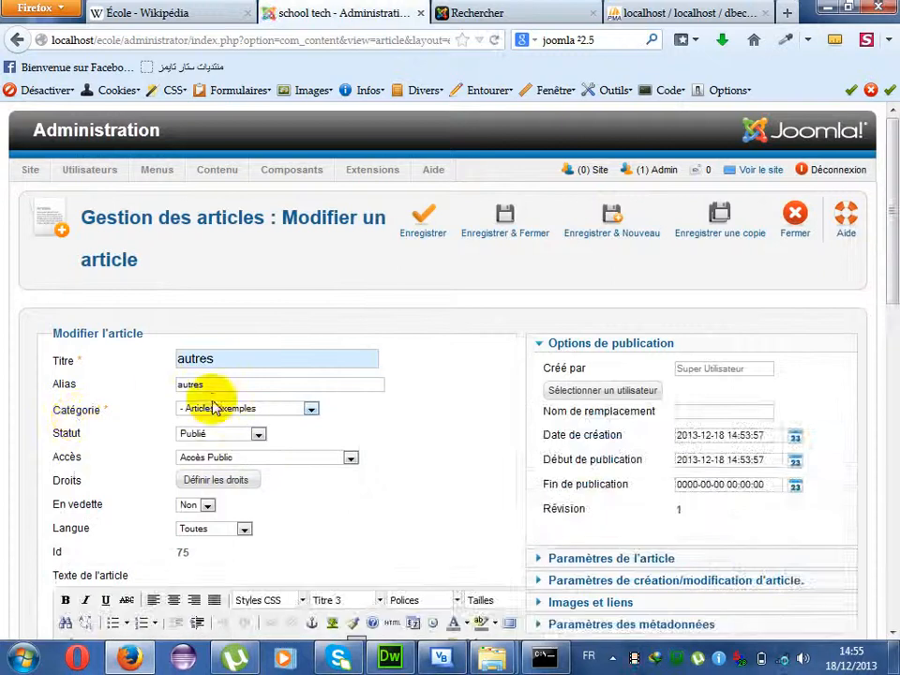
{"action": "left_click", "coordinate": [215, 409]}
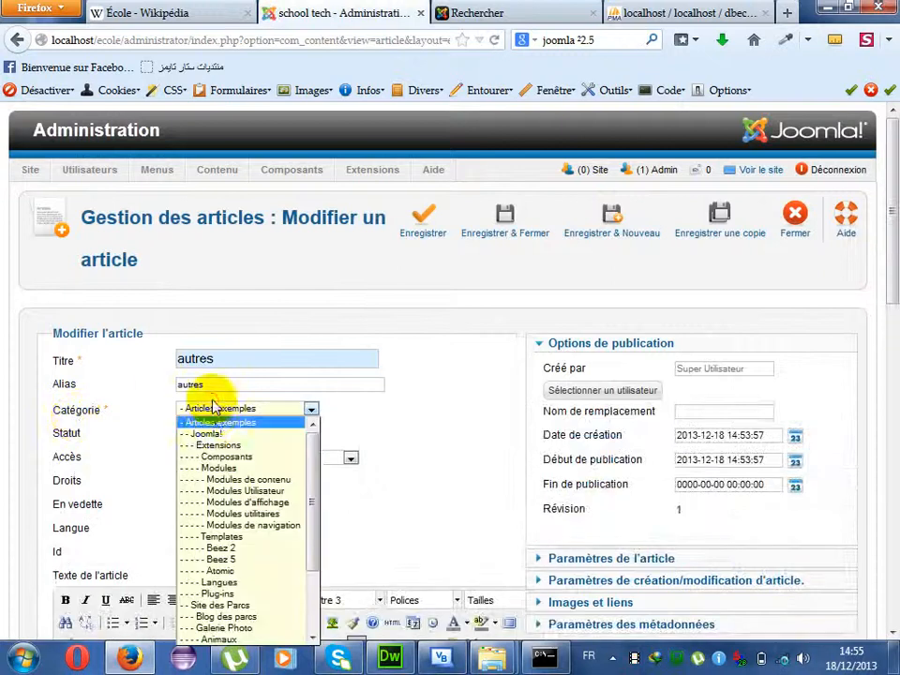
{"action": "left_click_drag", "start_coordinate": [318, 508], "coordinate": [316, 576]}
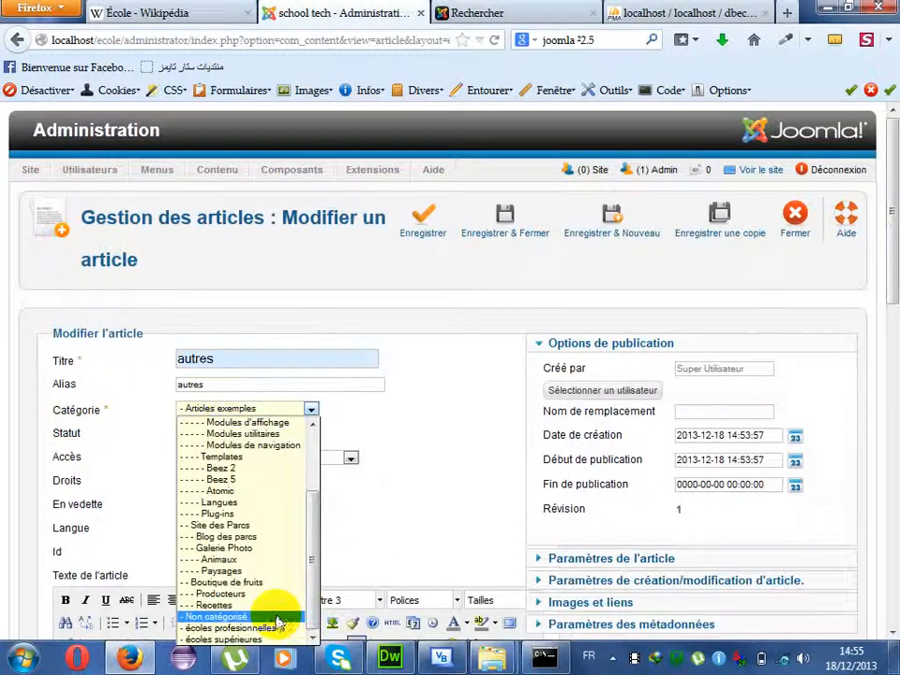
{"action": "left_click", "coordinate": [249, 628]}
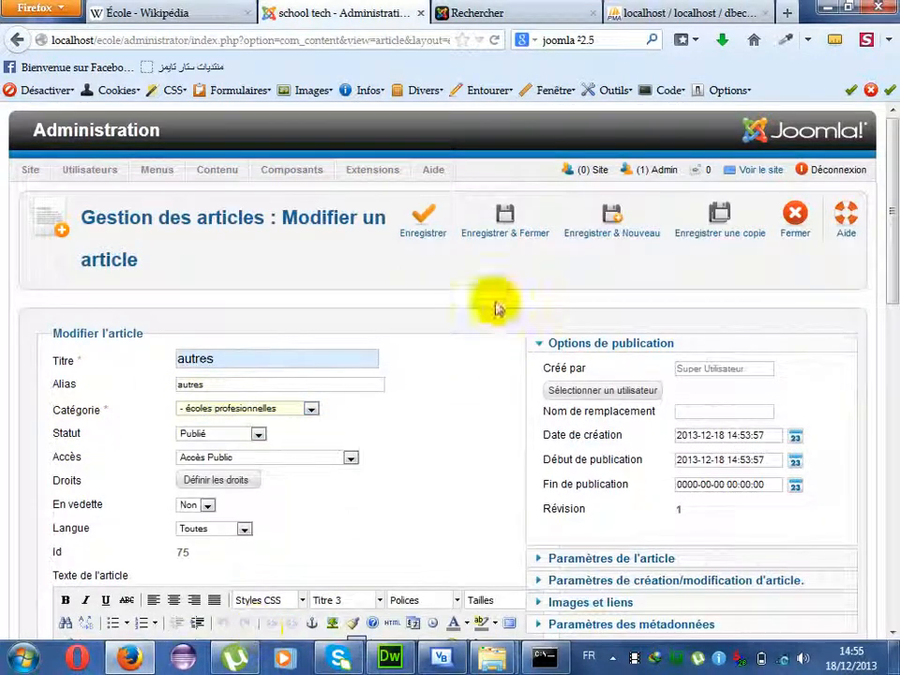
{"action": "left_click", "coordinate": [506, 230]}
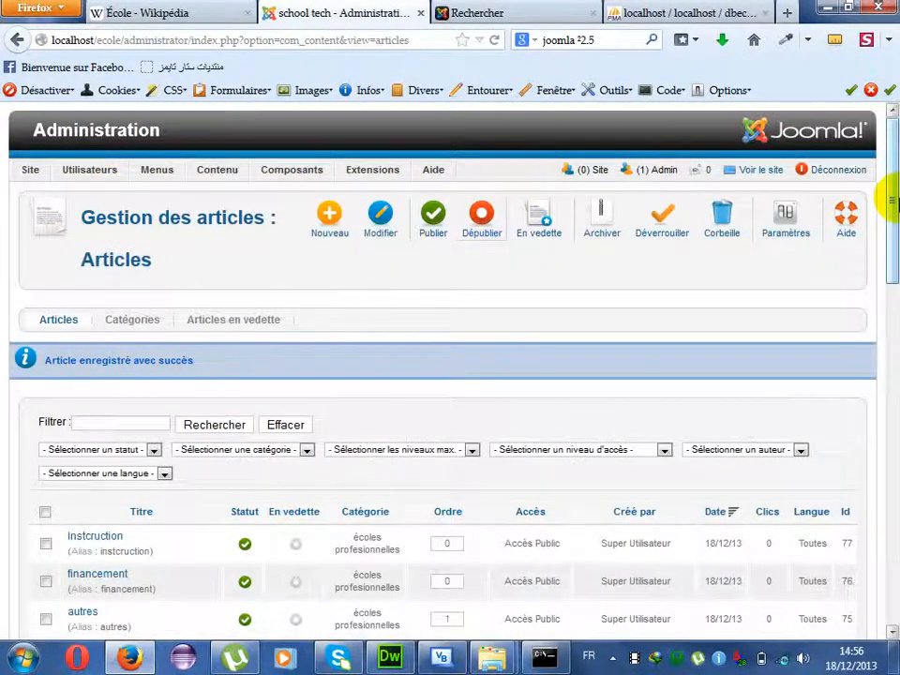
- Reassign the "primaires" article to the "écoles profesionnelles" category, then save and close it
{"action": "left_click_drag", "start_coordinate": [886, 199], "coordinate": [888, 281]}
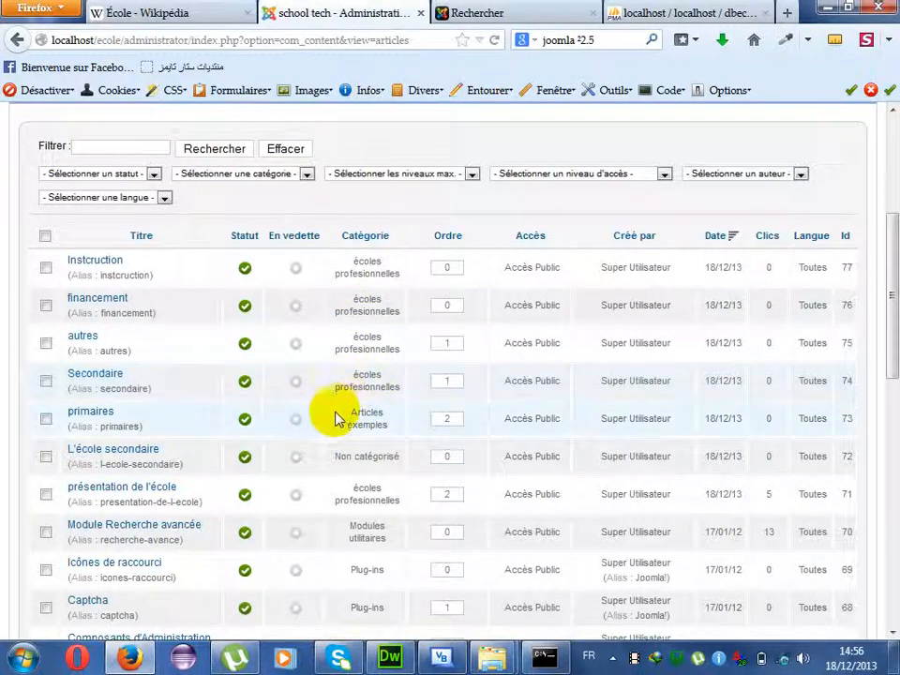
{"action": "left_click", "coordinate": [96, 416]}
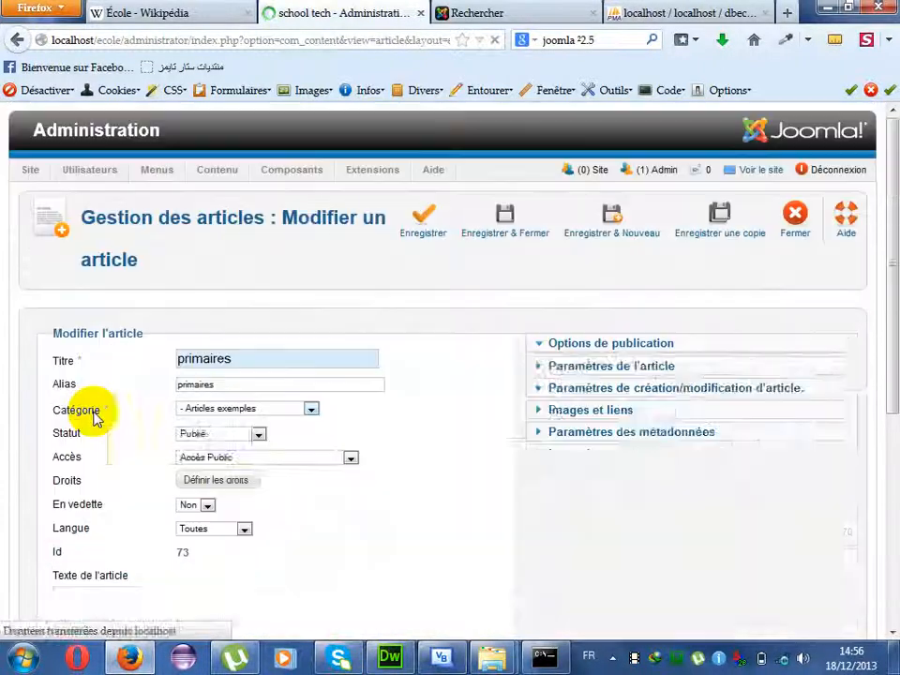
{"action": "left_click", "coordinate": [310, 409]}
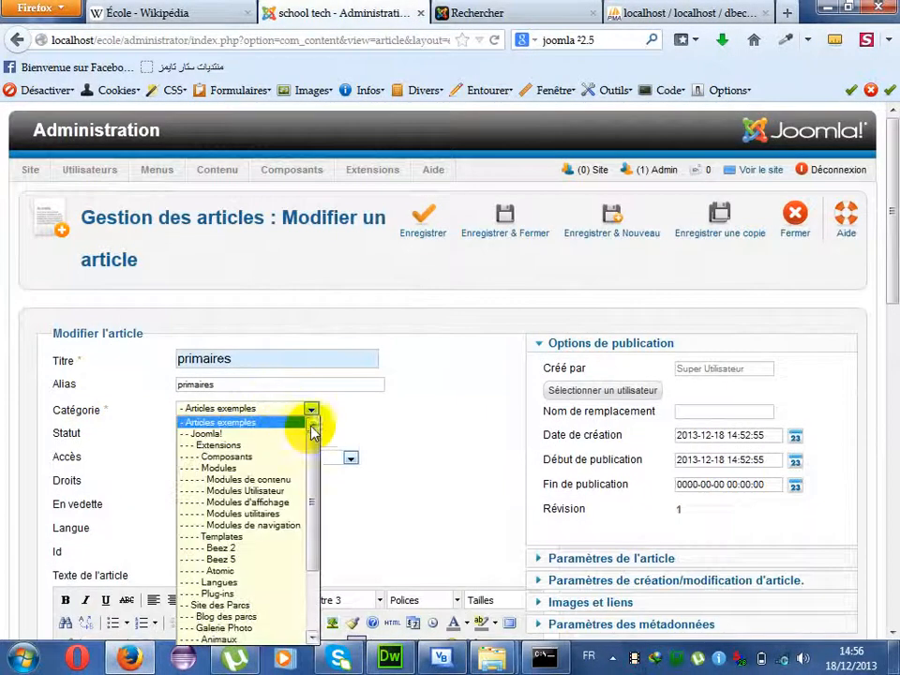
{"action": "left_click_drag", "start_coordinate": [314, 429], "coordinate": [310, 528]}
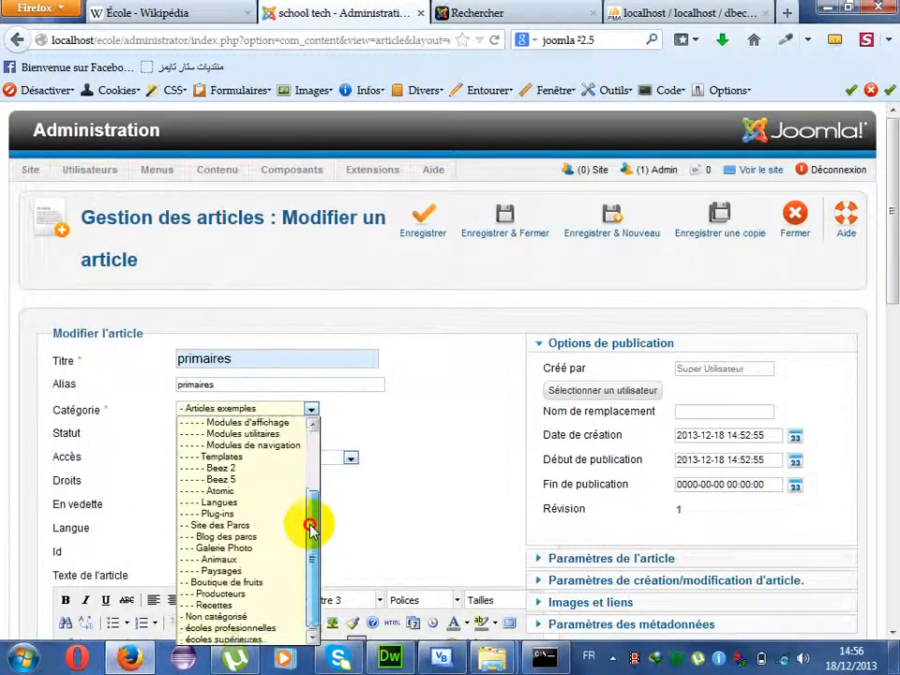
{"action": "left_click", "coordinate": [225, 630]}
{"action": "left_click", "coordinate": [311, 410]}
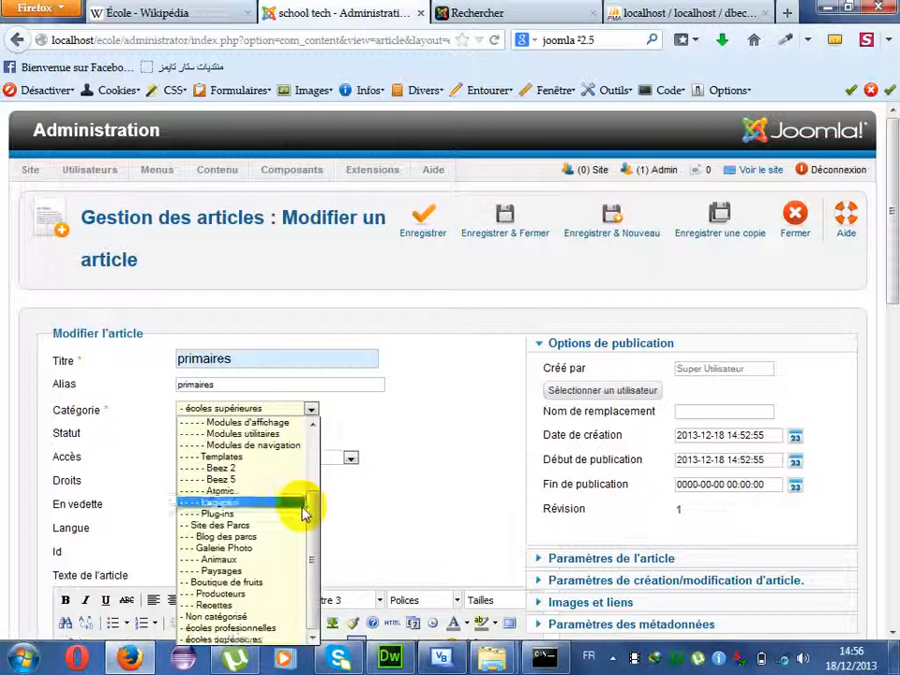
{"action": "mouse_move", "coordinate": [315, 512]}
{"action": "left_mouse_down"}
{"action": "mouse_move", "coordinate": [314, 433]}
{"action": "mouse_move", "coordinate": [311, 519]}
{"action": "left_mouse_up"}
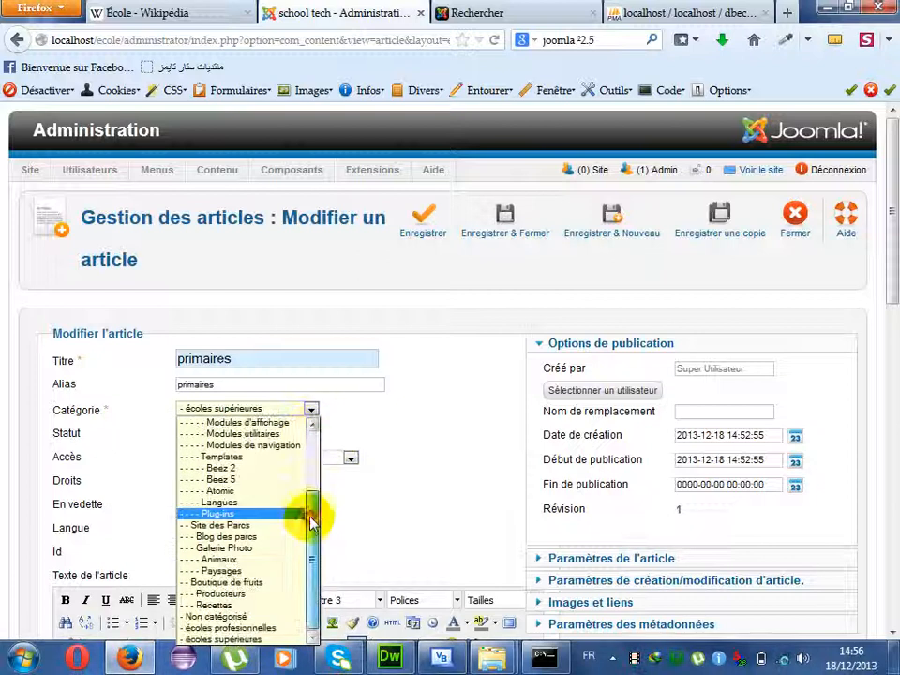
{"action": "left_click", "coordinate": [232, 628]}
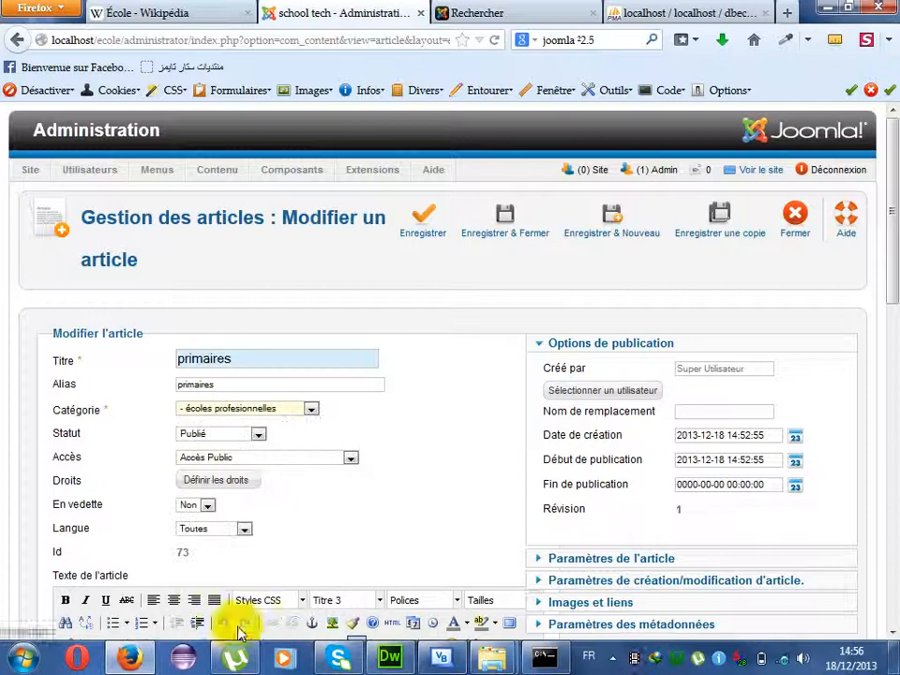
{"action": "left_click", "coordinate": [505, 220]}
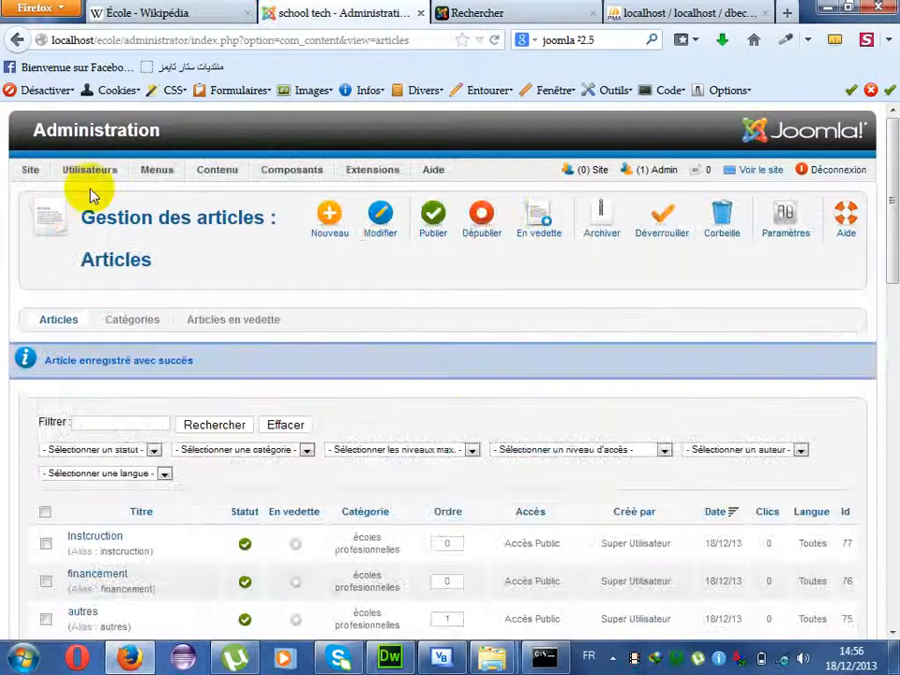
- Start a new menu link in the "Menu Haut" menu
{"action": "mouse_move", "coordinate": [139, 178]}
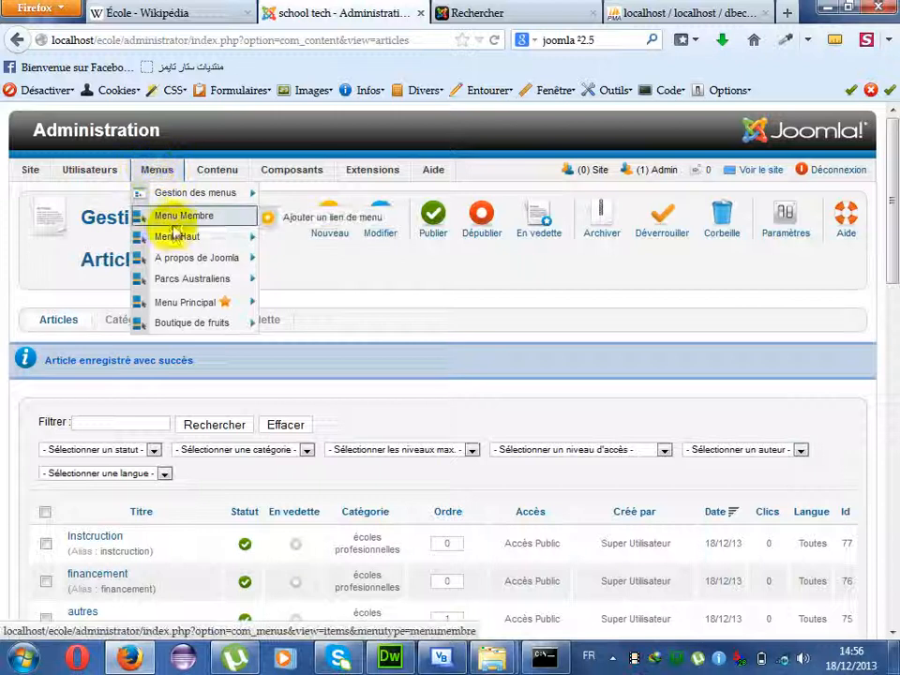
{"action": "mouse_move", "coordinate": [171, 237]}
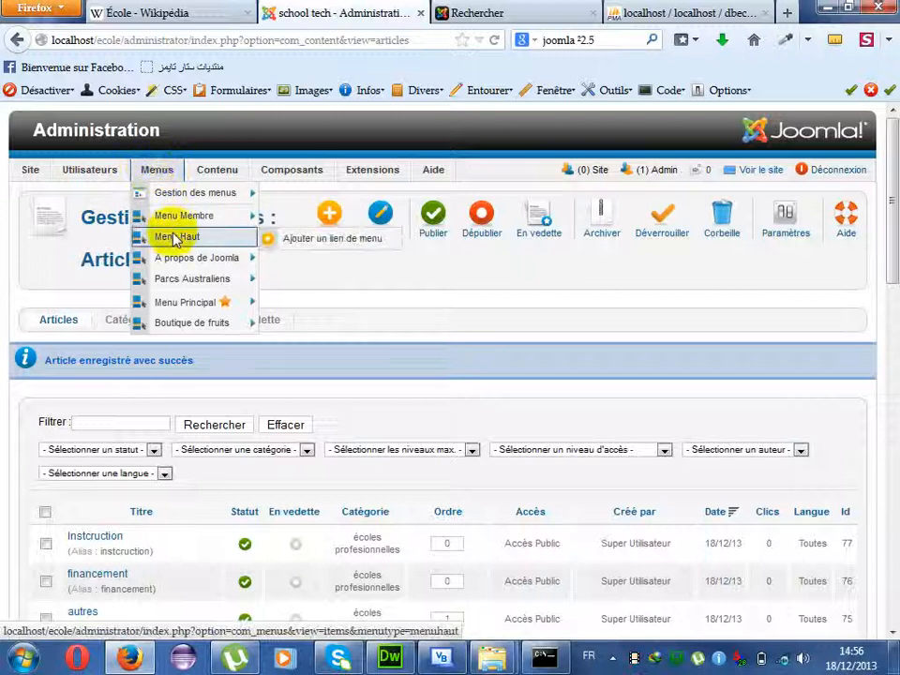
{"action": "left_click", "coordinate": [285, 246]}
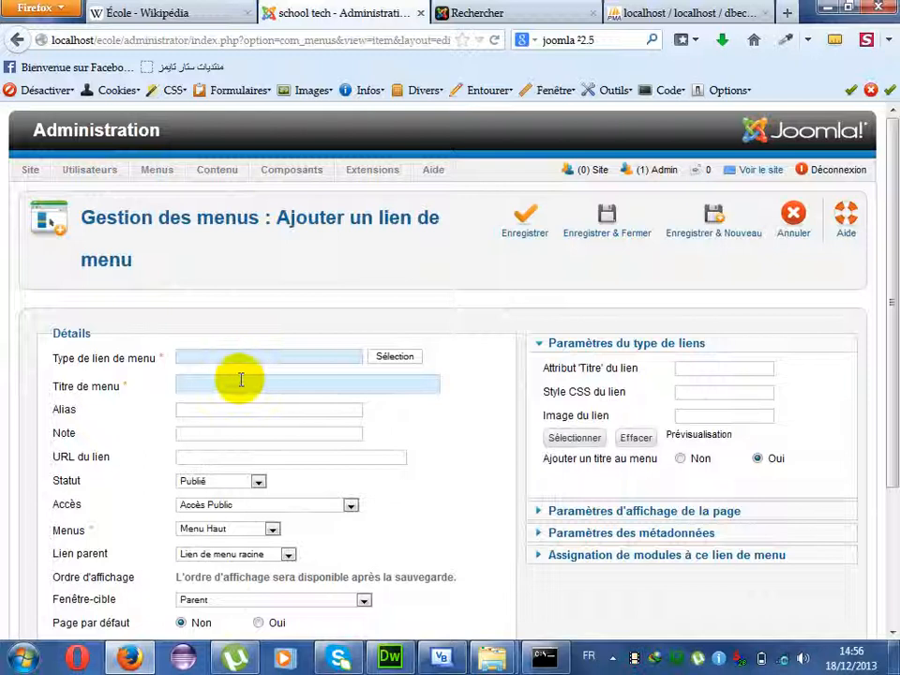
- Title the new menu link "écoles profesionnelles" and set its link type to "Blog d'une catégorie"
{"action": "type", "text": "é"}
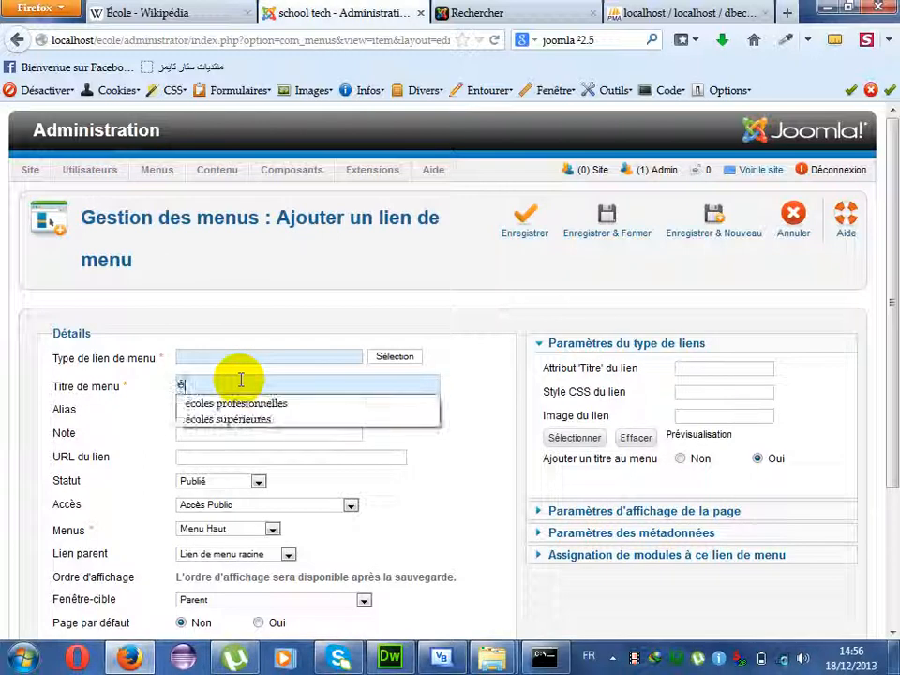
{"action": "key", "text": "Down"}
{"action": "key", "text": "Tab"}
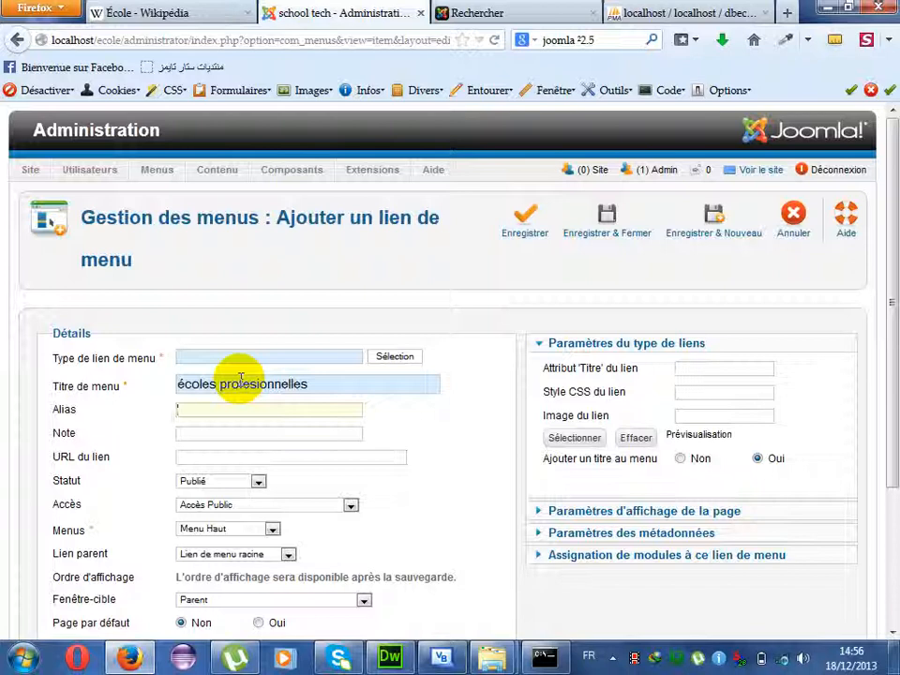
{"action": "left_click", "coordinate": [395, 358]}
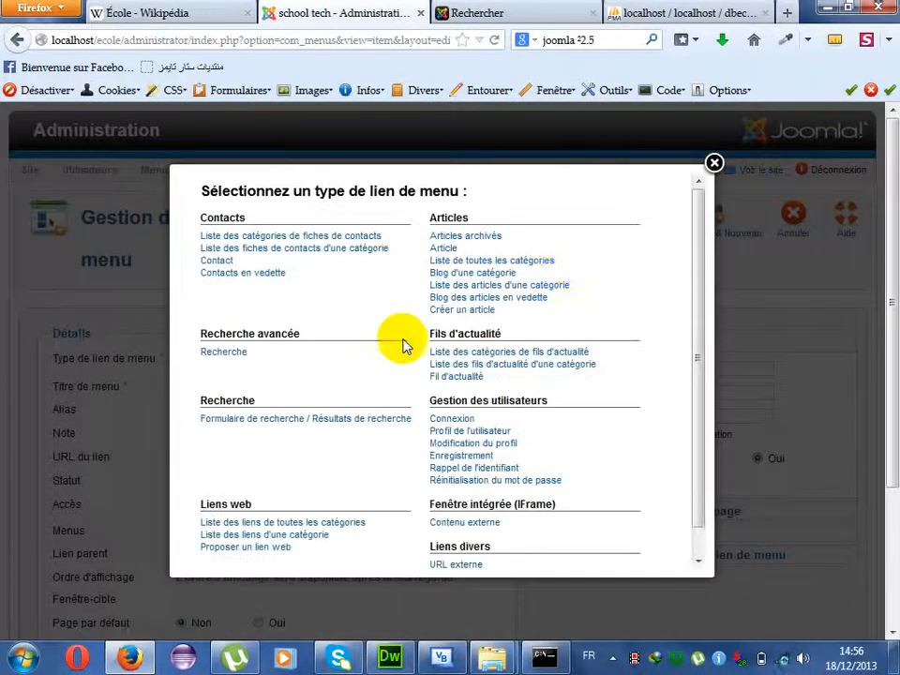
{"action": "left_click", "coordinate": [474, 273]}
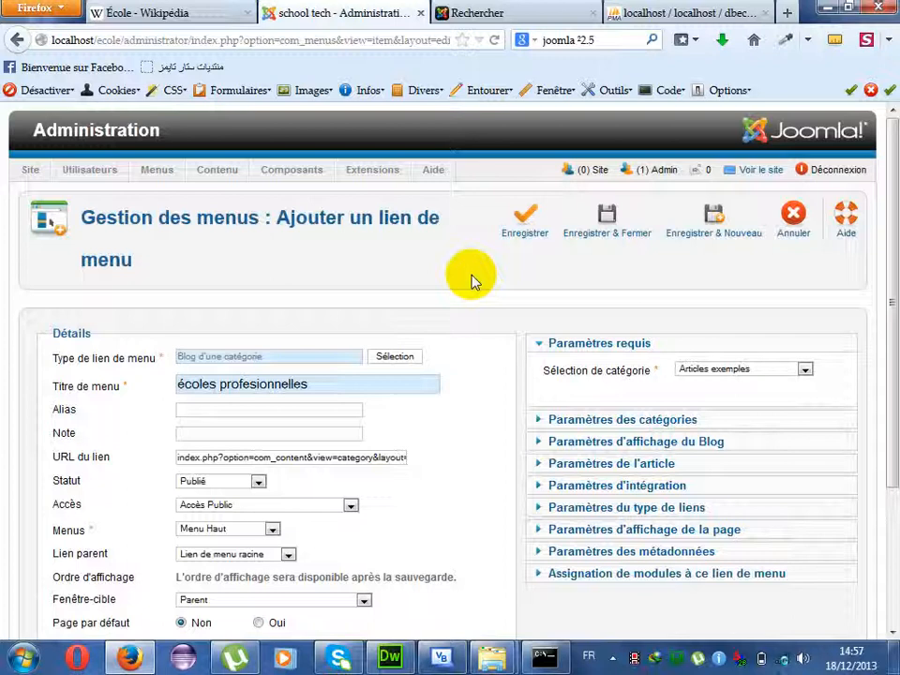
- Choose "écoles profesionnelles" as the category shown by the menu link and save the link
{"action": "left_click", "coordinate": [692, 373]}
{"action": "left_click_drag", "start_coordinate": [805, 427], "coordinate": [800, 531]}
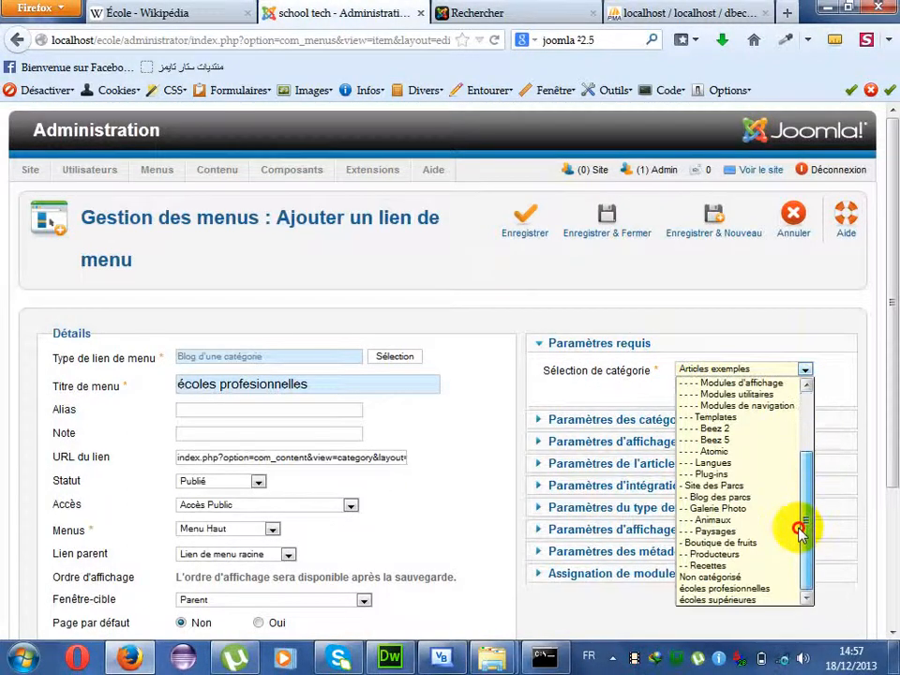
{"action": "left_click", "coordinate": [741, 589]}
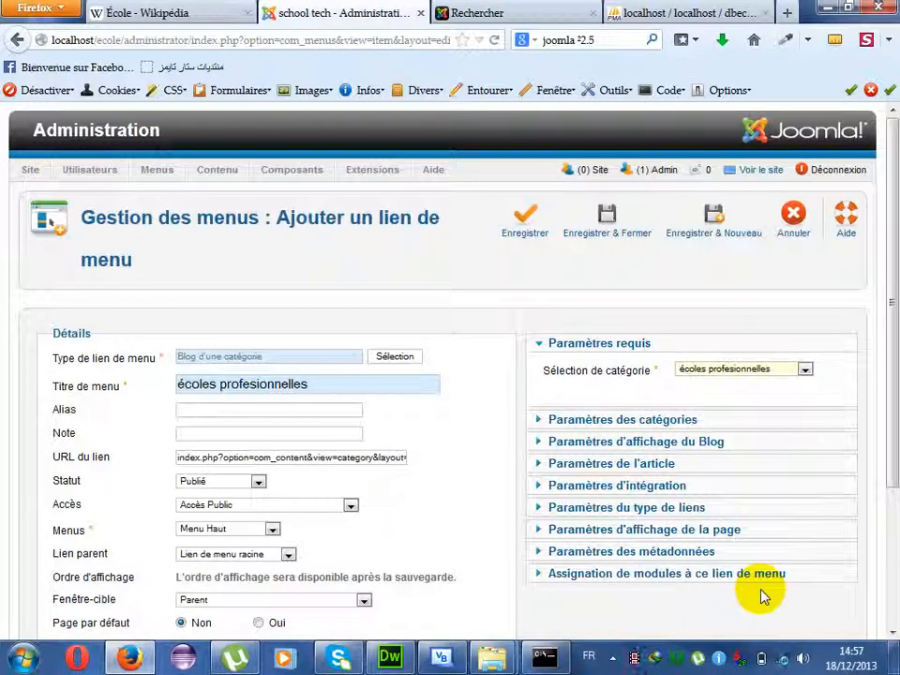
{"action": "left_click", "coordinate": [531, 229]}
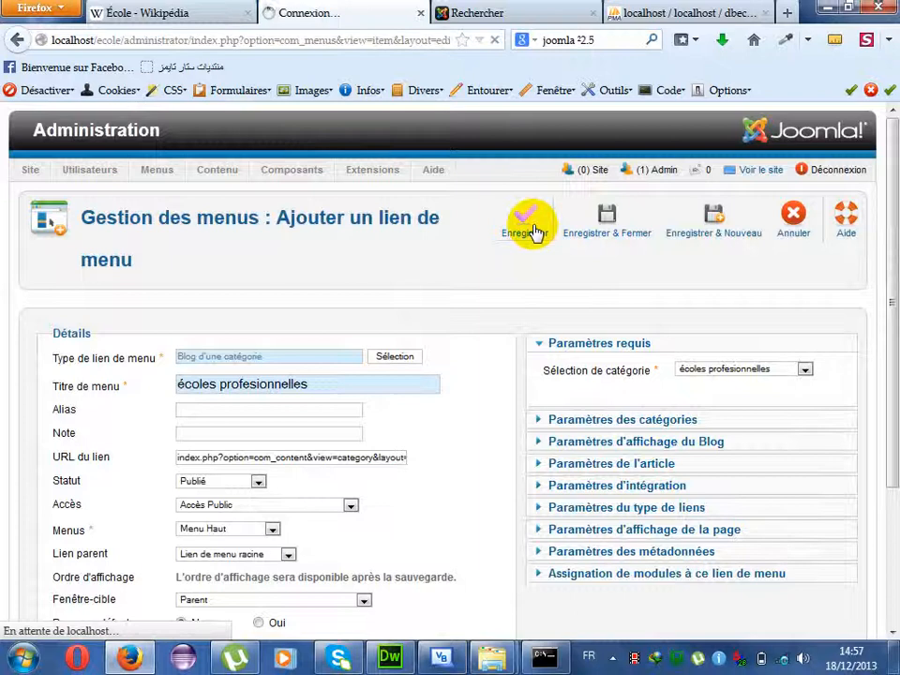
- Reload the public site and look through the articles on the new "écoles profesionnelles" page
{"action": "left_click", "coordinate": [469, 13]}
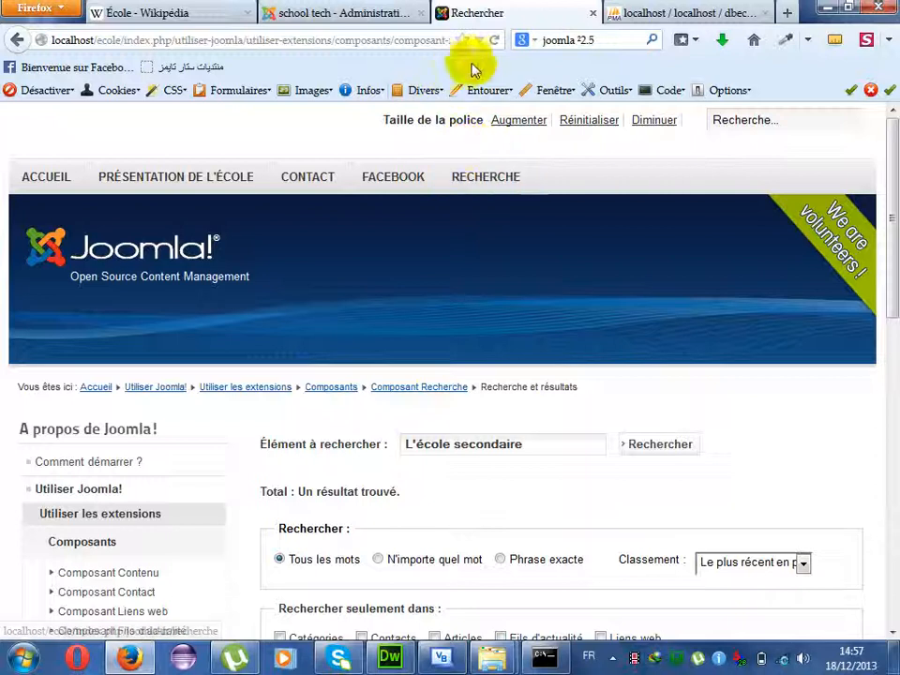
{"action": "left_click", "coordinate": [494, 41]}
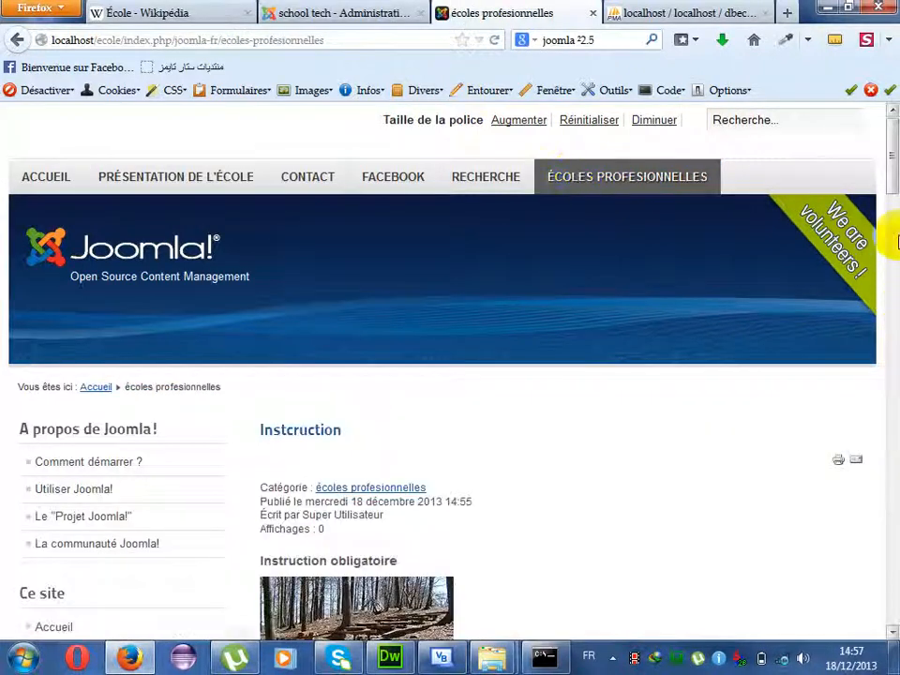
{"action": "left_click_drag", "start_coordinate": [891, 156], "coordinate": [892, 536]}
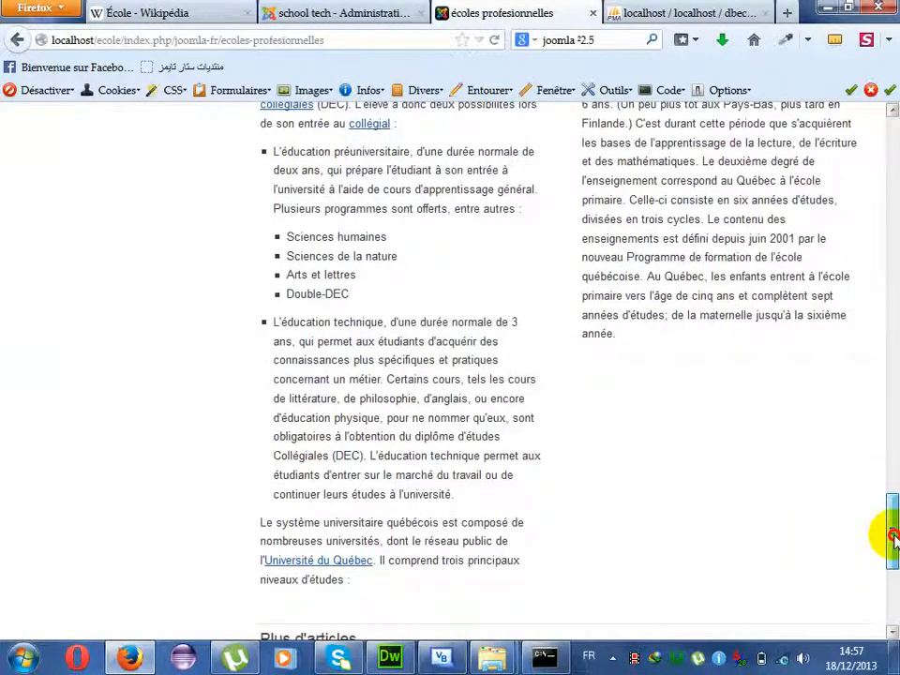
{"action": "left_click_drag", "start_coordinate": [892, 536], "coordinate": [891, 141]}
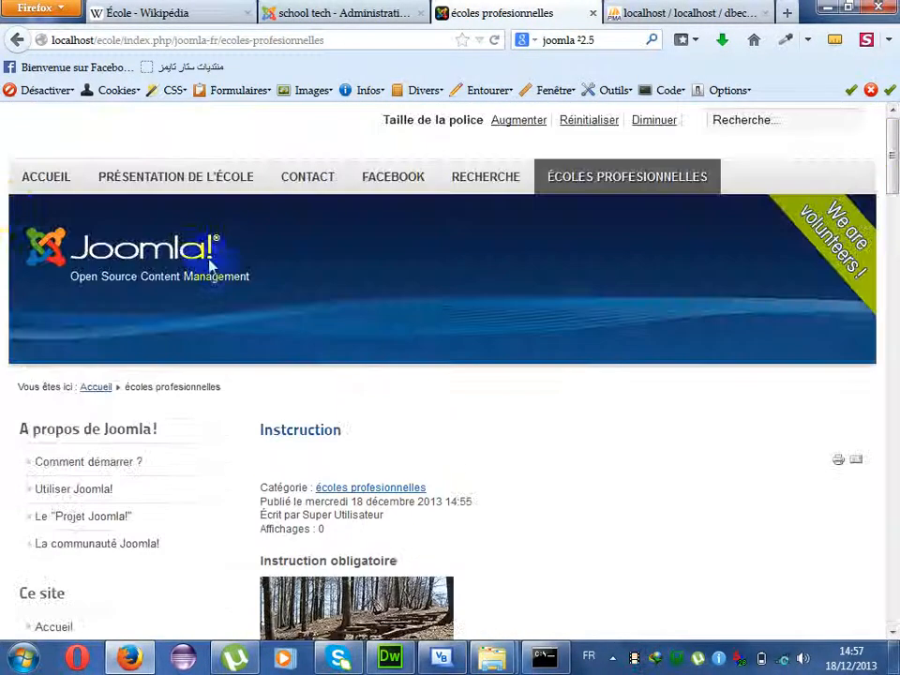
- Examine the article layout and the "Lire la suite" links on the public site's home page
{"action": "left_click", "coordinate": [42, 193]}
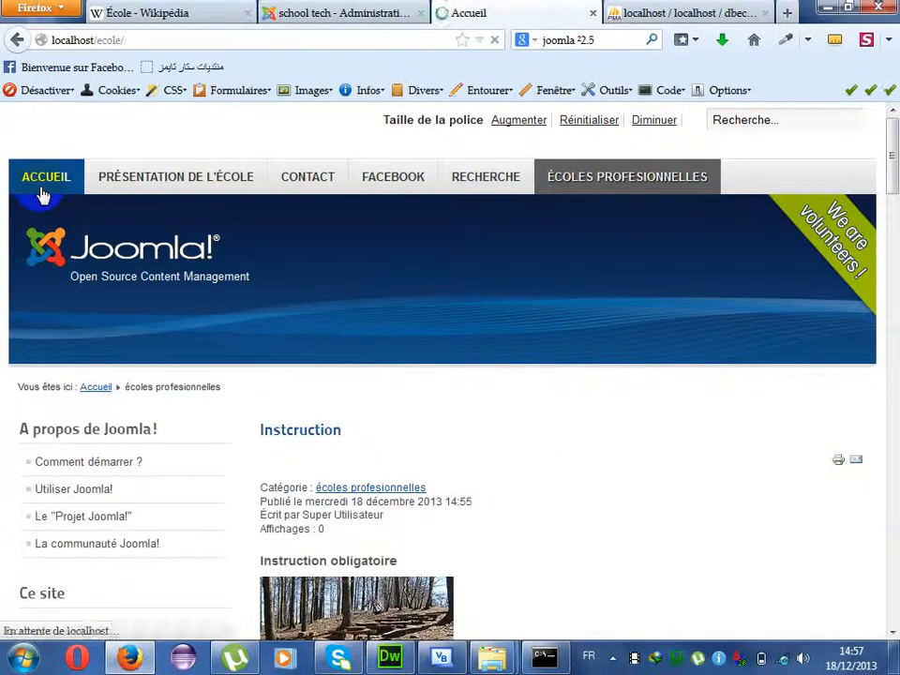
{"action": "scroll", "coordinate": [894, 219], "scroll_direction": "down", "scroll_amount": 4}
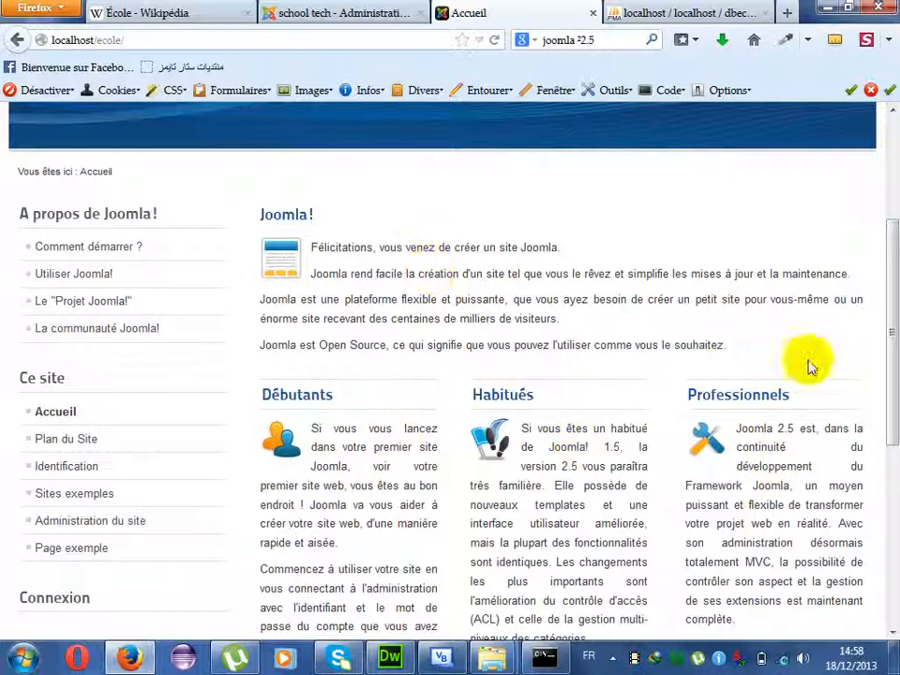
{"action": "scroll", "coordinate": [885, 392], "scroll_direction": "down", "scroll_amount": 3}
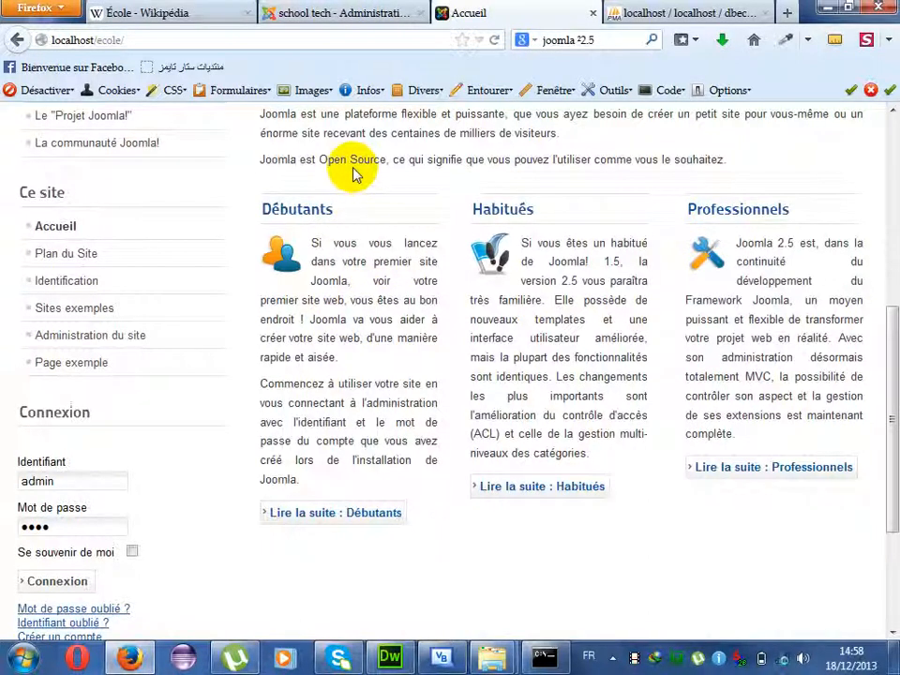
{"action": "left_click", "coordinate": [328, 514]}
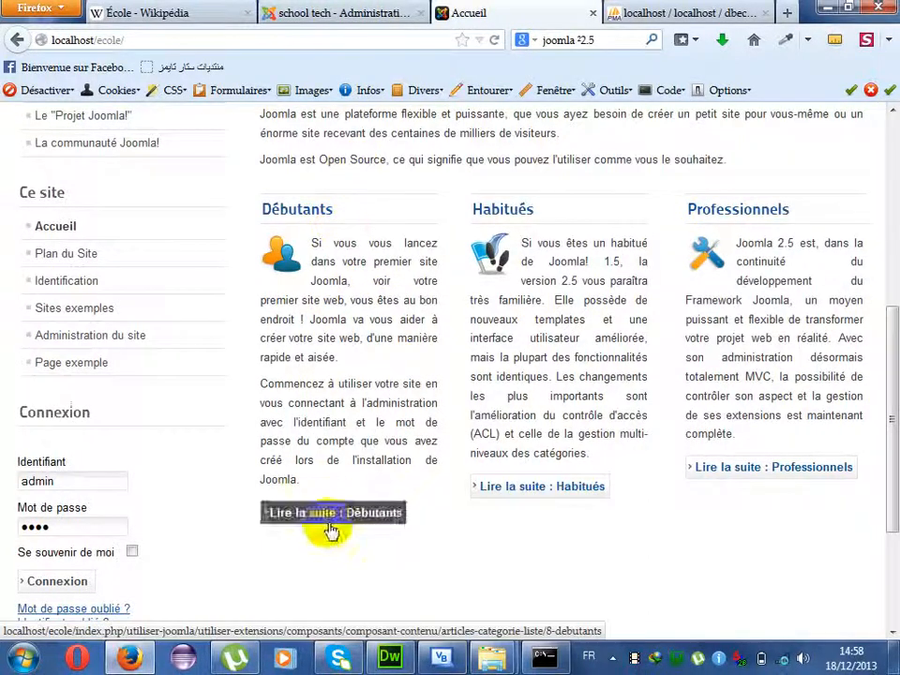
- Return to the "écoles profesionnelles" menu link in the administration and examine its category parameters
{"action": "left_click", "coordinate": [317, 10]}
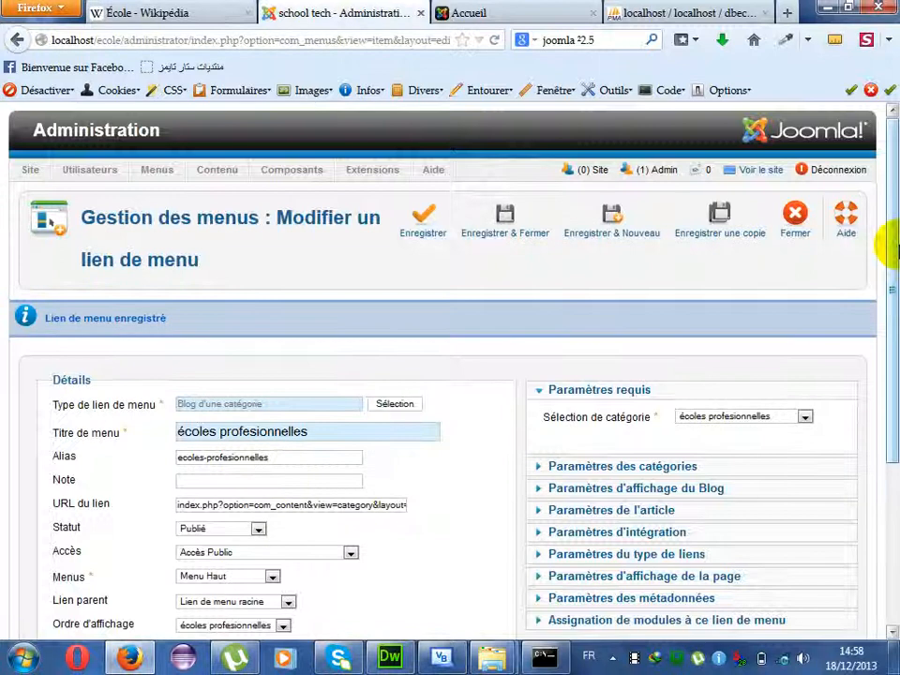
{"action": "scroll", "coordinate": [890, 293], "scroll_direction": "down", "scroll_amount": 1}
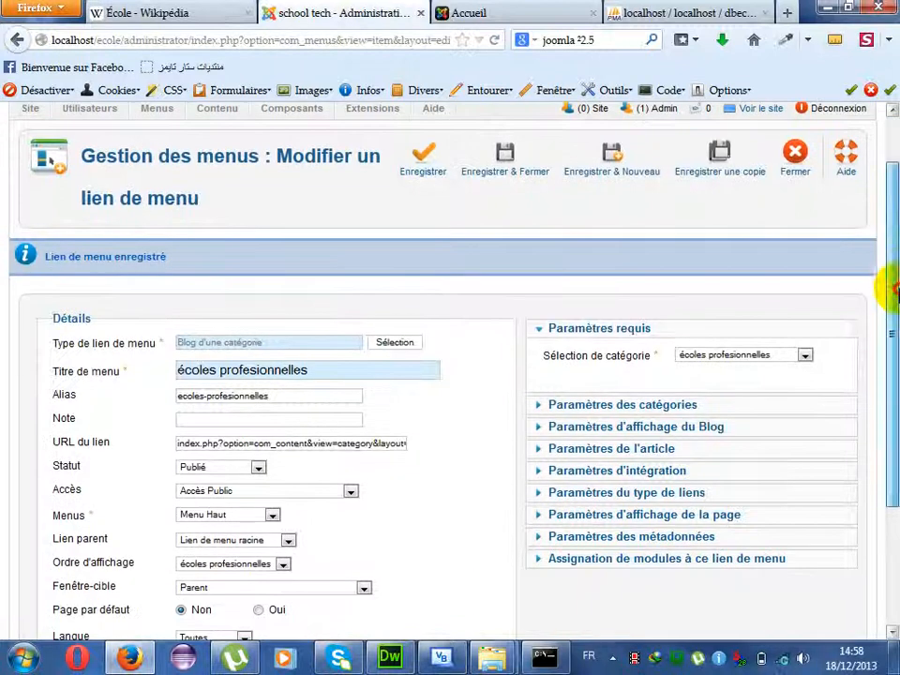
{"action": "left_click", "coordinate": [625, 407]}
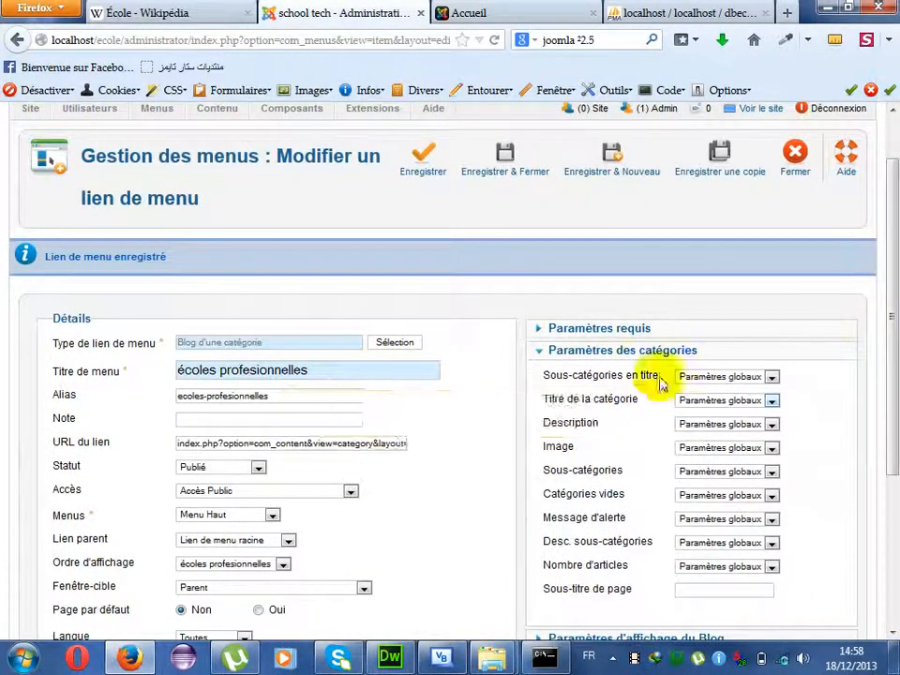
{"action": "left_click", "coordinate": [645, 353]}
{"action": "scroll", "coordinate": [884, 319], "scroll_direction": "down", "scroll_amount": 1}
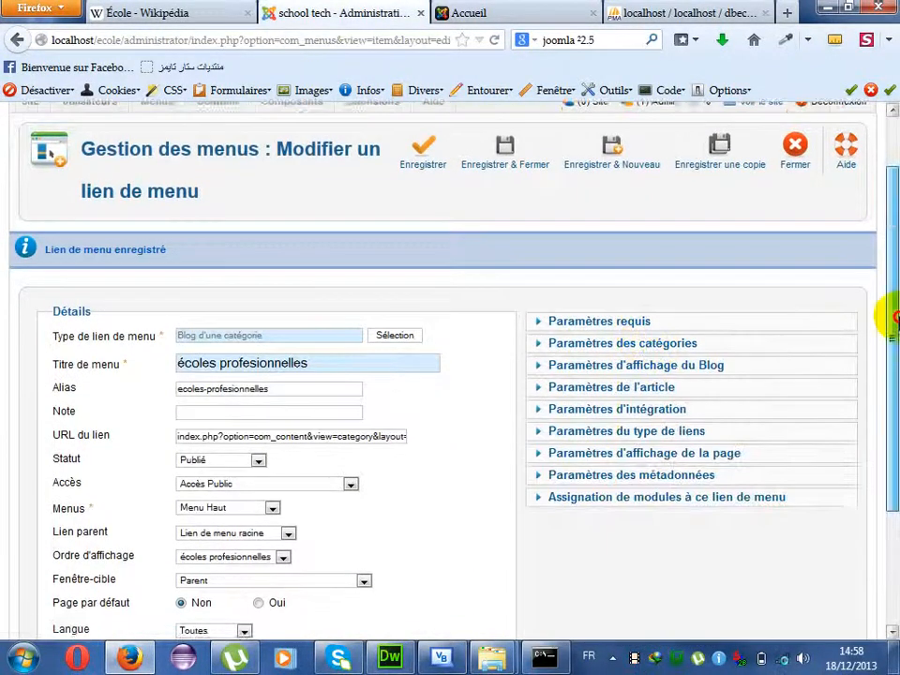
{"action": "left_click_drag", "start_coordinate": [331, 333], "coordinate": [172, 328]}
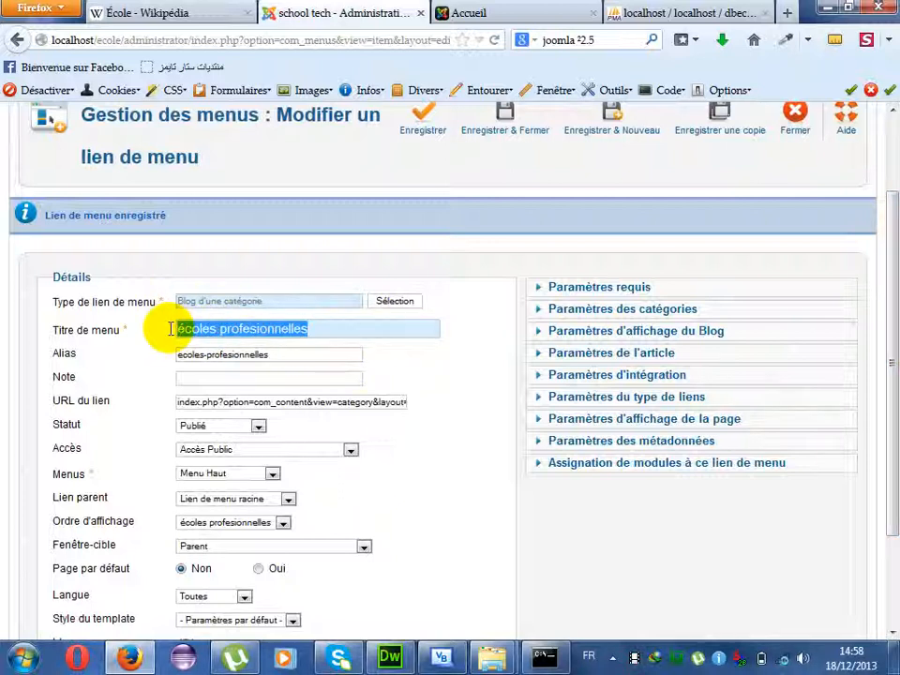
{"action": "left_click", "coordinate": [580, 351]}
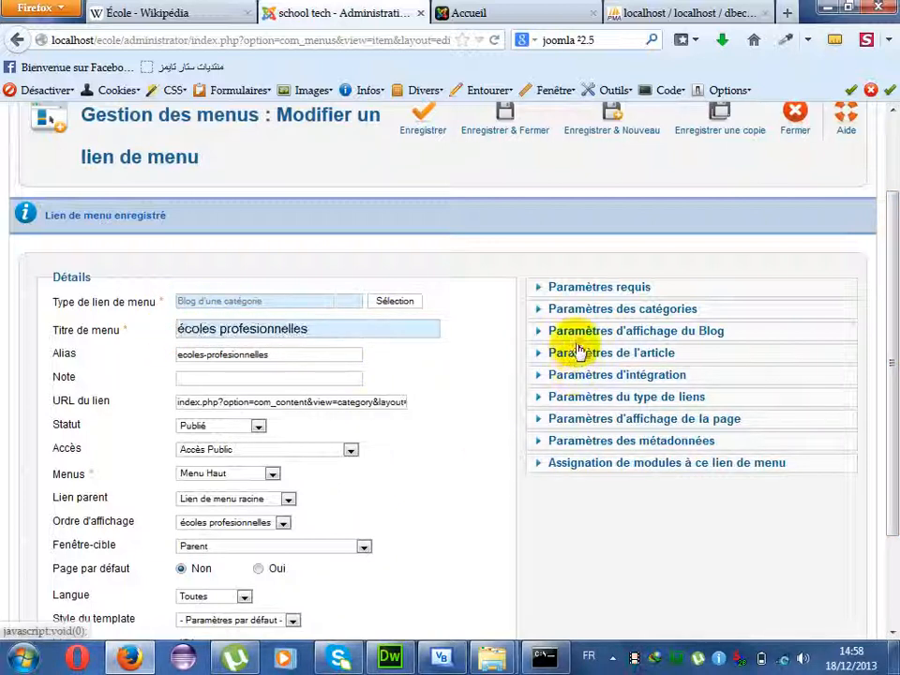
- Set the link's blog display to 0 full articles, 5 introductions, 2 columns and 5 linked titles, then save and close it
{"action": "left_click", "coordinate": [579, 332]}
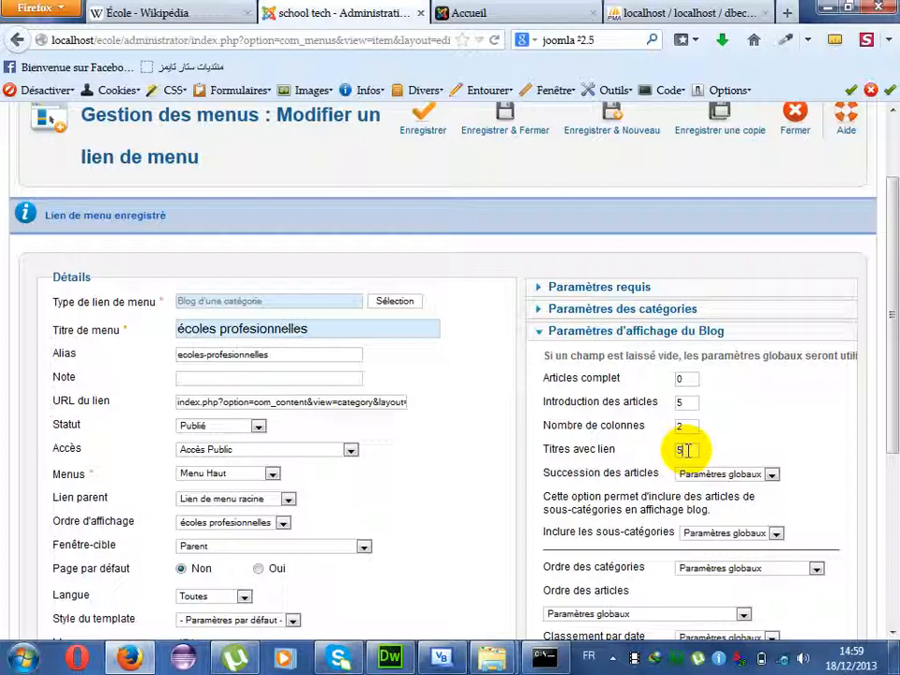
{"action": "scroll", "coordinate": [886, 381], "scroll_direction": "down", "scroll_amount": 1}
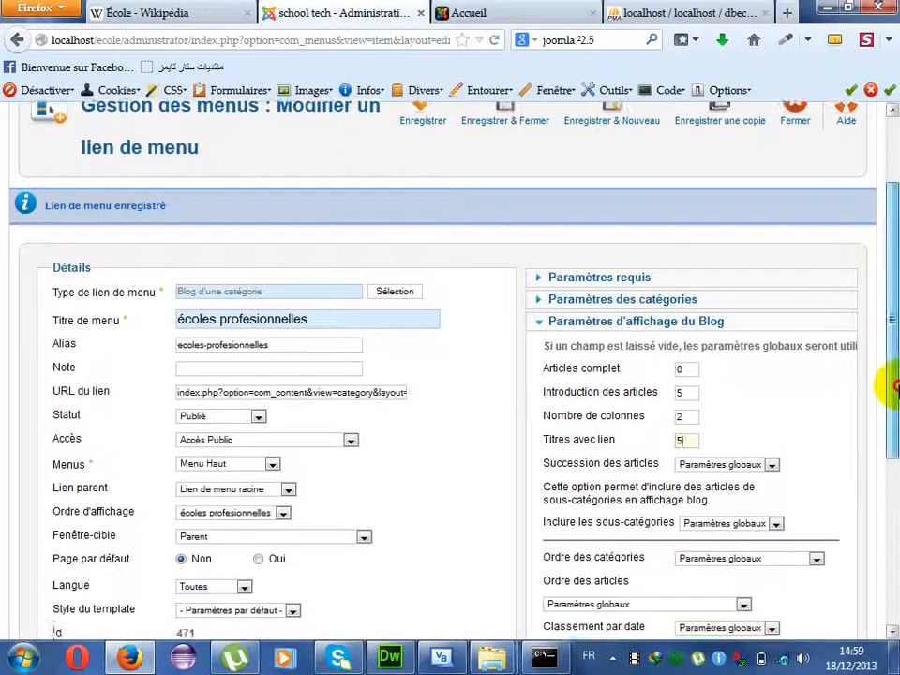
{"action": "mouse_move", "coordinate": [554, 418]}
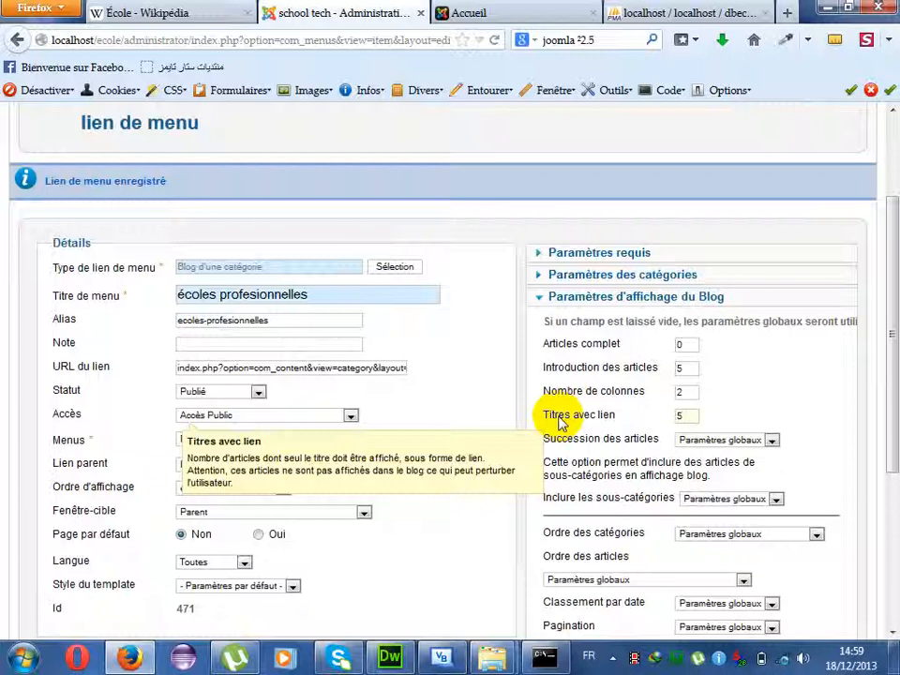
{"action": "left_click", "coordinate": [456, 11]}
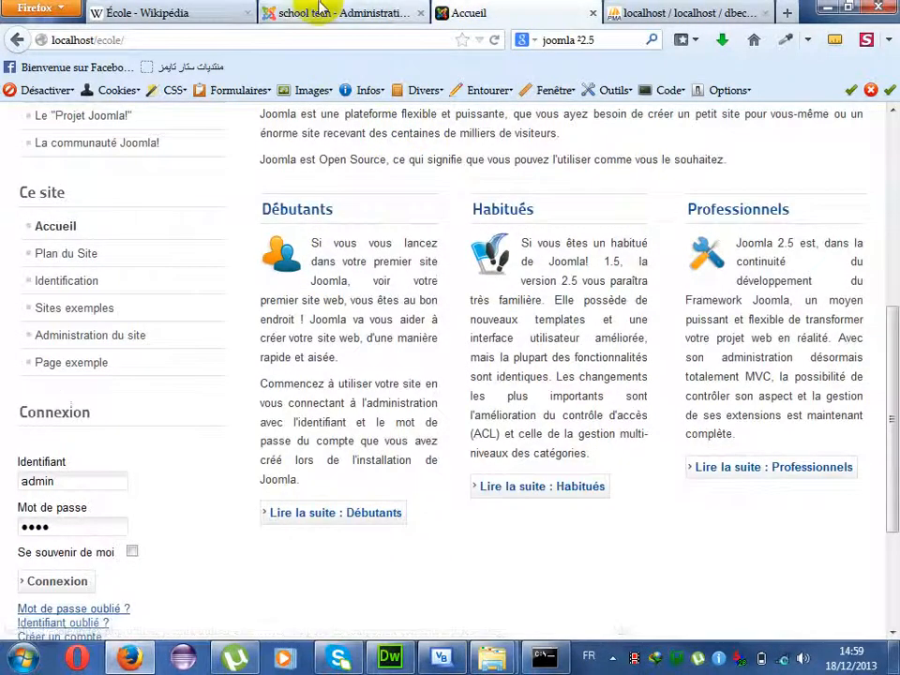
{"action": "left_click", "coordinate": [281, 11]}
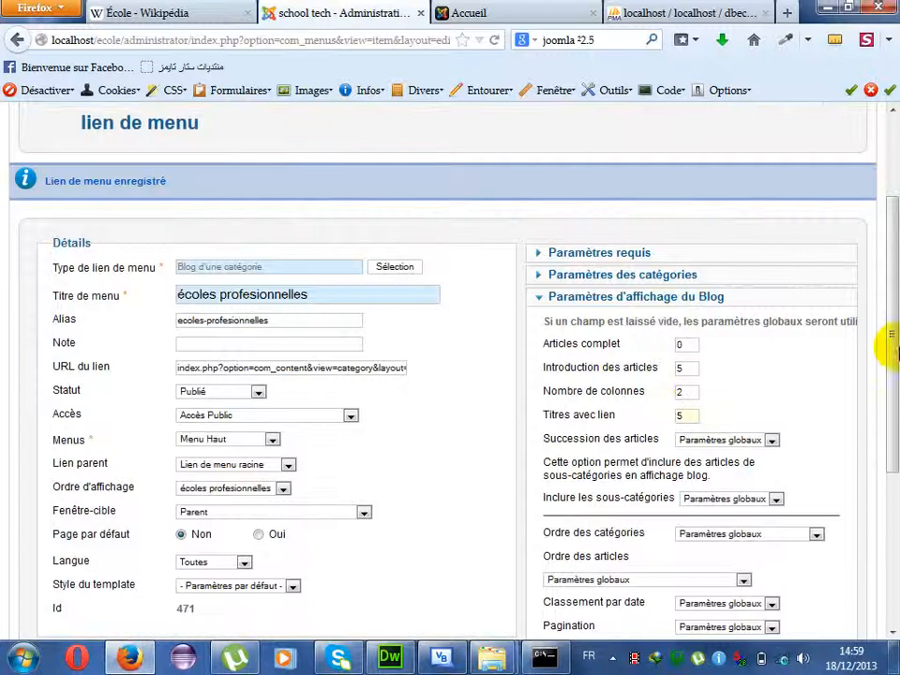
{"action": "left_click_drag", "start_coordinate": [892, 344], "coordinate": [894, 225]}
{"action": "left_click", "coordinate": [505, 225]}
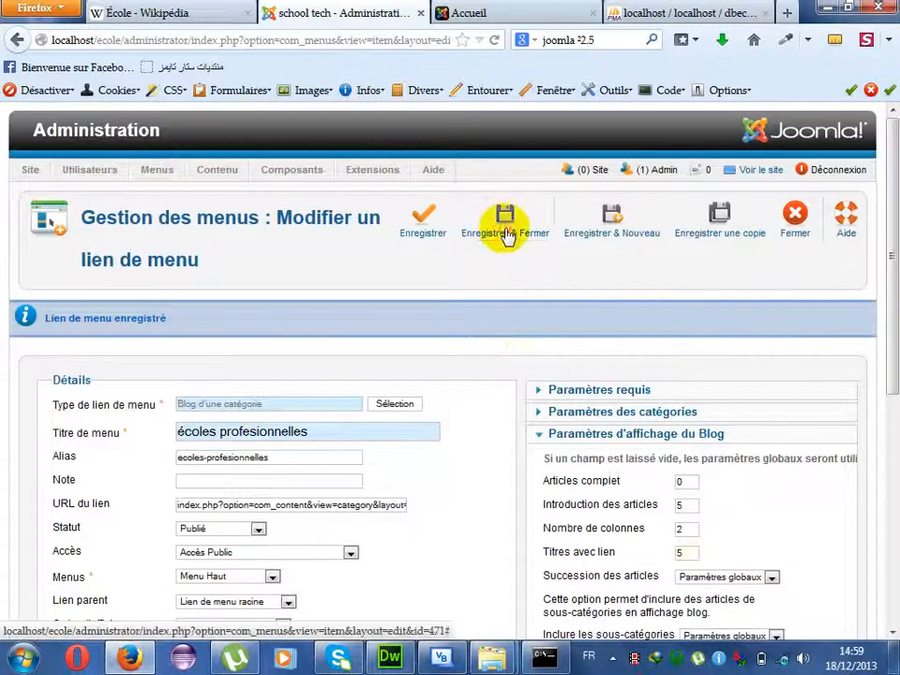
- Reload the public site and check the article layout on the "écoles profesionnelles" page
{"action": "left_click", "coordinate": [483, 12]}
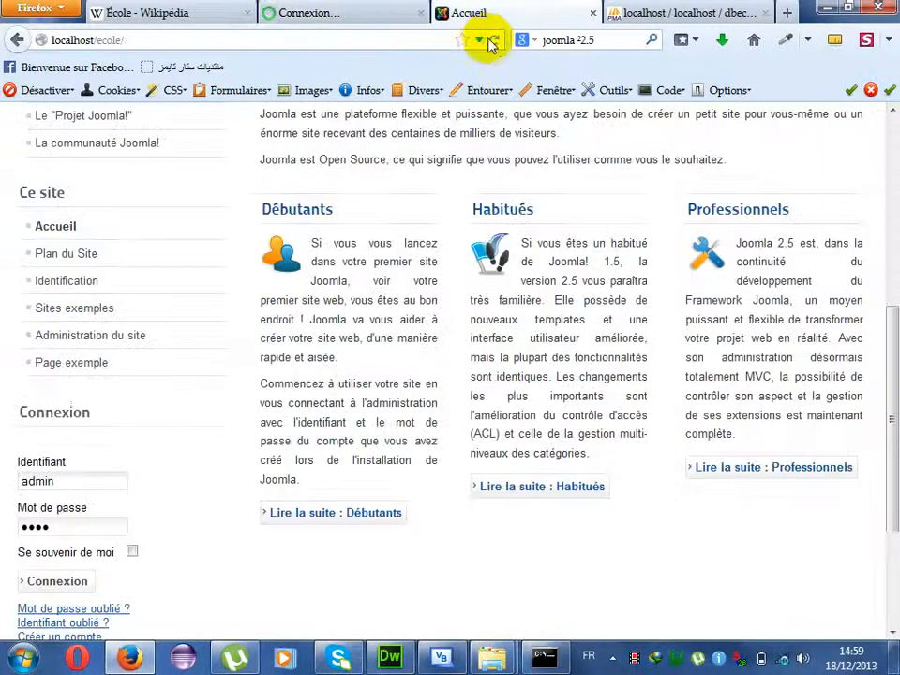
{"action": "left_click", "coordinate": [494, 43]}
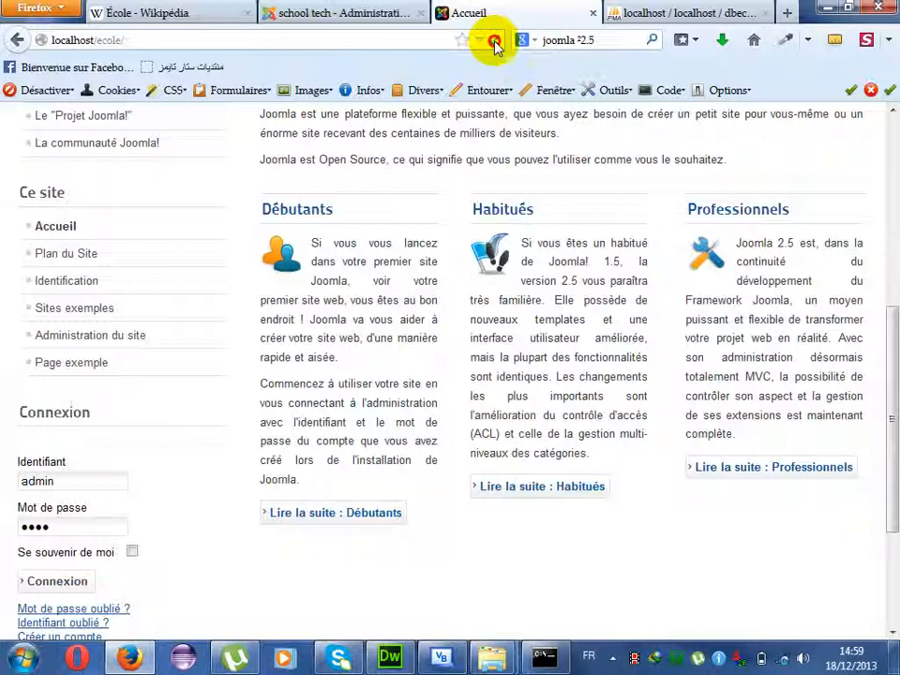
{"action": "left_click_drag", "start_coordinate": [891, 323], "coordinate": [893, 120]}
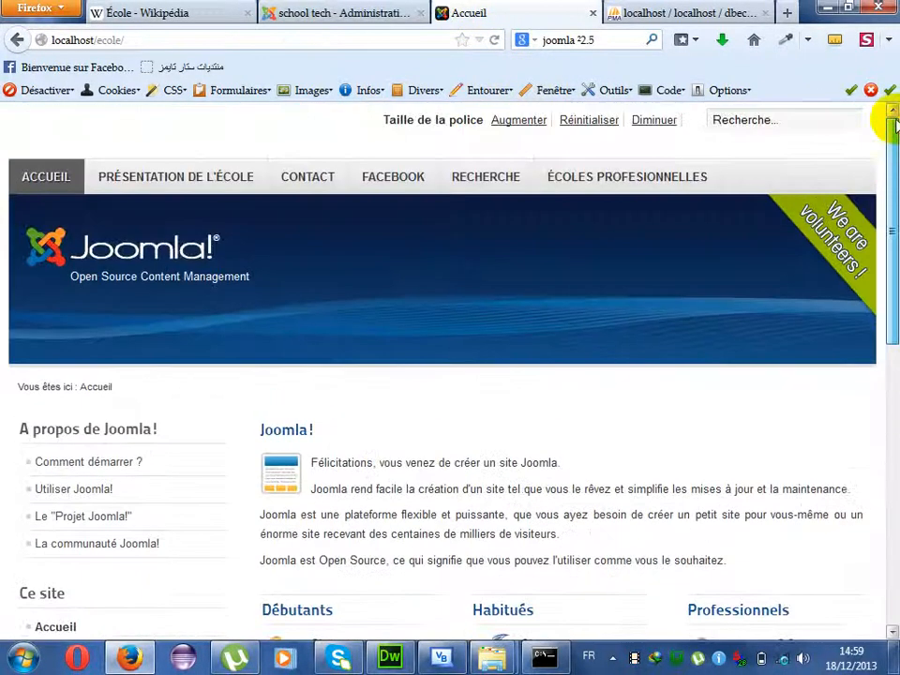
{"action": "left_click", "coordinate": [577, 191]}
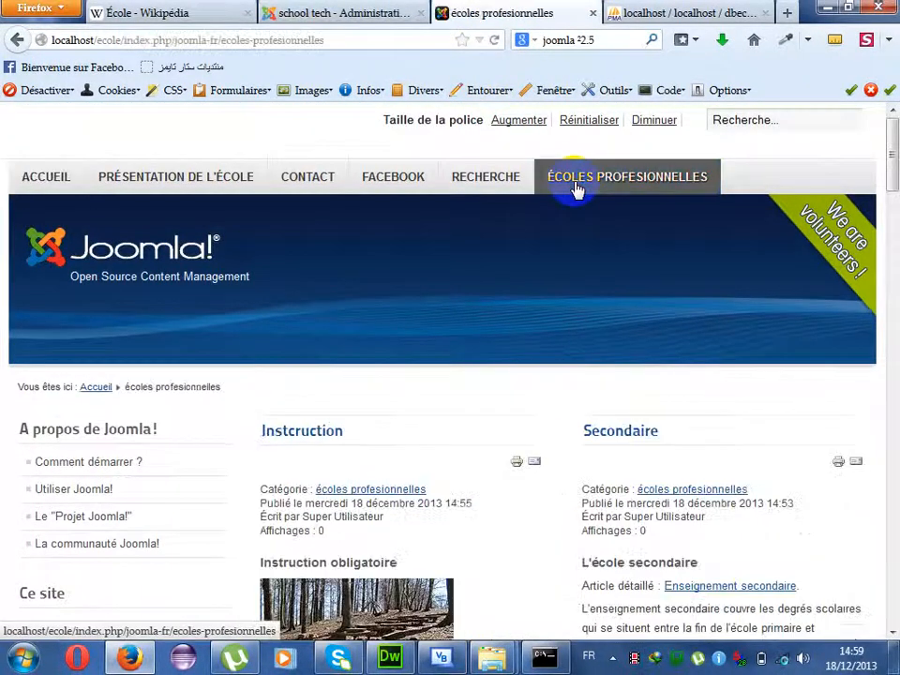
{"action": "left_click_drag", "start_coordinate": [894, 167], "coordinate": [884, 66]}
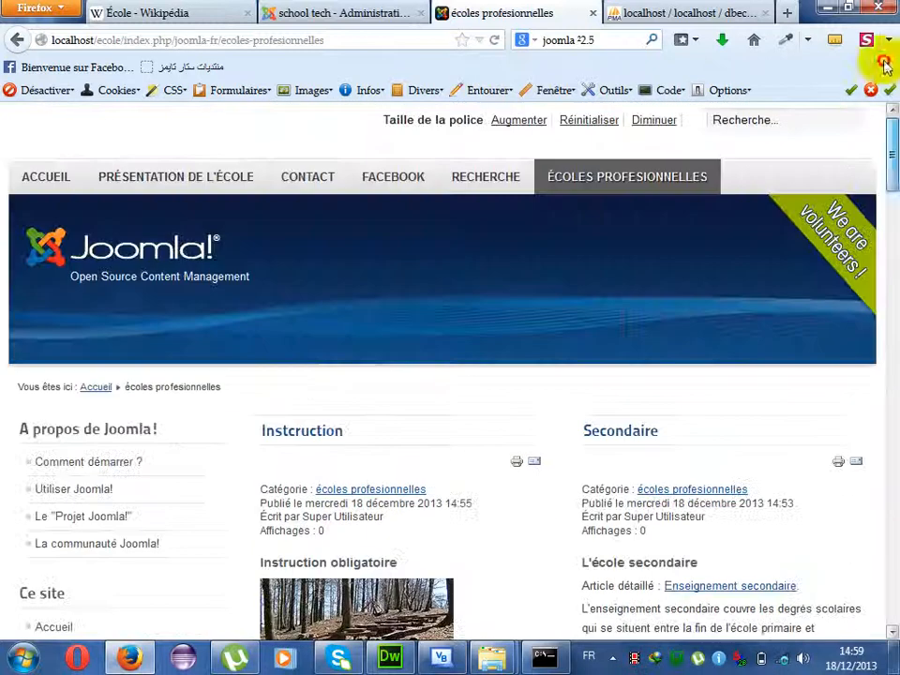
- Reopen the "écoles profesionnelles" menu link for editing from the Menu Haut link list
{"action": "left_click", "coordinate": [390, 14]}
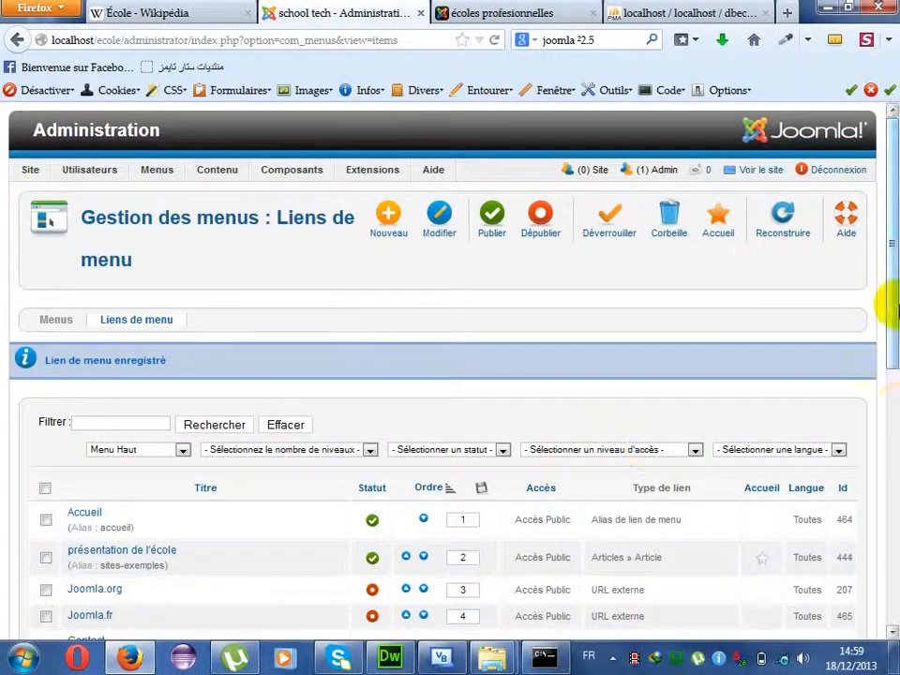
{"action": "left_click_drag", "start_coordinate": [887, 305], "coordinate": [886, 422]}
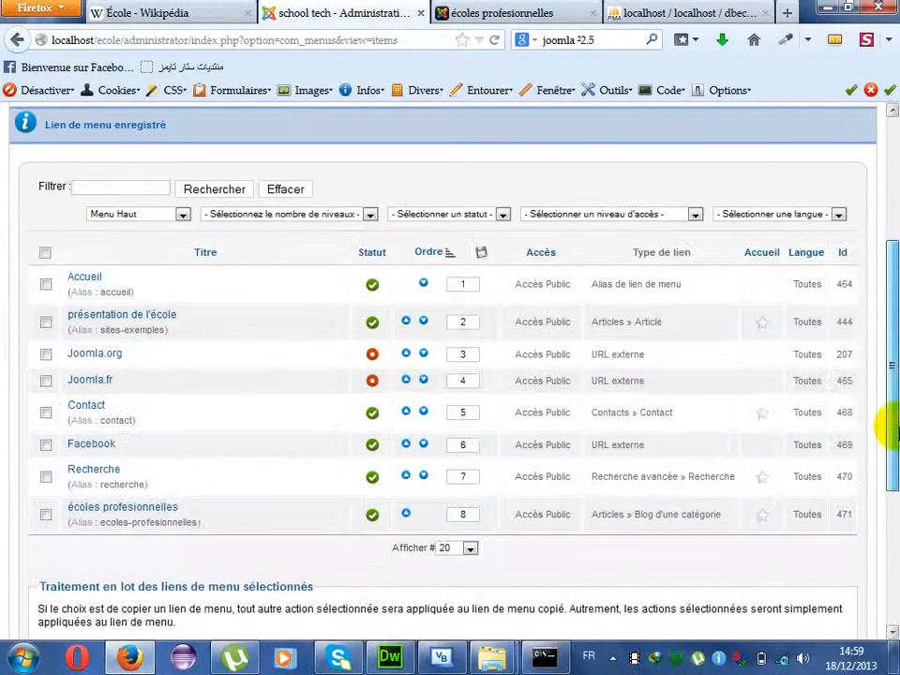
{"action": "left_click", "coordinate": [155, 515]}
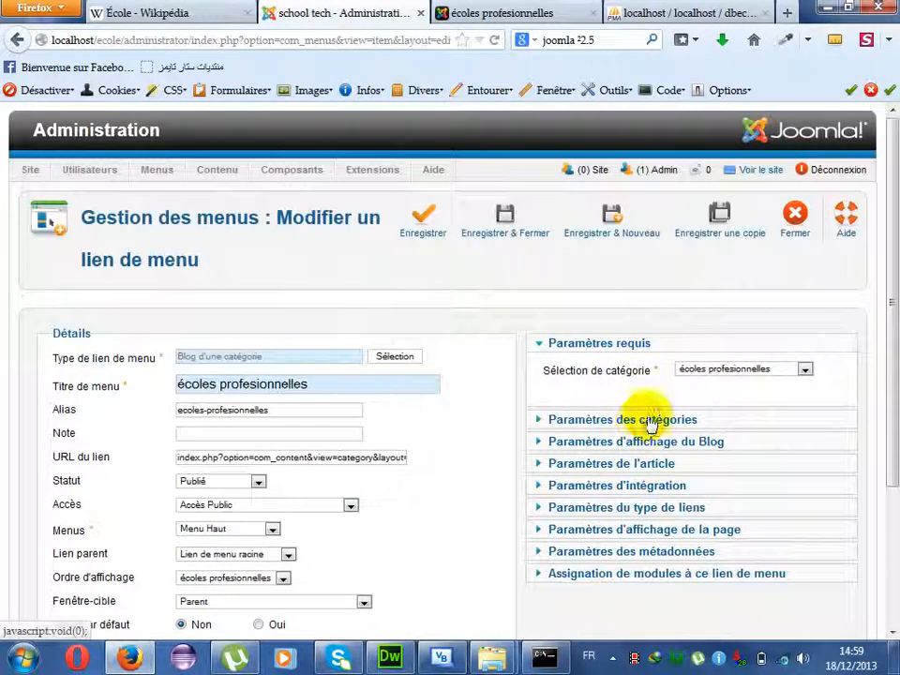
- Set the number of full articles to 1 in the link's blog display parameters, then save and close the link
{"action": "left_click", "coordinate": [647, 441]}
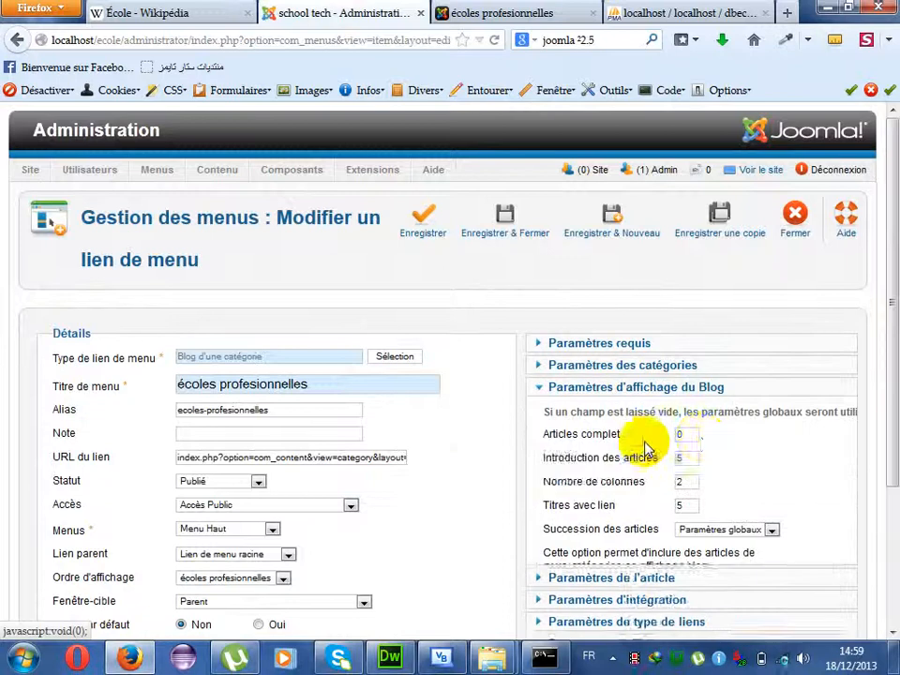
{"action": "left_click_drag", "start_coordinate": [700, 435], "coordinate": [652, 438]}
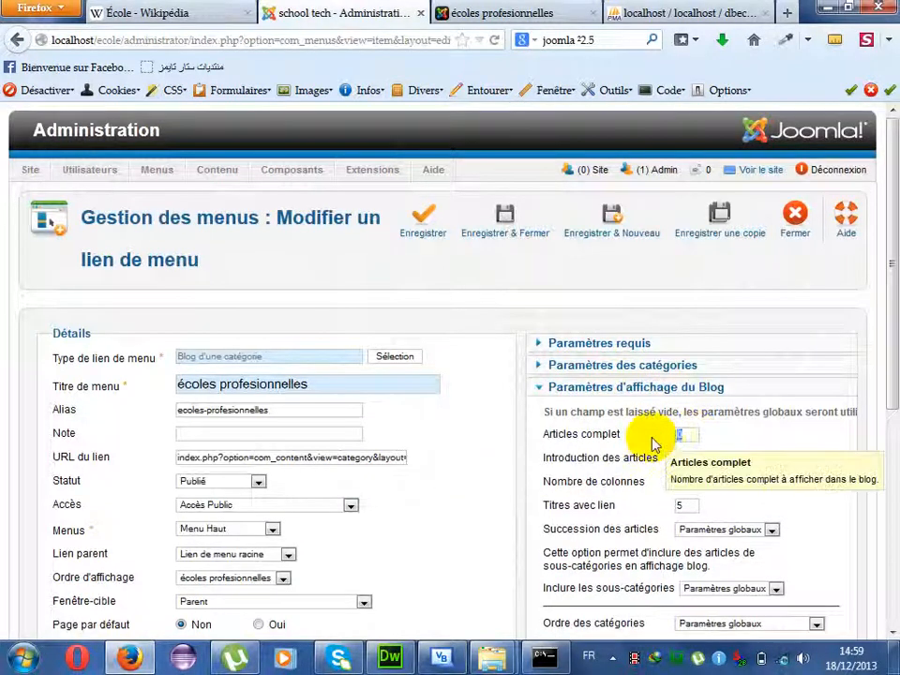
{"action": "type", "text": "1"}
{"action": "left_click", "coordinate": [504, 218]}
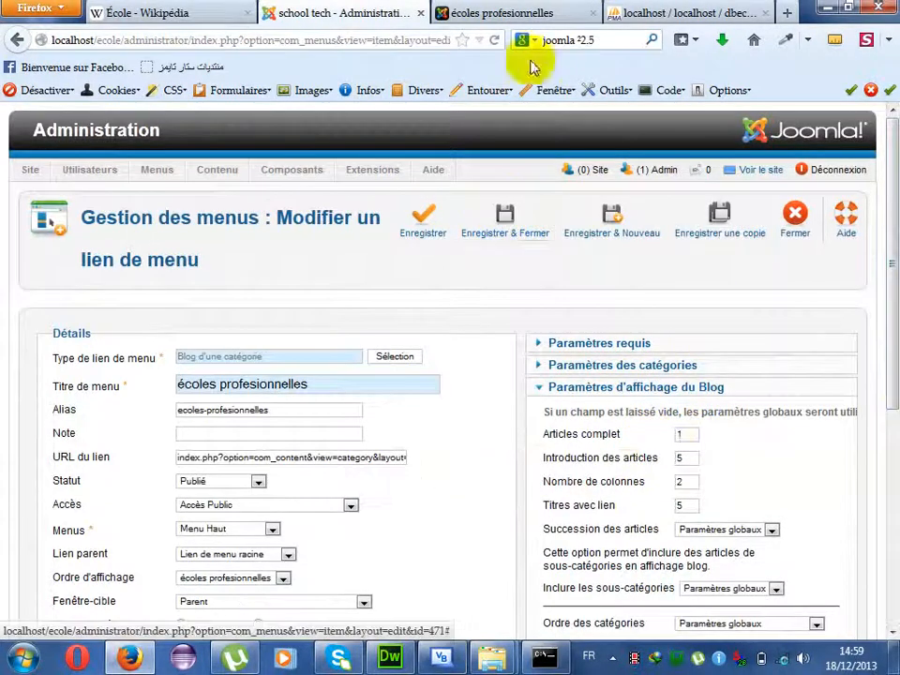
- Reload the public "écoles profesionnelles" page and examine the full article and the two-column introductions below it
{"action": "left_click", "coordinate": [502, 12]}
{"action": "left_click", "coordinate": [491, 43]}
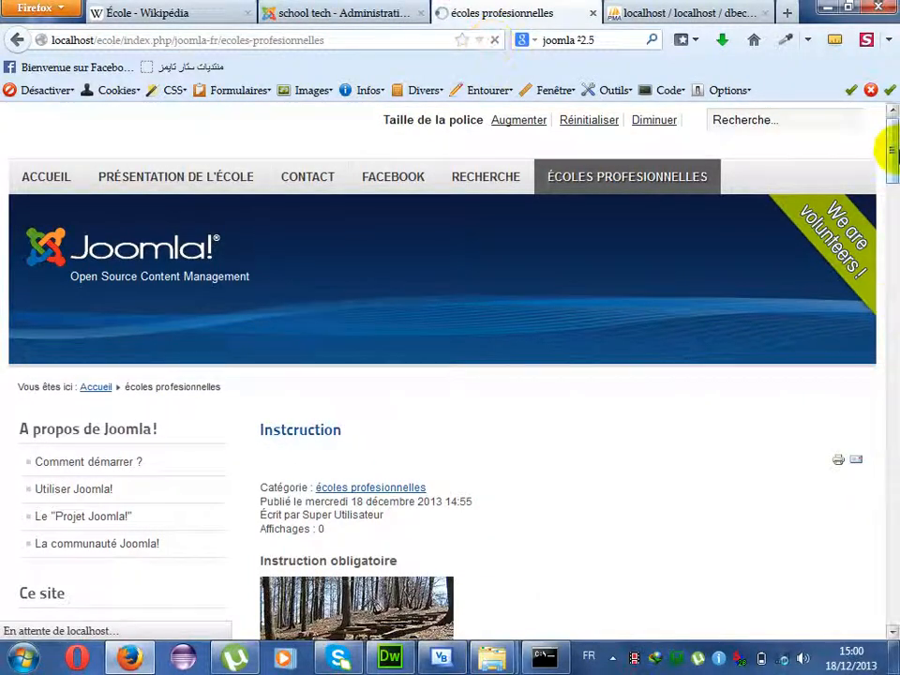
{"action": "left_click_drag", "start_coordinate": [890, 150], "coordinate": [893, 370]}
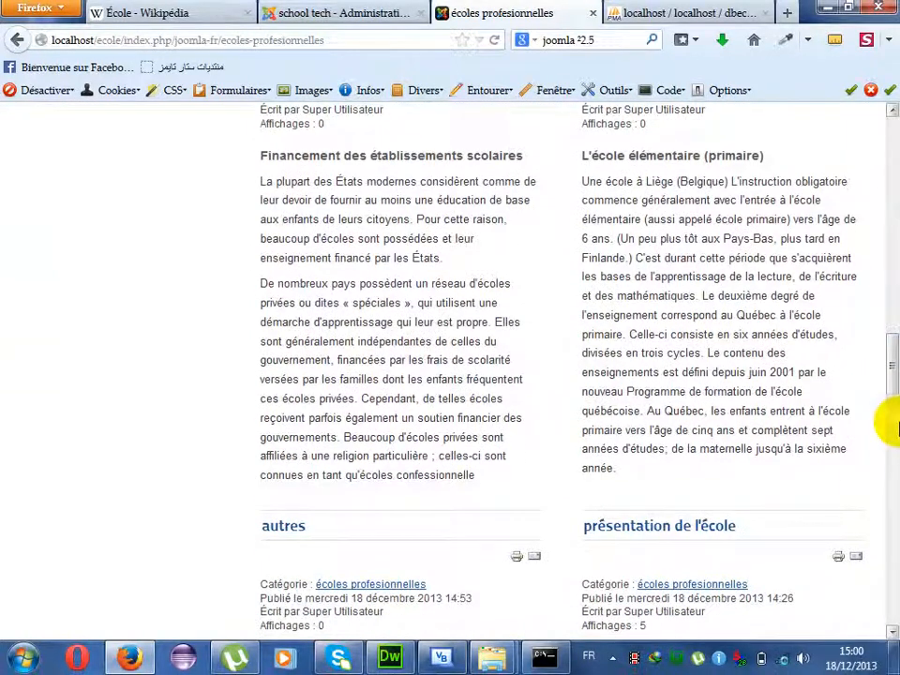
{"action": "left_click_drag", "start_coordinate": [889, 361], "coordinate": [890, 291]}
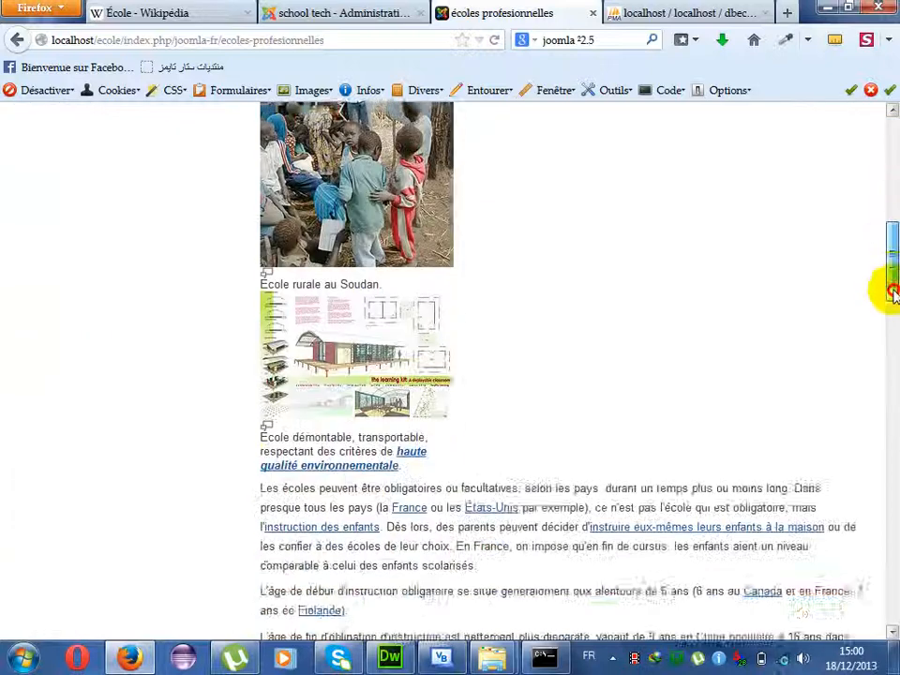
{"action": "scroll", "coordinate": [468, 217], "scroll_direction": "down", "scroll_amount": 3}
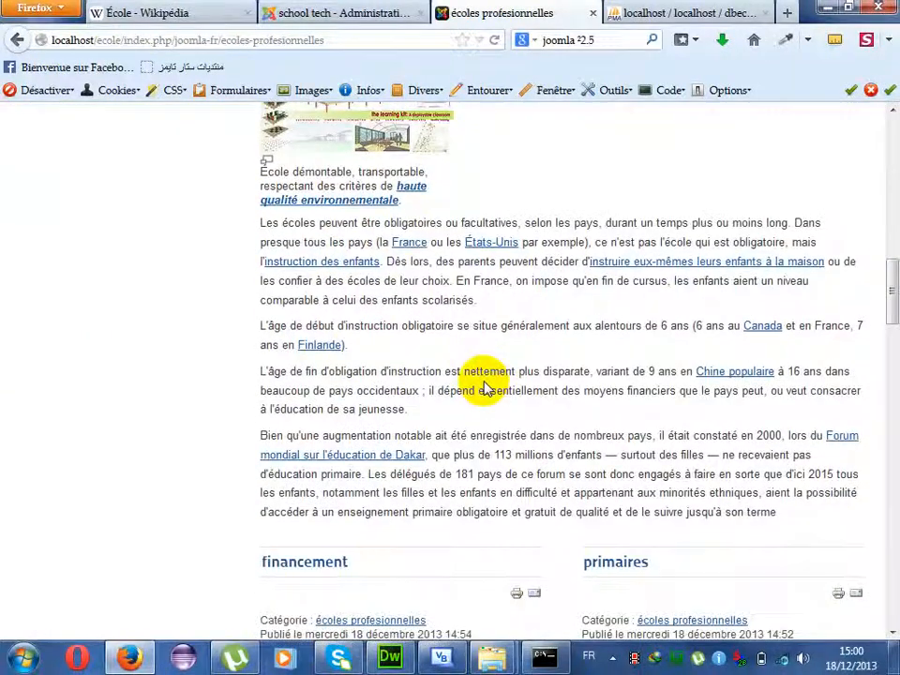
{"action": "left_click_drag", "start_coordinate": [887, 328], "coordinate": [413, 9]}
- Return to the administration and open the "Instcruction" article for editing from the article manager
{"action": "left_click", "coordinate": [394, 7]}
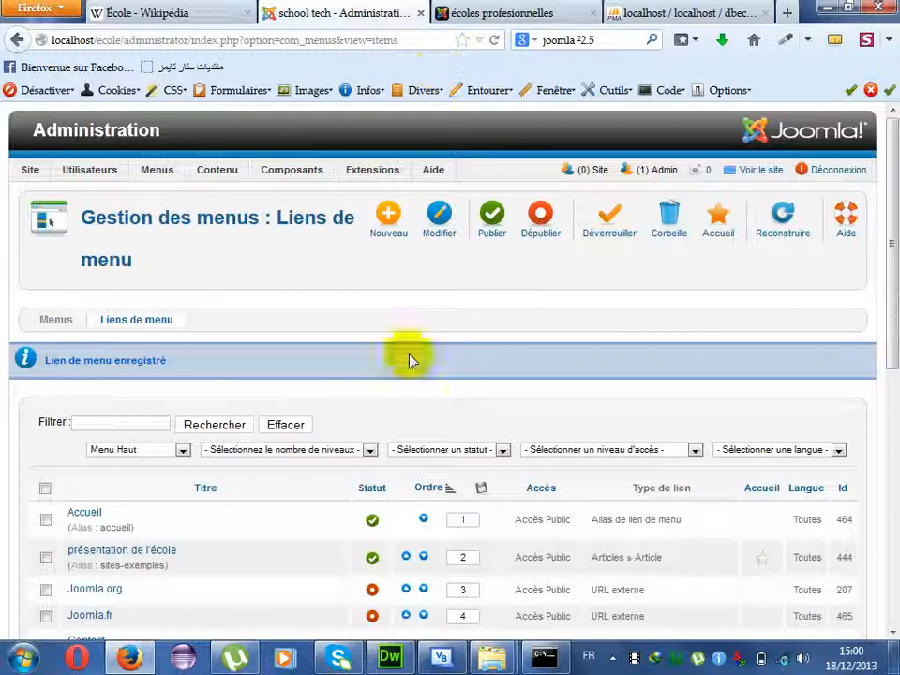
{"action": "mouse_move", "coordinate": [211, 171]}
{"action": "mouse_move", "coordinate": [231, 203]}
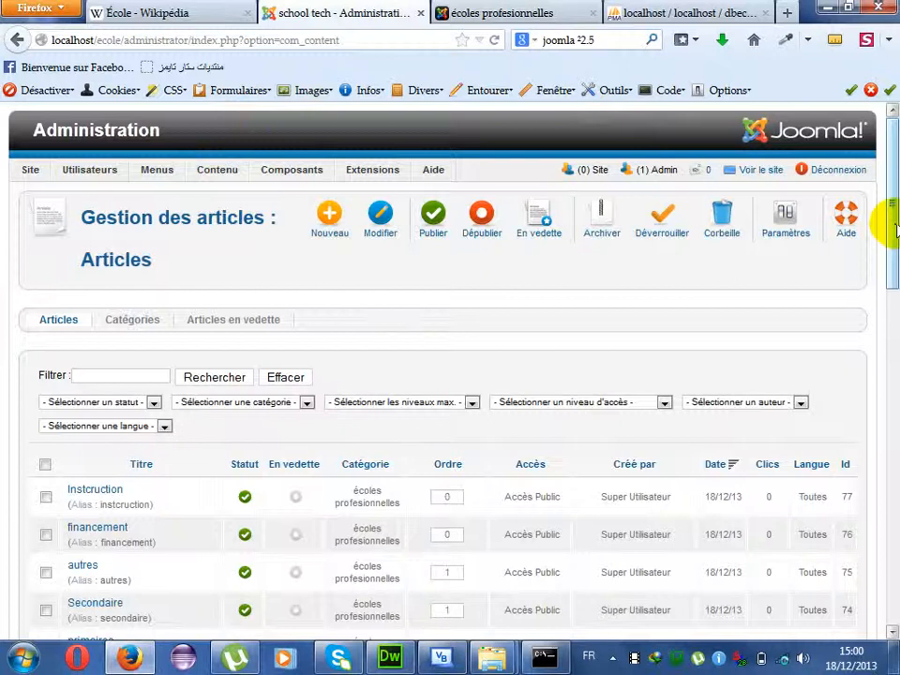
{"action": "scroll", "coordinate": [885, 235], "scroll_direction": "down", "scroll_amount": 3}
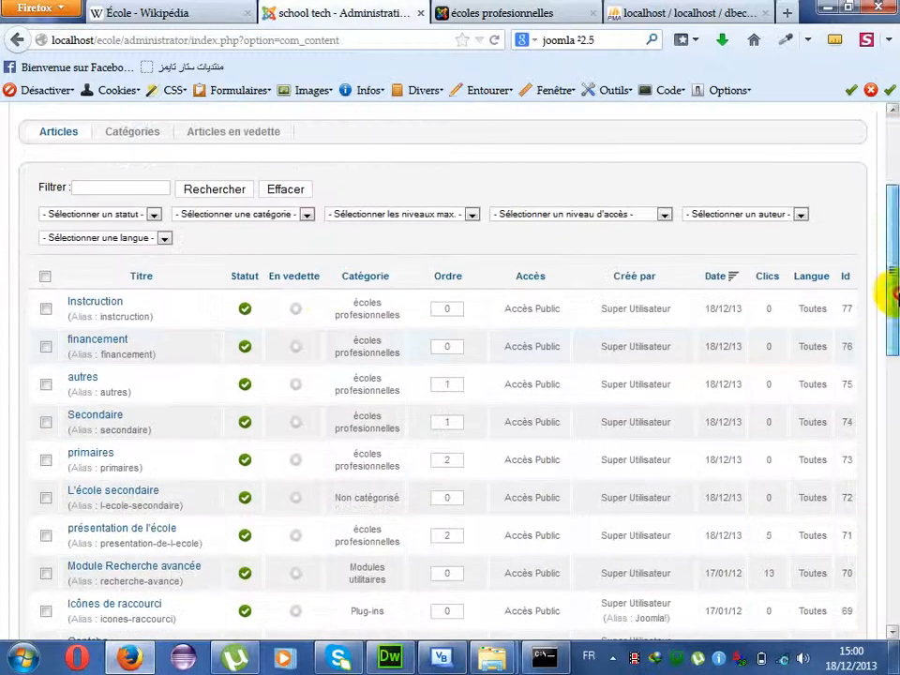
{"action": "left_click", "coordinate": [98, 304]}
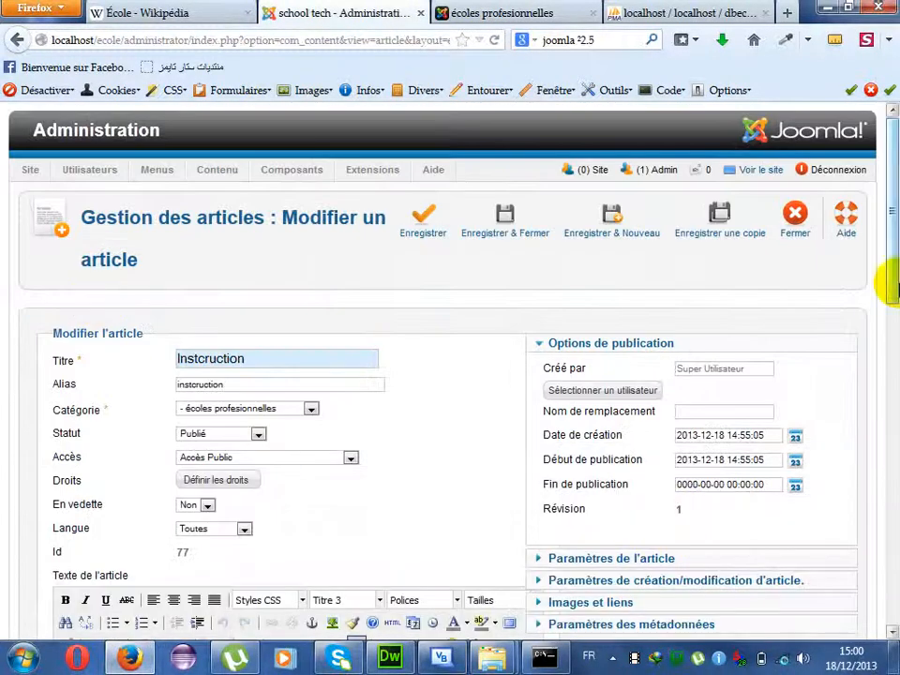
- Delete the rural school photo and the forest photo from the "Instcruction" article's text
{"action": "left_click_drag", "start_coordinate": [894, 298], "coordinate": [891, 426]}
{"action": "left_click_drag", "start_coordinate": [537, 376], "coordinate": [544, 406]}
{"action": "left_click", "coordinate": [217, 441]}
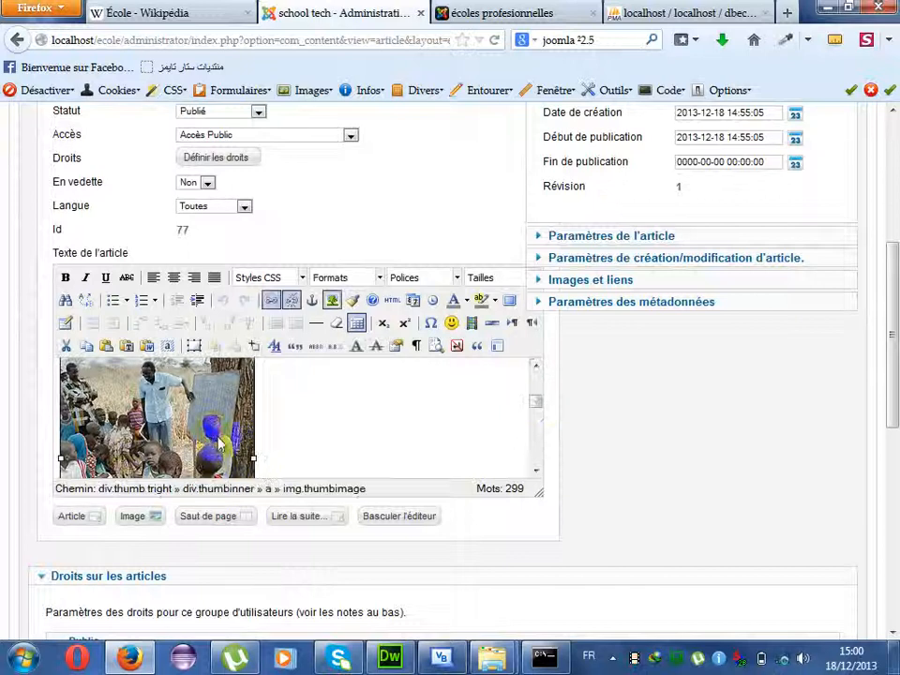
{"action": "key", "text": "Delete"}
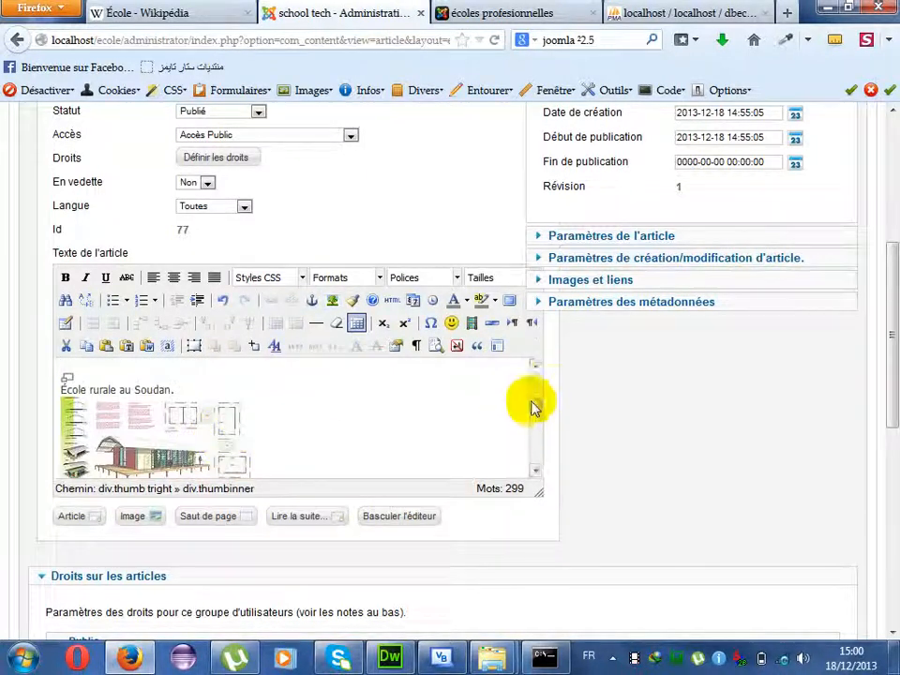
{"action": "left_click_drag", "start_coordinate": [537, 409], "coordinate": [532, 372]}
{"action": "left_click", "coordinate": [143, 405]}
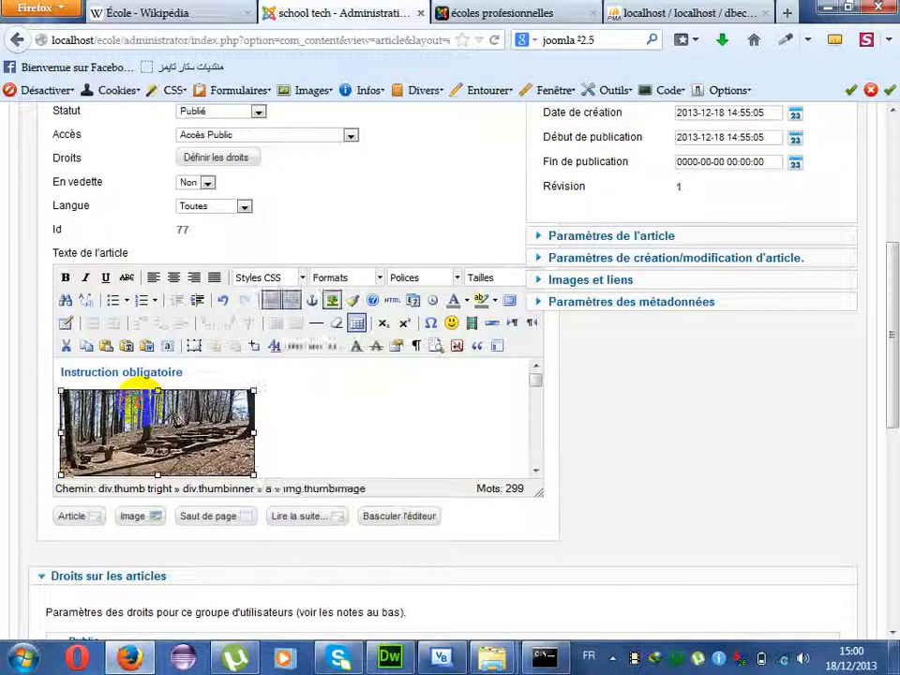
{"action": "key", "text": "Delete"}
- Delete the text and captions between the "Instruction obligatoire" heading and the demountable school image
{"action": "key", "text": "shift+Down"}
{"action": "key", "text": "shift+Down"}
{"action": "key", "text": "shift+Down"}
{"action": "key", "text": "shift+Down"}
{"action": "key", "text": "shift+Down"}
{"action": "left_click", "coordinate": [143, 403]}
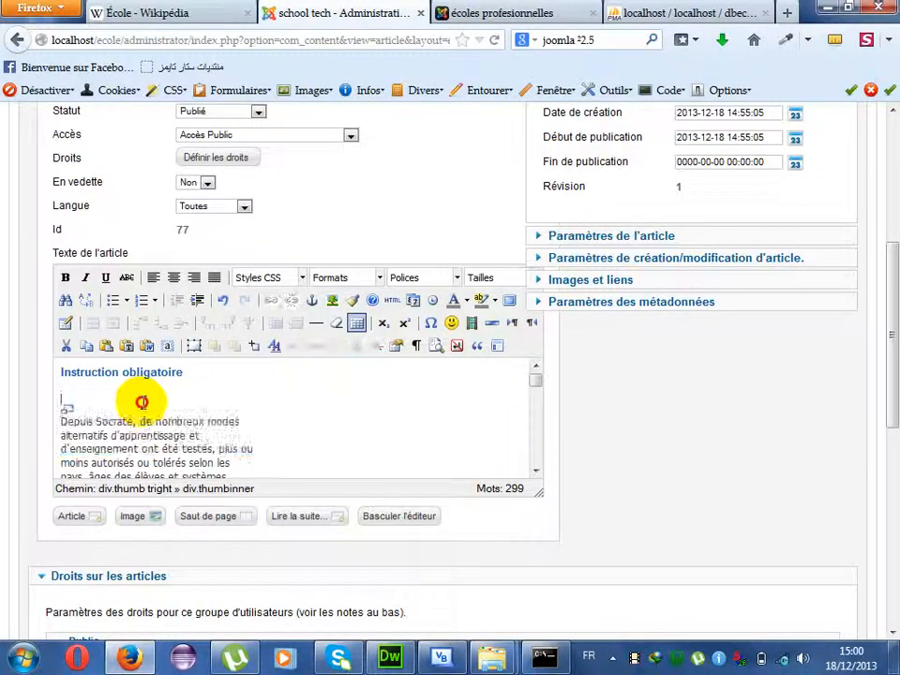
{"action": "key", "text": "shift+Down"}
{"action": "key", "text": "shift+Down"}
{"action": "key", "text": "shift+Down"}
{"action": "key", "text": "shift+Down"}
{"action": "key", "text": "shift+Down"}
{"action": "key", "text": "shift+Down"}
{"action": "key", "text": "shift+Down"}
{"action": "key", "text": "shift+Down"}
{"action": "key", "text": "shift+Down"}
{"action": "key", "text": "shift+Down"}
{"action": "key", "text": "shift+Down"}
{"action": "key", "text": "shift+Down"}
{"action": "key", "text": "shift+Down"}
{"action": "key", "text": "shift+Up"}
{"action": "key", "text": "shift+Up"}
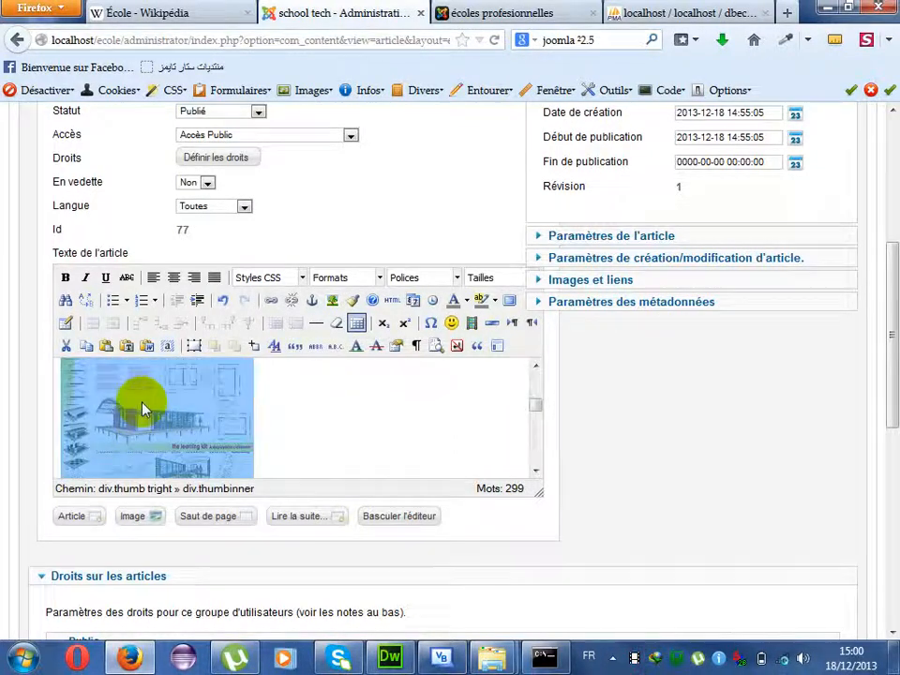
{"action": "key", "text": "Delete"}
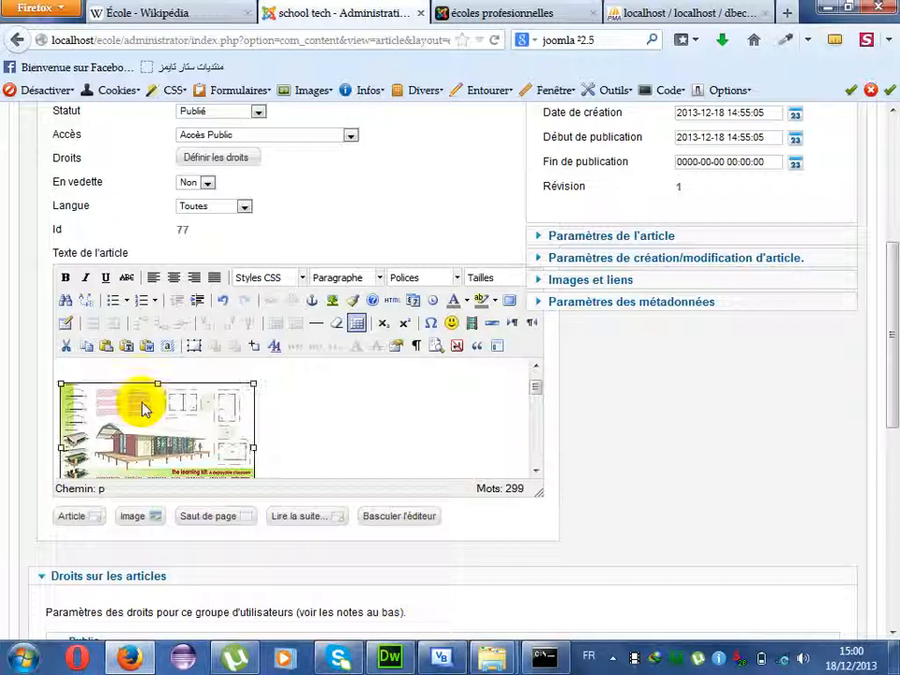
- Align the demountable school image with "Image à droite" and update it without a description
{"action": "left_click", "coordinate": [143, 408]}
{"action": "left_click", "coordinate": [332, 300]}
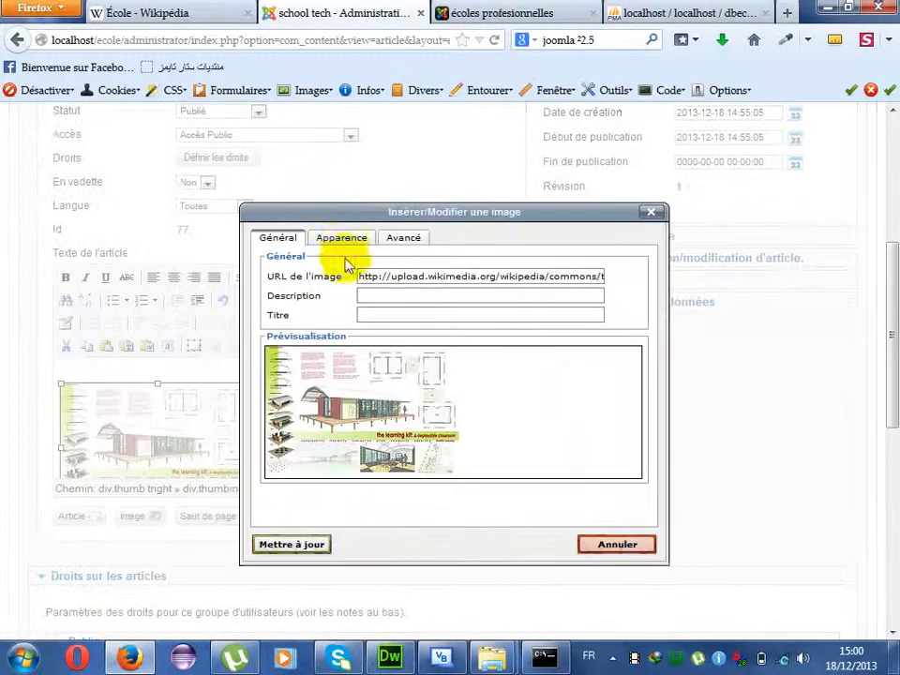
{"action": "left_click", "coordinate": [342, 240]}
{"action": "left_click", "coordinate": [381, 280]}
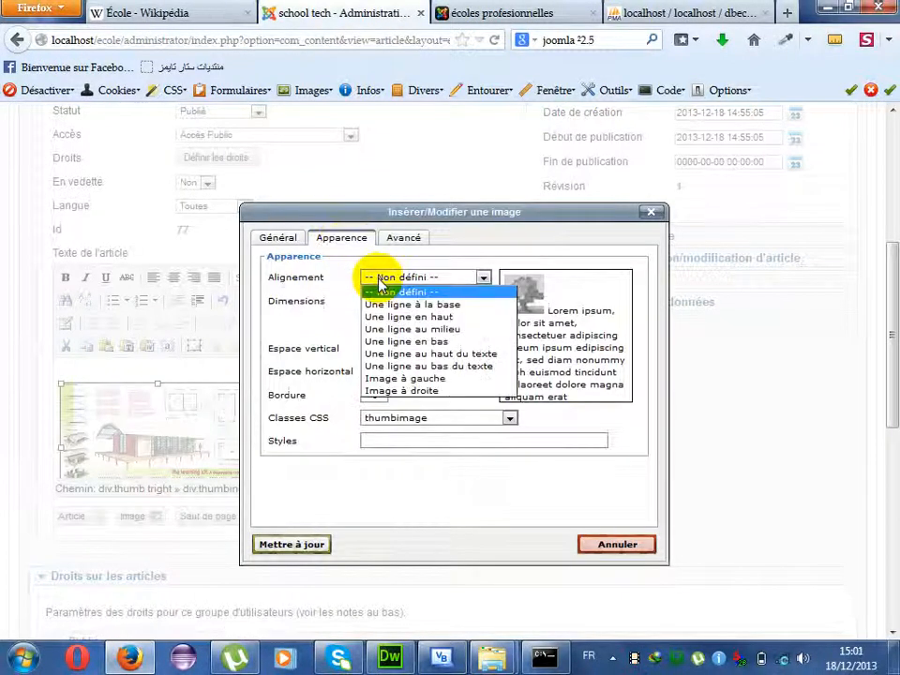
{"action": "left_click", "coordinate": [405, 390]}
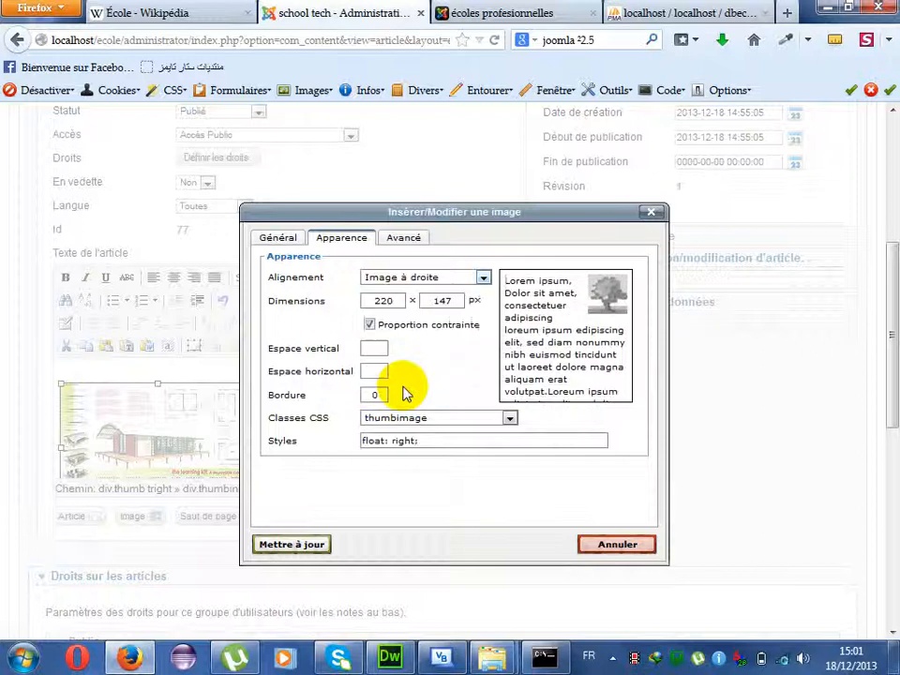
{"action": "left_click", "coordinate": [307, 549]}
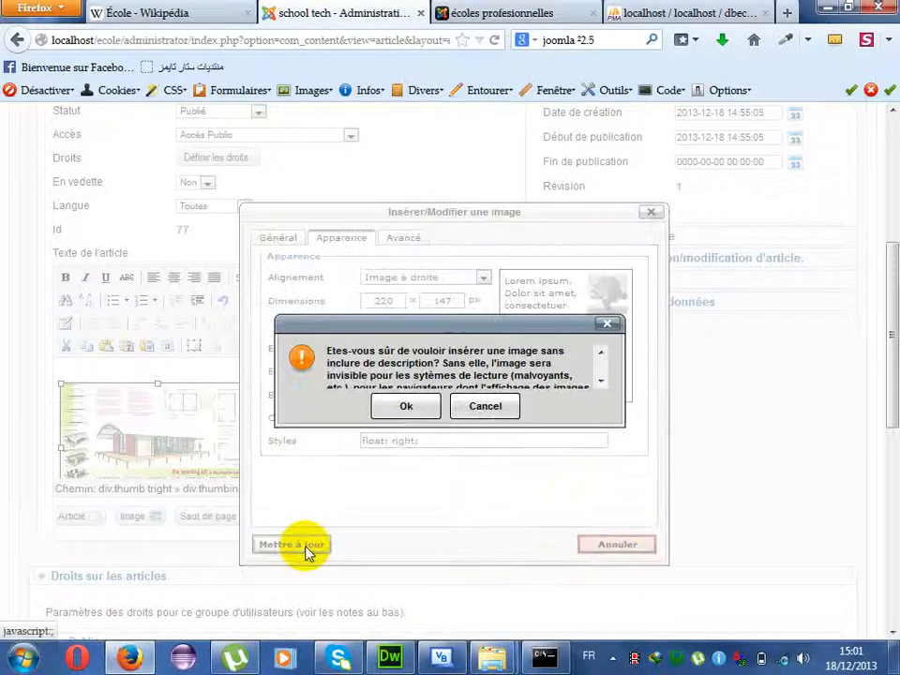
{"action": "left_click", "coordinate": [406, 405]}
- Lengthen the text under the demountable school image by pasting its "École démontable, transportable" caption several times
{"action": "mouse_move", "coordinate": [537, 388]}
{"action": "left_mouse_down"}
{"action": "mouse_move", "coordinate": [538, 424]}
{"action": "mouse_move", "coordinate": [534, 406]}
{"action": "left_mouse_up"}
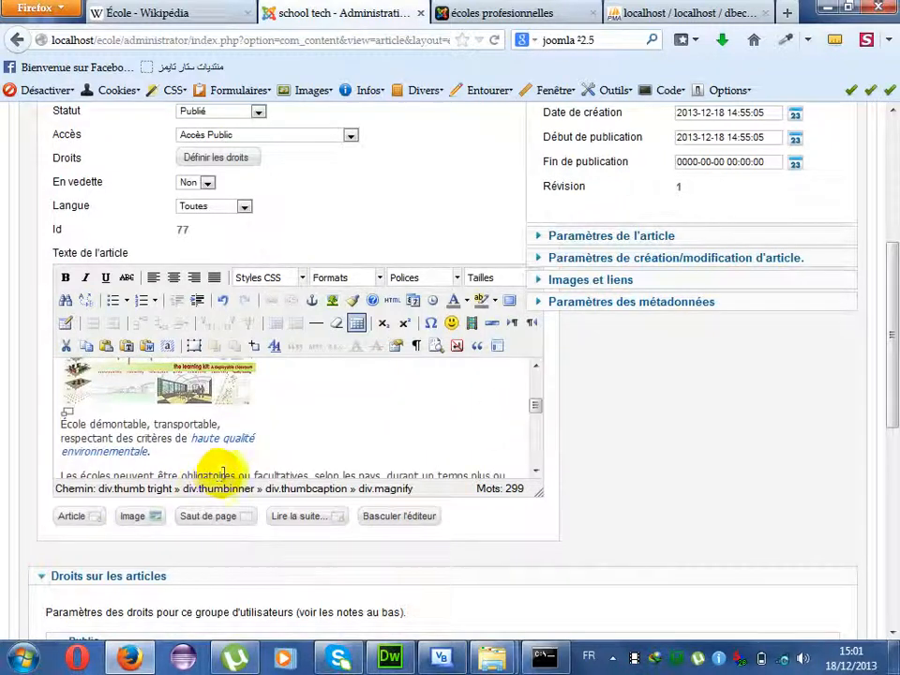
{"action": "left_click", "coordinate": [175, 453]}
{"action": "left_click_drag", "start_coordinate": [174, 453], "coordinate": [54, 427]}
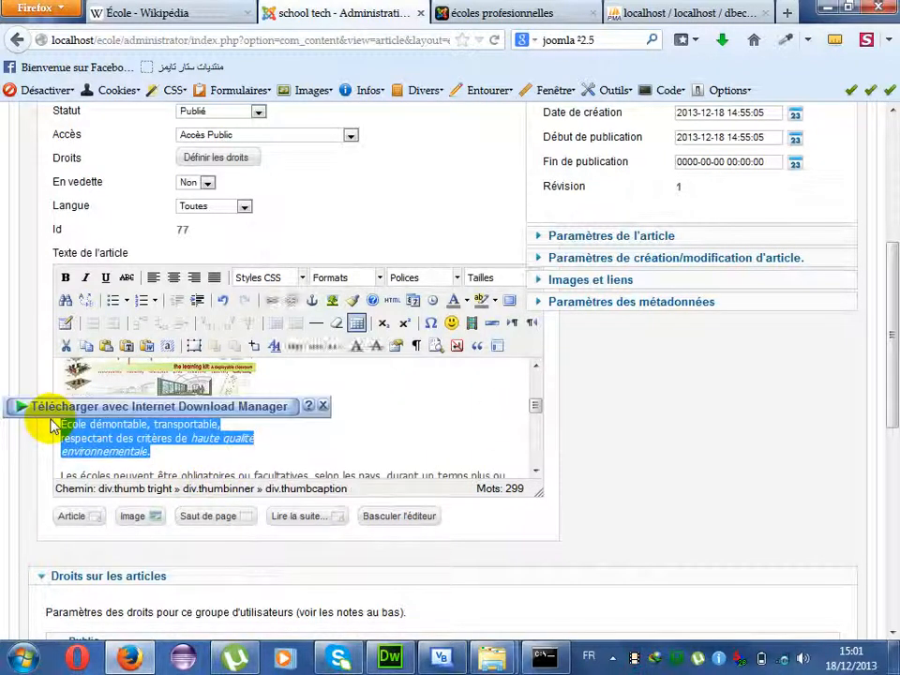
{"action": "key", "text": "ctrl+v"}
{"action": "key", "text": "ctrl+v"}
{"action": "key", "text": "ctrl+v"}
{"action": "key", "text": "ctrl+v"}
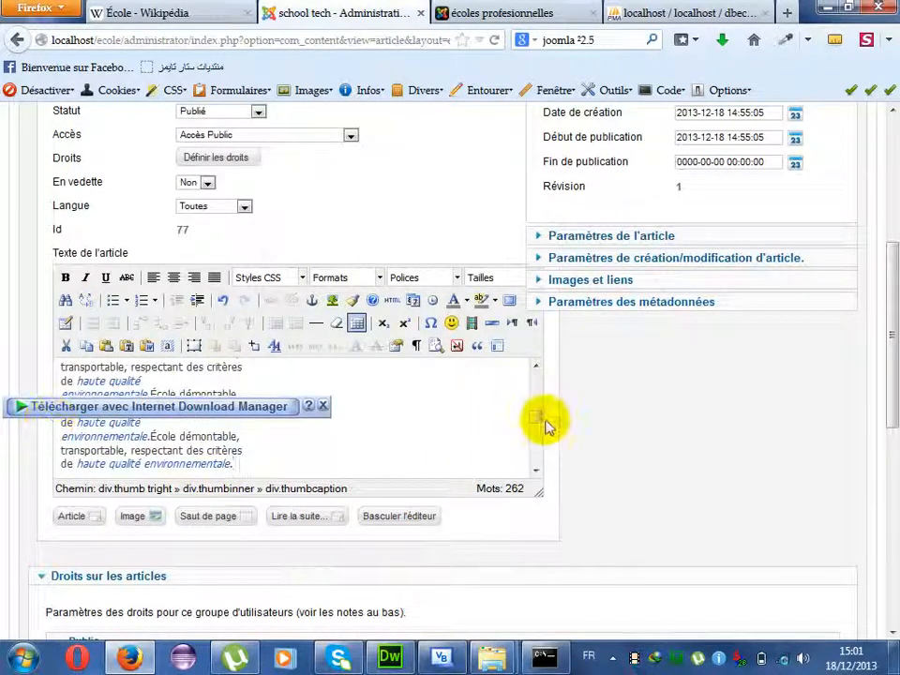
- Select the demountable school image again and open its appearance settings
{"action": "left_click_drag", "start_coordinate": [543, 424], "coordinate": [62, 469]}
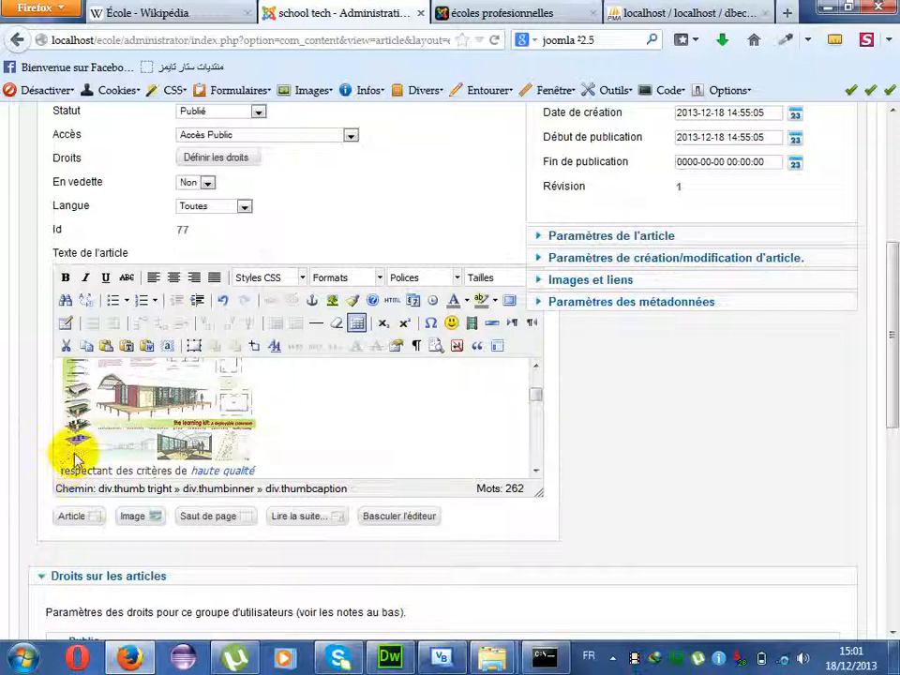
{"action": "left_click", "coordinate": [75, 457]}
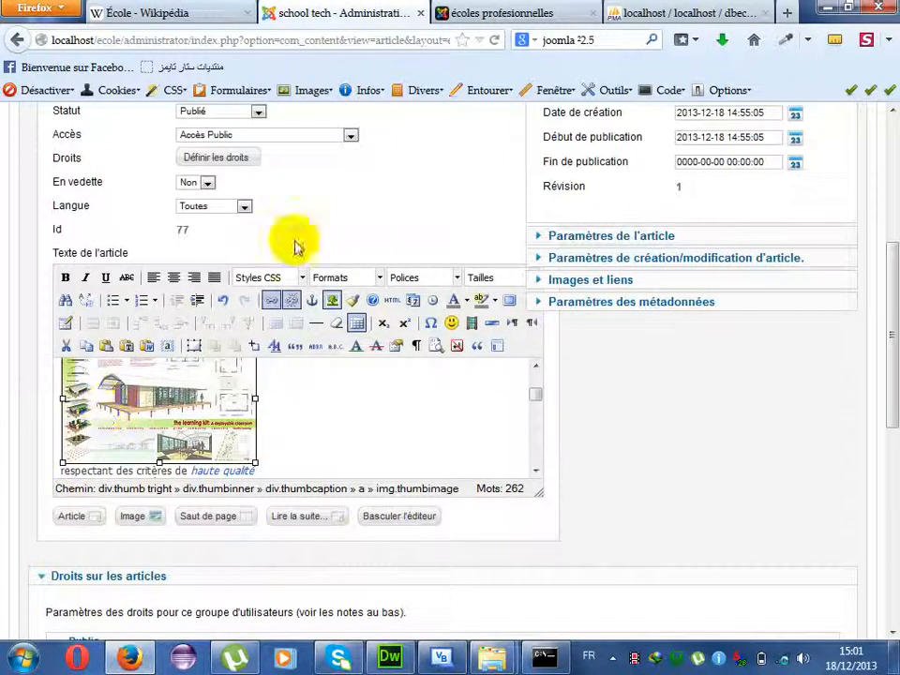
{"action": "left_click", "coordinate": [332, 300]}
{"action": "left_click", "coordinate": [345, 240]}
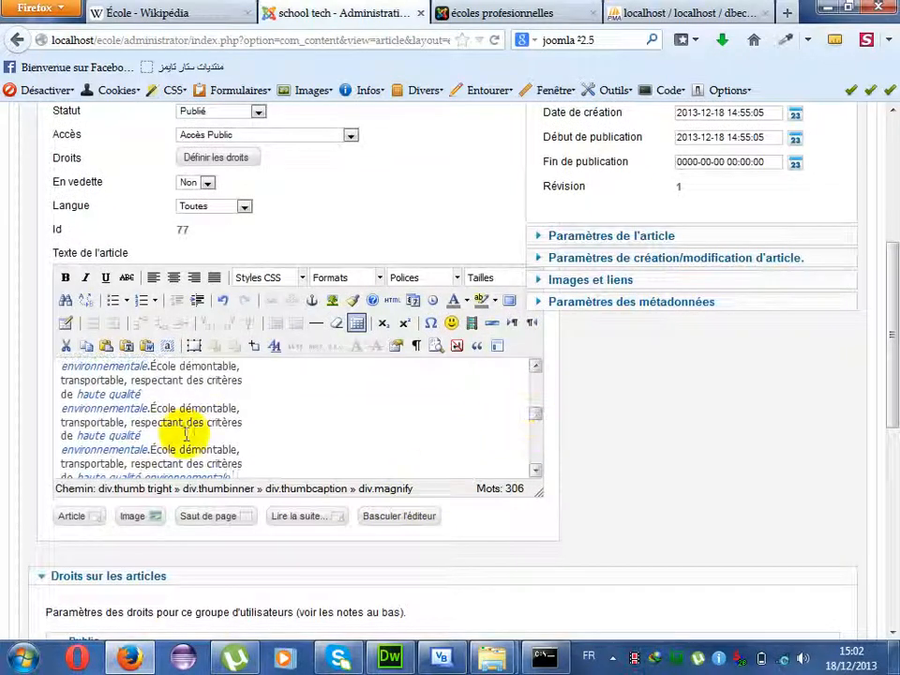
- Paste over part of the repeated caption text and insert a "Lire la suite" break after its last line
{"action": "left_click_drag", "start_coordinate": [311, 447], "coordinate": [110, 367]}
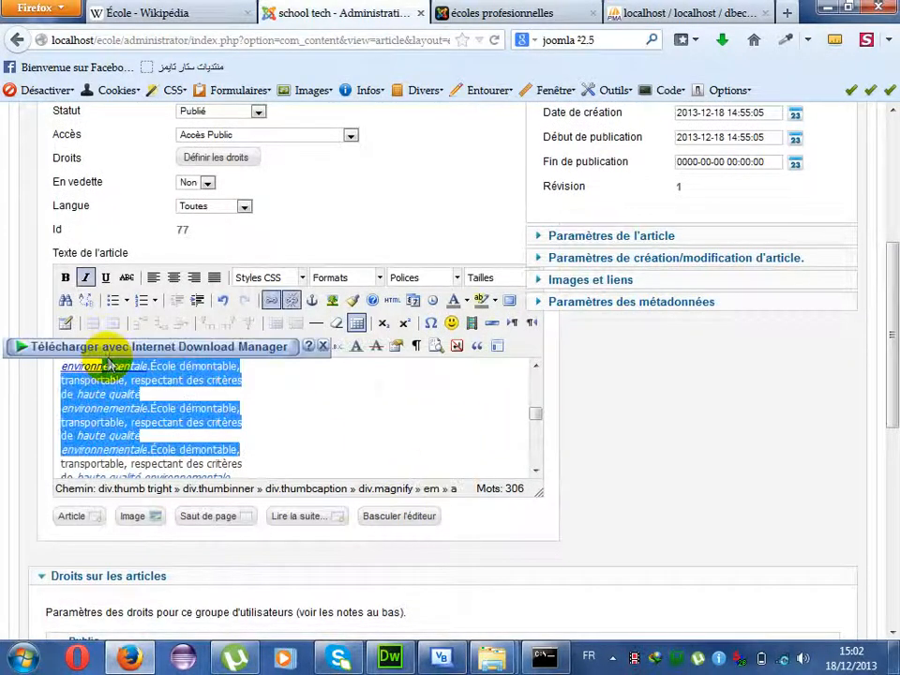
{"action": "type", "text": "ementale.École démontable, transportable, respectant des critères de haute qualité environnementale.École démontable, transportable, respectant des critères de haute qualité environnementale.École démontable,"}
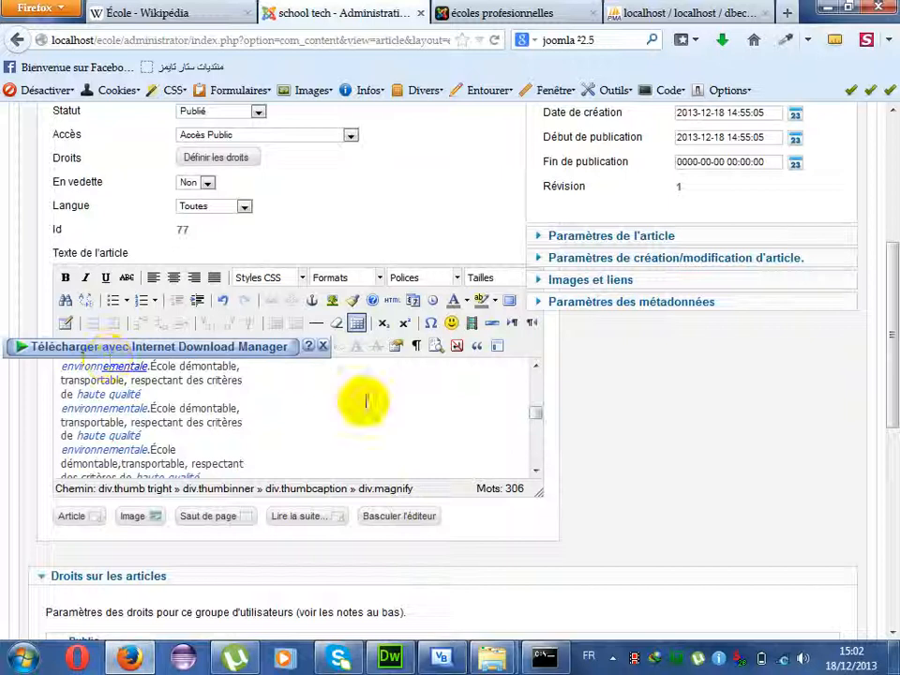
{"action": "left_click_drag", "start_coordinate": [538, 415], "coordinate": [540, 420]}
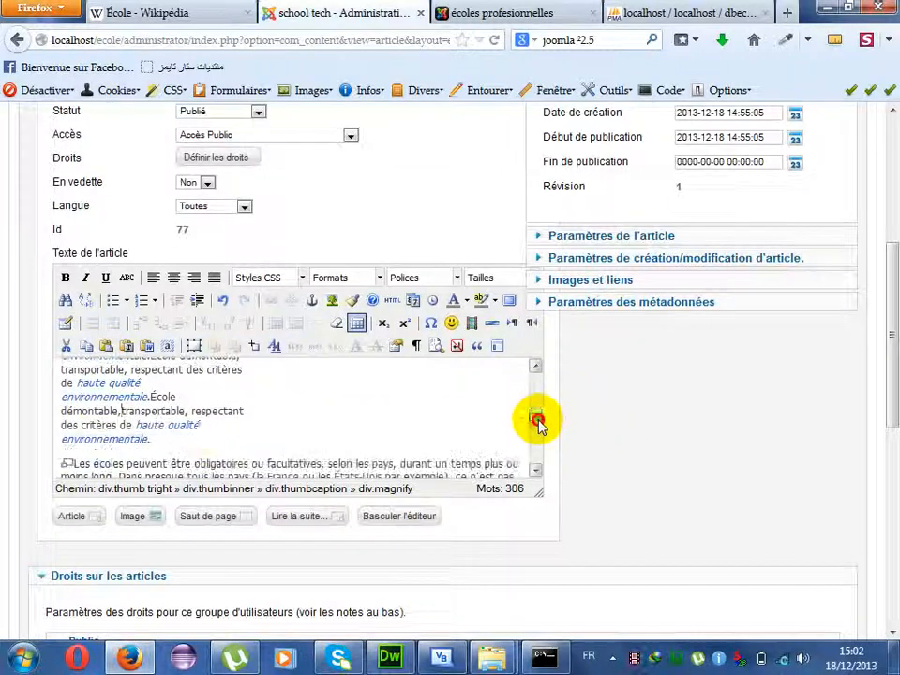
{"action": "left_click", "coordinate": [151, 438]}
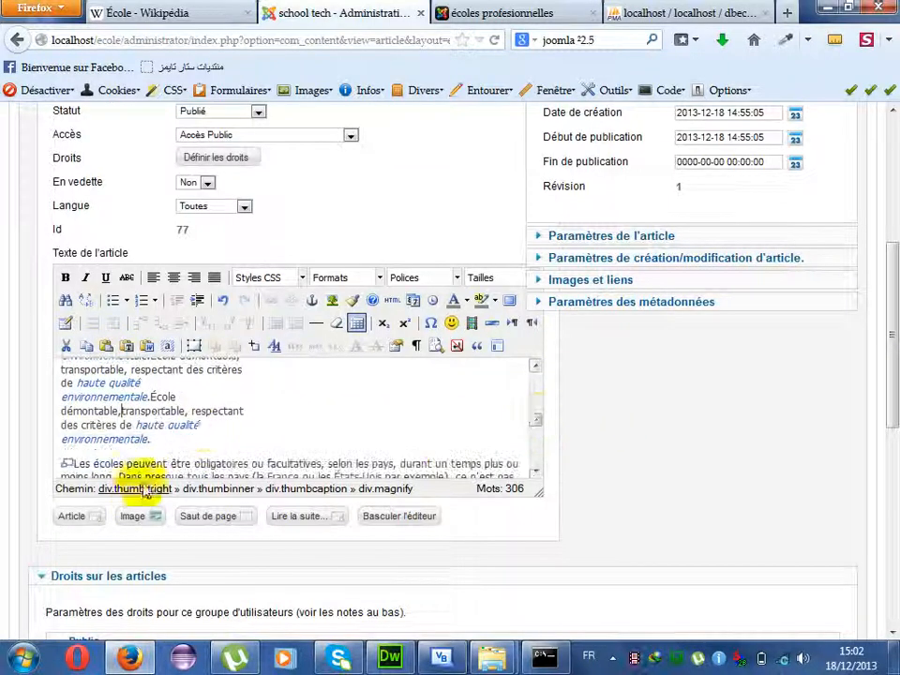
{"action": "left_click", "coordinate": [300, 517]}
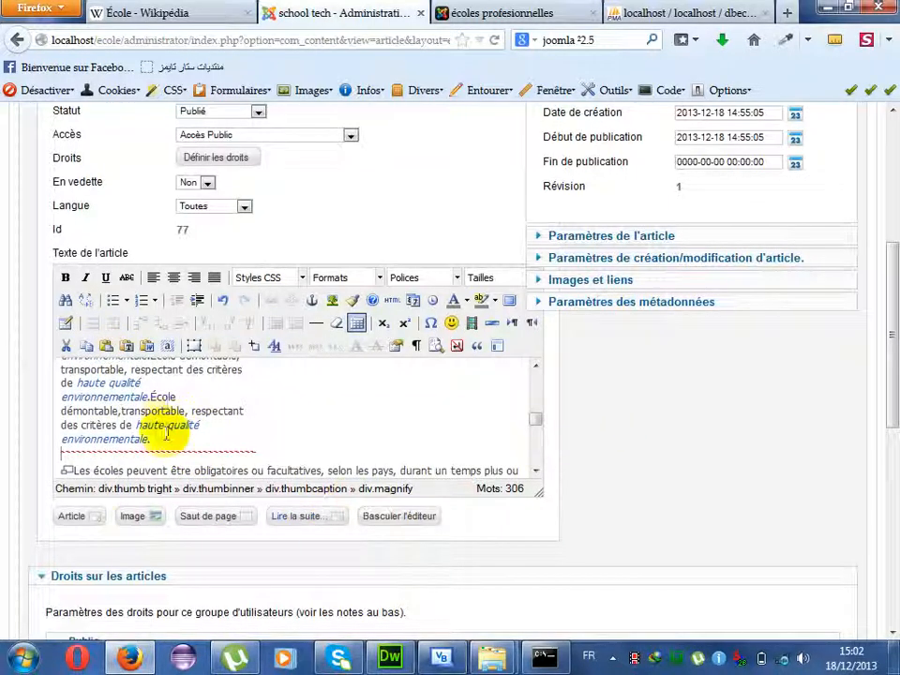
- Save and close the "Instcruction" article
{"action": "left_click_drag", "start_coordinate": [162, 438], "coordinate": [108, 346]}
{"action": "scroll", "coordinate": [887, 281], "scroll_direction": "up", "scroll_amount": 5}
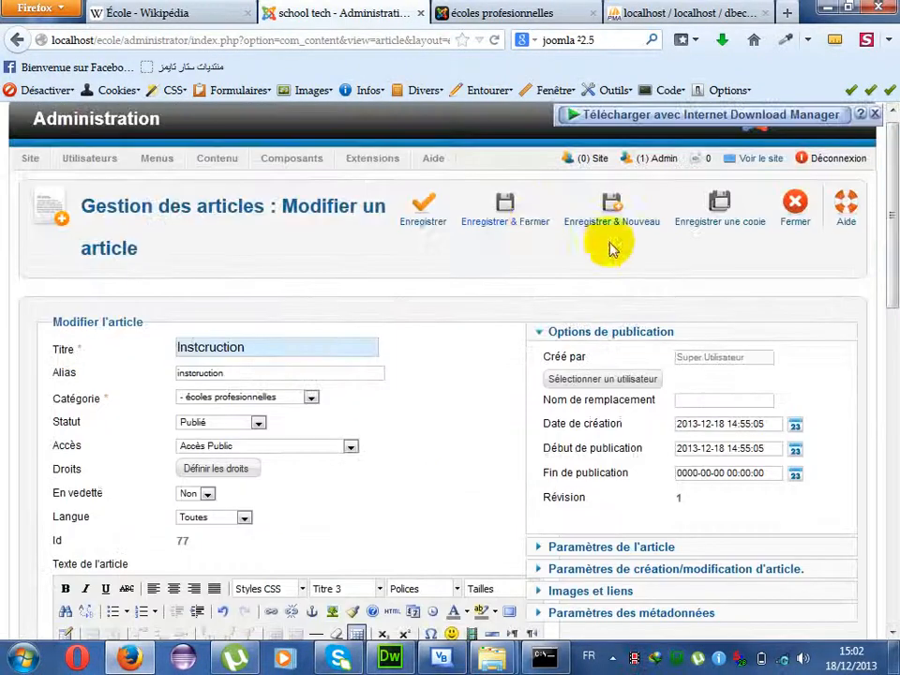
{"action": "left_click", "coordinate": [537, 228]}
- Reload the public "écoles profesionnelles" page from its menu link to check the edited "Instcruction" article
{"action": "left_click", "coordinate": [441, 13]}
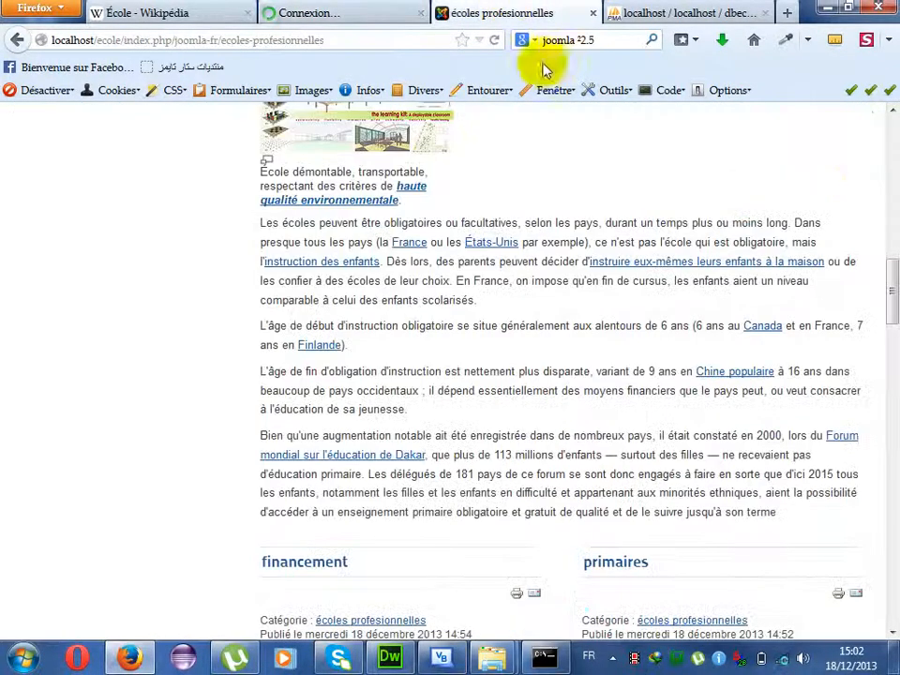
{"action": "left_click_drag", "start_coordinate": [891, 304], "coordinate": [732, 176]}
{"action": "left_click", "coordinate": [716, 167]}
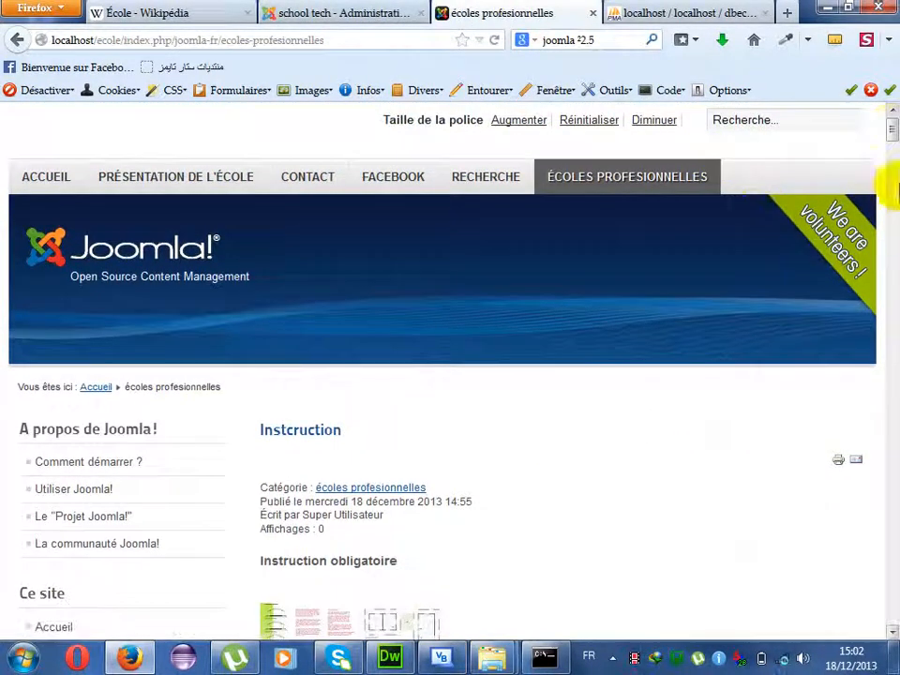
- Open the full "Instcruction" article from the public category page and look through its content
{"action": "left_click_drag", "start_coordinate": [892, 138], "coordinate": [890, 156]}
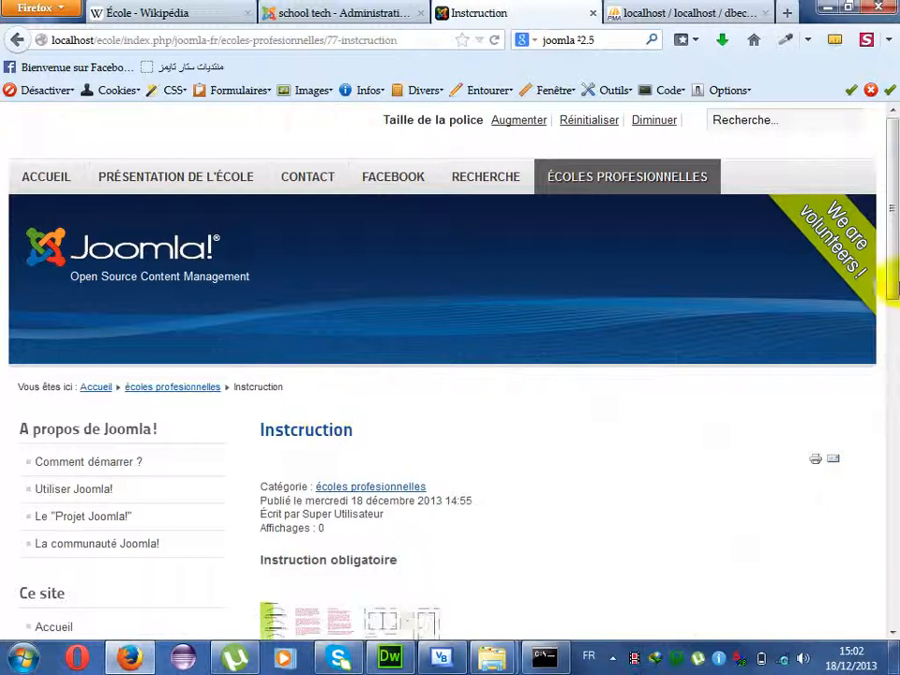
{"action": "left_click_drag", "start_coordinate": [892, 286], "coordinate": [884, 422]}
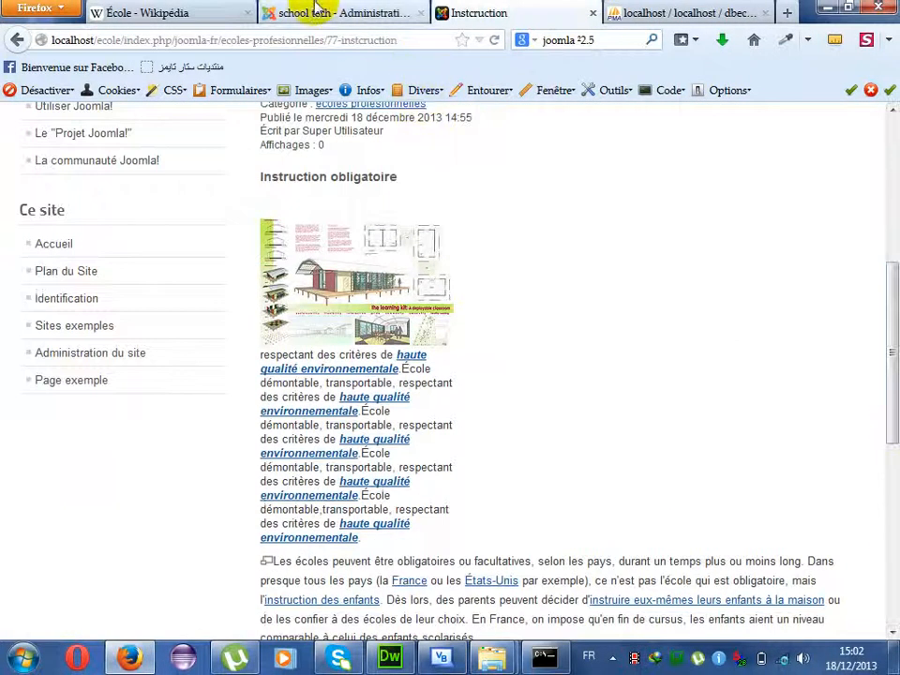
- Reopen the "Instcruction" article for editing in the administration and delete the demountable school image from its text
{"action": "left_click", "coordinate": [318, 11]}
{"action": "left_click", "coordinate": [115, 542]}
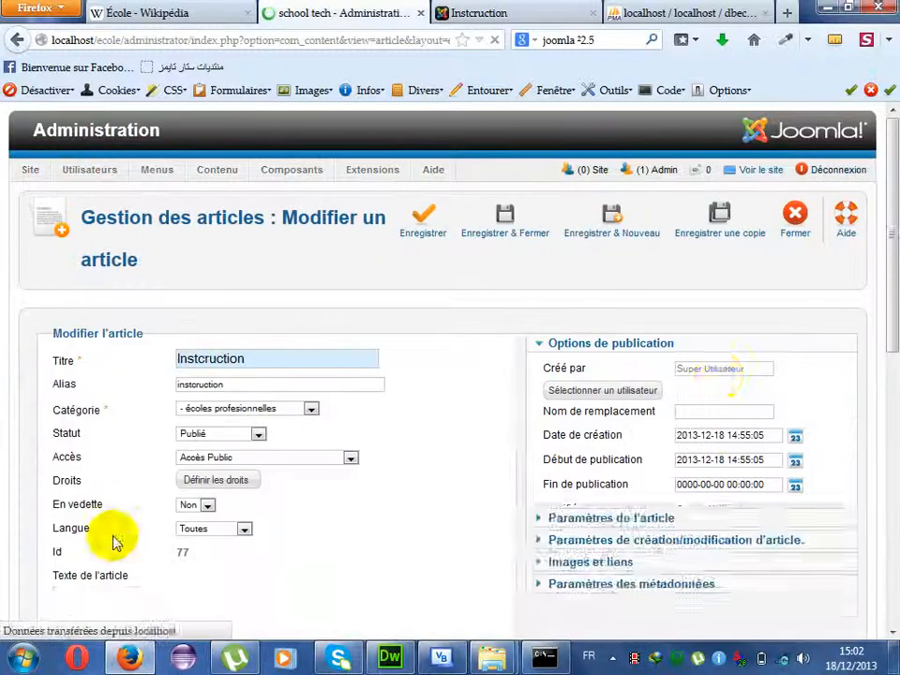
{"action": "scroll", "coordinate": [887, 356], "scroll_direction": "down", "scroll_amount": 5}
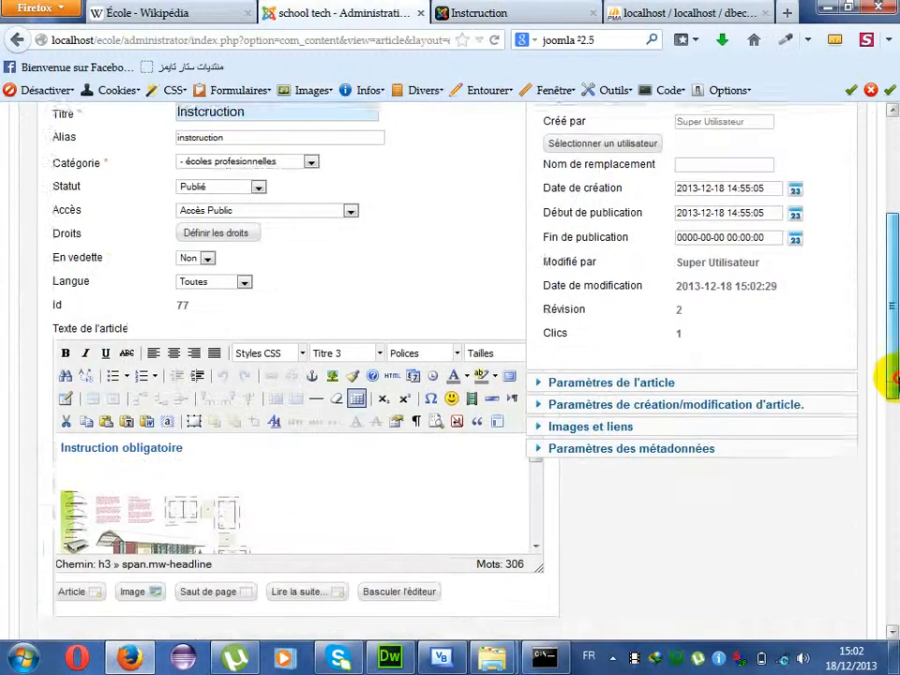
{"action": "left_click", "coordinate": [109, 439]}
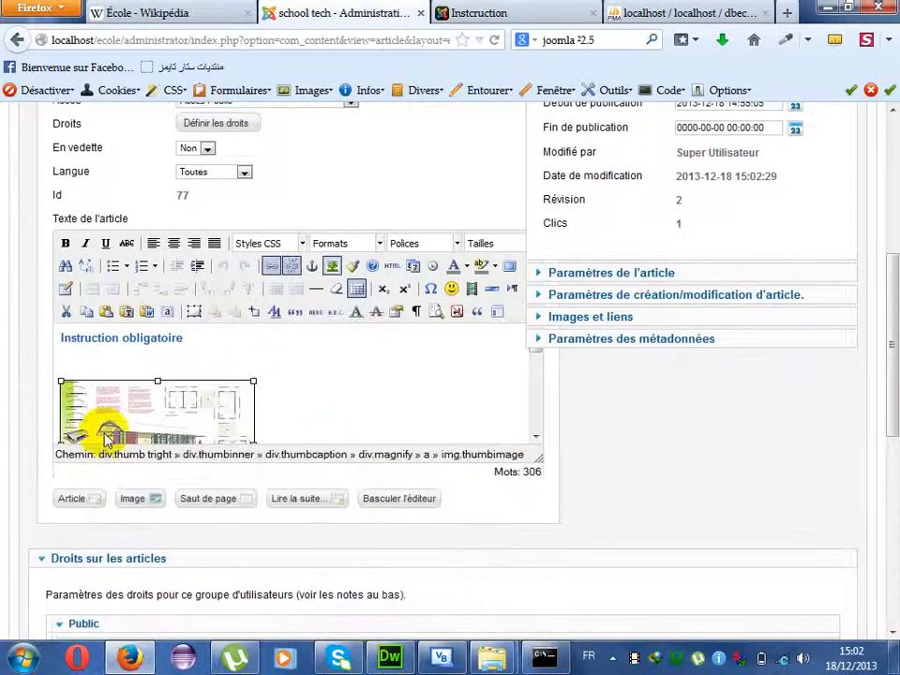
{"action": "key", "text": "Delete"}
- Delete the repeated "haute qualité environnementale" caption text together with the read-more break below it
{"action": "key", "text": "shift+Down"}
{"action": "key", "text": "shift+Down"}
{"action": "key", "text": "shift+Down"}
{"action": "key", "text": "shift+Down"}
{"action": "key", "text": "shift+Down"}
{"action": "key", "text": "shift+Down"}
{"action": "key", "text": "shift+Down"}
{"action": "key", "text": "shift+Down"}
{"action": "key", "text": "shift+Down"}
{"action": "key", "text": "shift+Down"}
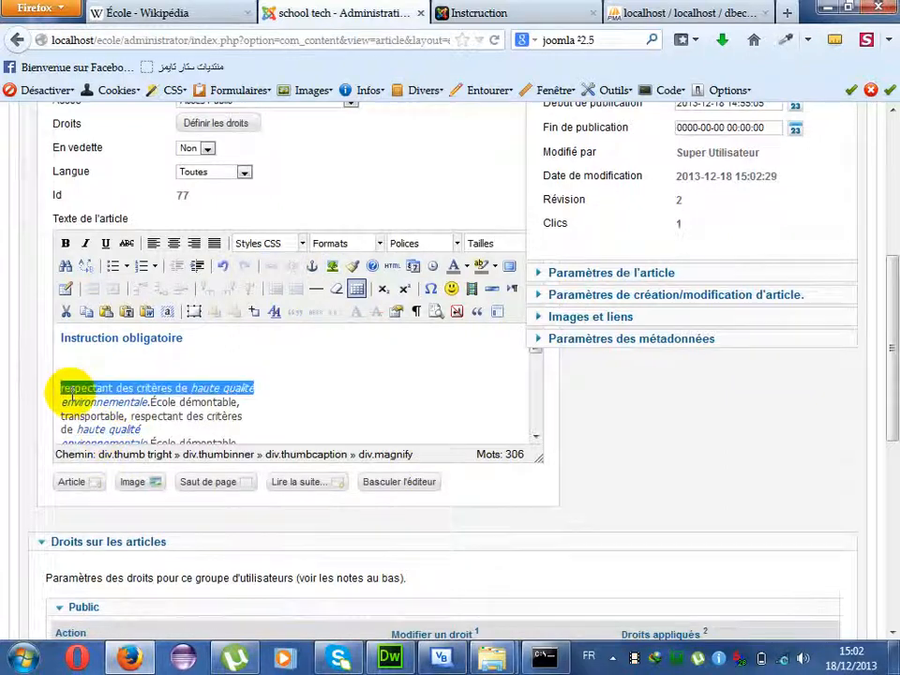
{"action": "key", "text": "shift+Down"}
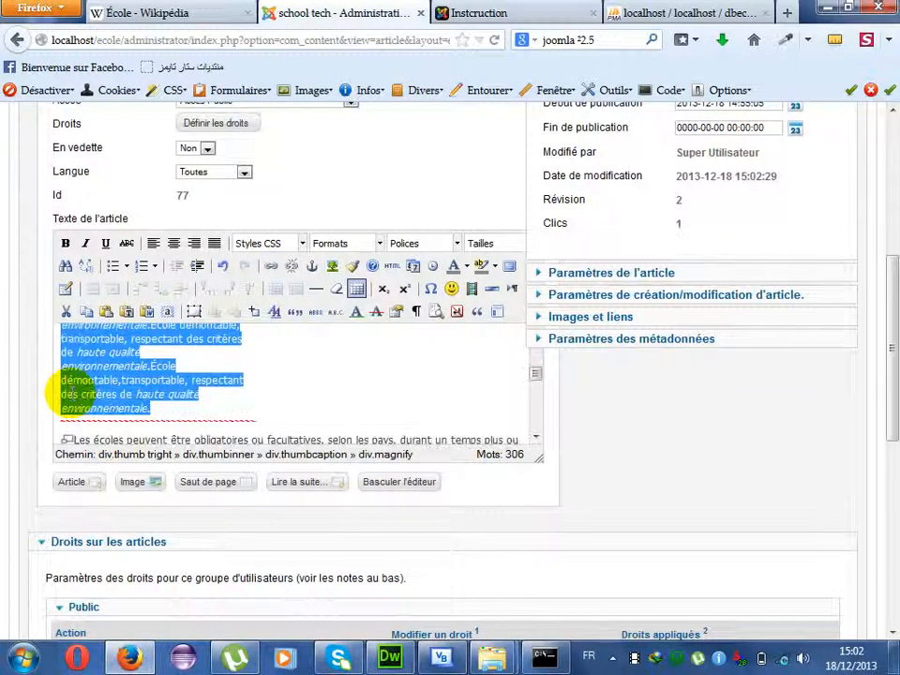
{"action": "key", "text": "Delete"}
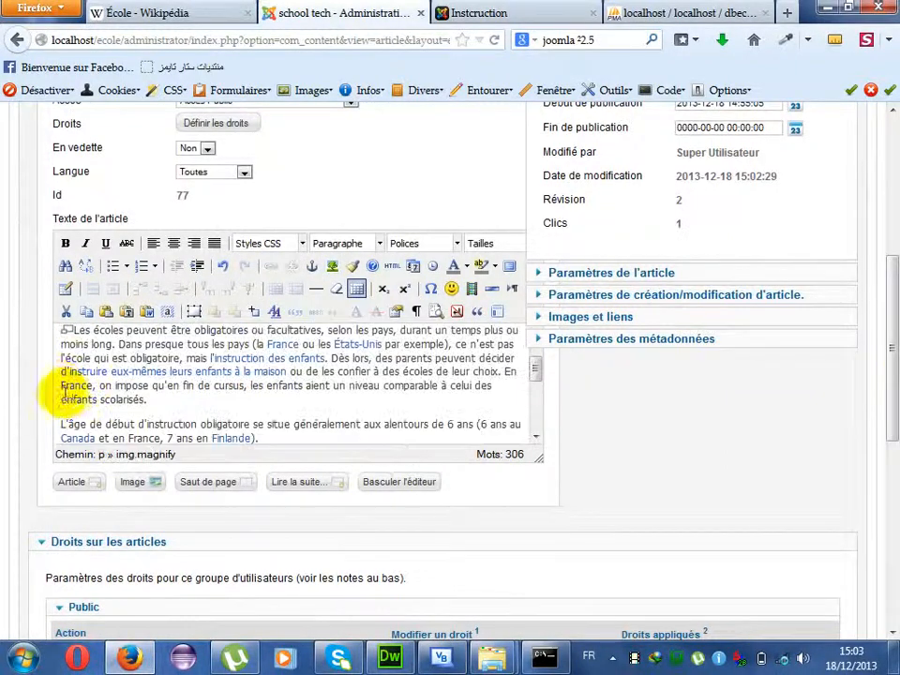
- Insert a "Lire la suite" break after "enfants scolarisés." and save and close the "Instcruction" article
{"action": "left_click", "coordinate": [157, 400]}
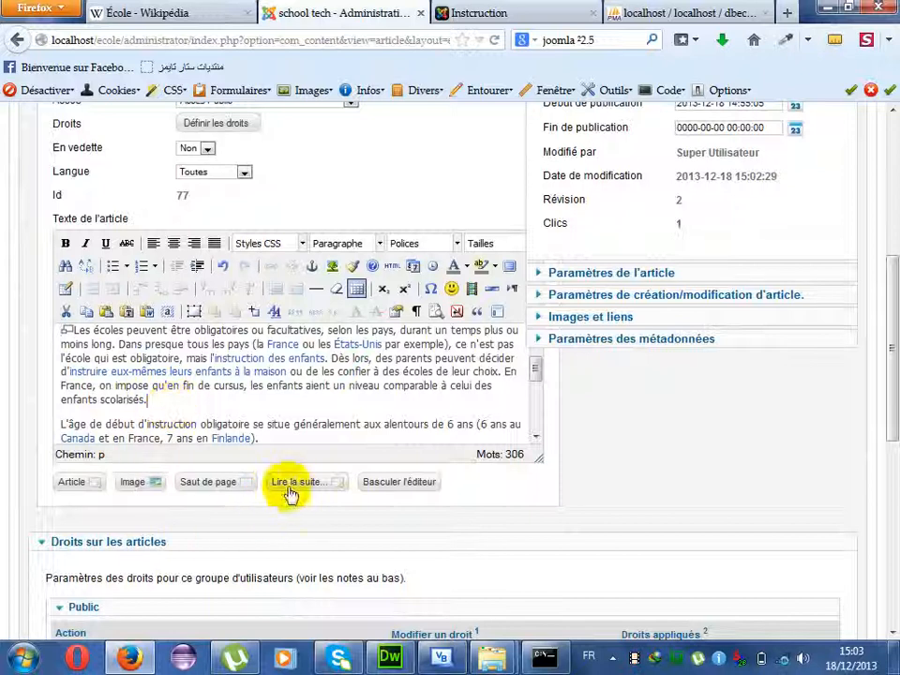
{"action": "left_click_drag", "start_coordinate": [886, 368], "coordinate": [888, 206]}
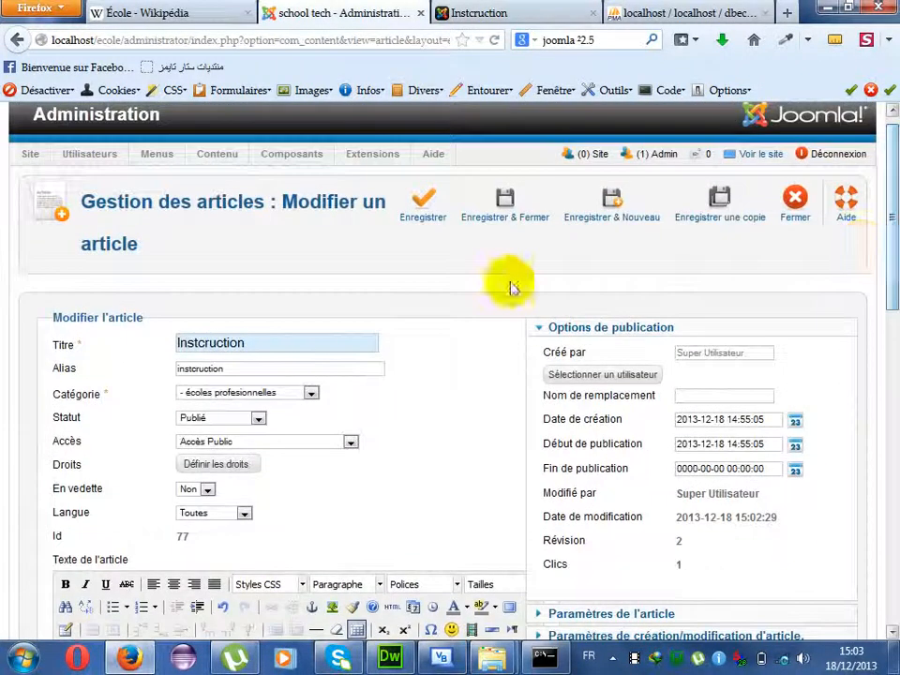
{"action": "left_click", "coordinate": [521, 205]}
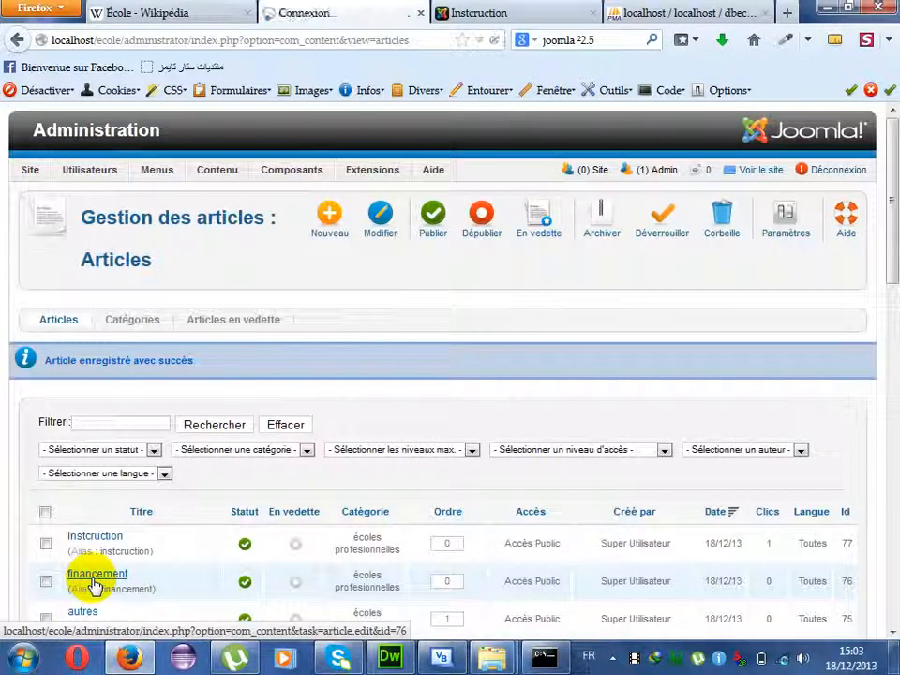
- In the "financement" article, insert a "Lire la suite" break after "qui utilisent" in the second paragraph, and save and close it
{"action": "left_click", "coordinate": [94, 584]}
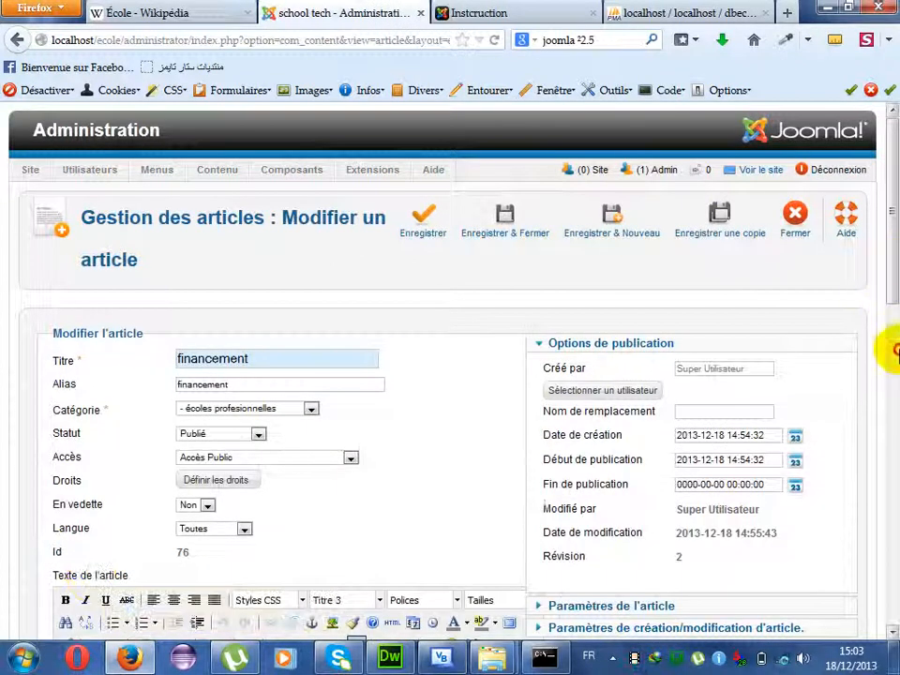
{"action": "left_click_drag", "start_coordinate": [886, 235], "coordinate": [891, 381]}
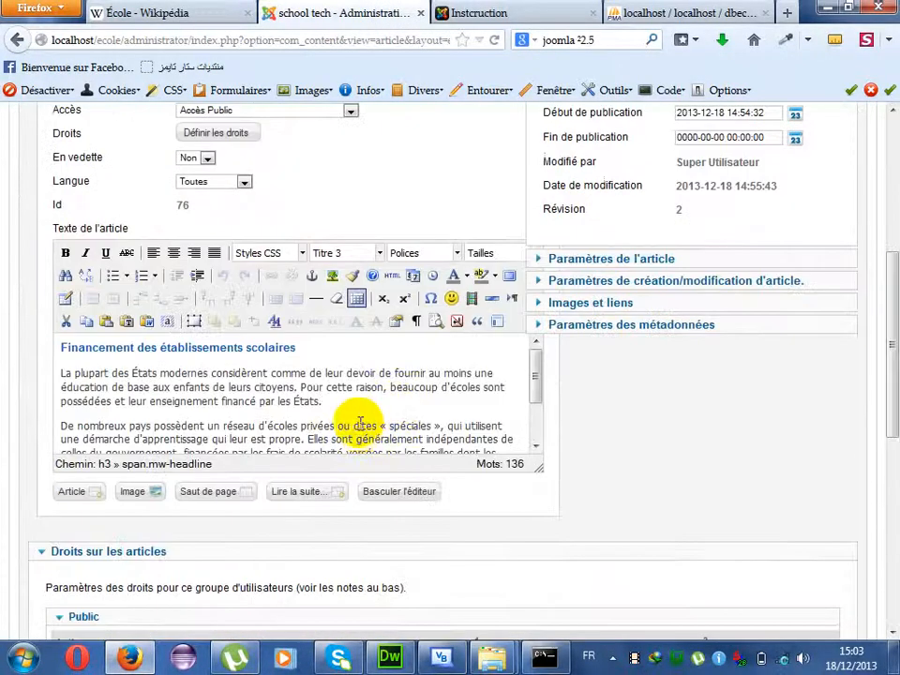
{"action": "left_click", "coordinate": [505, 426]}
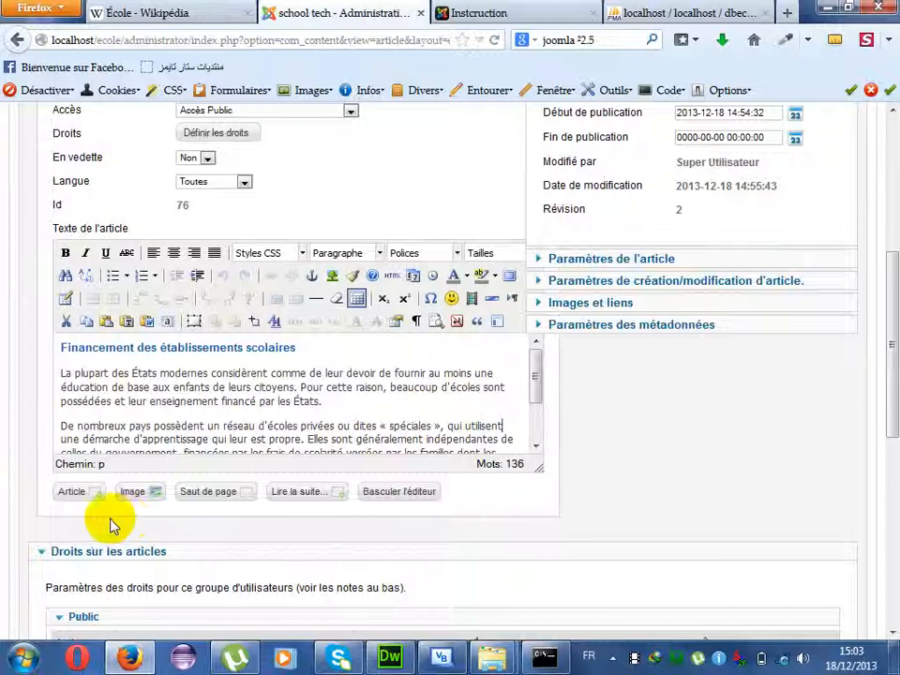
{"action": "left_click", "coordinate": [319, 497]}
{"action": "left_click_drag", "start_coordinate": [886, 357], "coordinate": [887, 211]}
{"action": "left_click", "coordinate": [511, 178]}
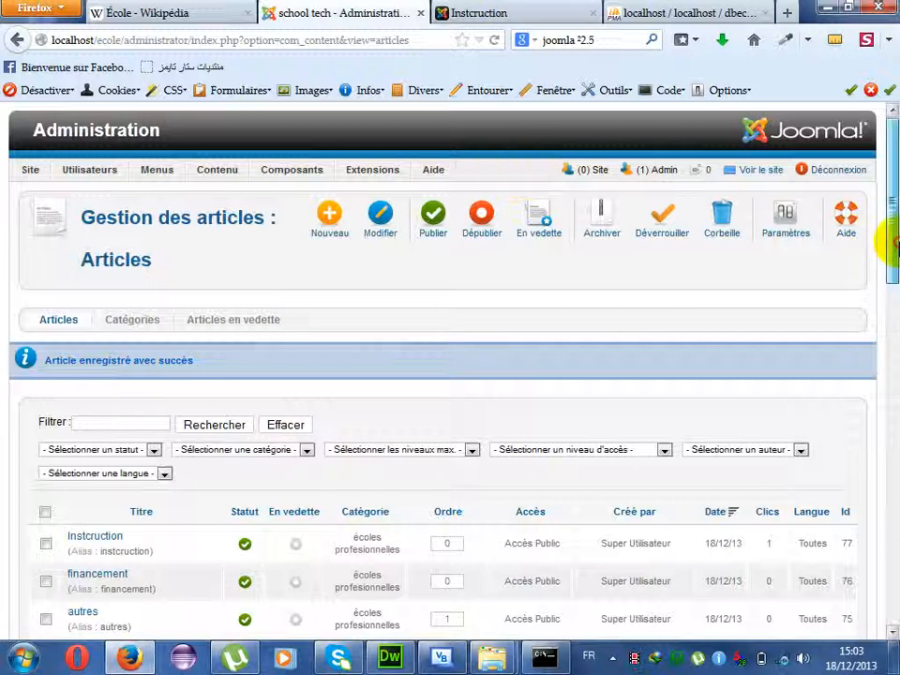
- In the "autres" article, insert a "Lire la suite" break after "prépare l'étudiant à" in the first bullet, and save and close it
{"action": "left_click_drag", "start_coordinate": [891, 246], "coordinate": [891, 292]}
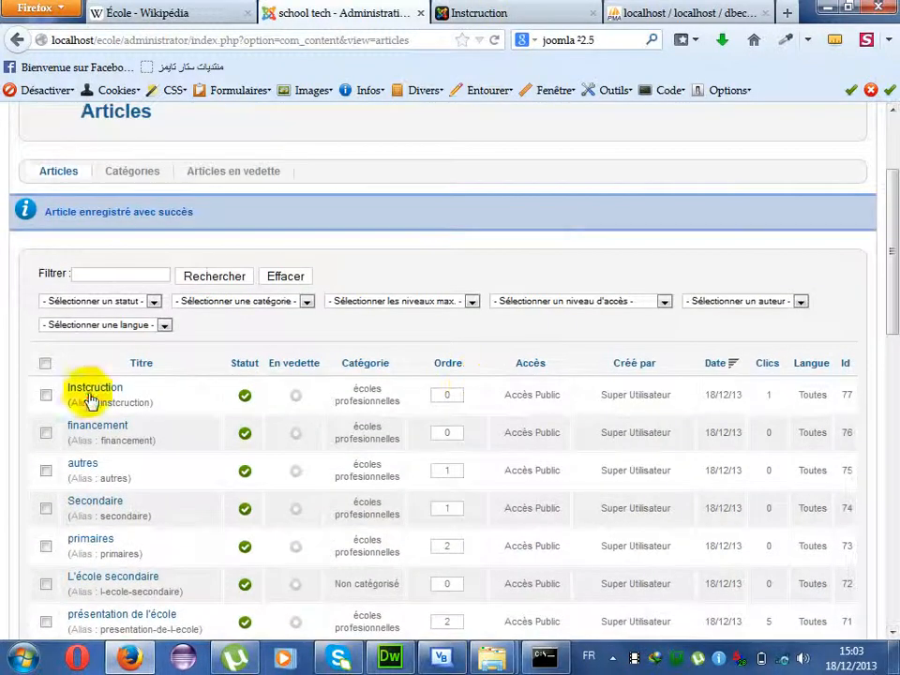
{"action": "left_click", "coordinate": [82, 467]}
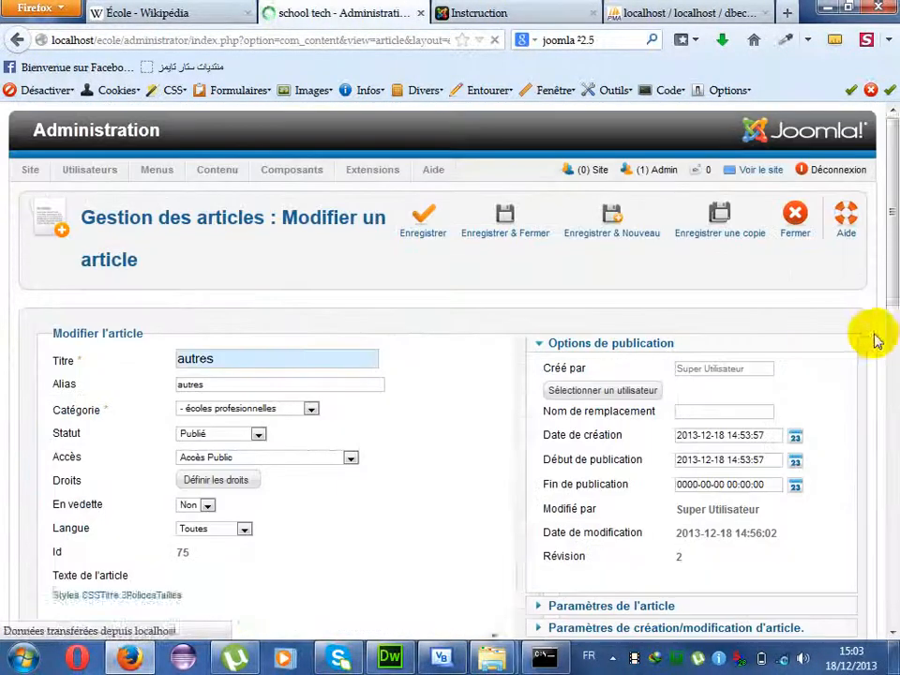
{"action": "left_click_drag", "start_coordinate": [890, 270], "coordinate": [884, 357]}
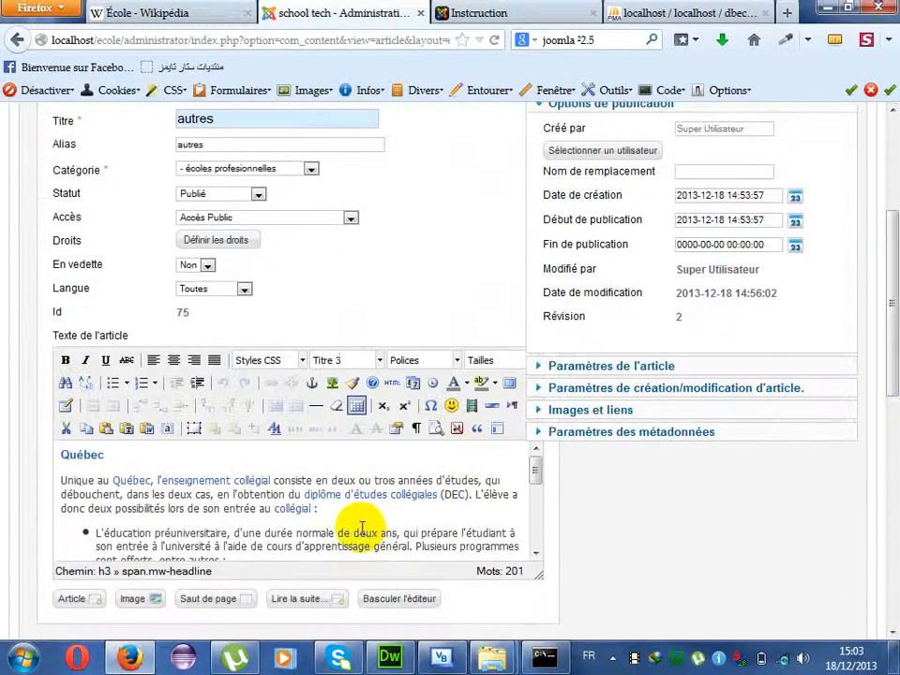
{"action": "left_click", "coordinate": [519, 532]}
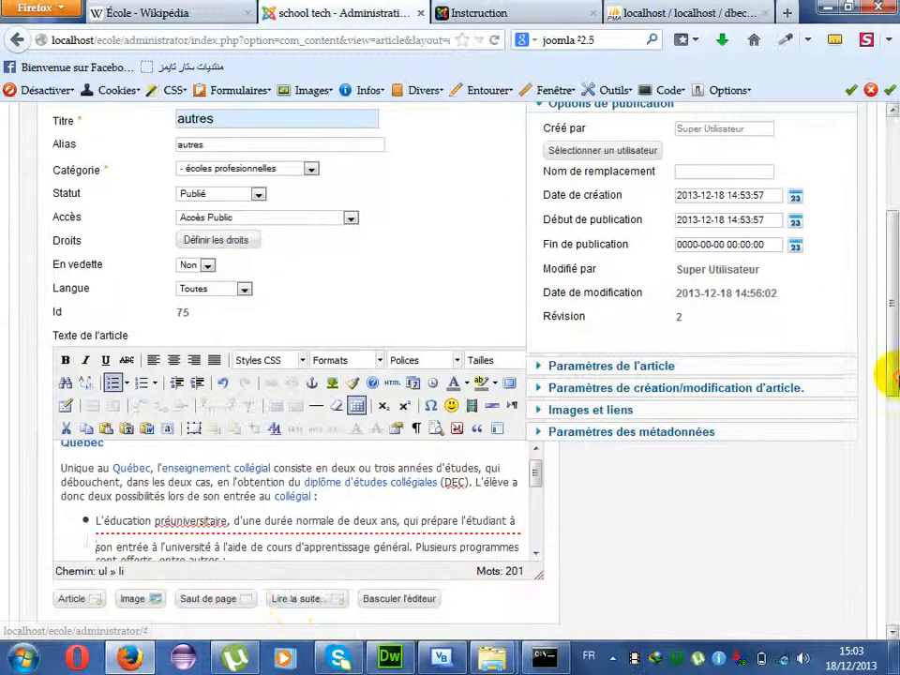
{"action": "left_click_drag", "start_coordinate": [884, 362], "coordinate": [891, 444]}
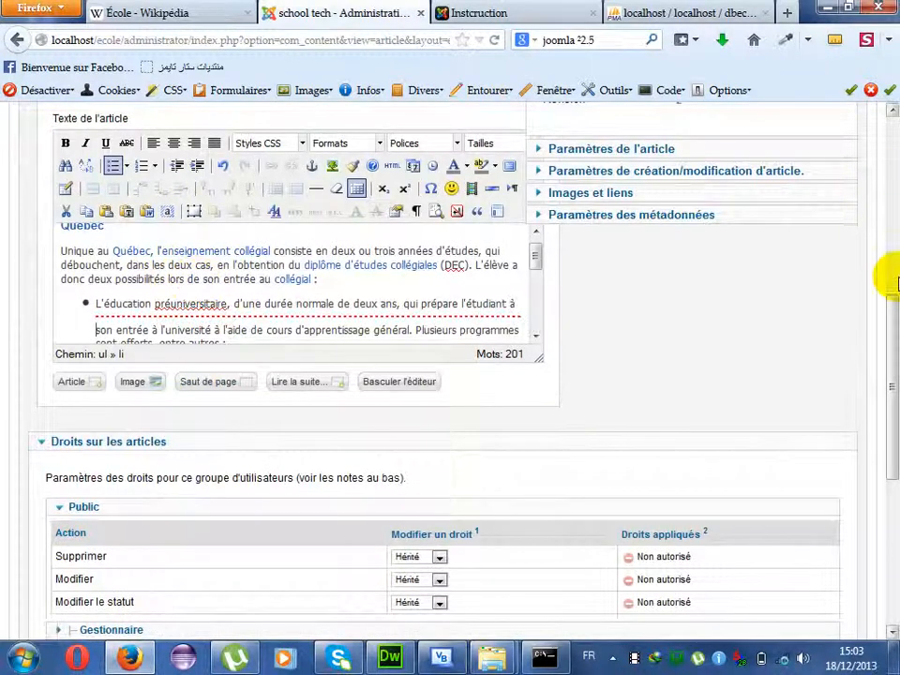
{"action": "left_click_drag", "start_coordinate": [889, 282], "coordinate": [889, 122]}
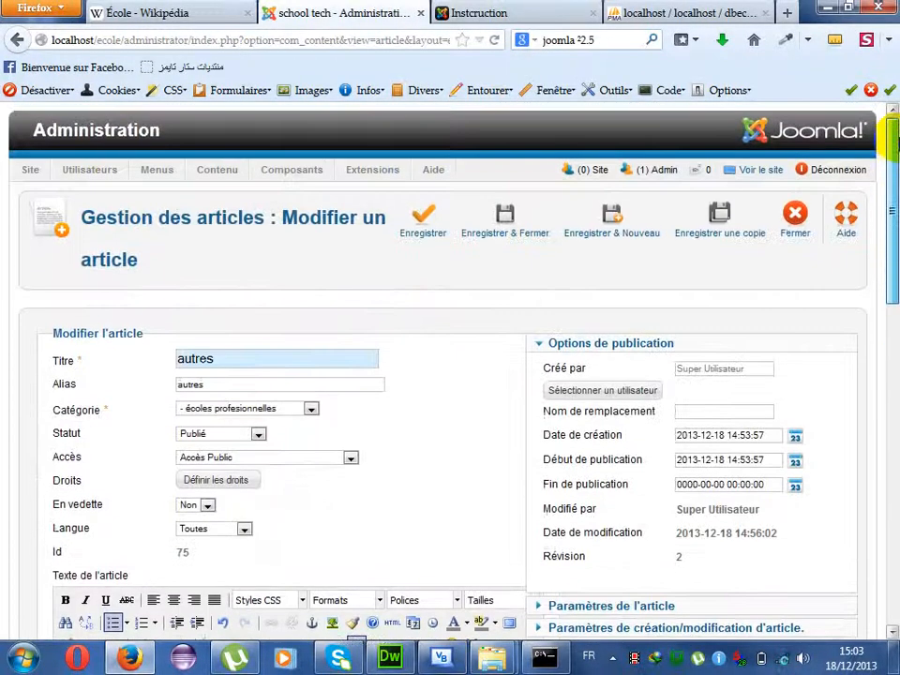
{"action": "left_click", "coordinate": [531, 216]}
- Reload the public "Instcruction" article page and check its edited text
{"action": "left_click", "coordinate": [488, 13]}
{"action": "left_click", "coordinate": [494, 39]}
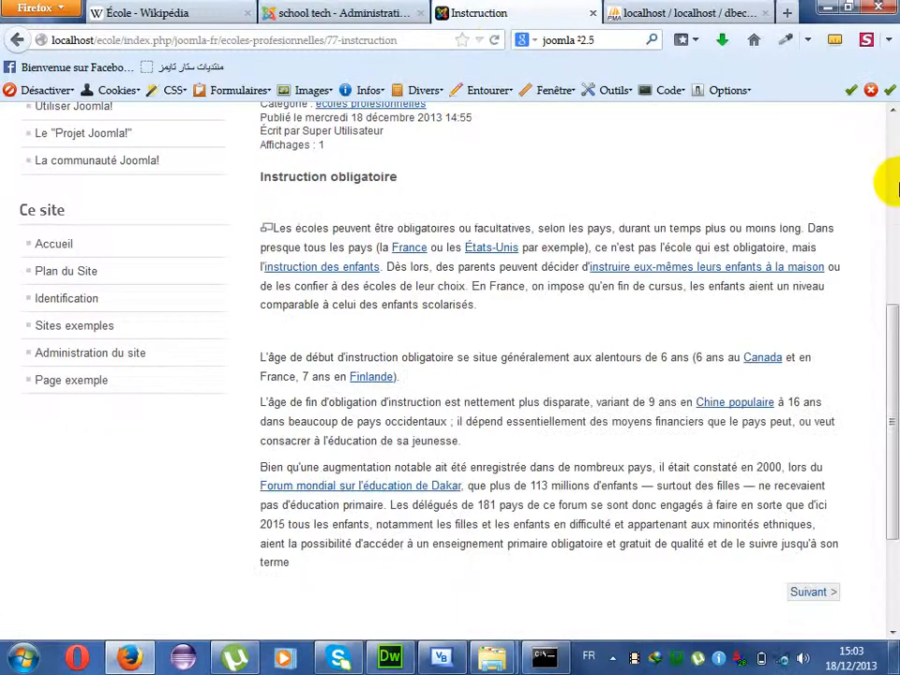
{"action": "left_click_drag", "start_coordinate": [889, 324], "coordinate": [887, 252]}
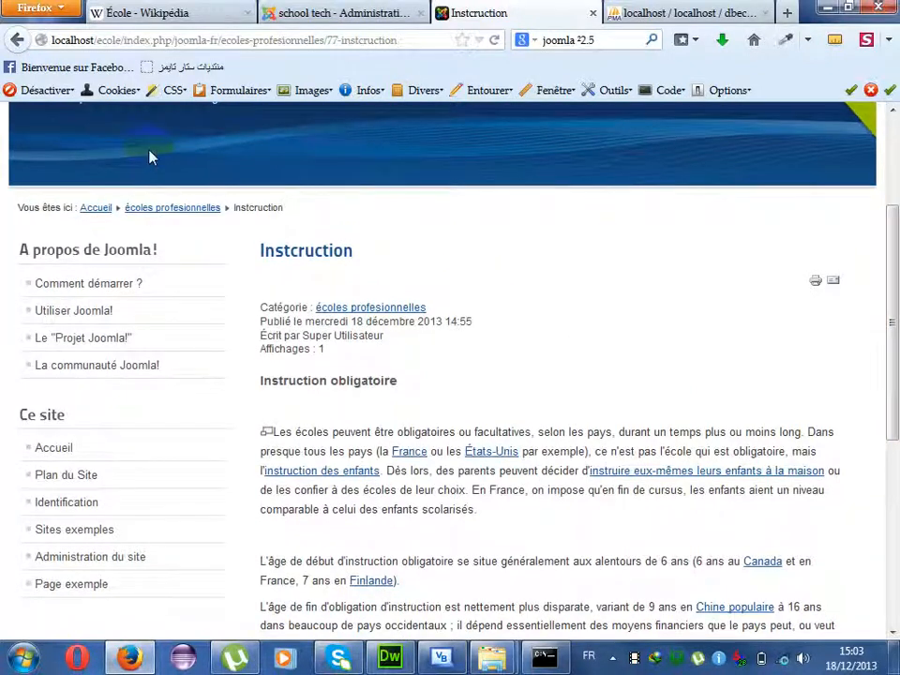
- Return to the public "écoles profesionnelles" blog, reload it, and examine the article introductions and their "Lire la suite" links
{"action": "key", "text": "alt+Left"}
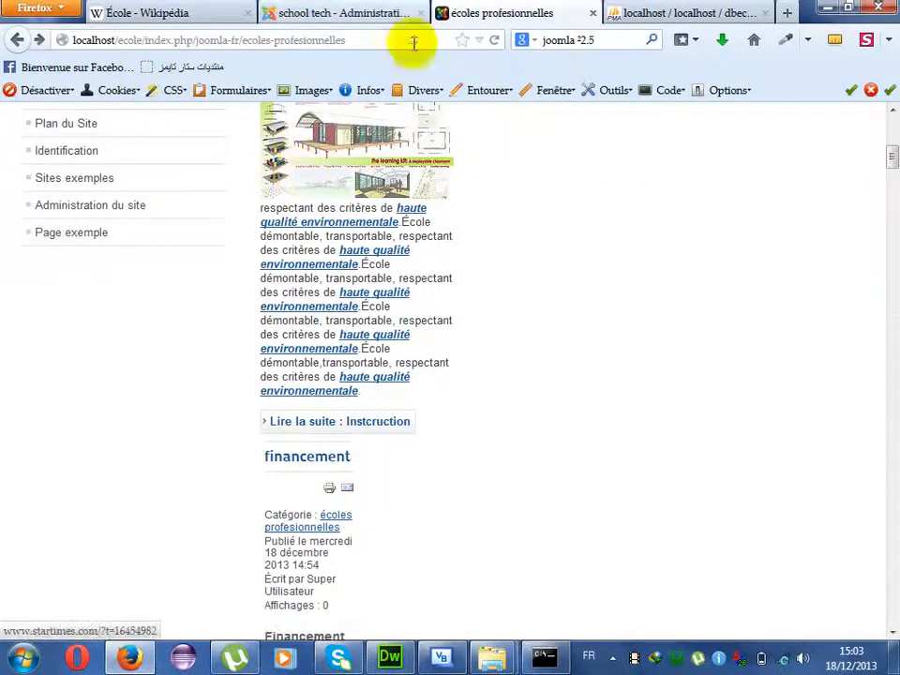
{"action": "left_click", "coordinate": [495, 42]}
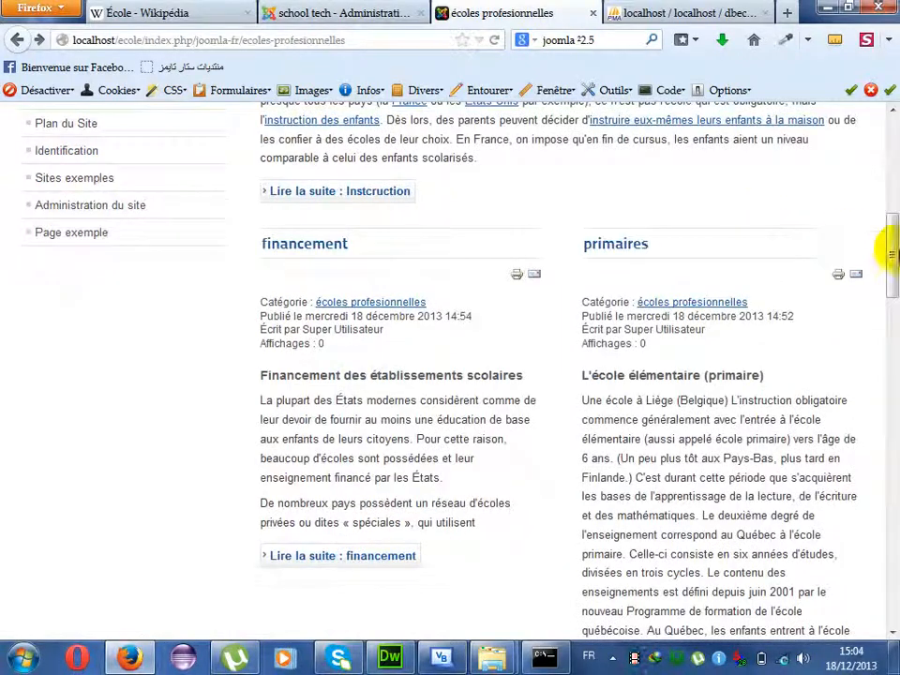
{"action": "left_click_drag", "start_coordinate": [889, 251], "coordinate": [884, 191]}
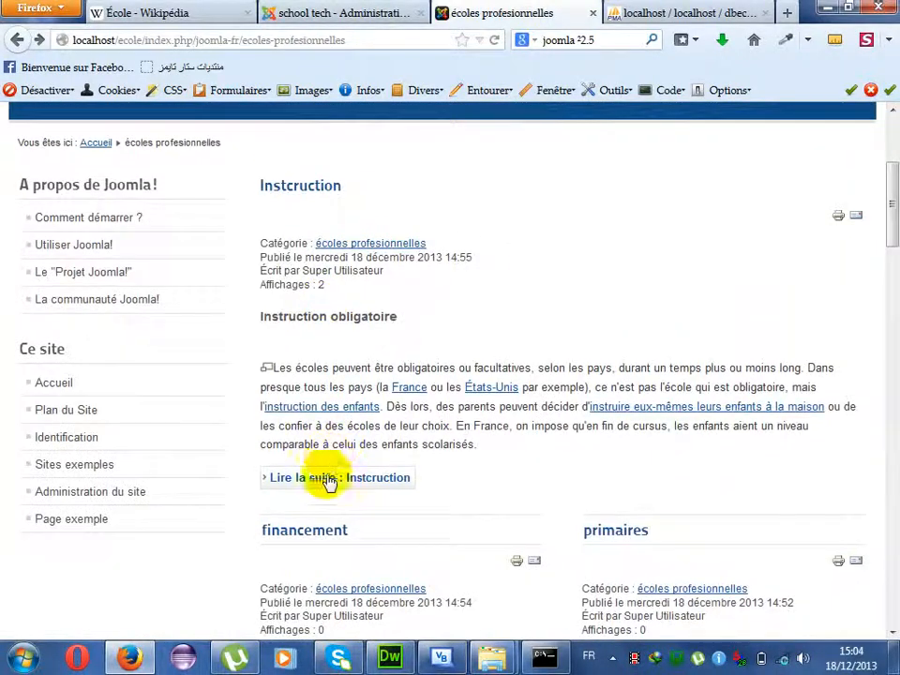
{"action": "left_click_drag", "start_coordinate": [884, 238], "coordinate": [893, 313]}
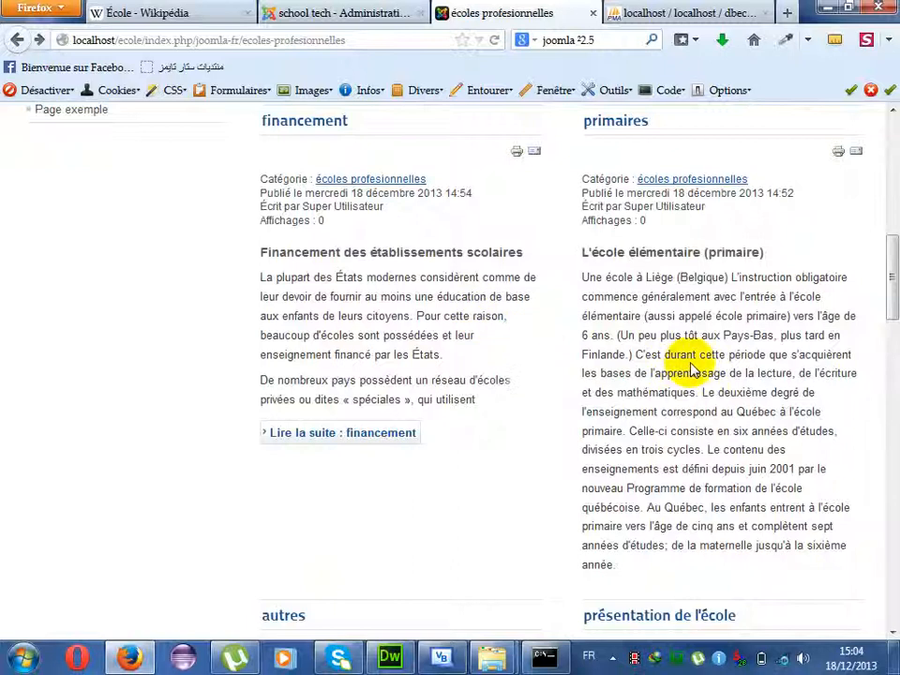
{"action": "left_click_drag", "start_coordinate": [886, 292], "coordinate": [886, 374]}
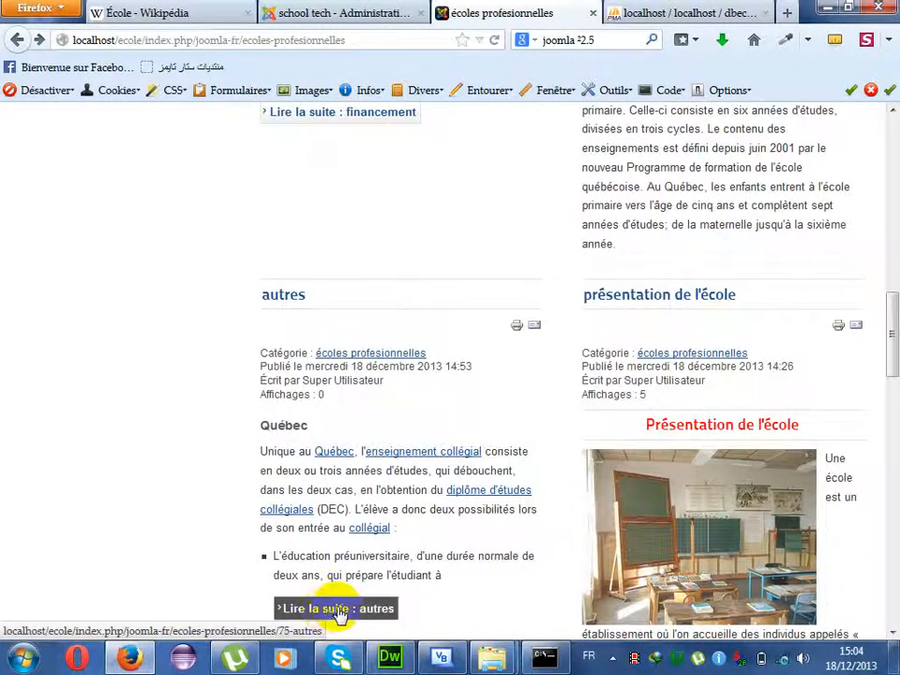
{"action": "left_click_drag", "start_coordinate": [882, 360], "coordinate": [891, 309]}
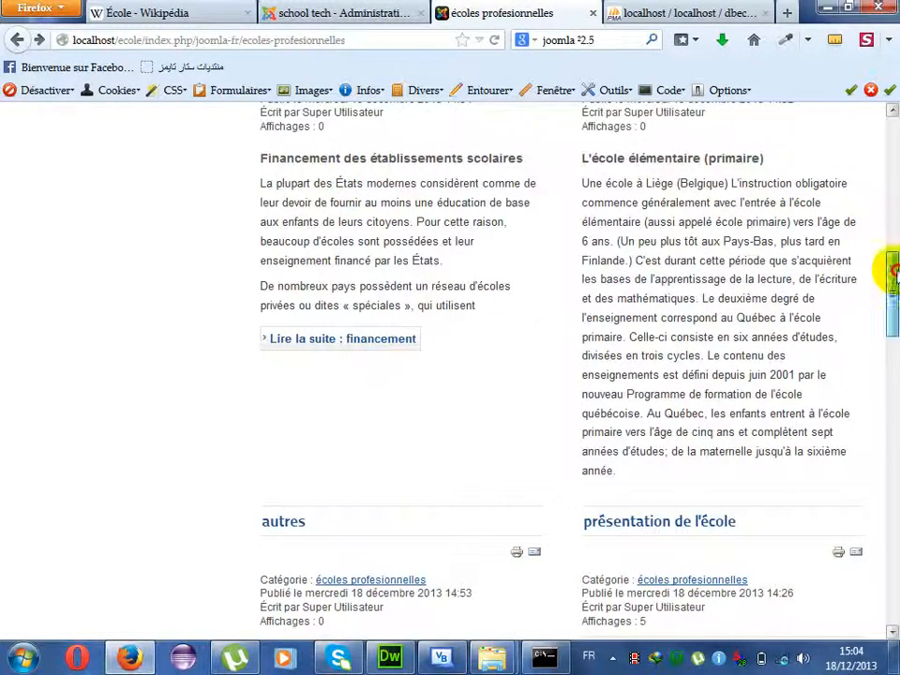
{"action": "scroll", "coordinate": [629, 262], "scroll_direction": "up", "scroll_amount": 3}
- In the "primaires" article in the administration, insert a "Lire la suite" break after "consiste en six années", and save and close it
{"action": "left_click", "coordinate": [360, 11]}
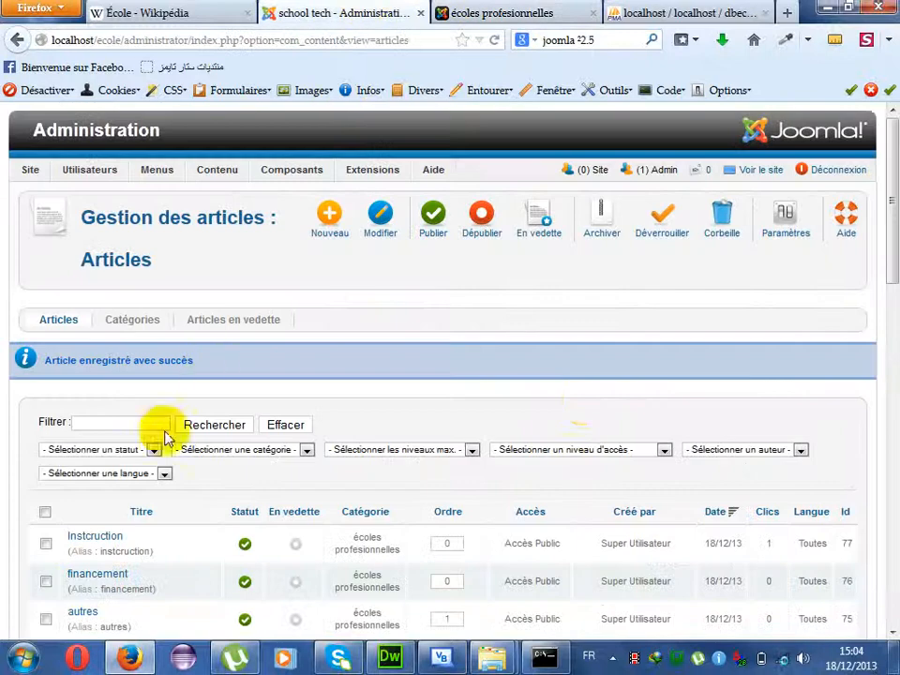
{"action": "left_click_drag", "start_coordinate": [892, 174], "coordinate": [891, 261]}
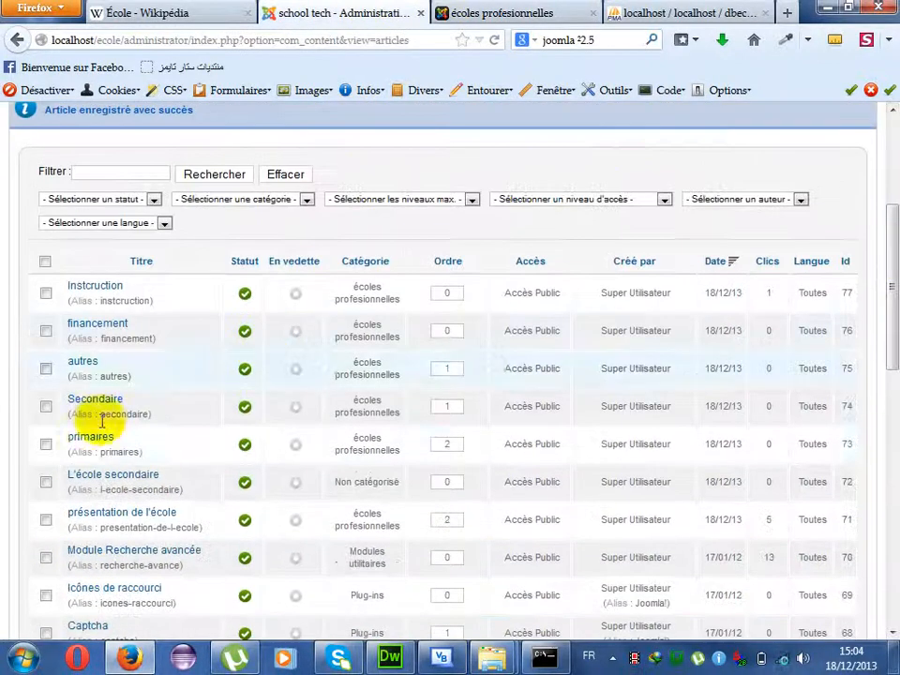
{"action": "left_click", "coordinate": [98, 446]}
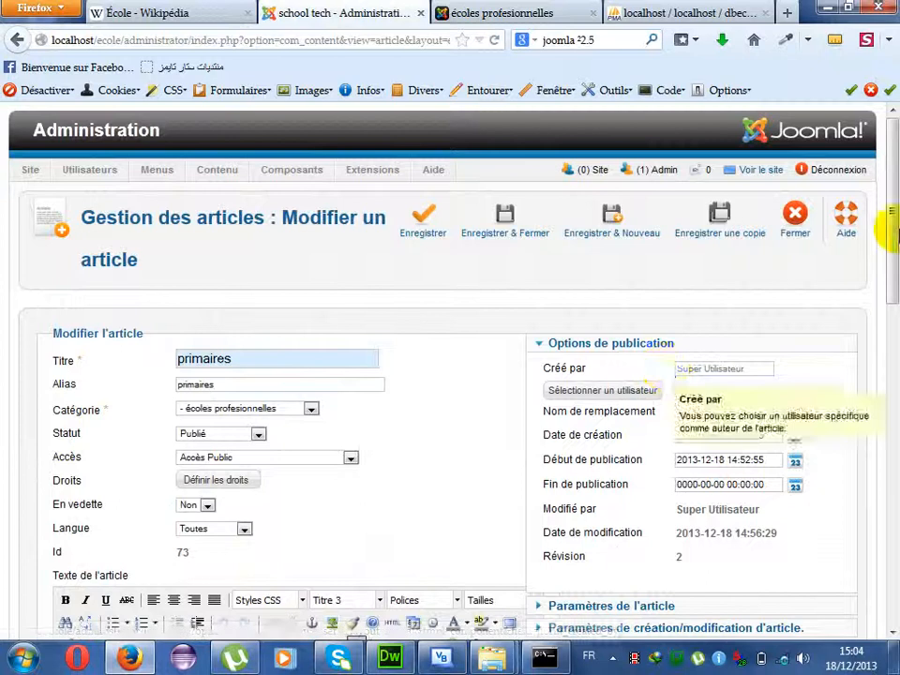
{"action": "scroll", "coordinate": [893, 325], "scroll_direction": "down", "scroll_amount": 6}
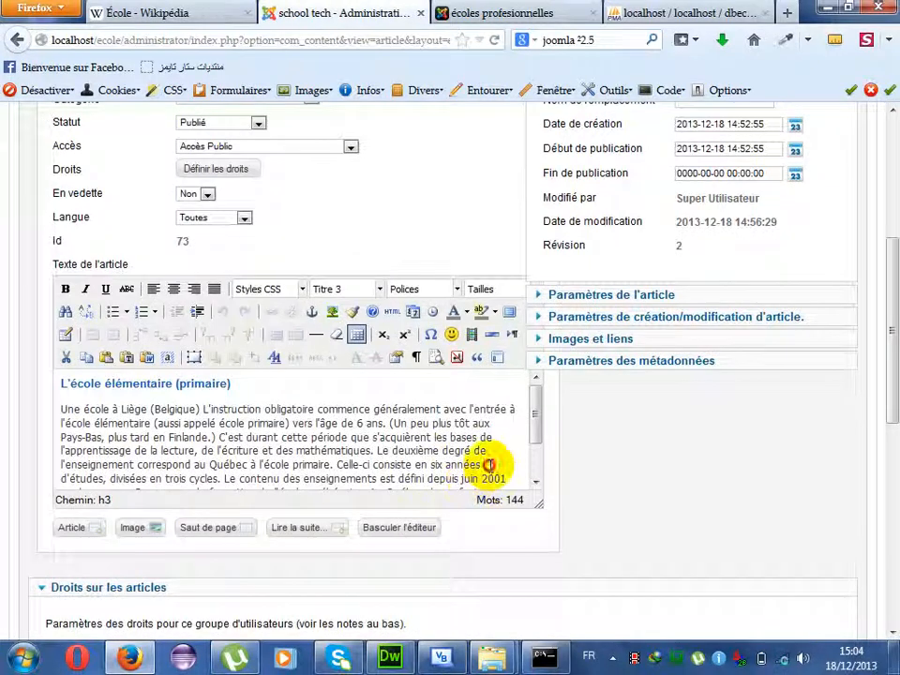
{"action": "left_click", "coordinate": [298, 527]}
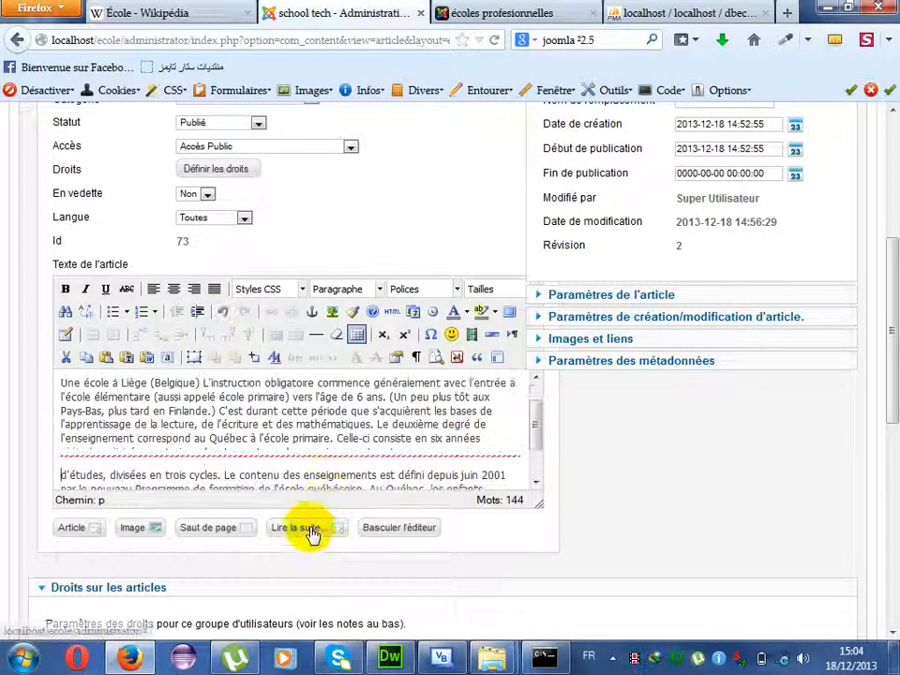
{"action": "scroll", "coordinate": [886, 233], "scroll_direction": "up", "scroll_amount": 6}
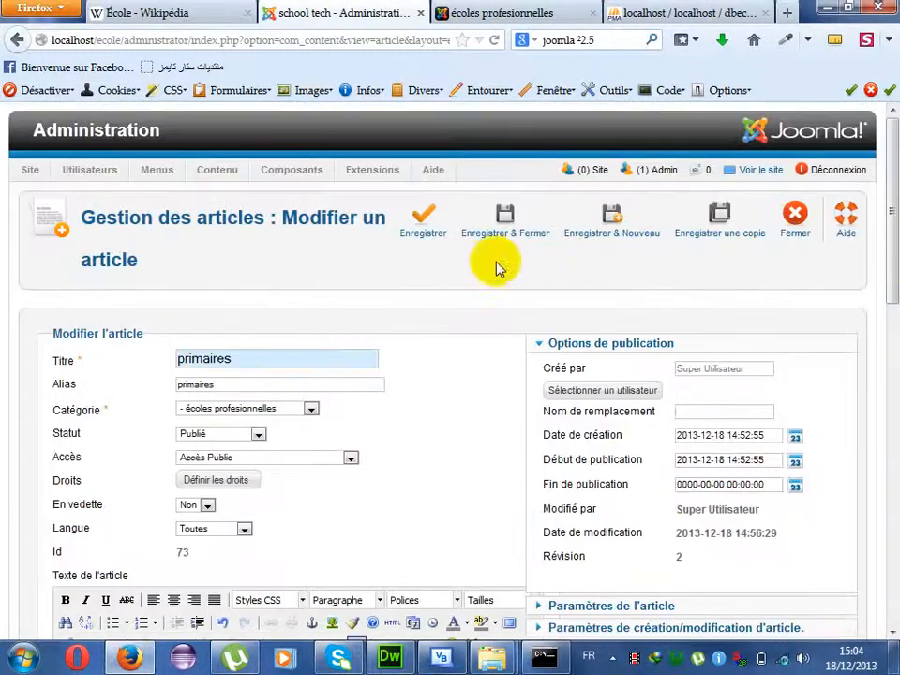
{"action": "left_click", "coordinate": [500, 234]}
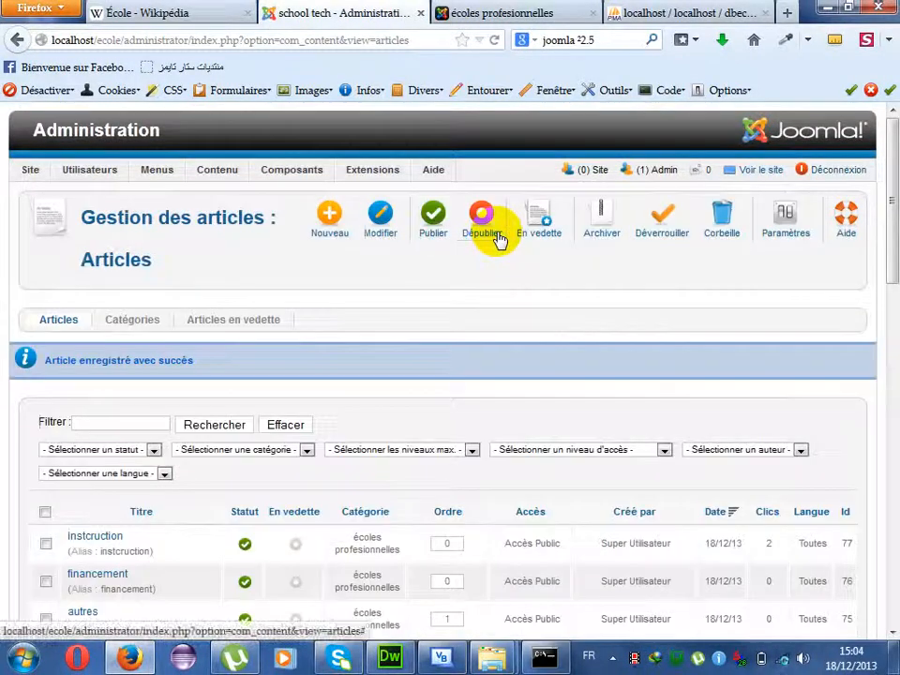
- In the "Secondaire" article, insert a "Lire la suite" break after "les différents pays peuvent être", and save and close it
{"action": "left_click_drag", "start_coordinate": [889, 239], "coordinate": [886, 335]}
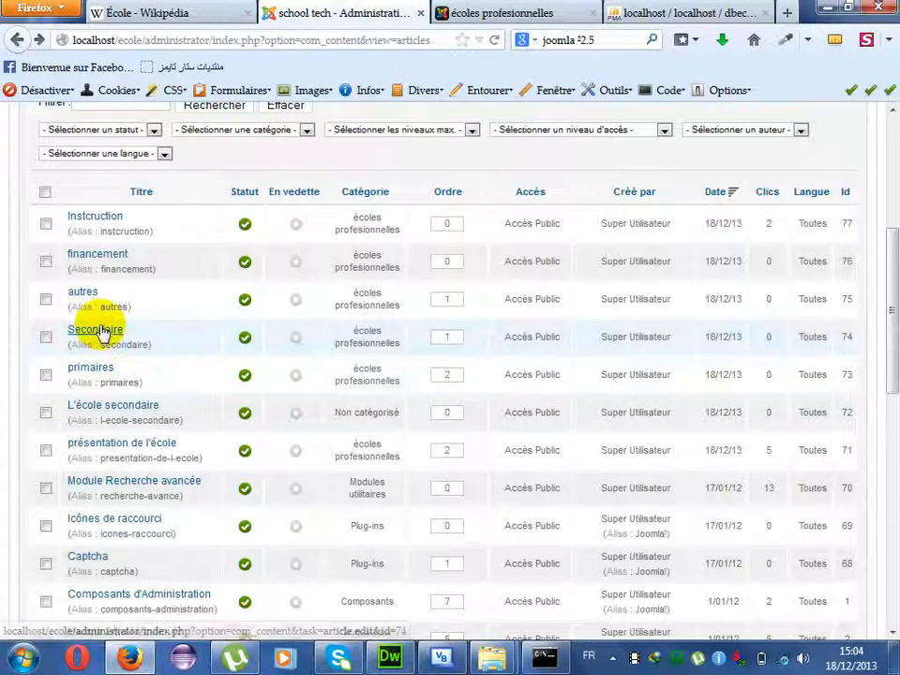
{"action": "left_click", "coordinate": [98, 330]}
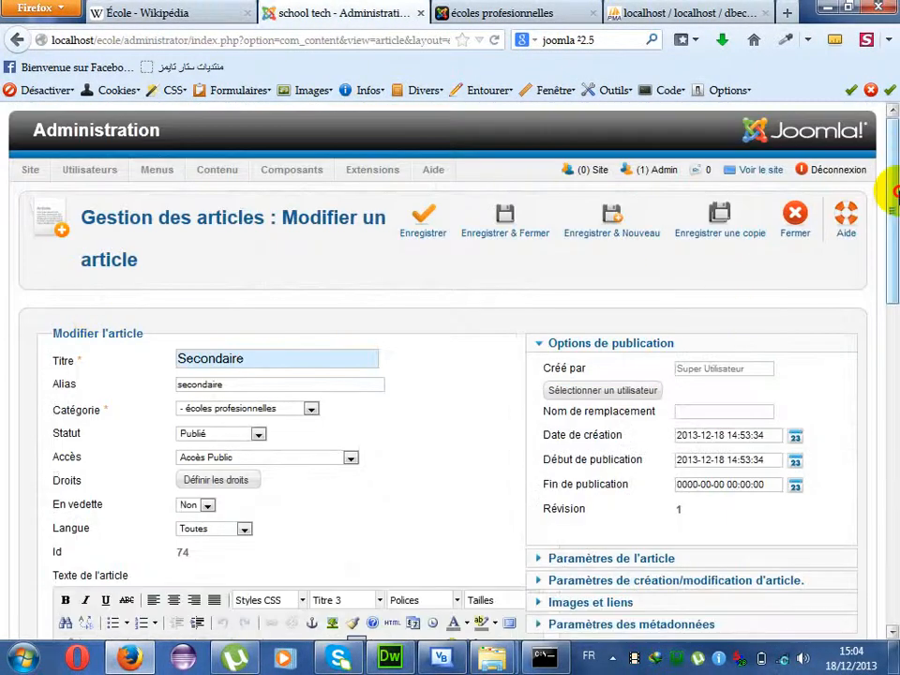
{"action": "left_click_drag", "start_coordinate": [891, 192], "coordinate": [886, 257]}
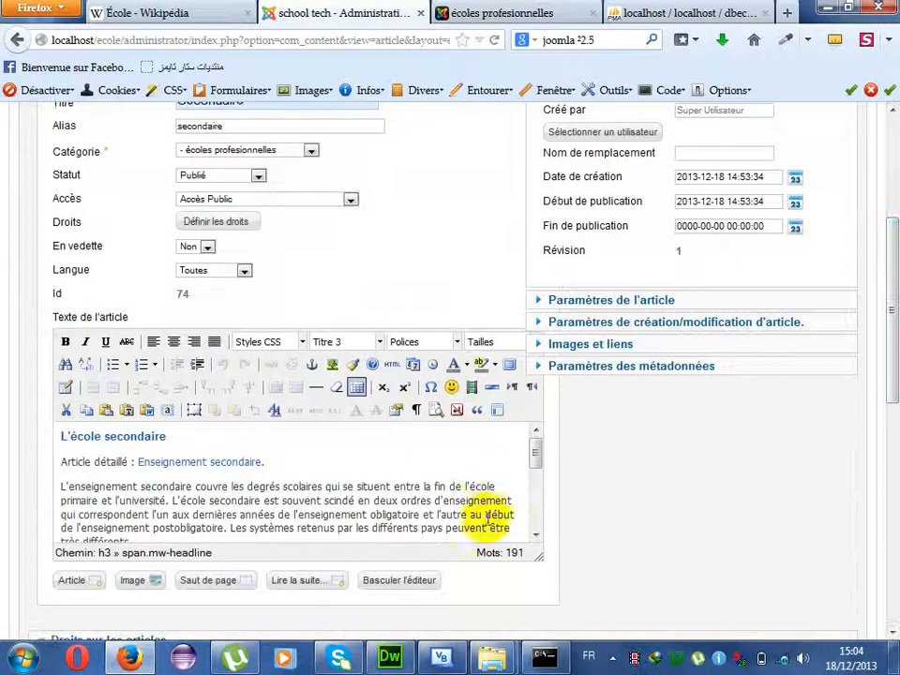
{"action": "left_click", "coordinate": [518, 530]}
{"action": "left_click", "coordinate": [327, 588]}
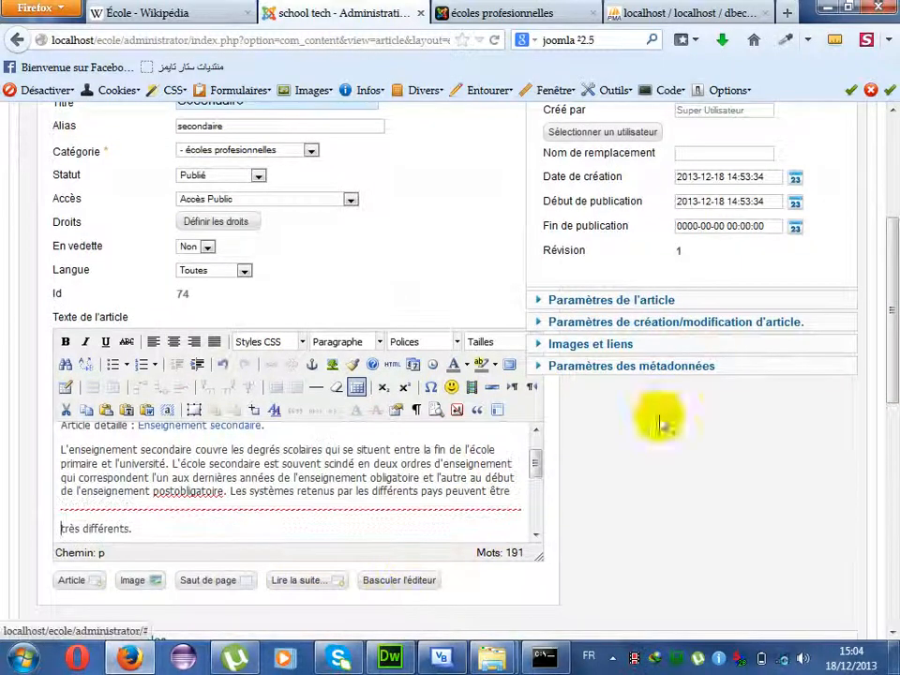
{"action": "left_click_drag", "start_coordinate": [891, 333], "coordinate": [890, 230]}
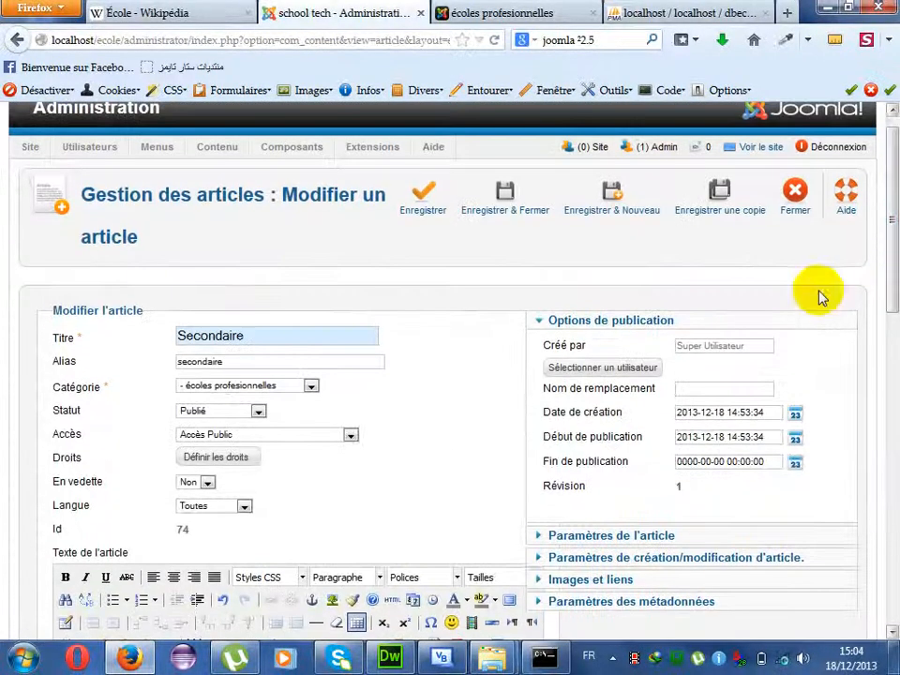
{"action": "left_click", "coordinate": [521, 211]}
- Reload the public "écoles profesionnelles" blog and check the article introductions for any still shown without a "Lire la suite" link
{"action": "left_click", "coordinate": [526, 12]}
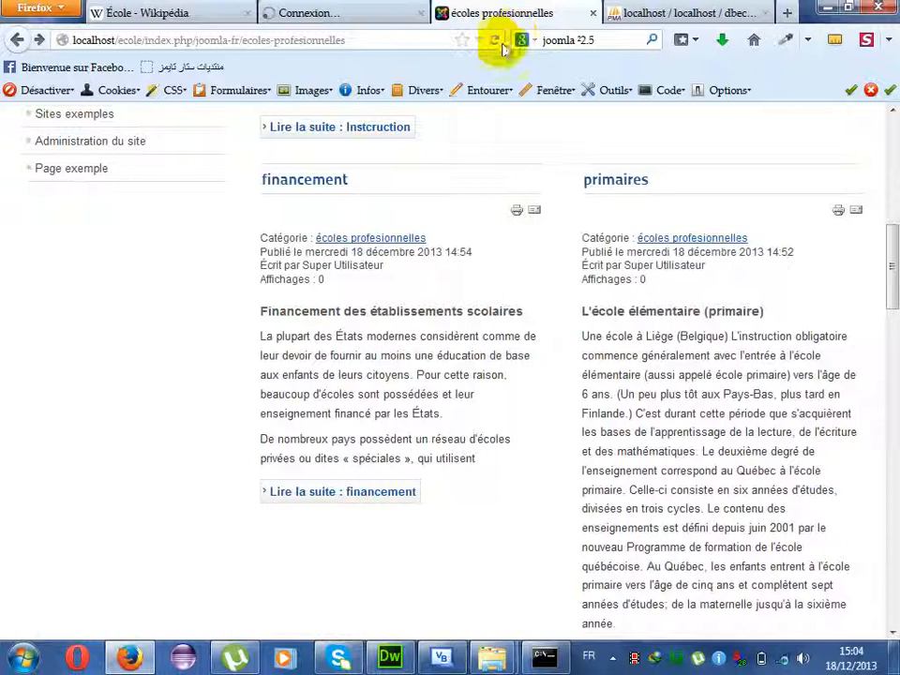
{"action": "left_click", "coordinate": [496, 43]}
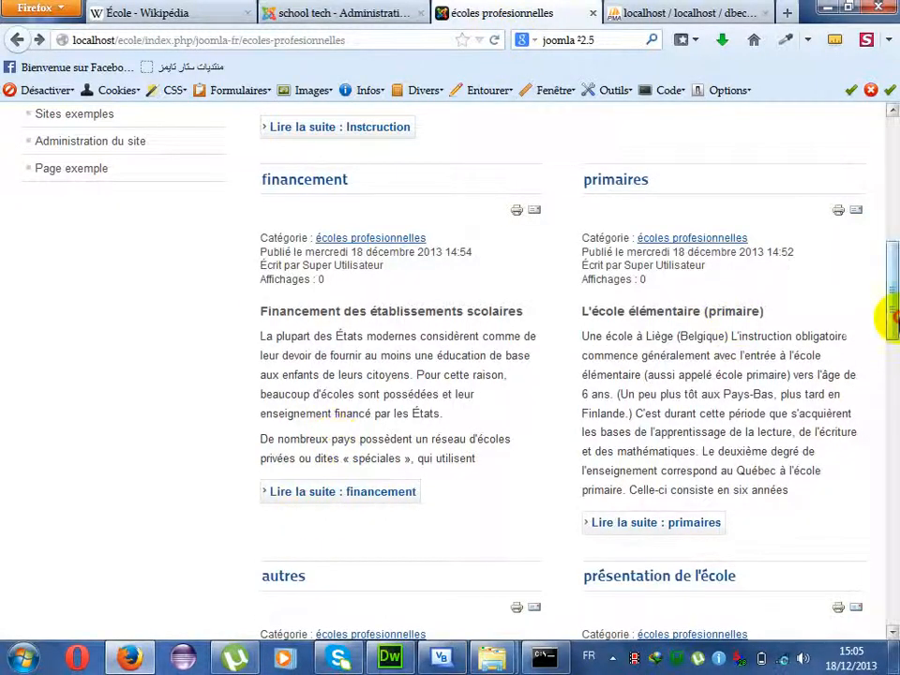
{"action": "left_click_drag", "start_coordinate": [891, 301], "coordinate": [678, 337]}
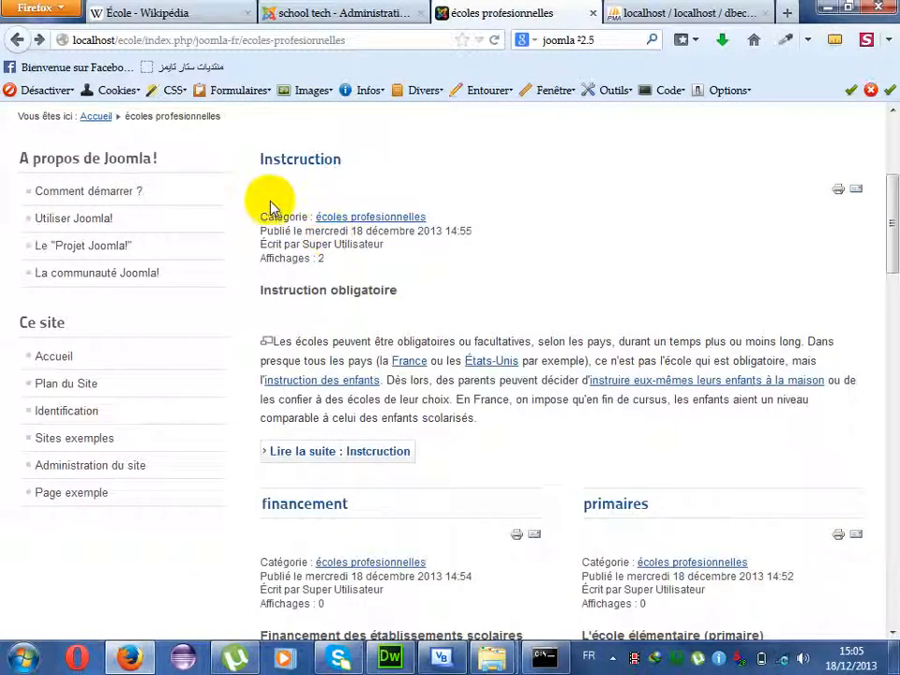
{"action": "left_click_drag", "start_coordinate": [255, 172], "coordinate": [478, 422]}
{"action": "left_click_drag", "start_coordinate": [897, 270], "coordinate": [891, 364]}
{"action": "left_click_drag", "start_coordinate": [647, 376], "coordinate": [798, 362]}
- In the "présentation de l'école" article, insert a "Lire la suite" break after "sphère des tâches productives.", and save and close it
{"action": "left_click", "coordinate": [306, 13]}
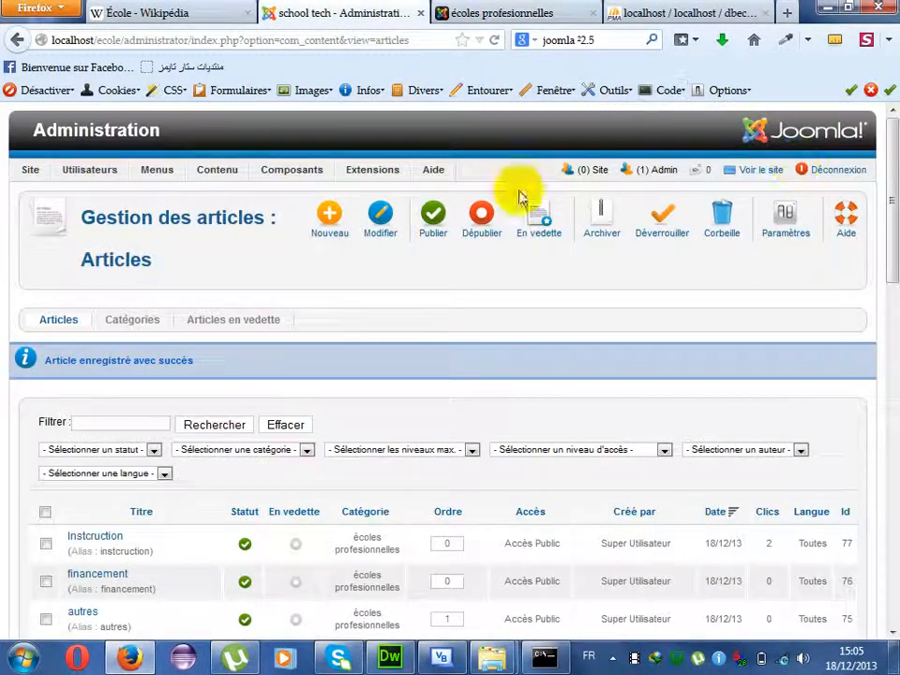
{"action": "left_click_drag", "start_coordinate": [894, 234], "coordinate": [894, 298]}
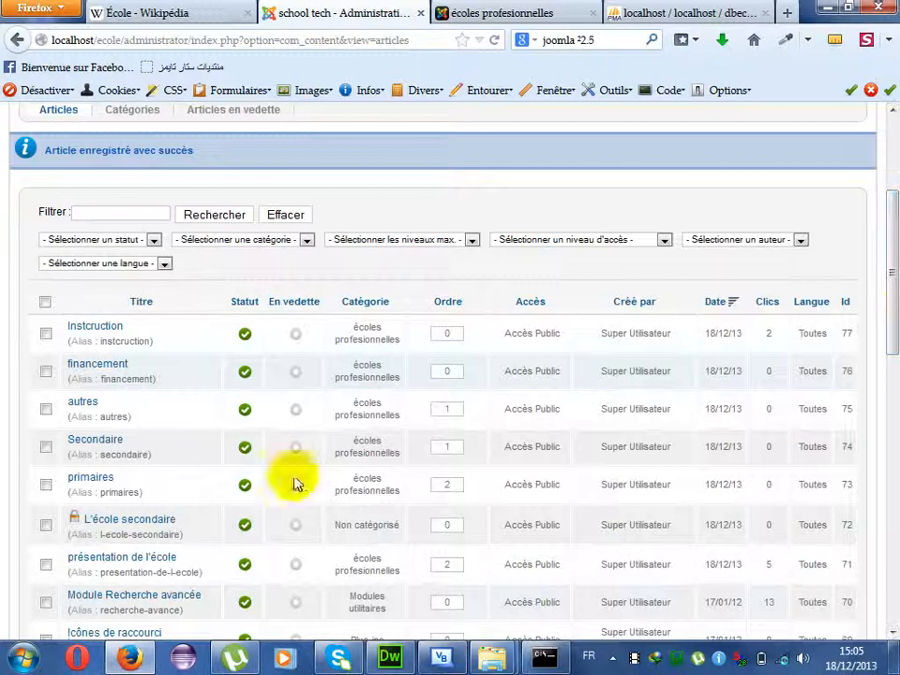
{"action": "left_click", "coordinate": [148, 563]}
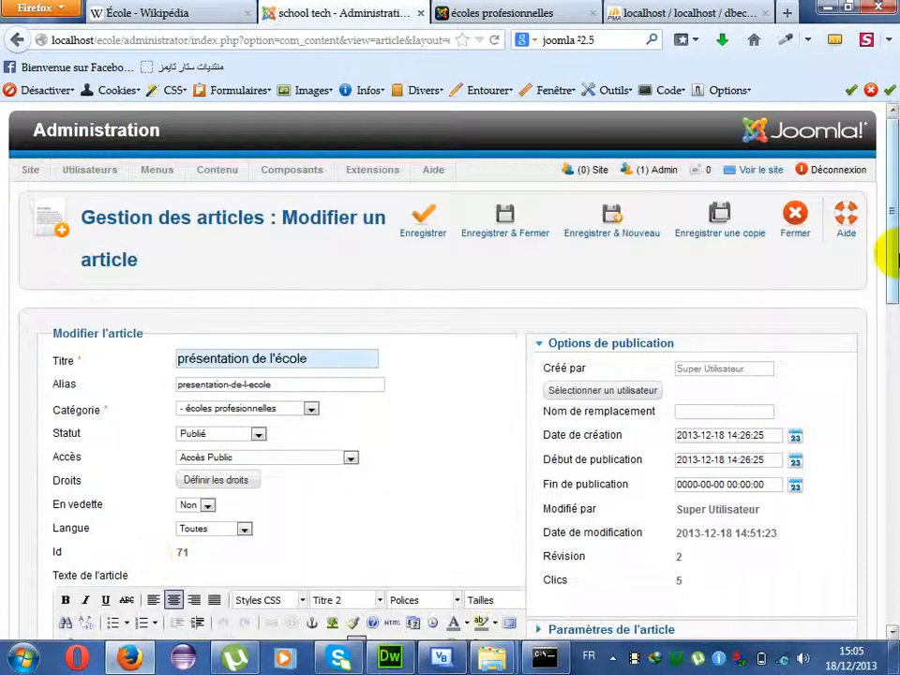
{"action": "left_click_drag", "start_coordinate": [889, 253], "coordinate": [886, 362]}
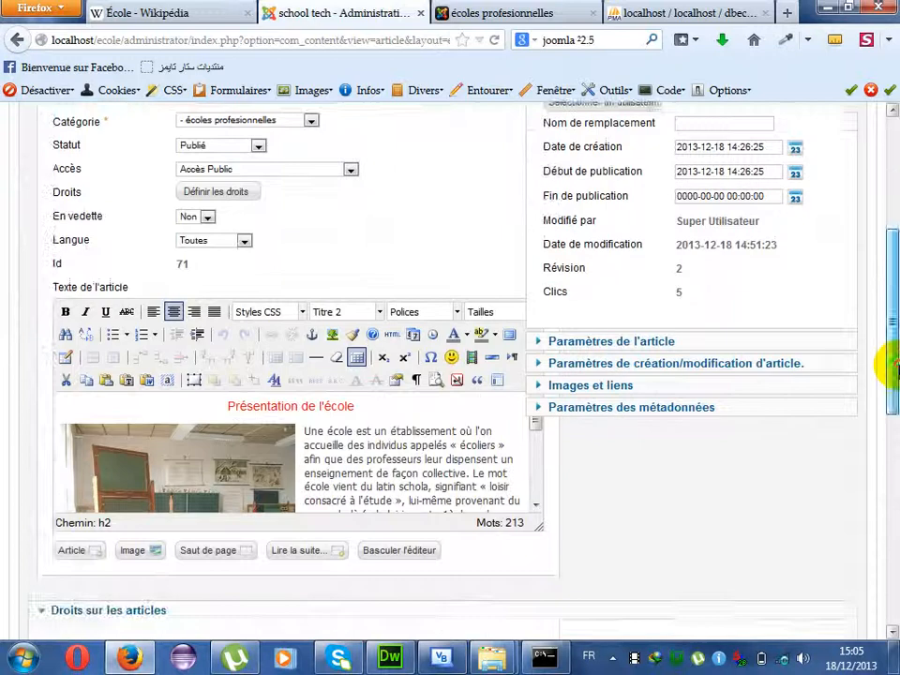
{"action": "scroll", "coordinate": [539, 438], "scroll_direction": "down", "scroll_amount": 2}
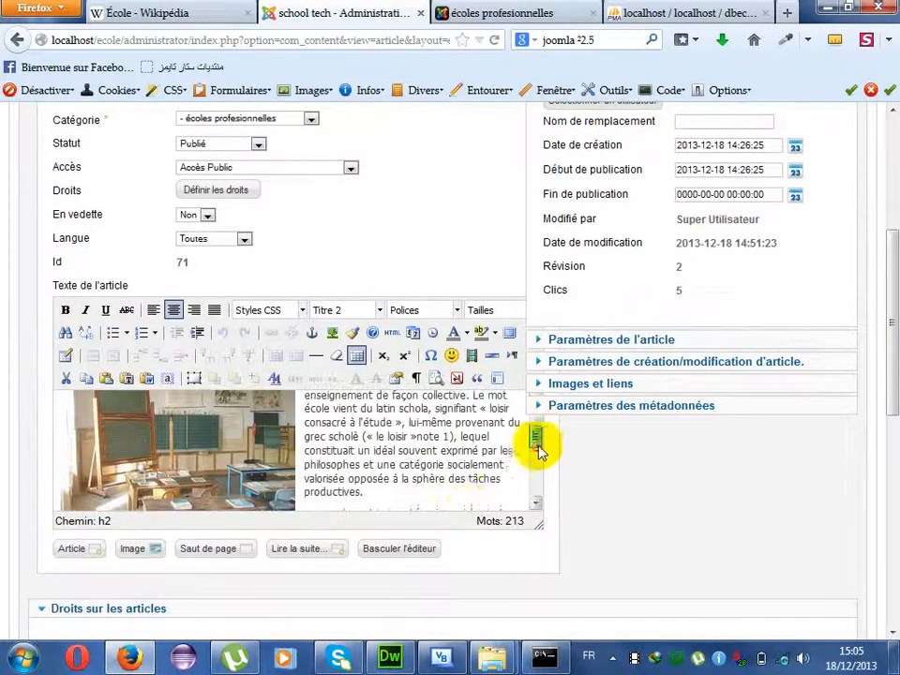
{"action": "left_click", "coordinate": [462, 498]}
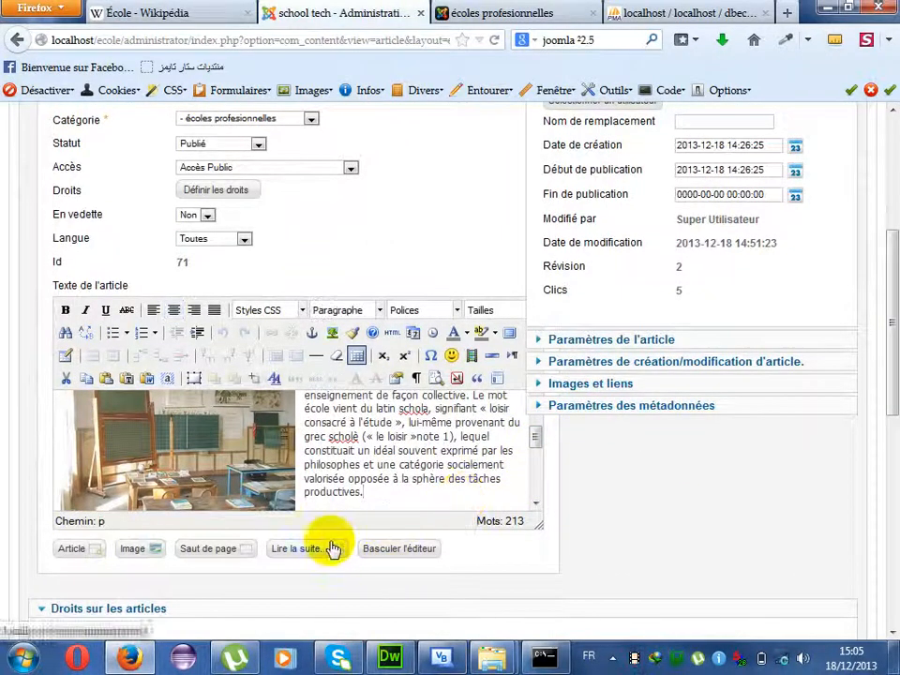
{"action": "left_click", "coordinate": [339, 551]}
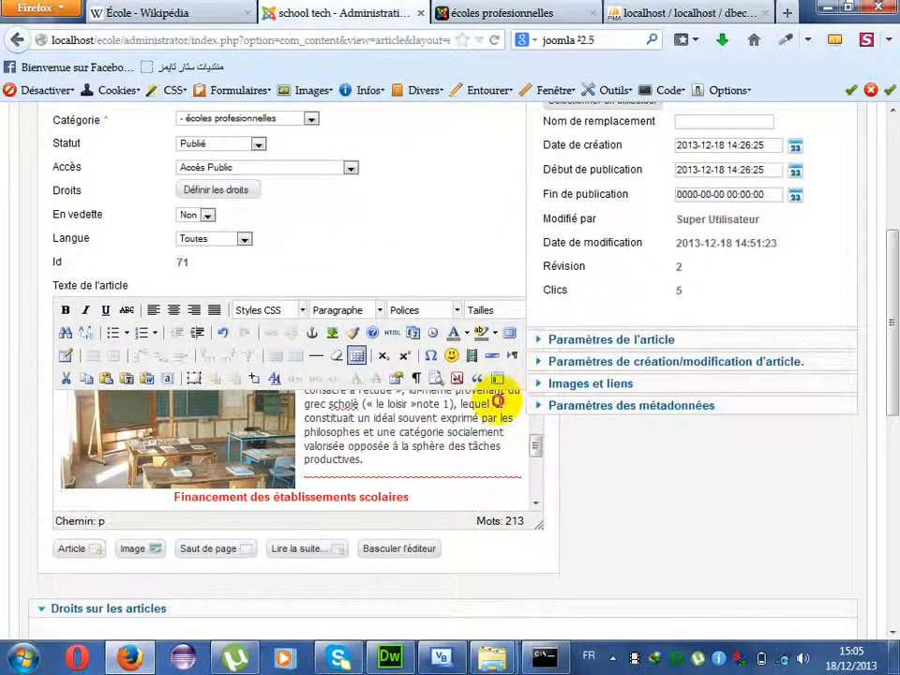
{"action": "left_click_drag", "start_coordinate": [887, 360], "coordinate": [886, 251]}
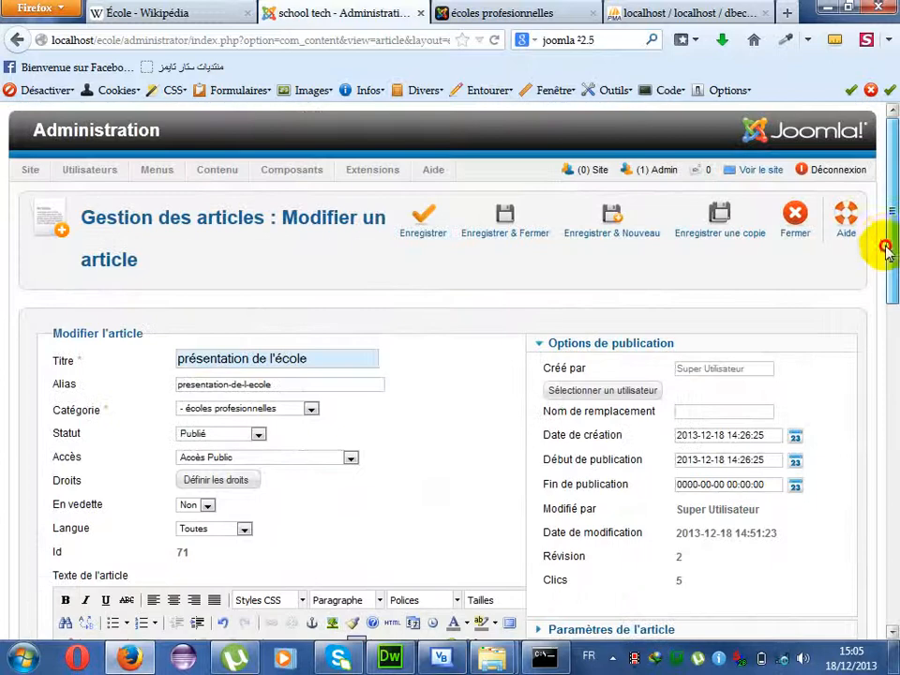
{"action": "left_click", "coordinate": [498, 211]}
- Reload the public "écoles profesionnelles" blog and check the shortened "présentation de l'école" article and the other introductions
{"action": "left_click", "coordinate": [502, 13]}
{"action": "left_click", "coordinate": [494, 45]}
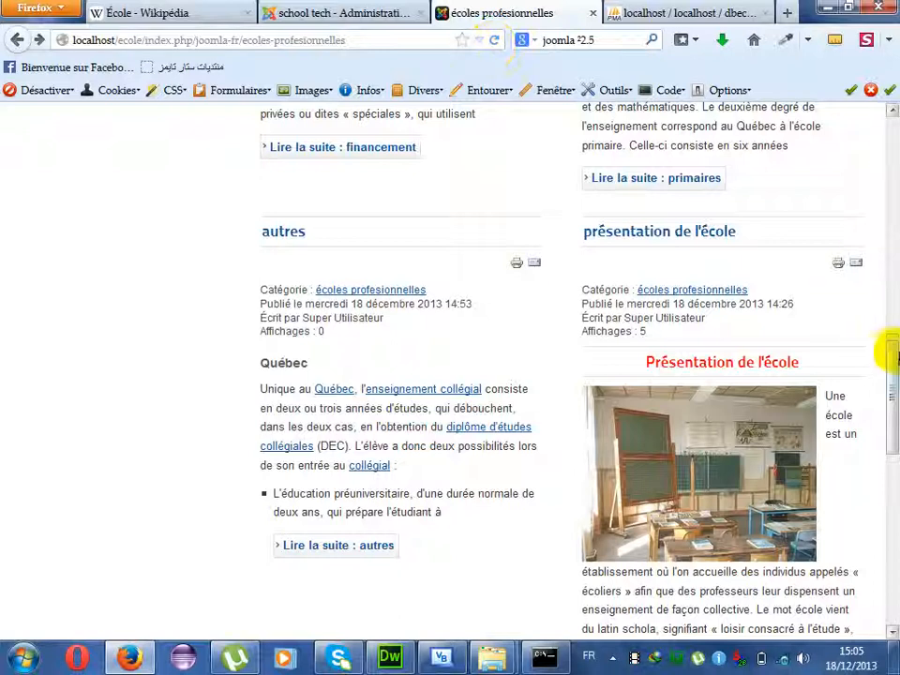
{"action": "left_click_drag", "start_coordinate": [887, 357], "coordinate": [893, 427]}
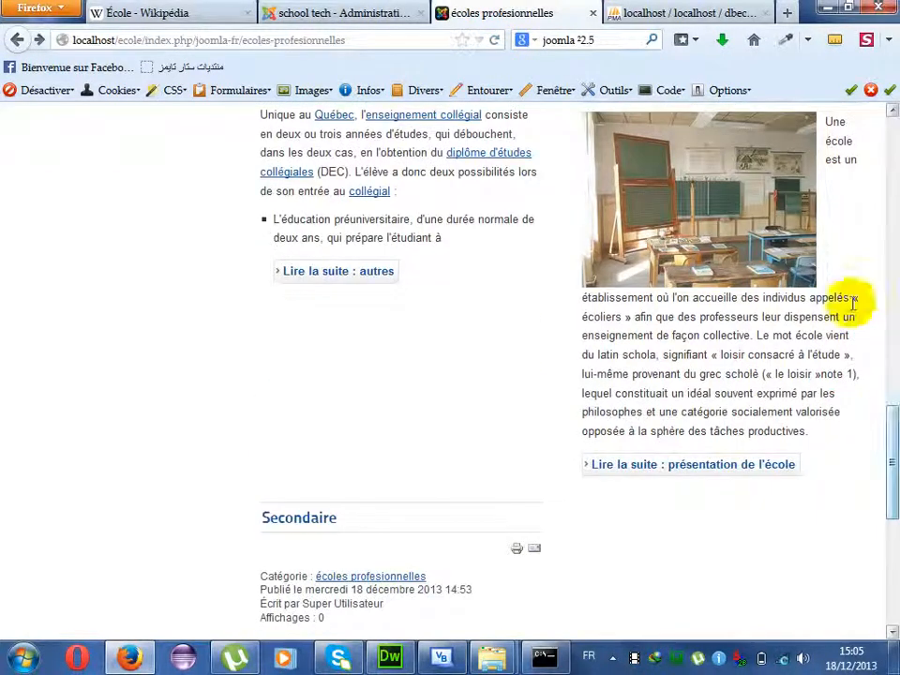
{"action": "left_click_drag", "start_coordinate": [893, 426], "coordinate": [890, 250]}
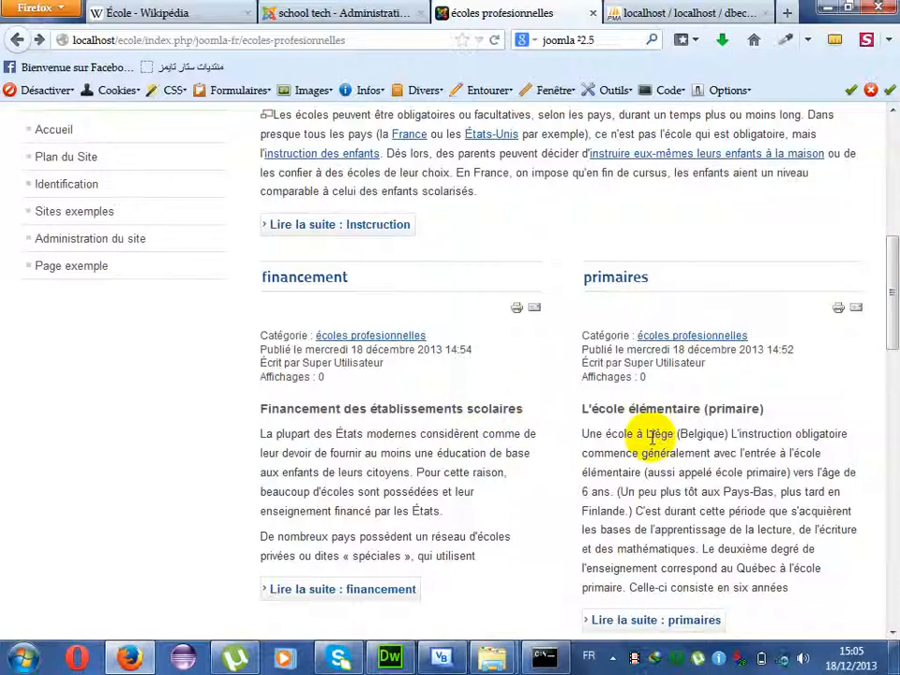
{"action": "left_click_drag", "start_coordinate": [891, 246], "coordinate": [890, 145]}
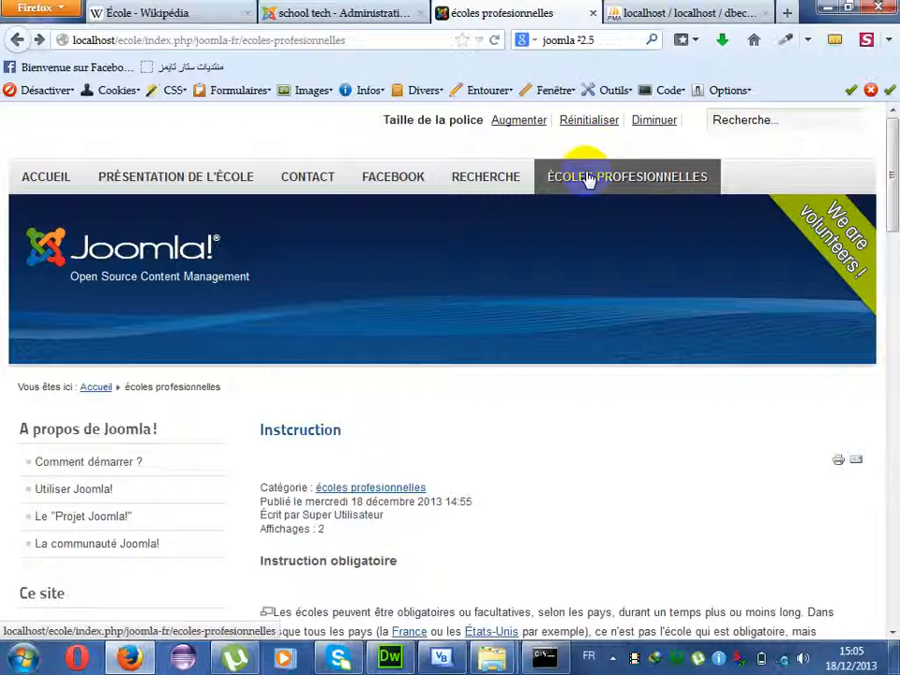
- Edit the "écoles profesionnelles" link of the Menu Haut and change its link type to "Liste des articles d'une catégorie"
{"action": "left_click", "coordinate": [309, 13]}
{"action": "mouse_move", "coordinate": [291, 169]}
{"action": "mouse_move", "coordinate": [274, 194]}
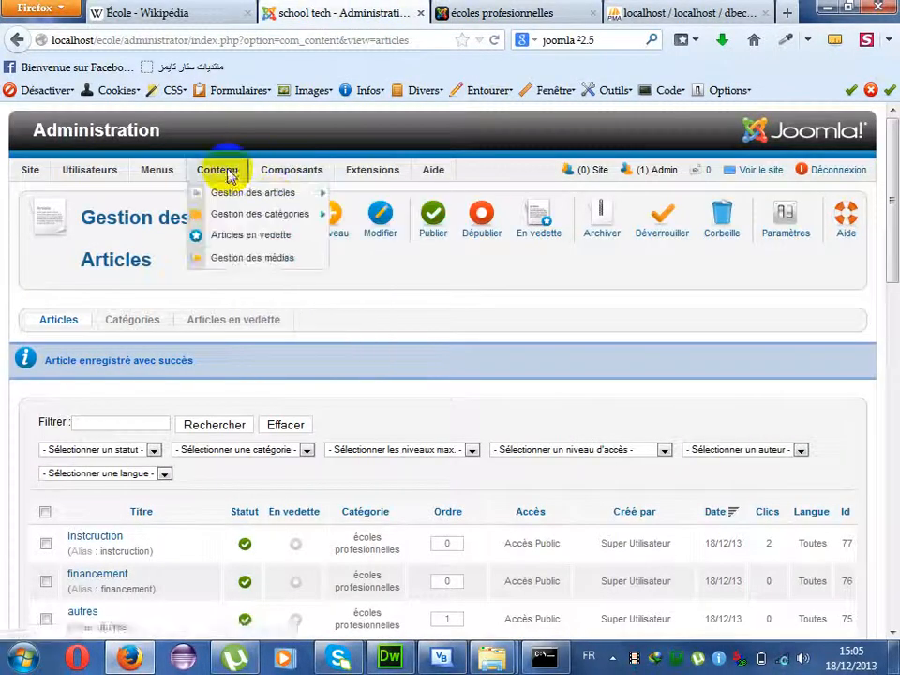
{"action": "mouse_move", "coordinate": [172, 183]}
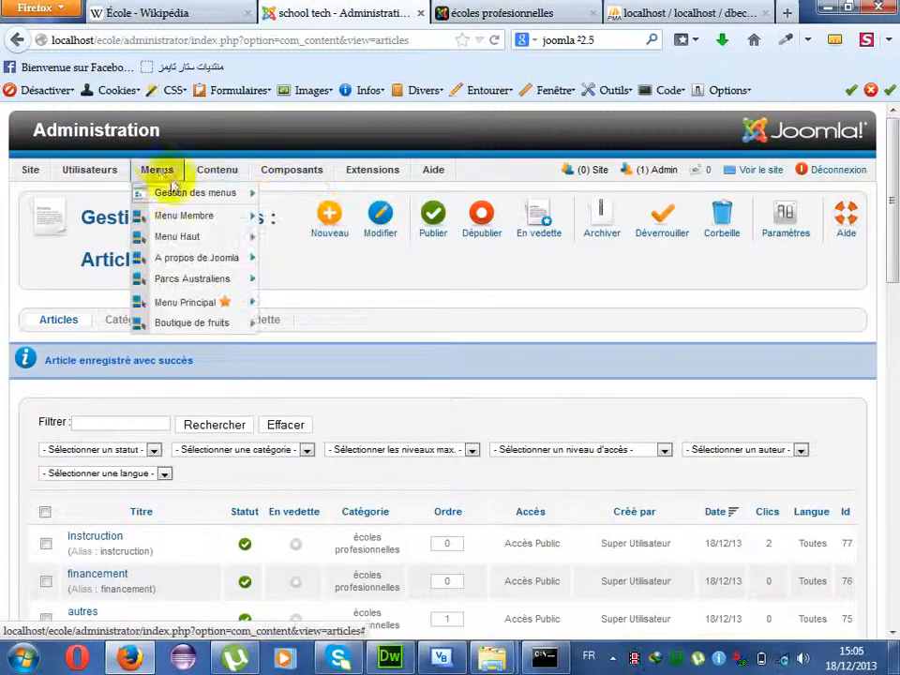
{"action": "left_click", "coordinate": [184, 237]}
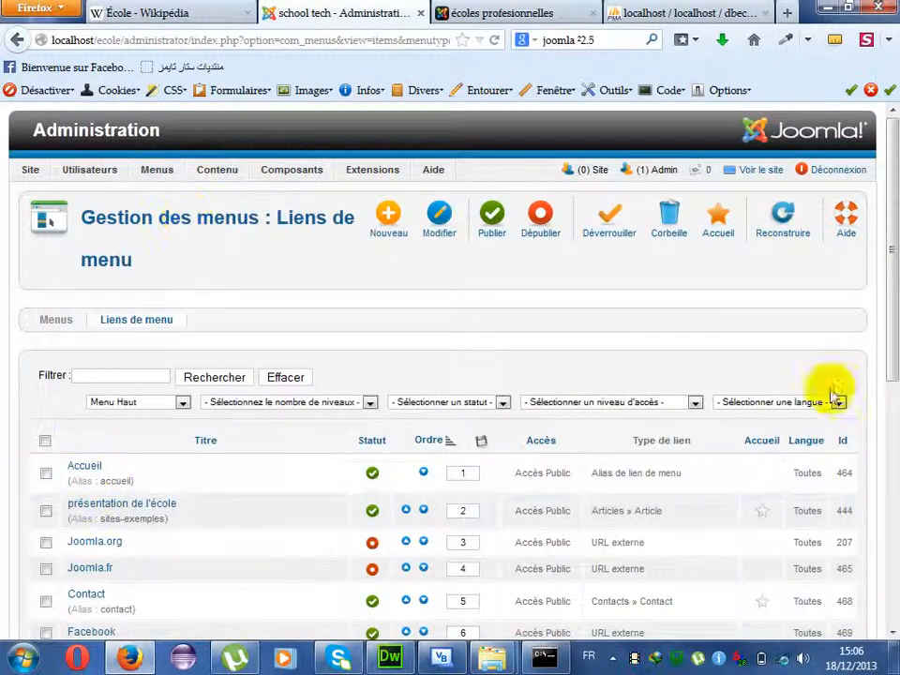
{"action": "left_click_drag", "start_coordinate": [893, 236], "coordinate": [895, 330]}
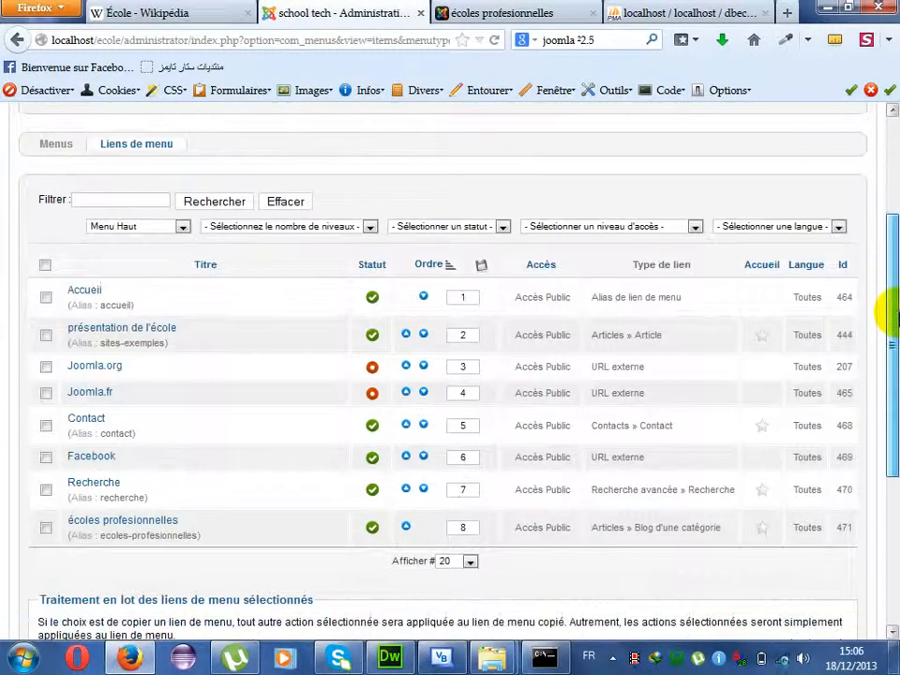
{"action": "left_click", "coordinate": [127, 530]}
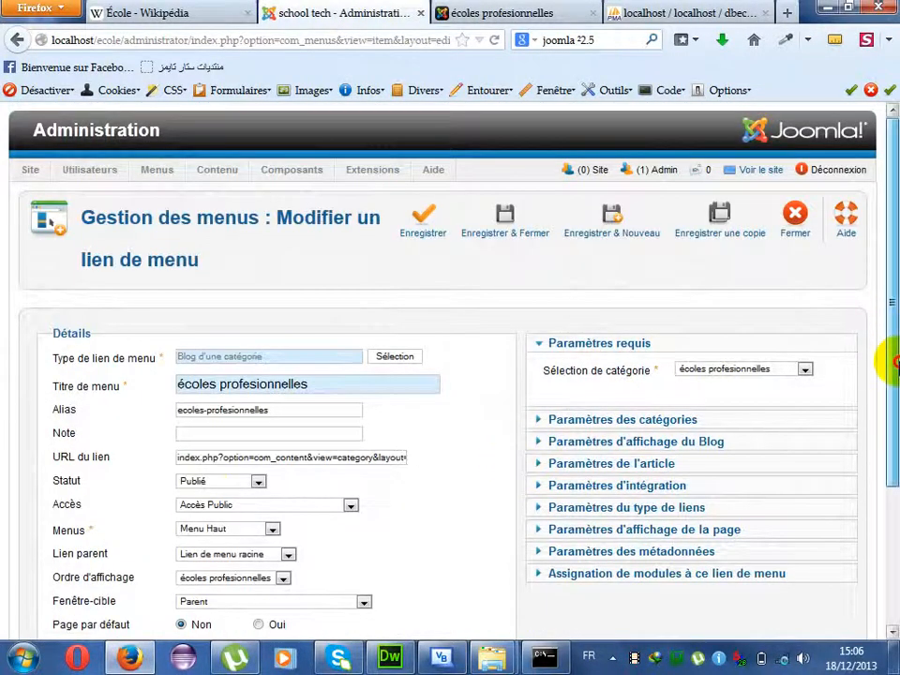
{"action": "left_click_drag", "start_coordinate": [886, 352], "coordinate": [889, 380]}
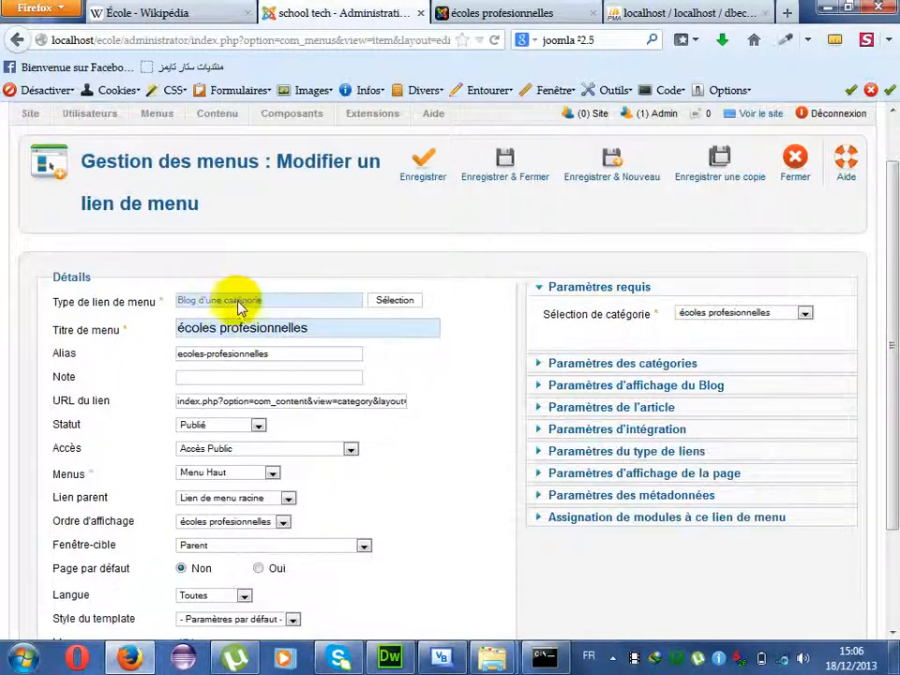
{"action": "left_click", "coordinate": [397, 300]}
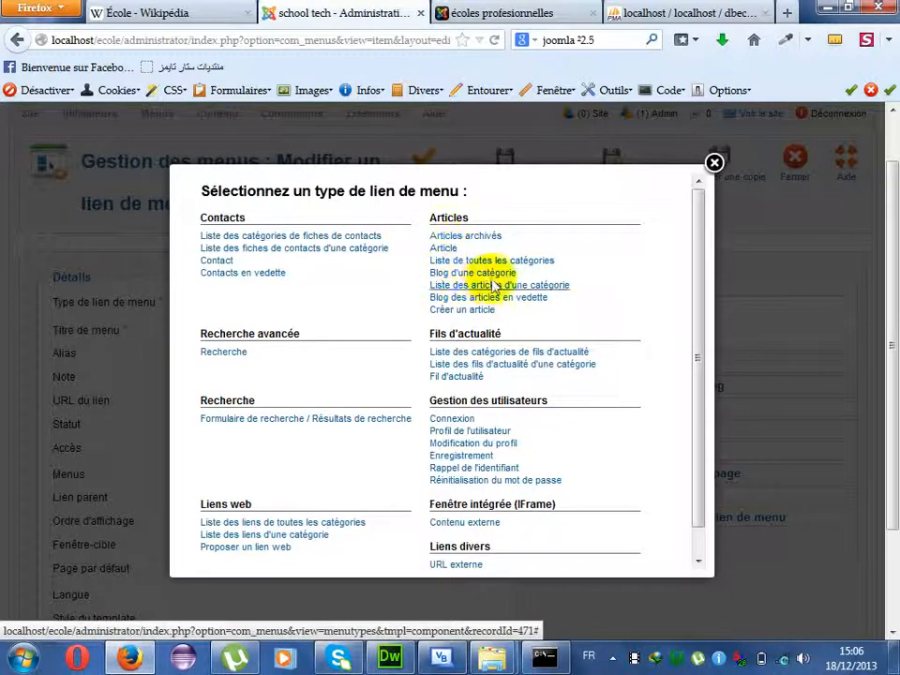
{"action": "left_click", "coordinate": [490, 287]}
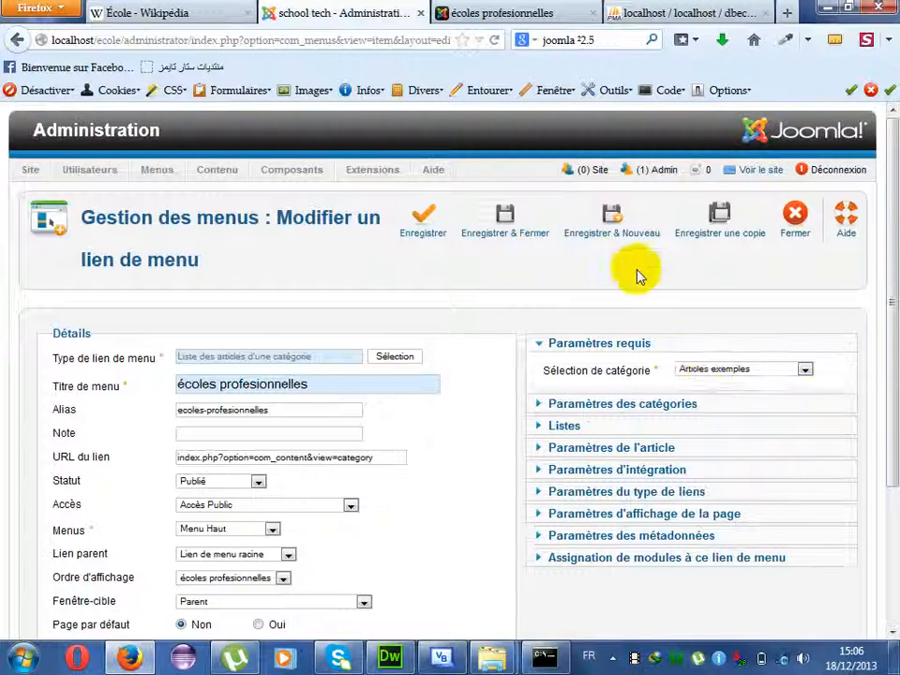
- Set the required category of the "écoles profesionnelles" menu link to "écoles profesionnelles" and save the link
{"action": "left_click", "coordinate": [703, 369]}
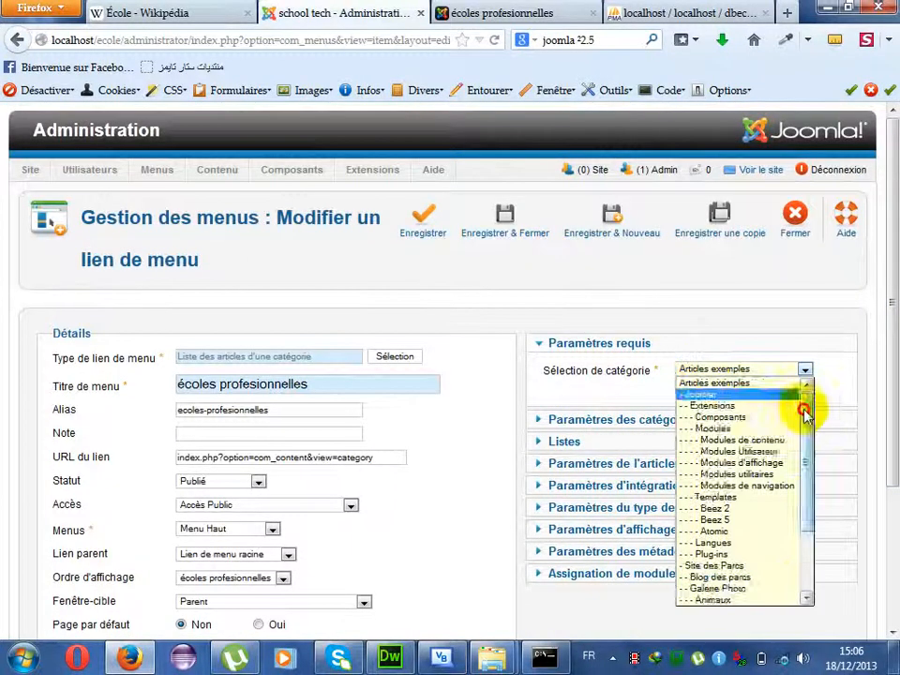
{"action": "left_click_drag", "start_coordinate": [806, 409], "coordinate": [807, 512]}
{"action": "left_click", "coordinate": [726, 589]}
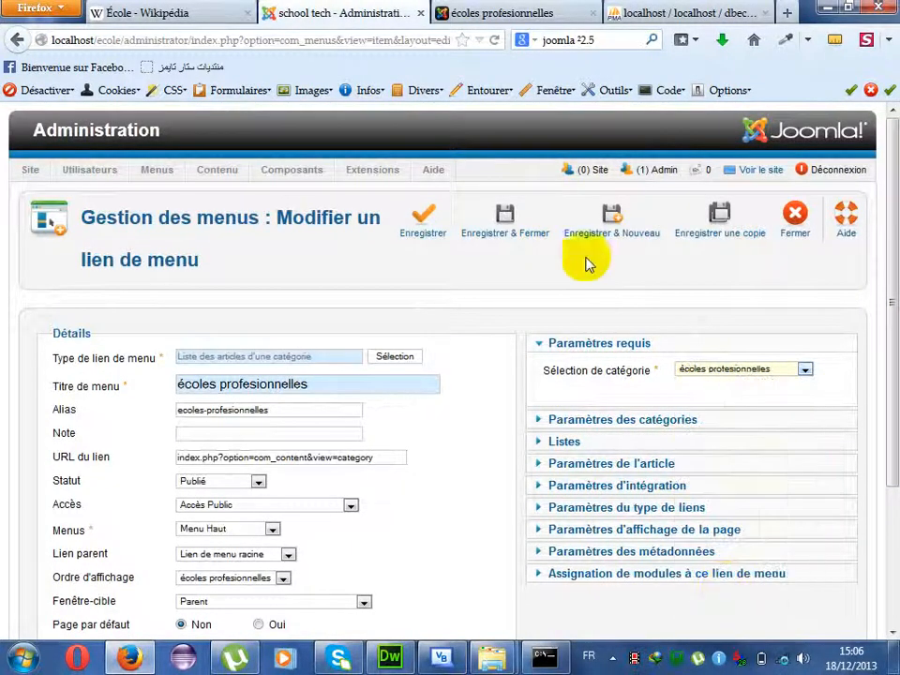
{"action": "left_click", "coordinate": [441, 246]}
- Reload the public "écoles profesionnelles" page, check the article list and open the "Instcruction" article from it
{"action": "left_click", "coordinate": [482, 13]}
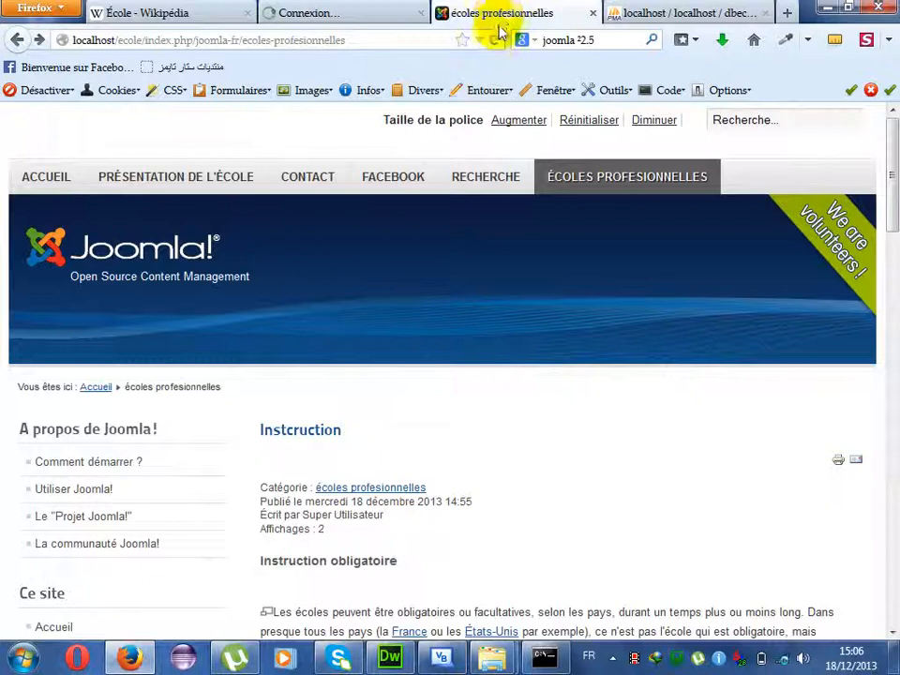
{"action": "left_click", "coordinate": [495, 41]}
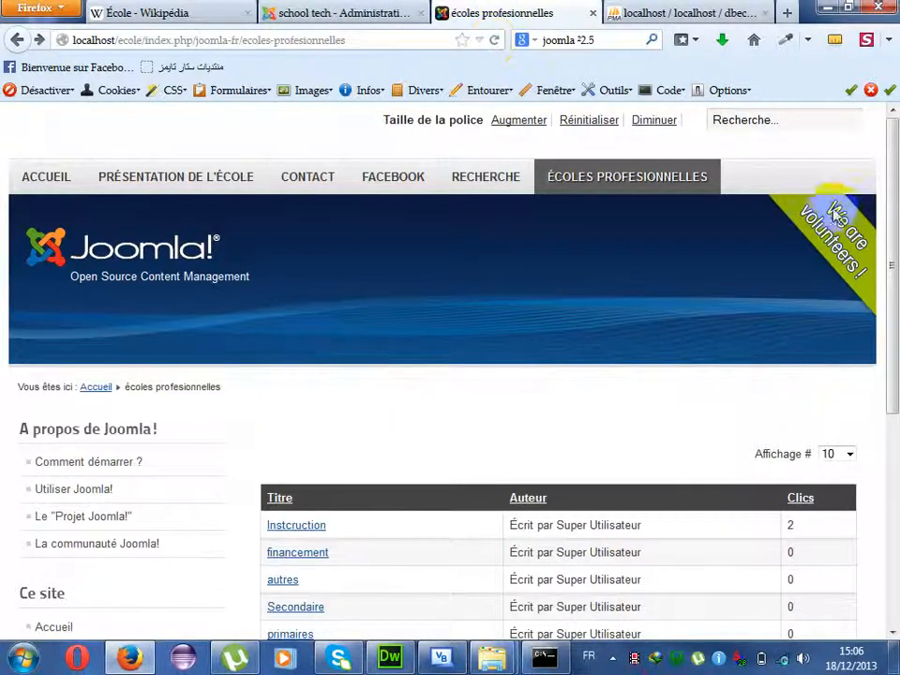
{"action": "scroll", "coordinate": [891, 276], "scroll_direction": "down", "scroll_amount": 2}
{"action": "left_click_drag", "start_coordinate": [898, 275], "coordinate": [897, 276]}
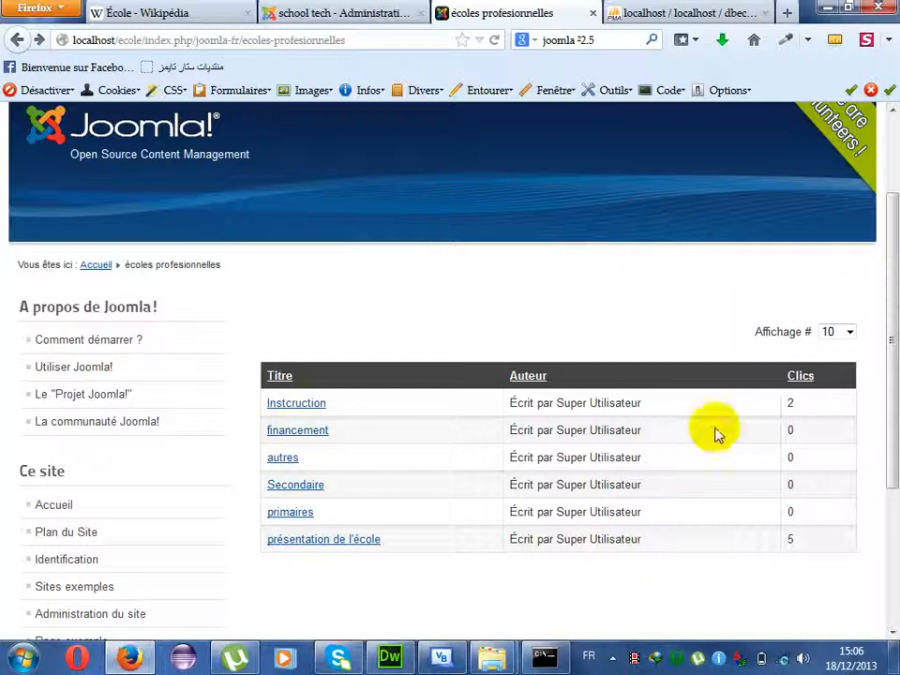
{"action": "left_click", "coordinate": [319, 405]}
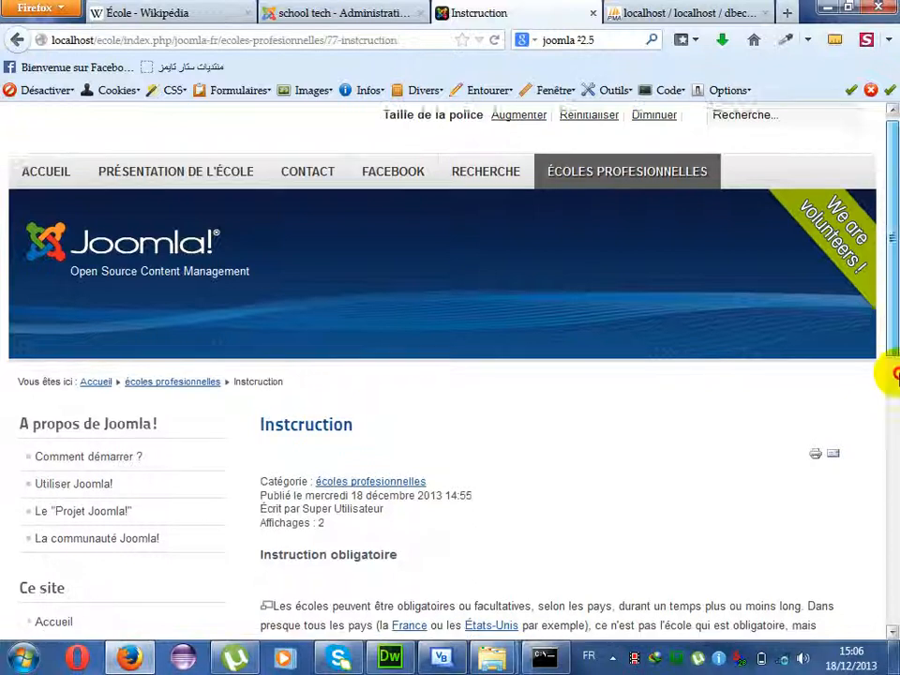
{"action": "scroll", "coordinate": [889, 375], "scroll_direction": "down", "scroll_amount": 5}
- Back in the administration, change the link type of "écoles profesionnelles" to "Blog d'une catégorie"
{"action": "left_click", "coordinate": [371, 17]}
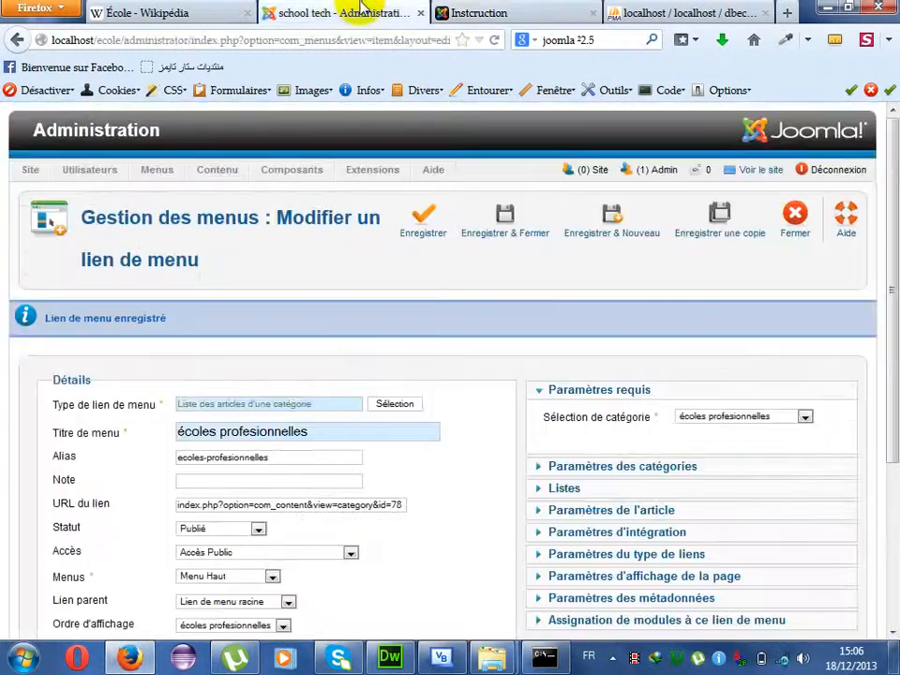
{"action": "left_click", "coordinate": [392, 405]}
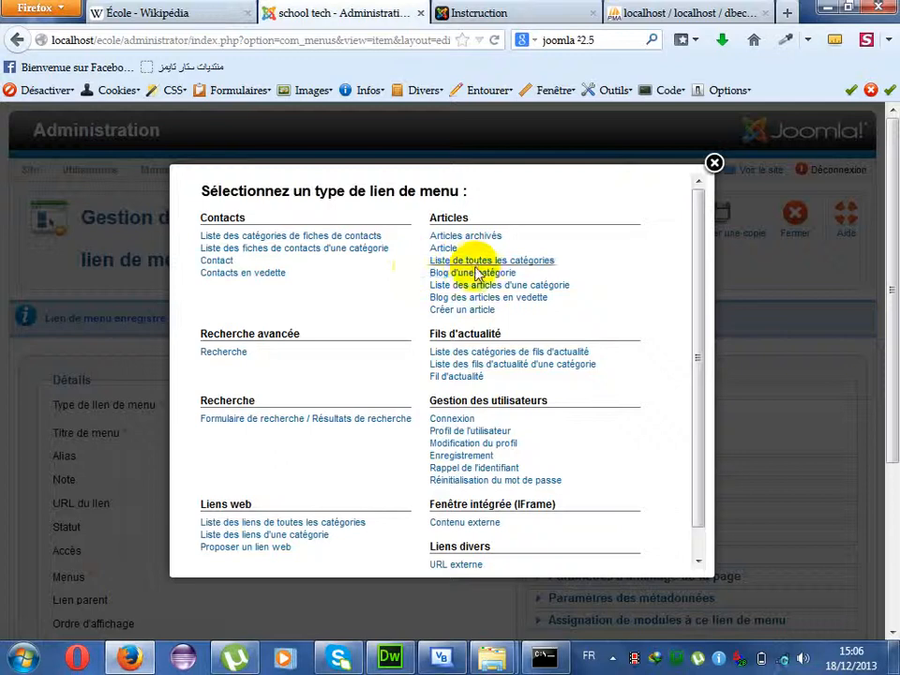
{"action": "left_click", "coordinate": [453, 284]}
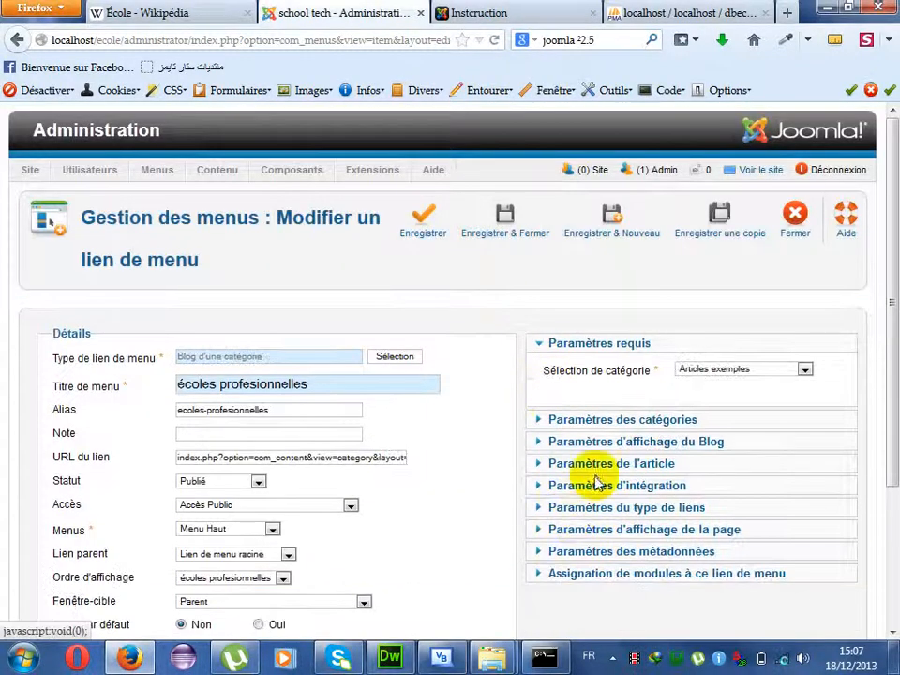
- Set the blog display to 1 full article, 5 introductions, 4 columns and 5 linked titles, and save the menu link
{"action": "left_click", "coordinate": [583, 441]}
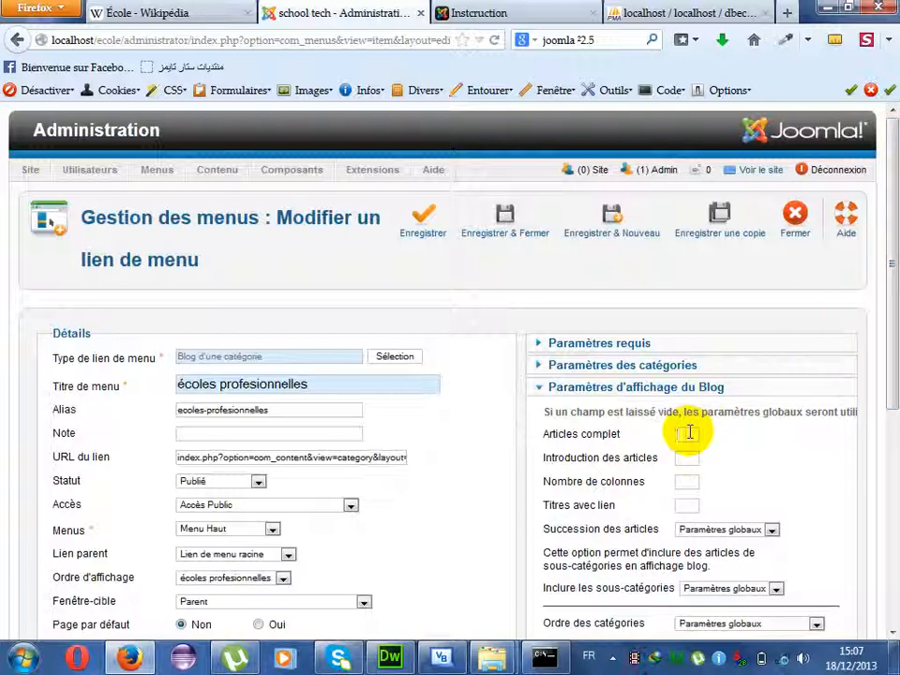
{"action": "type", "text": "1"}
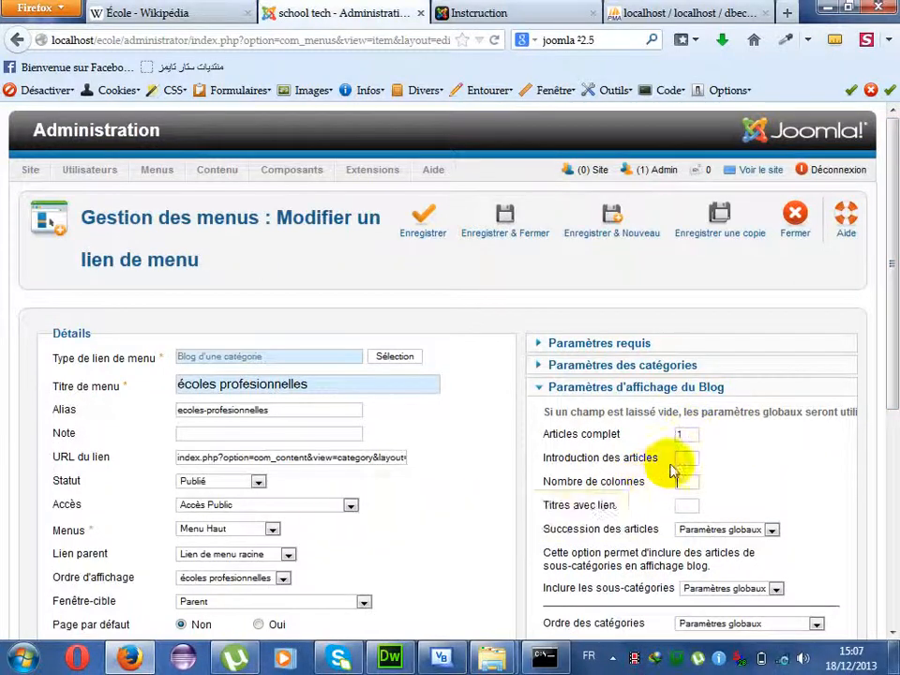
{"action": "left_click", "coordinate": [692, 456]}
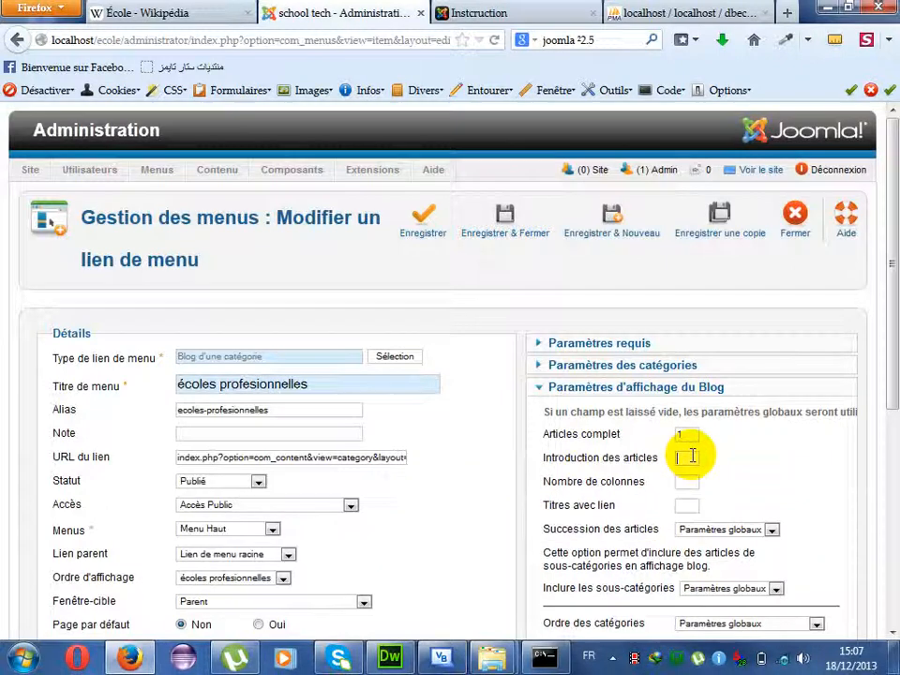
{"action": "left_click_drag", "start_coordinate": [679, 543], "coordinate": [679, 528]}
{"action": "left_click", "coordinate": [692, 484]}
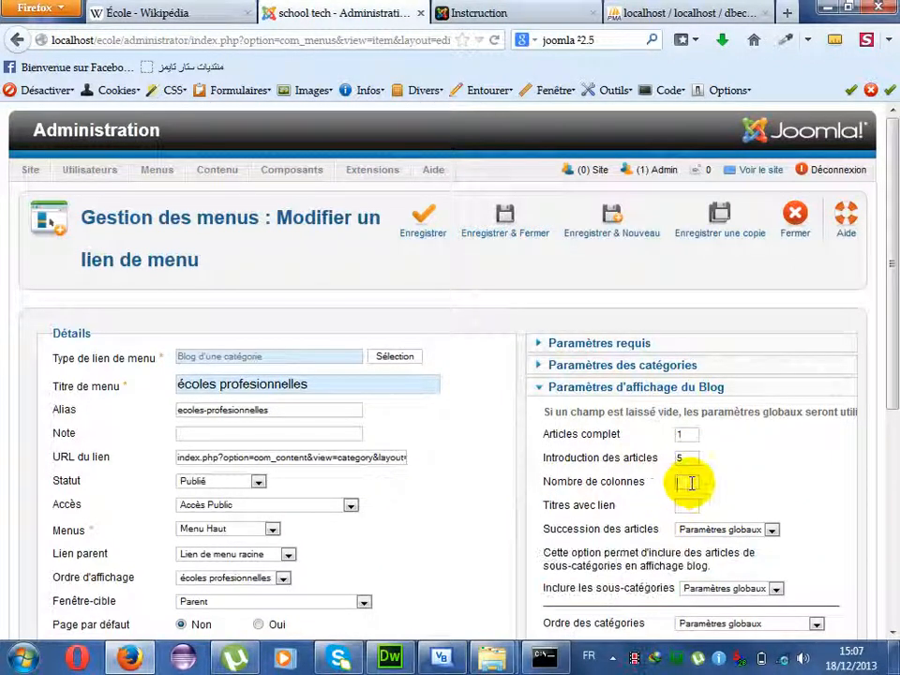
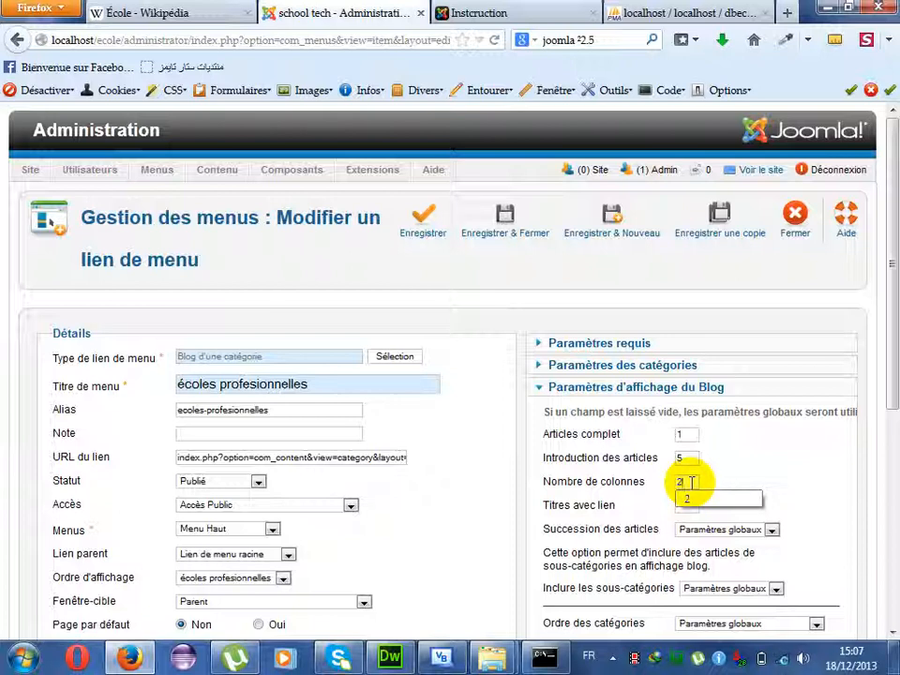
{"action": "left_click", "coordinate": [668, 481]}
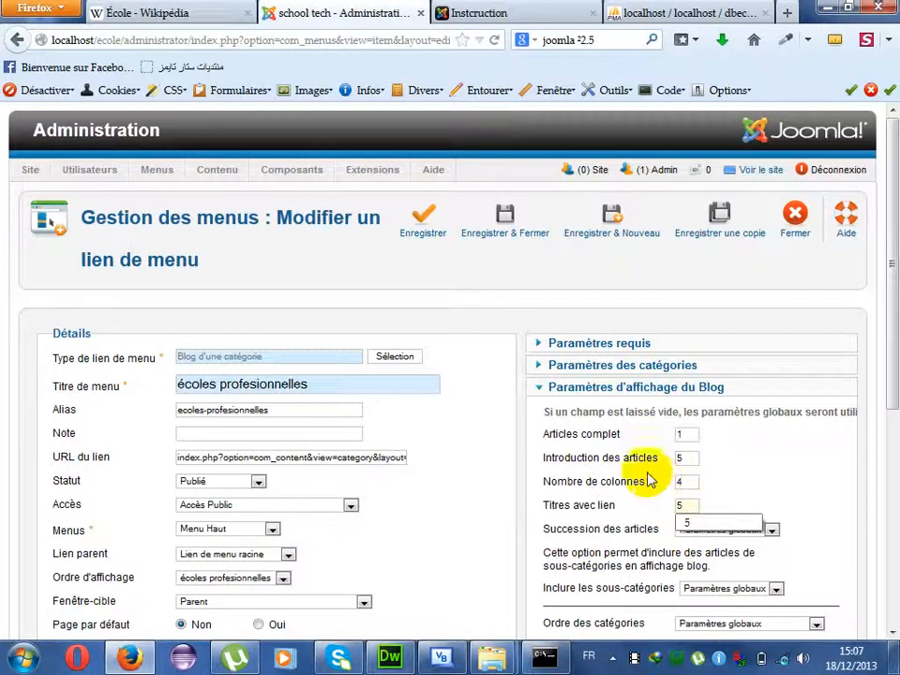
{"action": "left_click", "coordinate": [434, 230]}
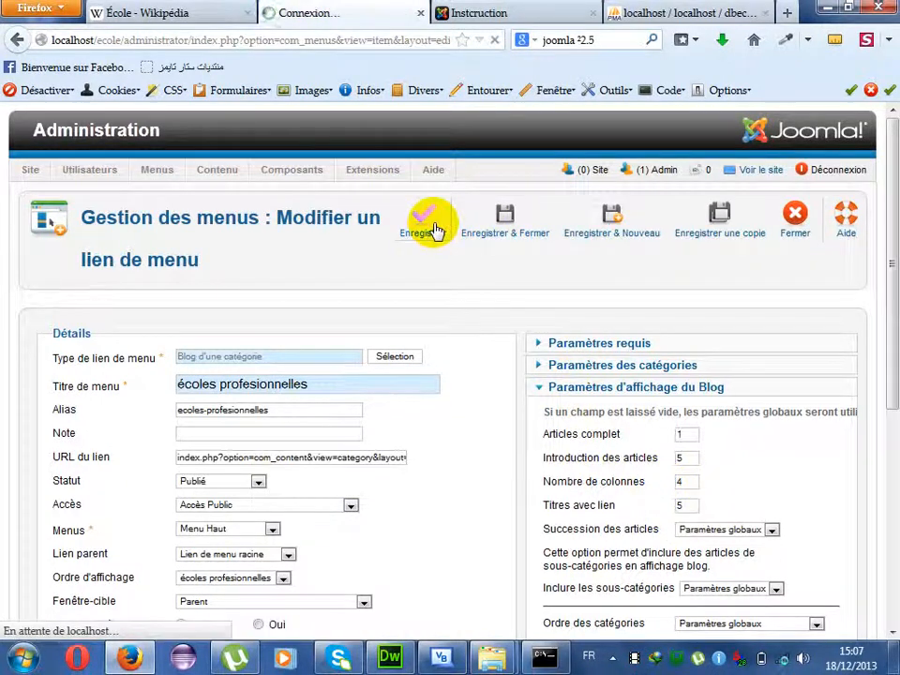
- Reload the public site, return from the article to the "écoles profesionnelles" page and check its blog layout
{"action": "left_click", "coordinate": [494, 12]}
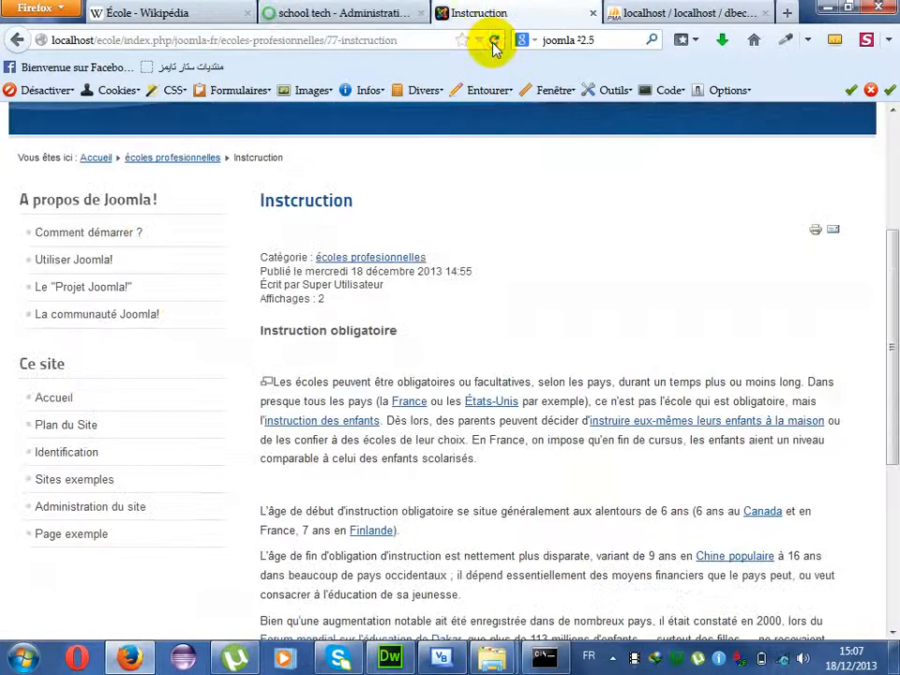
{"action": "left_click", "coordinate": [495, 41]}
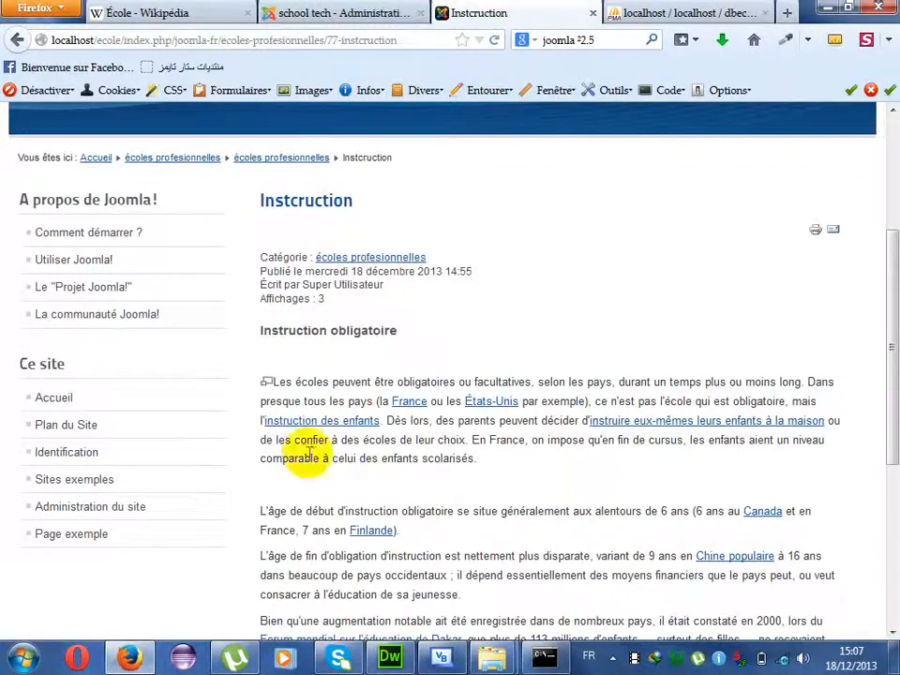
{"action": "left_click_drag", "start_coordinate": [891, 289], "coordinate": [893, 150]}
{"action": "key", "text": "BackSpace"}
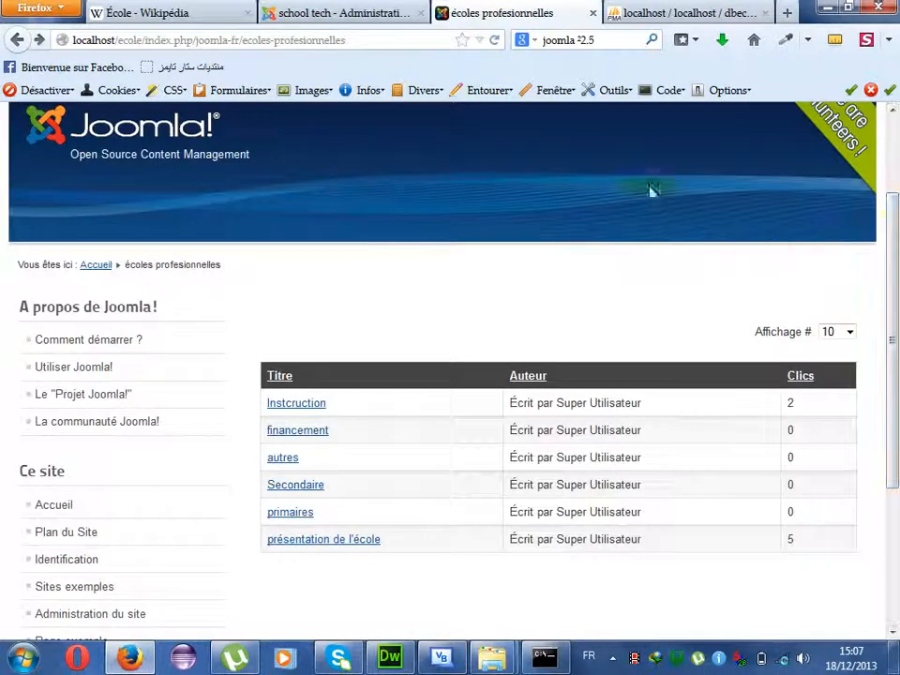
{"action": "left_click", "coordinate": [495, 40]}
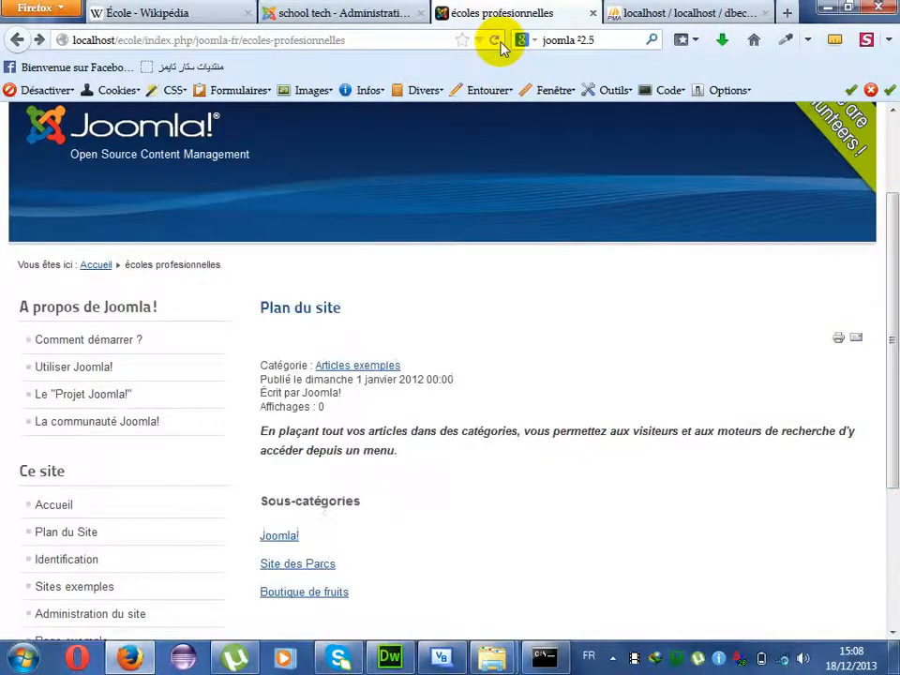
{"action": "left_click_drag", "start_coordinate": [894, 212], "coordinate": [890, 338]}
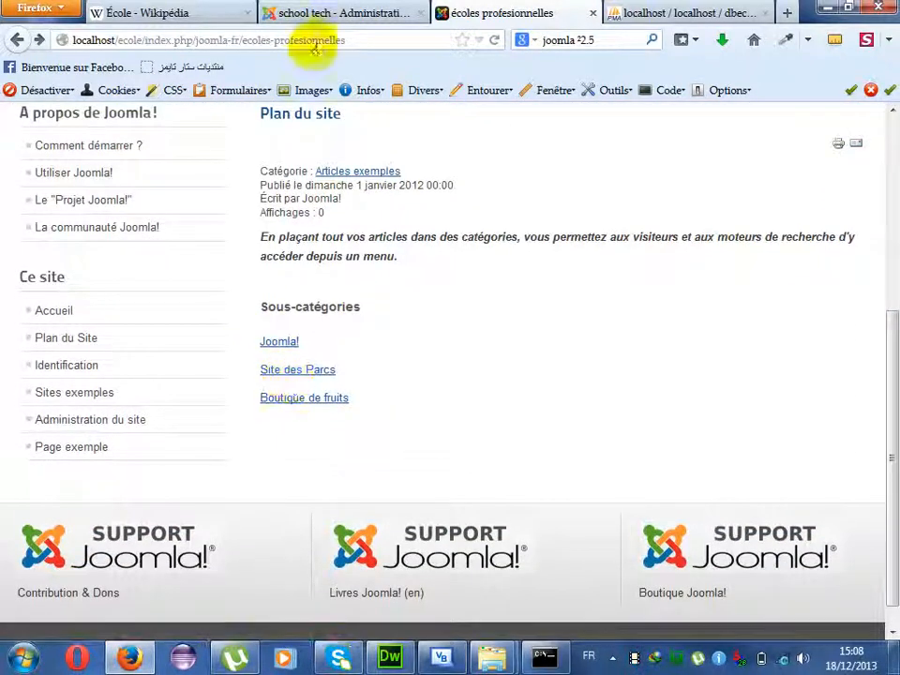
- Set the blog's number of columns to 2 in the "écoles profesionnelles" menu link, and save and close it
{"action": "left_click", "coordinate": [317, 10]}
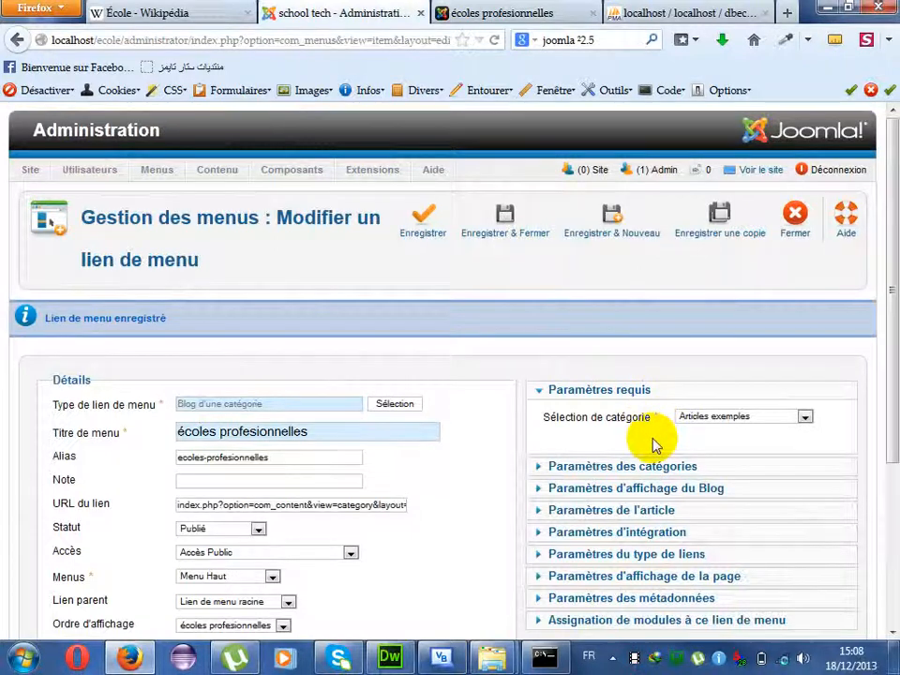
{"action": "left_click", "coordinate": [646, 489]}
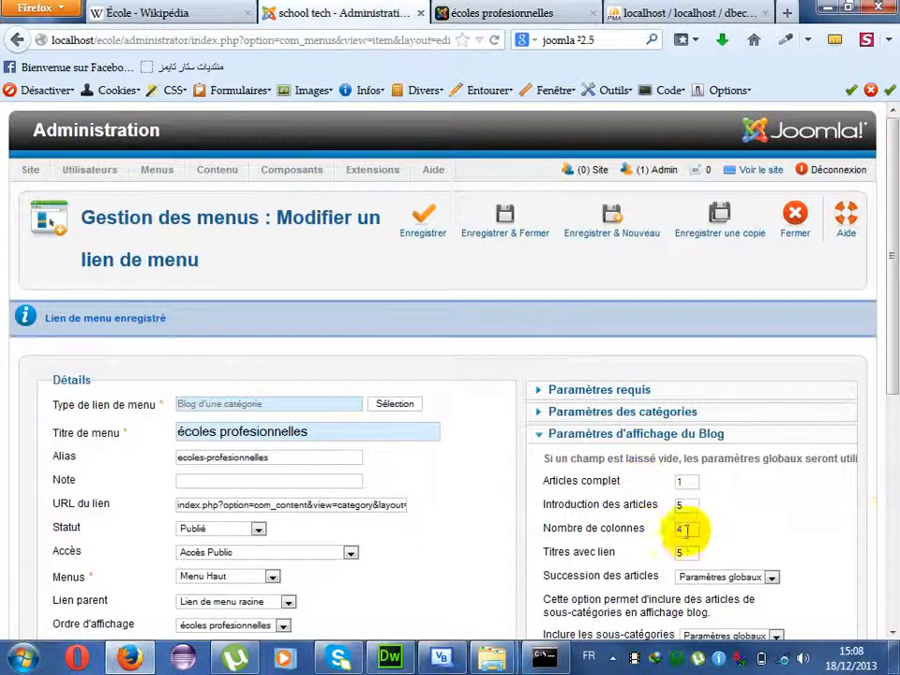
{"action": "left_click_drag", "start_coordinate": [688, 531], "coordinate": [638, 538]}
{"action": "type", "text": "2"}
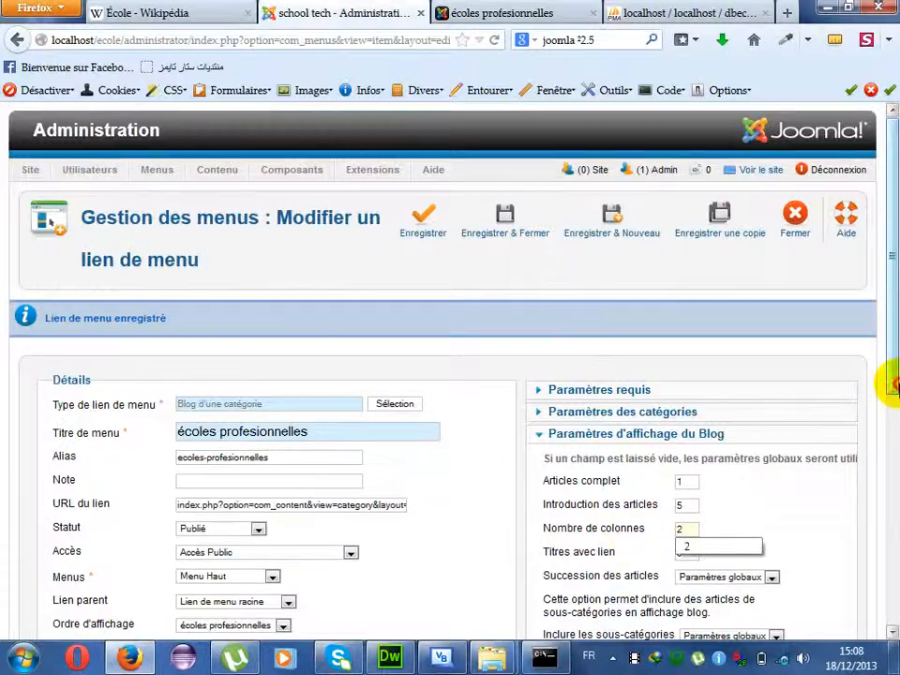
{"action": "left_click", "coordinate": [889, 379]}
{"action": "left_click", "coordinate": [508, 227]}
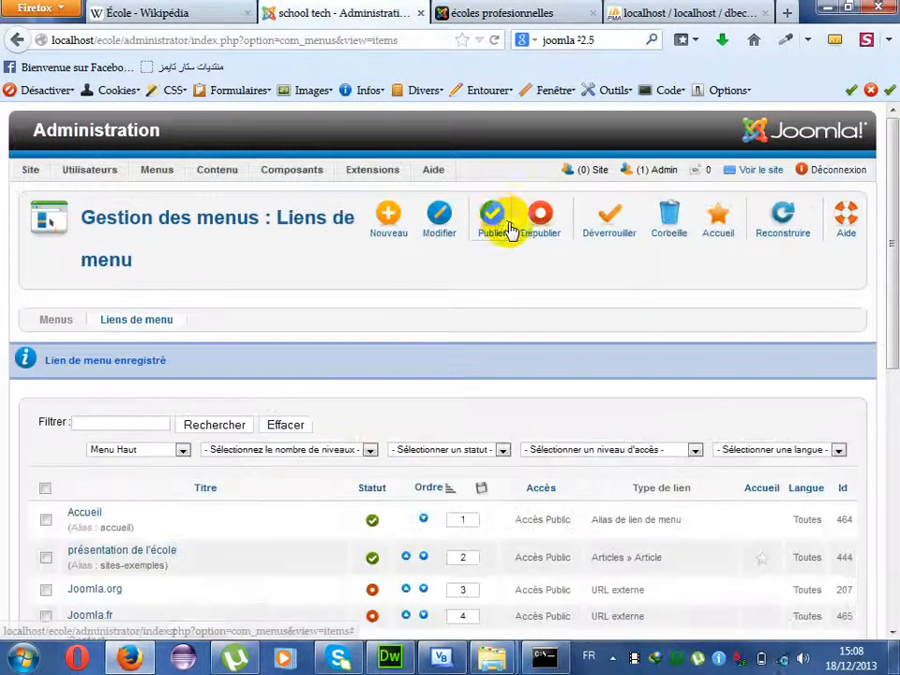
- Return to the public "écoles profesionnelles" page and examine the category, date, author and view details under the article title
{"action": "left_click_drag", "start_coordinate": [601, 10], "coordinate": [489, 13]}
{"action": "left_click", "coordinate": [489, 13]}
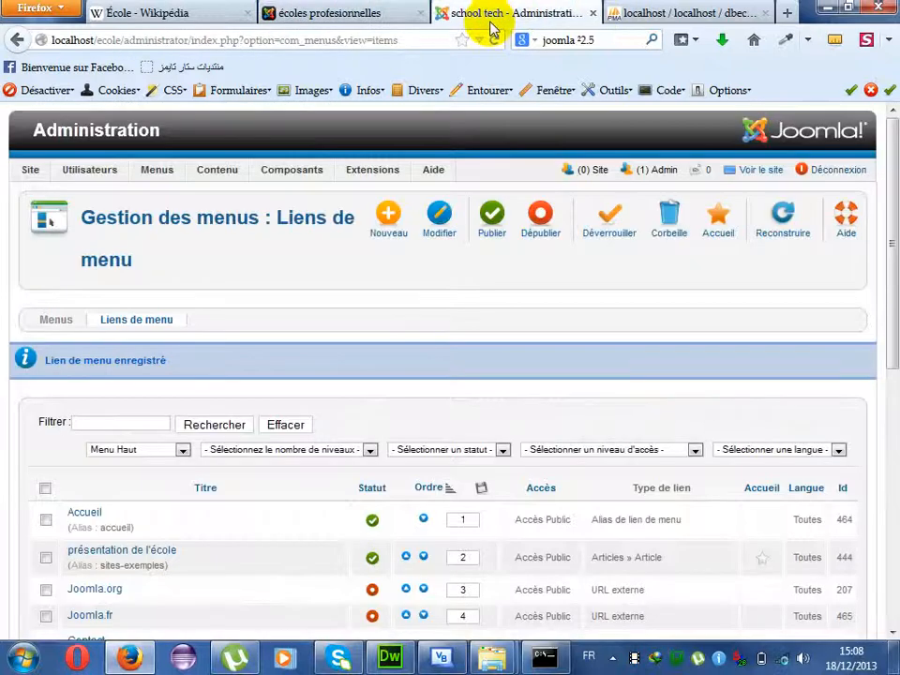
{"action": "left_click", "coordinate": [347, 11]}
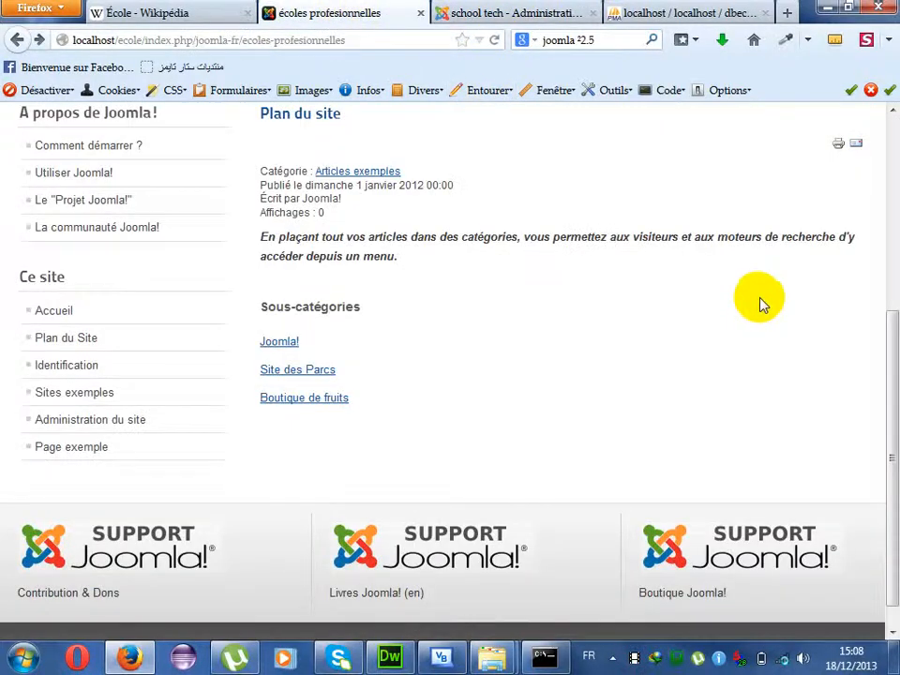
{"action": "scroll", "coordinate": [887, 301], "scroll_direction": "up", "scroll_amount": 3}
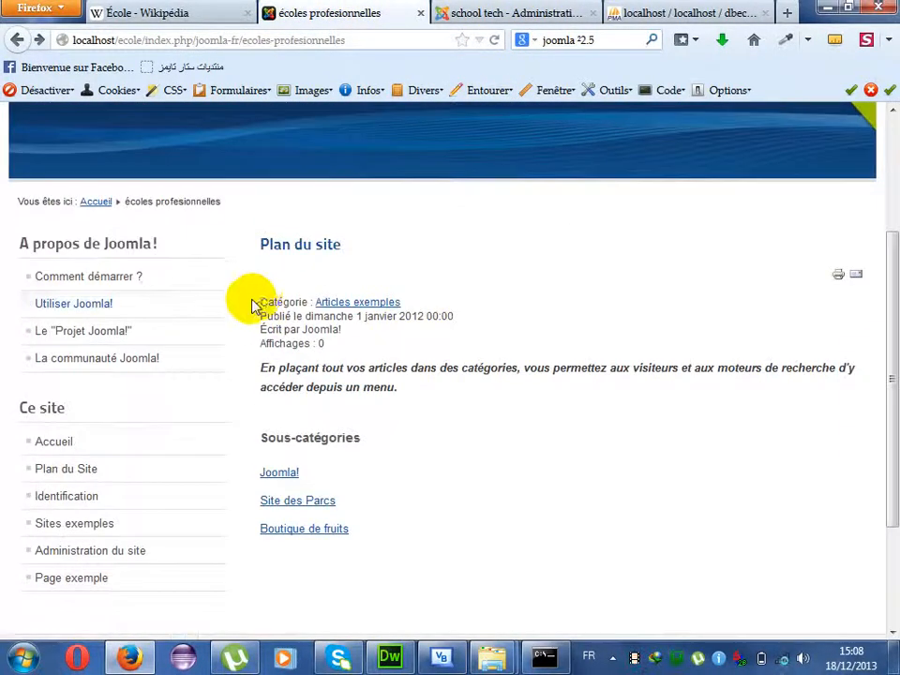
{"action": "left_click_drag", "start_coordinate": [253, 306], "coordinate": [335, 345]}
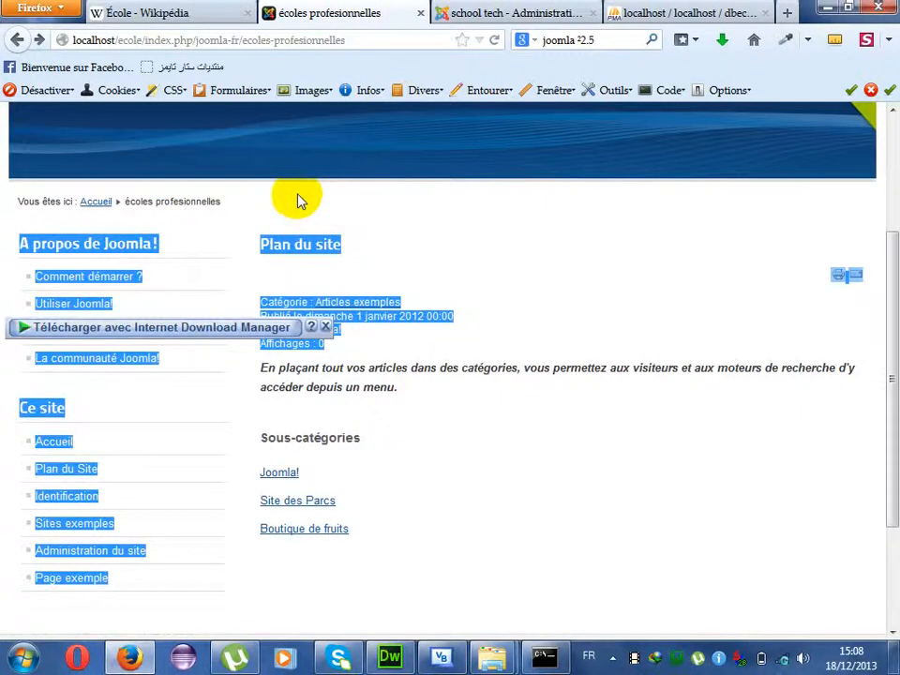
- Return to the administration site and open the global management and display parameters of the articles
{"action": "left_click", "coordinate": [441, 14]}
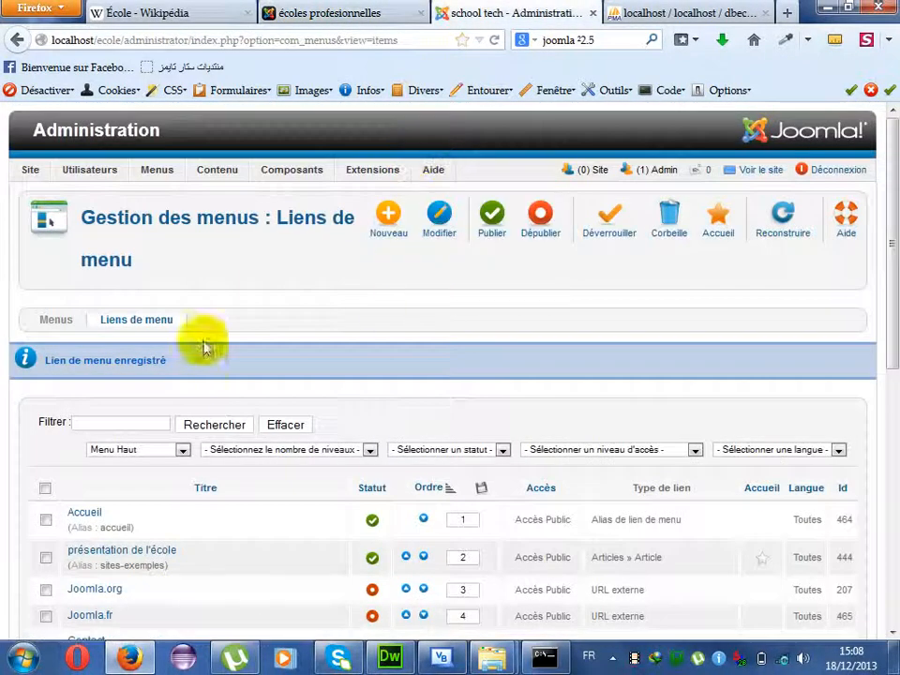
{"action": "left_click_drag", "start_coordinate": [894, 174], "coordinate": [897, 147]}
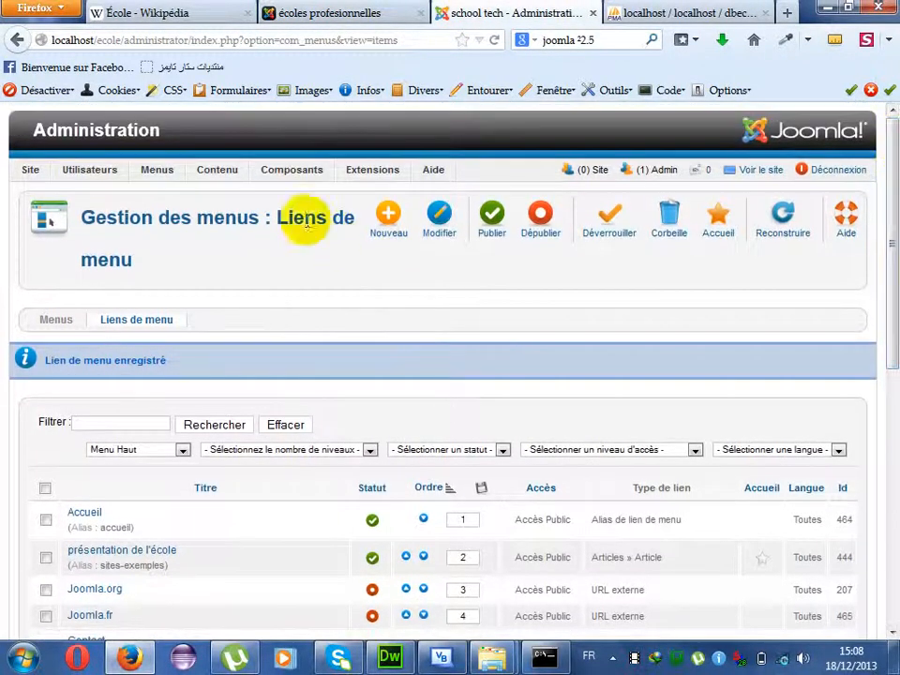
{"action": "mouse_move", "coordinate": [199, 174]}
{"action": "mouse_move", "coordinate": [220, 195]}
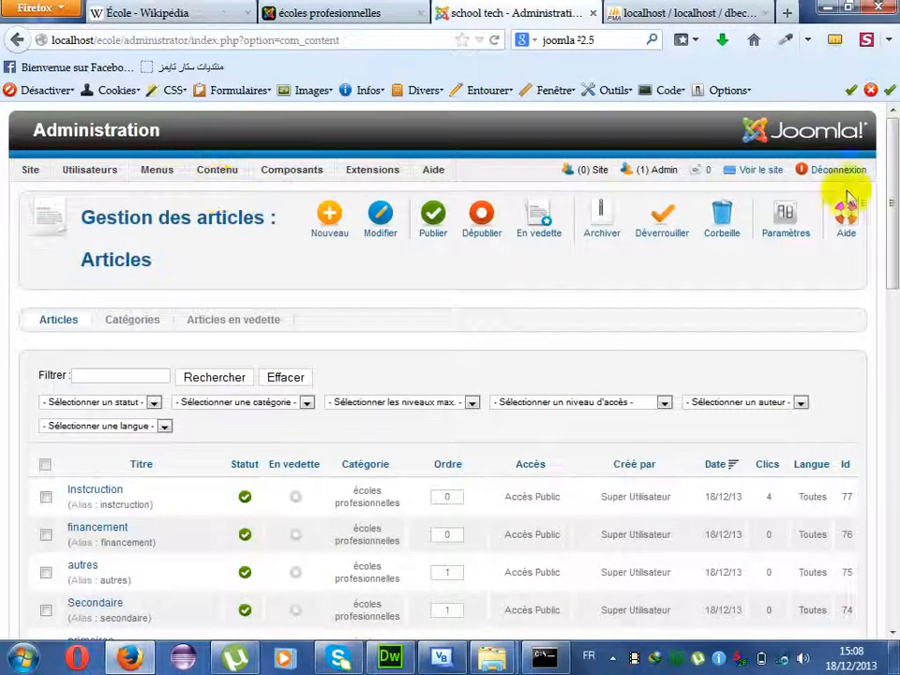
{"action": "mouse_move", "coordinate": [275, 175]}
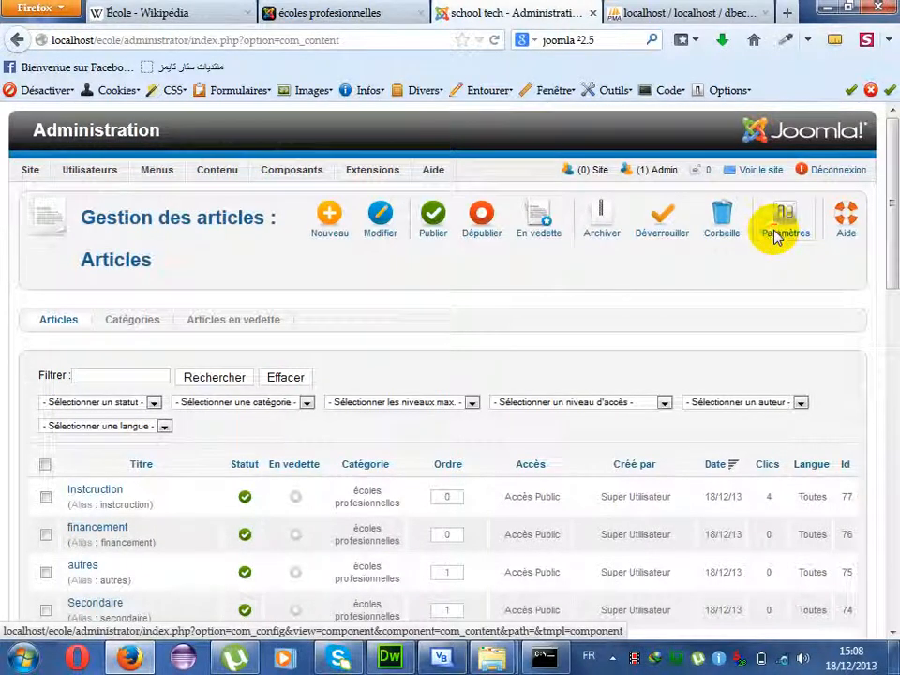
{"action": "left_click", "coordinate": [782, 226]}
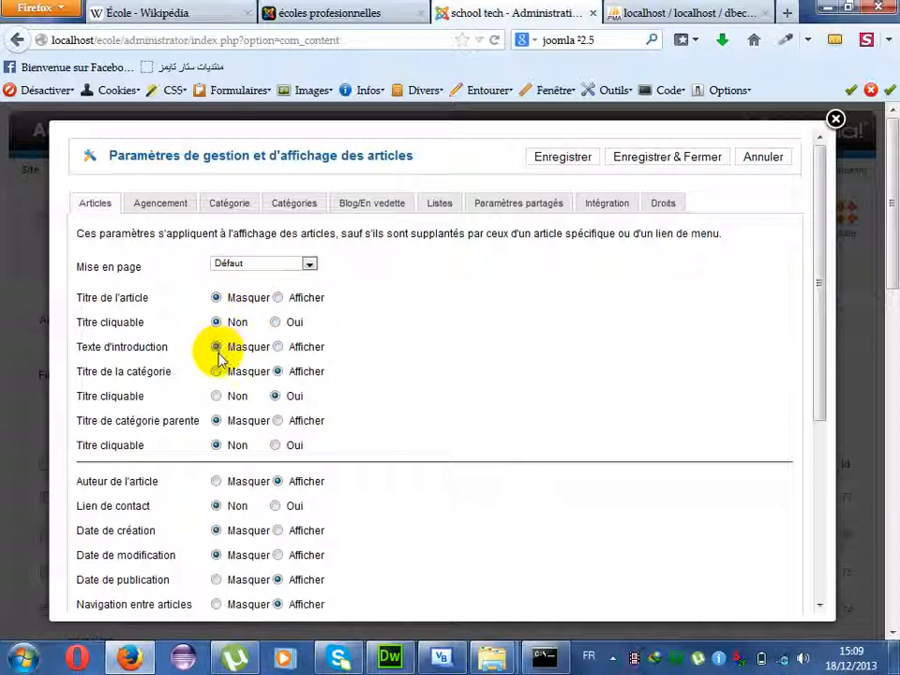
- Make article titles clickable, show the introduction text, make the category title hidden and non-clickable, and hide the author, publication date and article navigation
{"action": "left_click", "coordinate": [290, 325]}
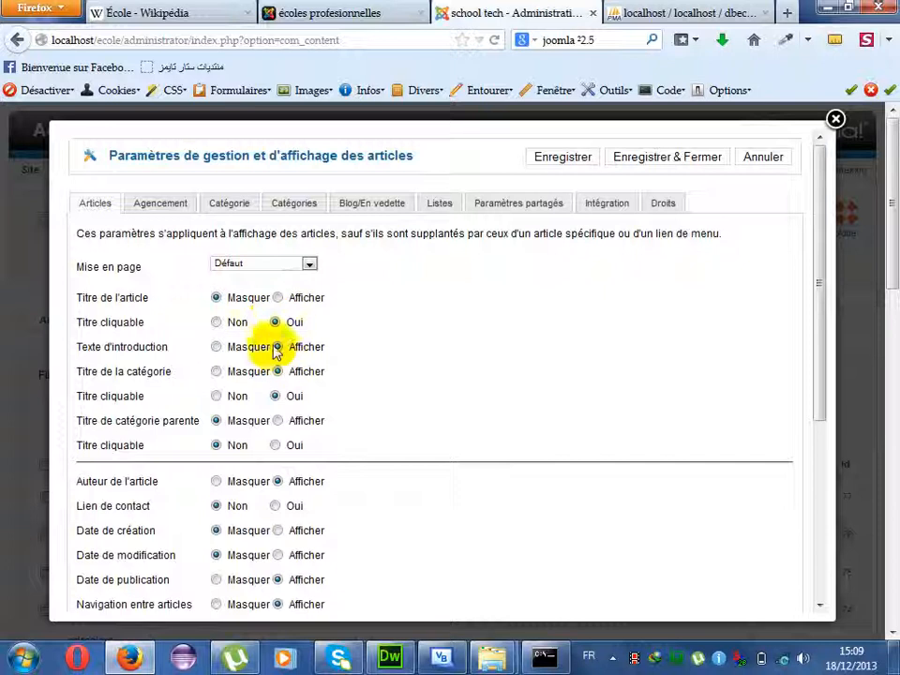
{"action": "left_click", "coordinate": [217, 372]}
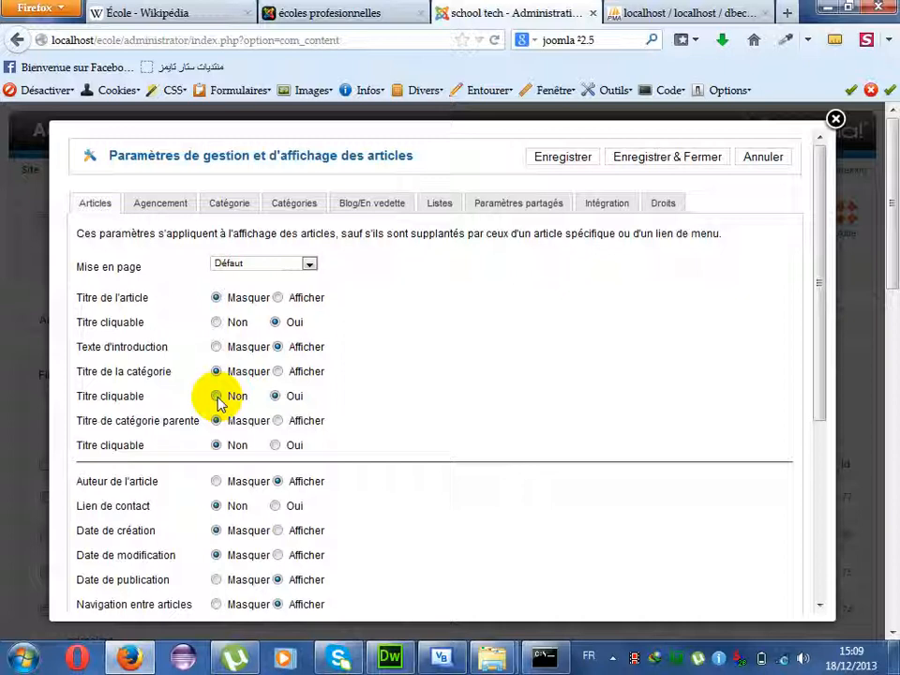
{"action": "left_click", "coordinate": [217, 397]}
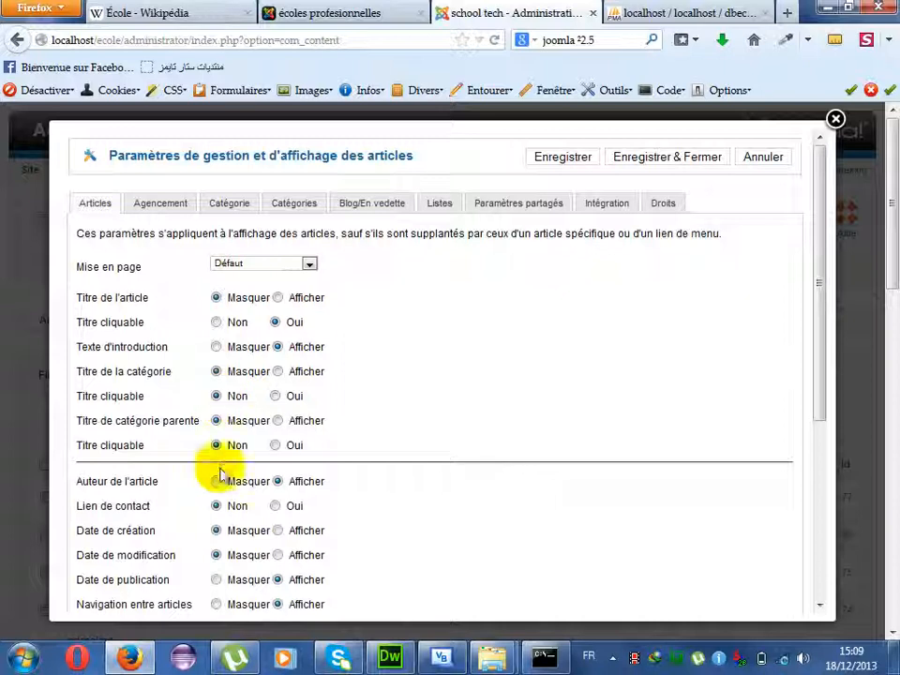
{"action": "left_click", "coordinate": [217, 481]}
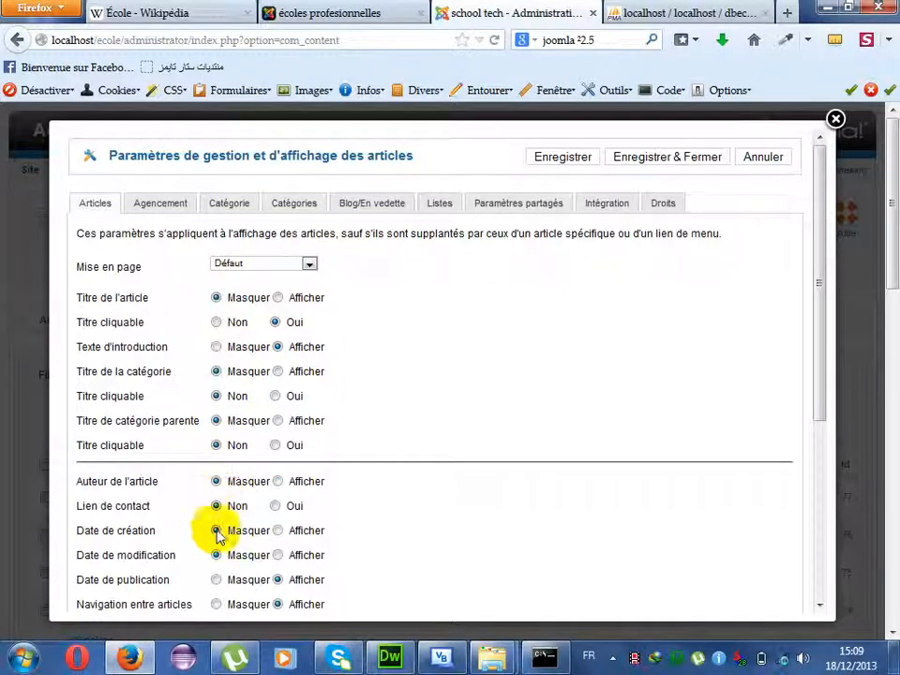
{"action": "left_click", "coordinate": [219, 605]}
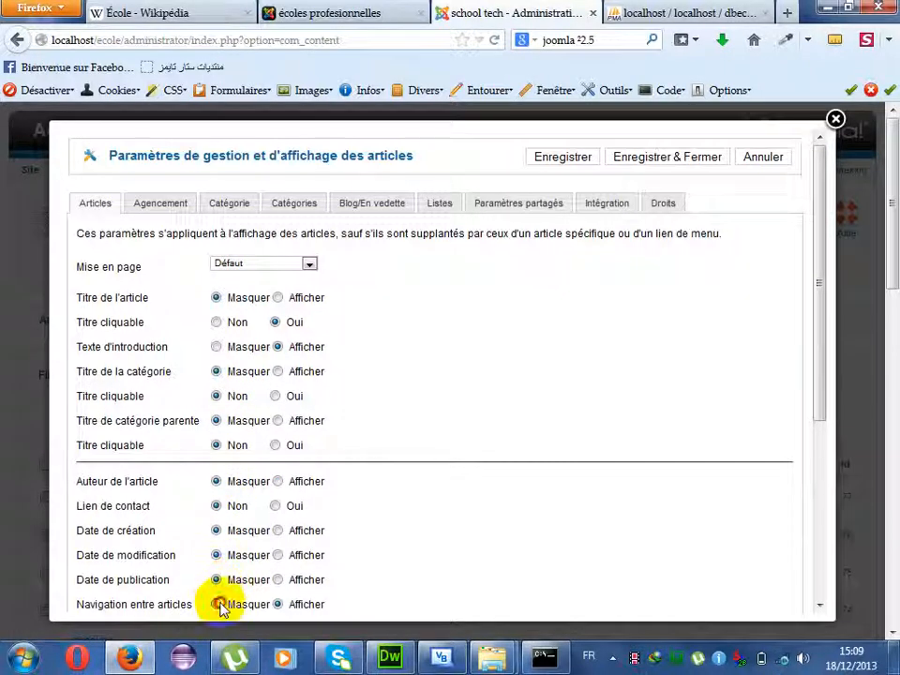
- Hide the article icons in the global parameters, compare with the print and e-mail icons on the public page, and save the settings
{"action": "left_click_drag", "start_coordinate": [820, 396], "coordinate": [818, 458]}
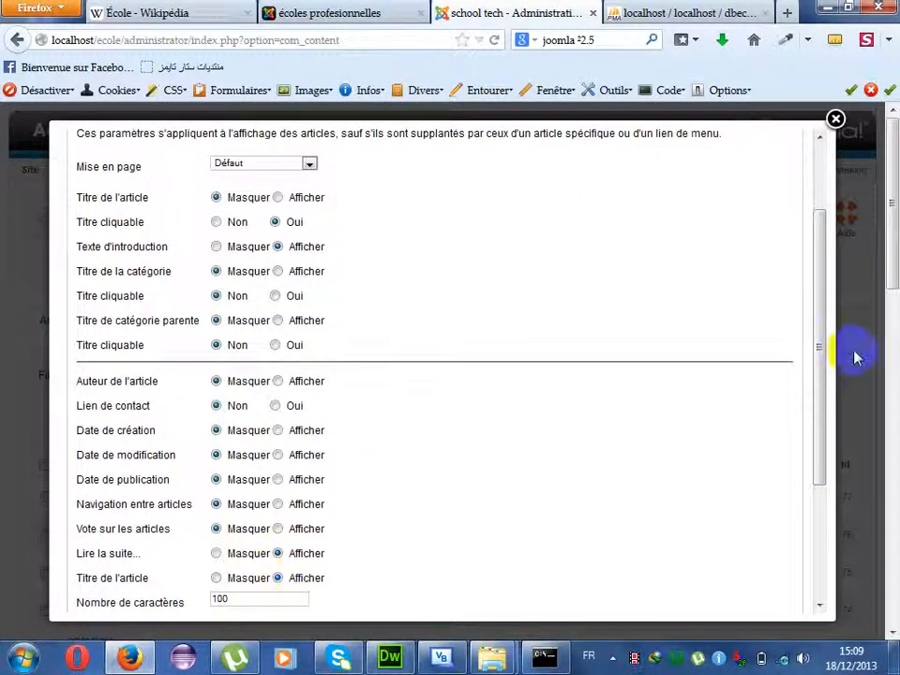
{"action": "left_click_drag", "start_coordinate": [822, 367], "coordinate": [818, 519]}
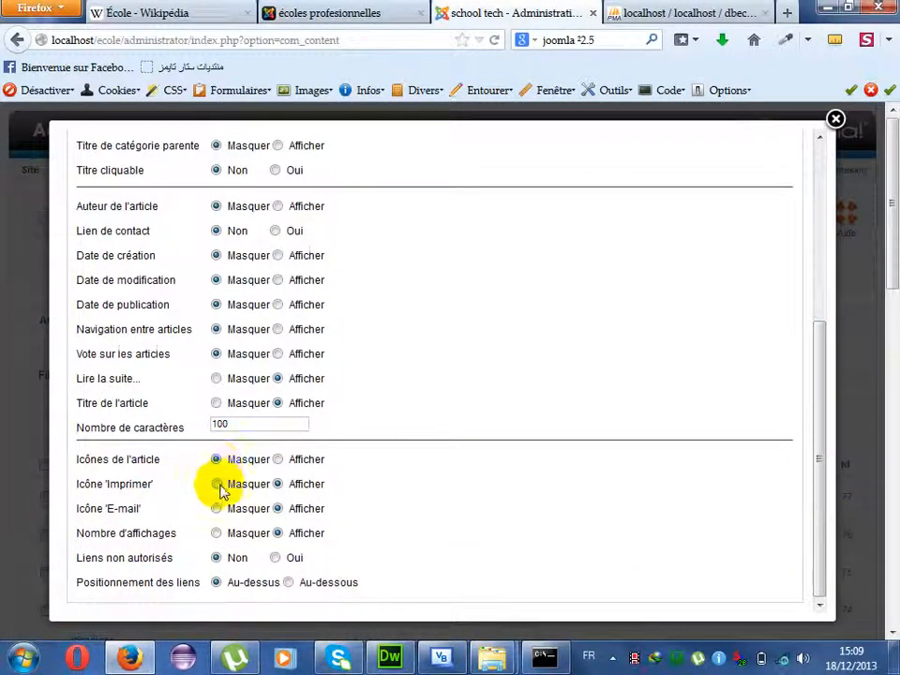
{"action": "left_click", "coordinate": [386, 17]}
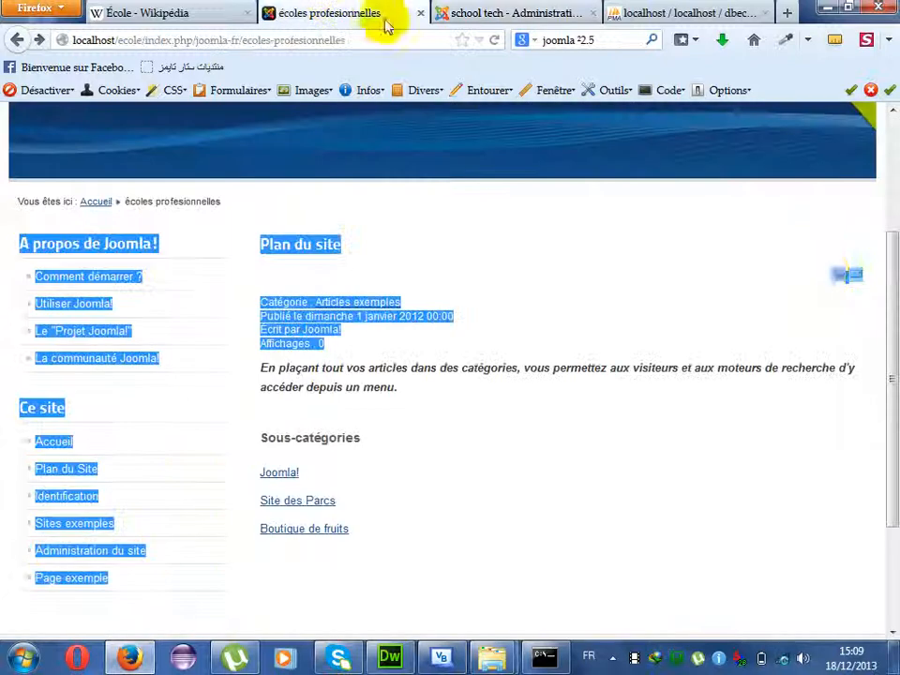
{"action": "left_click", "coordinate": [807, 264]}
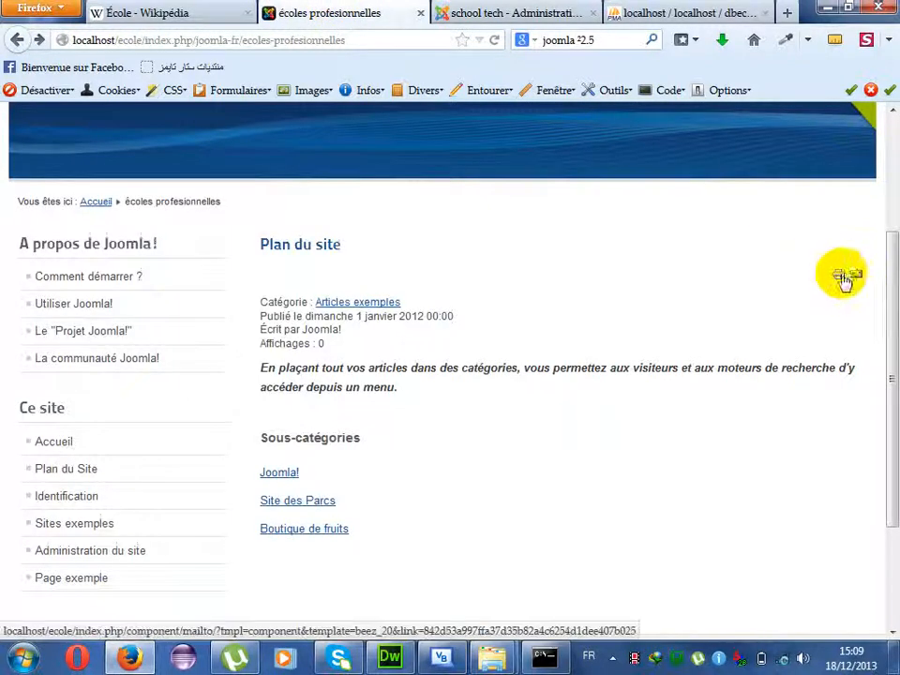
{"action": "left_click", "coordinate": [146, 12]}
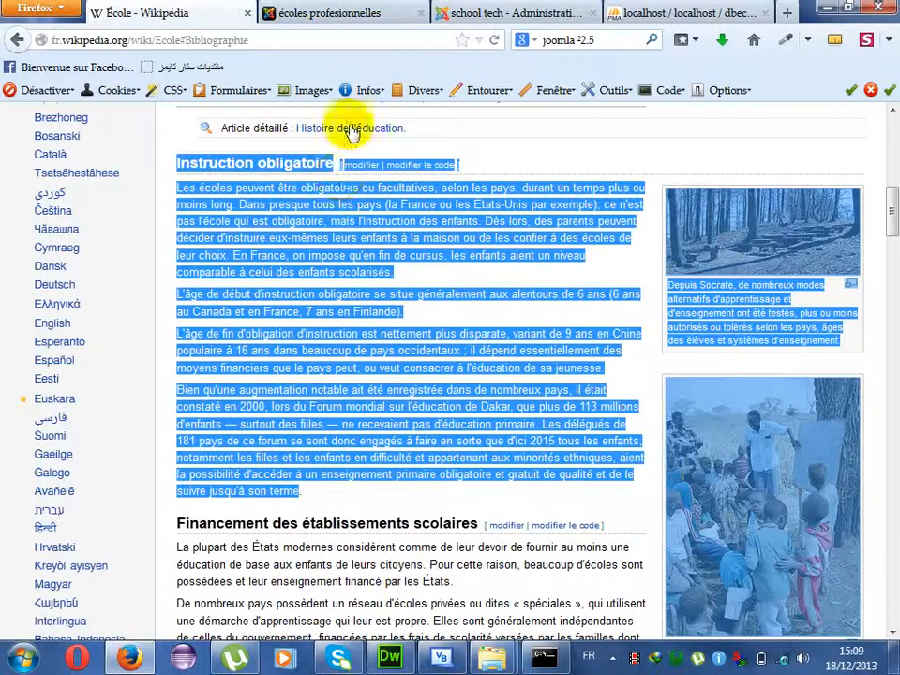
{"action": "left_click", "coordinate": [237, 14]}
{"action": "left_click", "coordinate": [518, 13]}
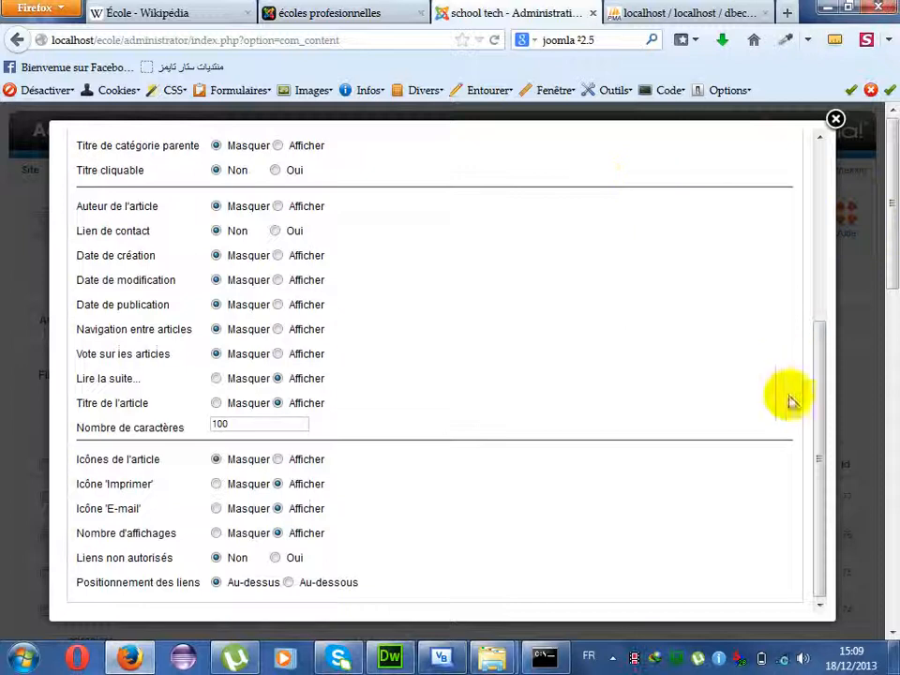
{"action": "left_click_drag", "start_coordinate": [812, 338], "coordinate": [814, 186]}
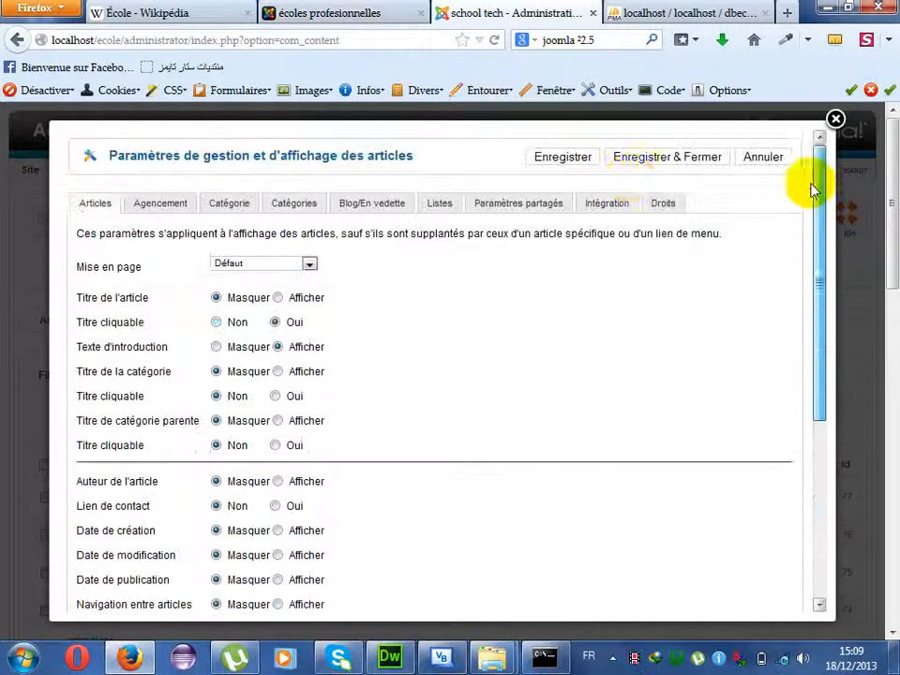
{"action": "left_click", "coordinate": [593, 160]}
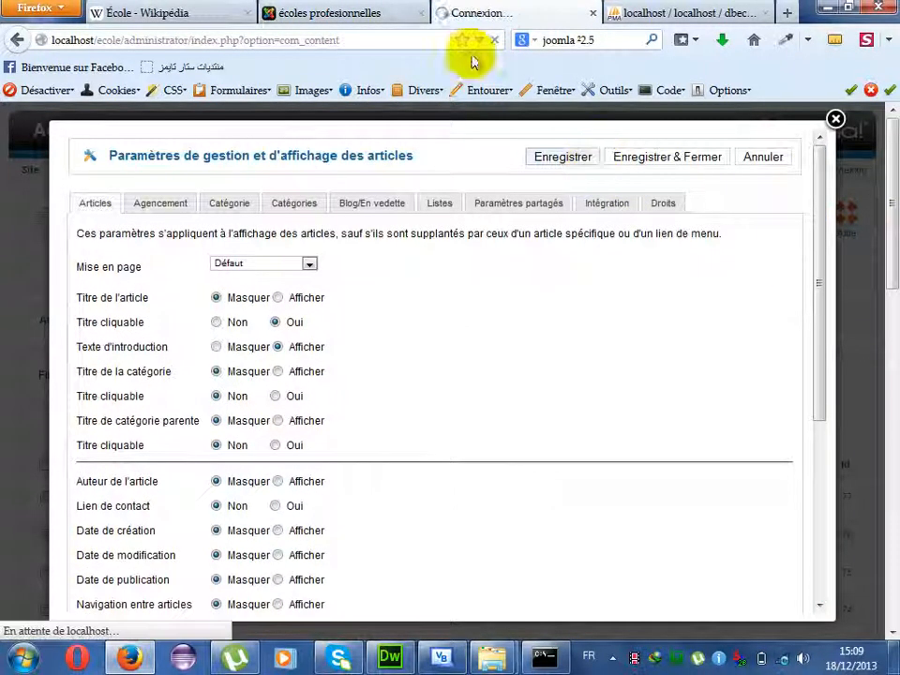
- Check the article display on the public home, "présentation de l'école" and "écoles profesionnelles" pages, and reload the last one
{"action": "left_click", "coordinate": [330, 12]}
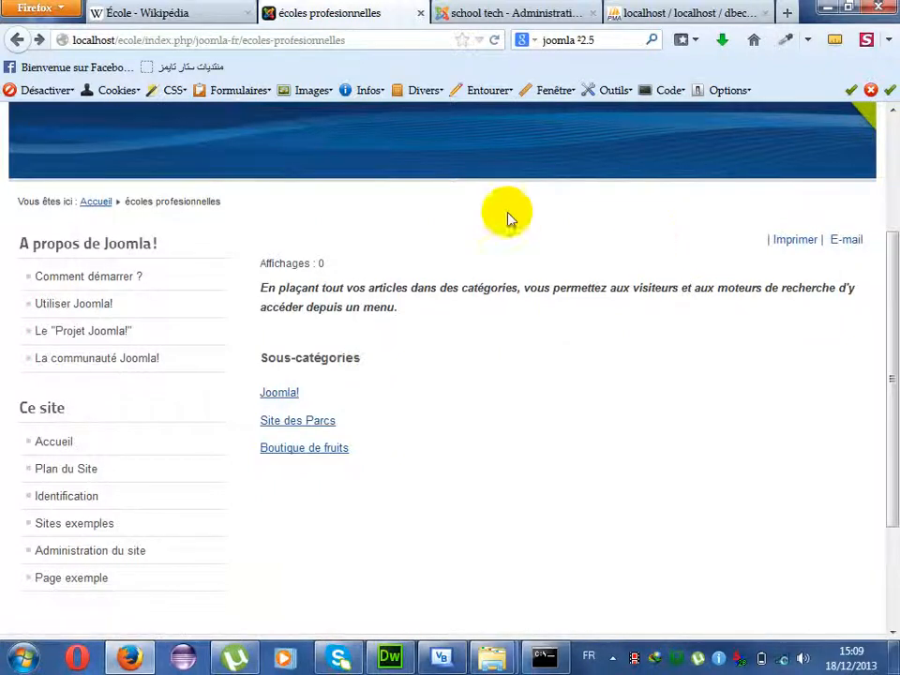
{"action": "left_click", "coordinate": [108, 205]}
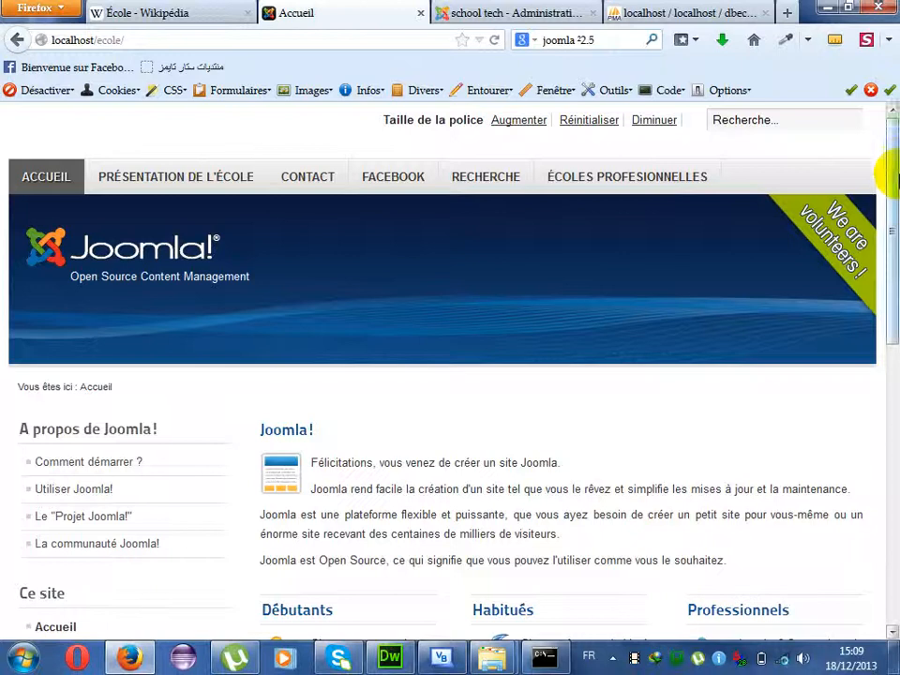
{"action": "mouse_move", "coordinate": [890, 178]}
{"action": "left_mouse_down"}
{"action": "mouse_move", "coordinate": [893, 230]}
{"action": "mouse_move", "coordinate": [891, 183]}
{"action": "left_mouse_up"}
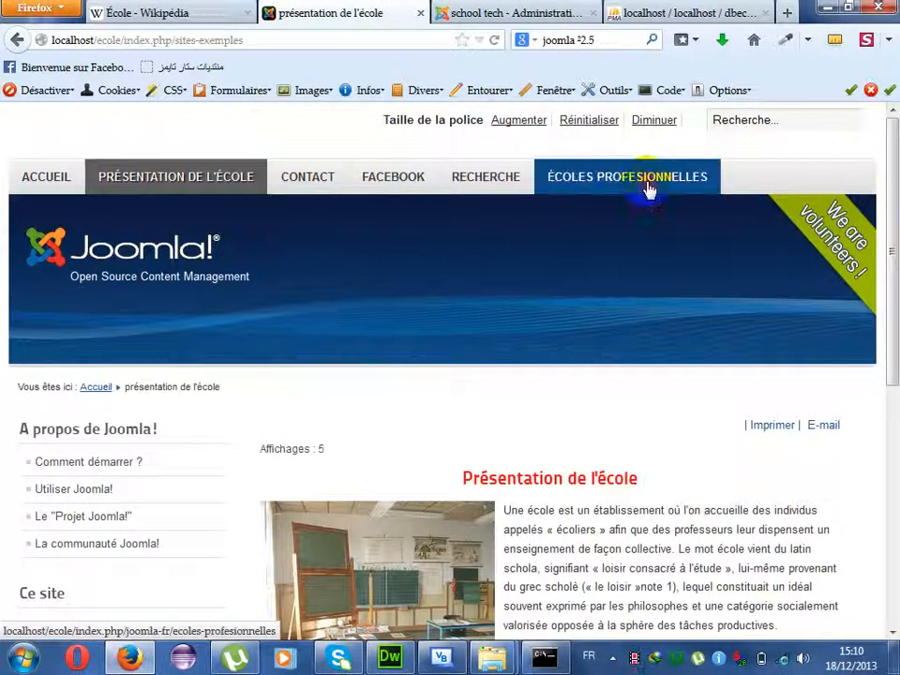
{"action": "left_click", "coordinate": [648, 189]}
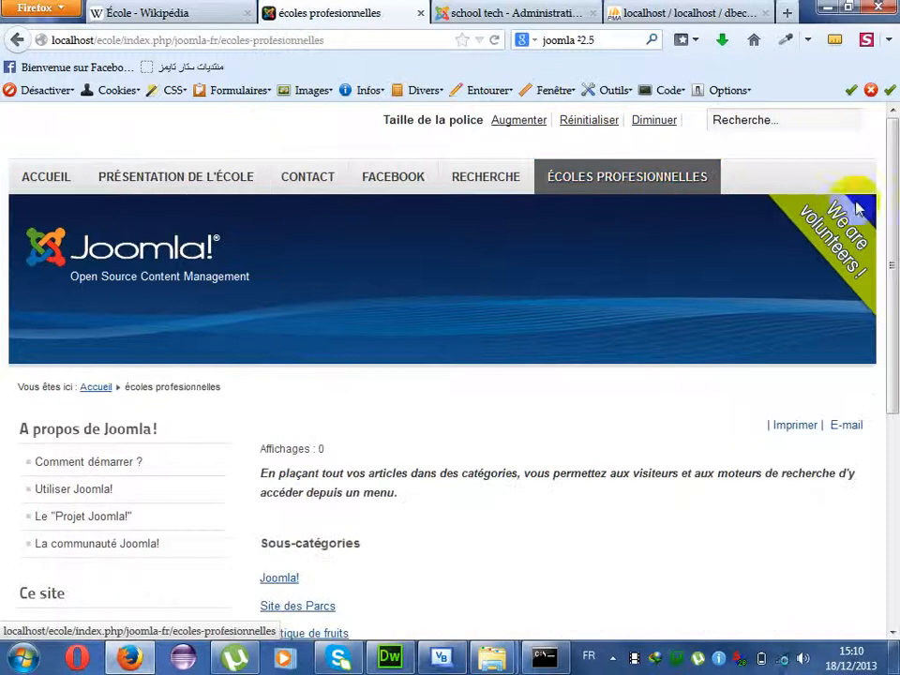
{"action": "left_click_drag", "start_coordinate": [893, 215], "coordinate": [884, 297]}
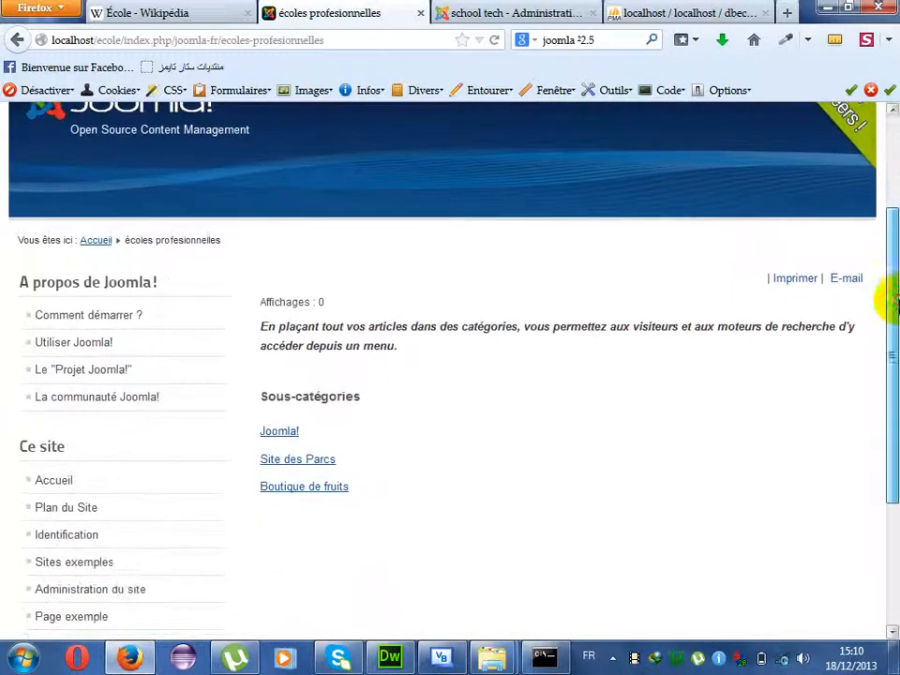
{"action": "left_click", "coordinate": [500, 41]}
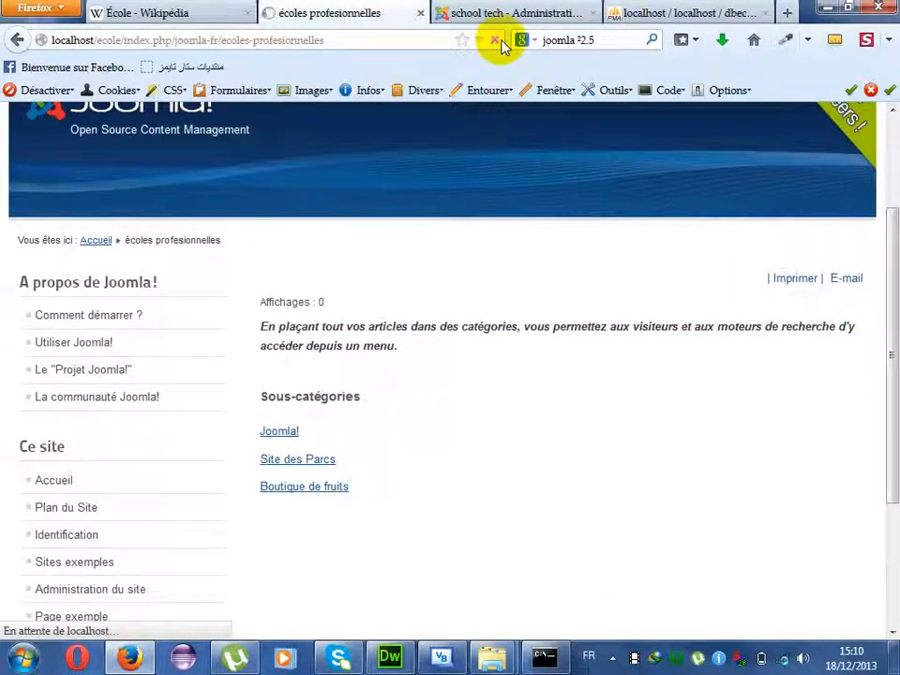
- Go back to the administration site, then save and close the global article parameters
{"action": "left_click", "coordinate": [200, 10]}
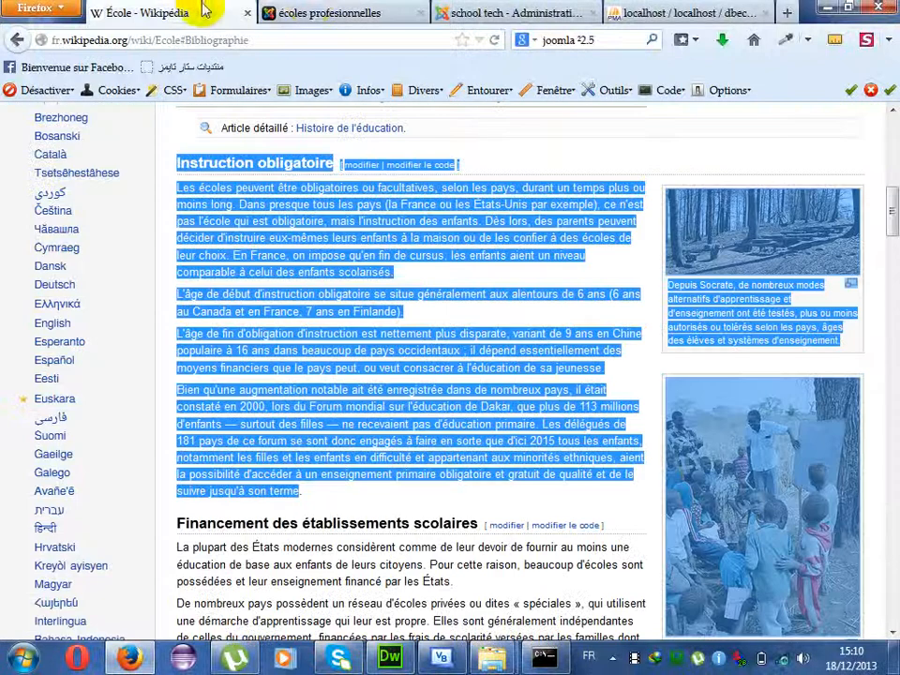
{"action": "left_click", "coordinate": [285, 10]}
{"action": "left_click", "coordinate": [498, 13]}
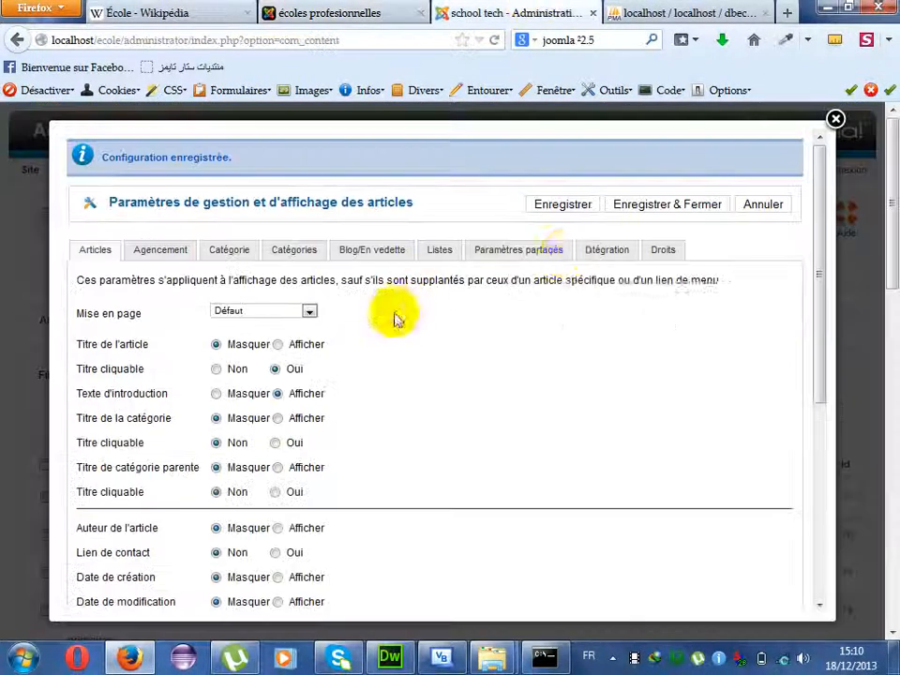
{"action": "left_click", "coordinate": [633, 215]}
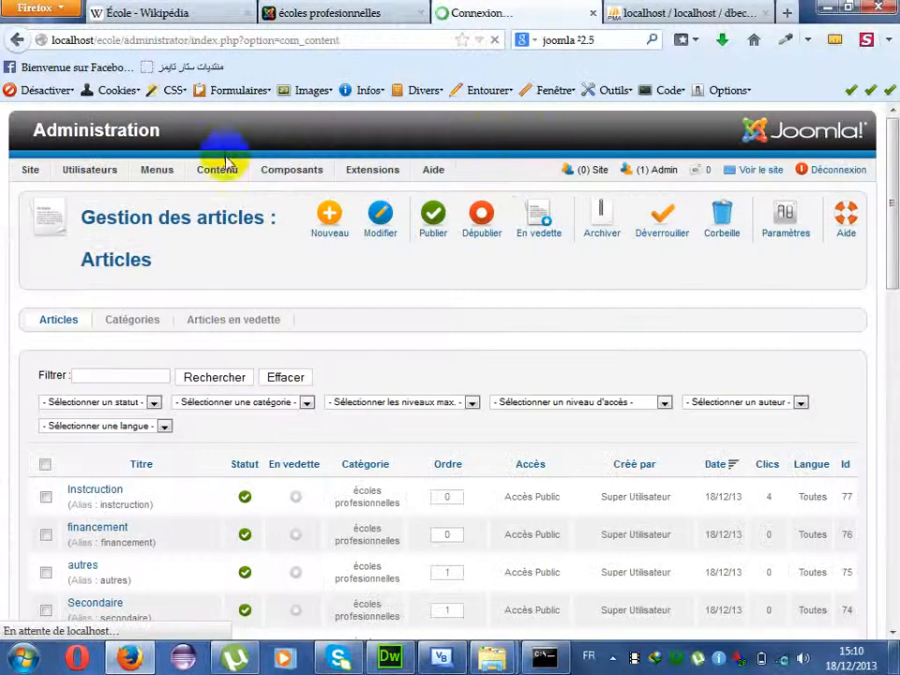
- Set the category of the "écoles profesionnelles" link in Menu Haut to "écoles profesionnelles", review its blog display parameters, and save and close it
{"action": "mouse_move", "coordinate": [226, 176]}
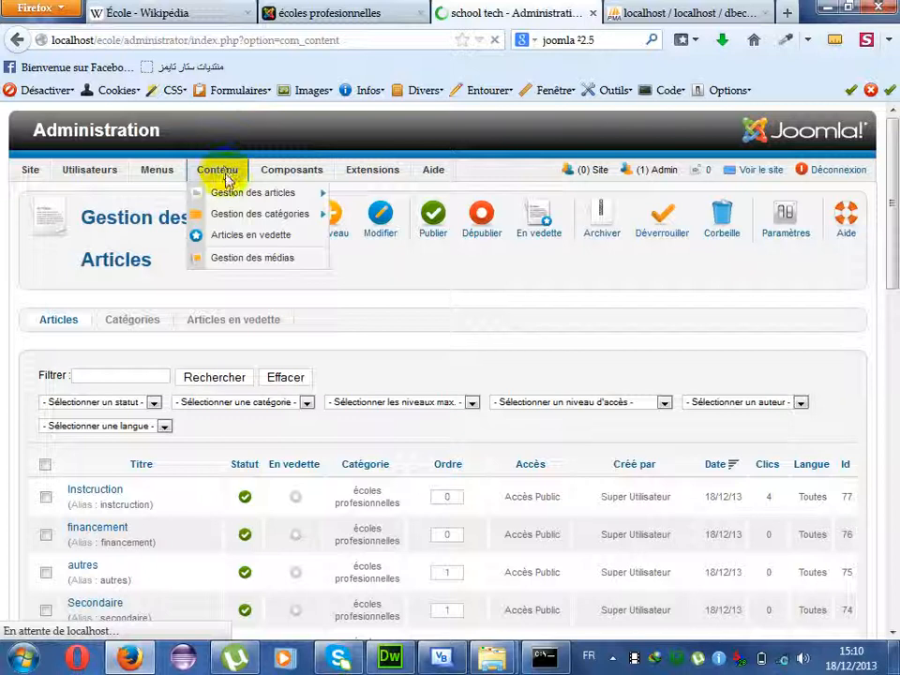
{"action": "mouse_move", "coordinate": [254, 199]}
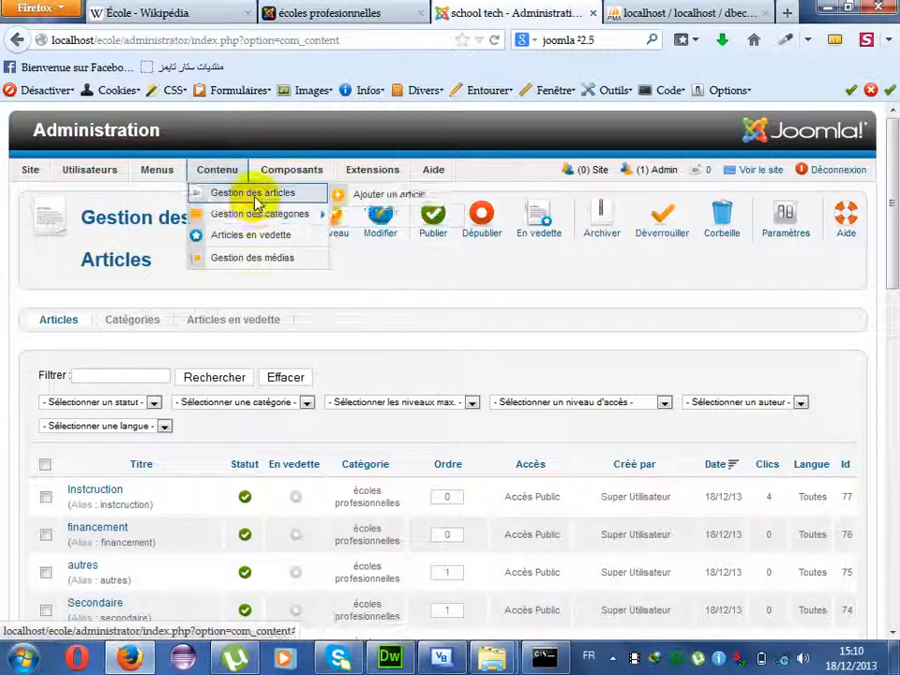
{"action": "mouse_move", "coordinate": [168, 178]}
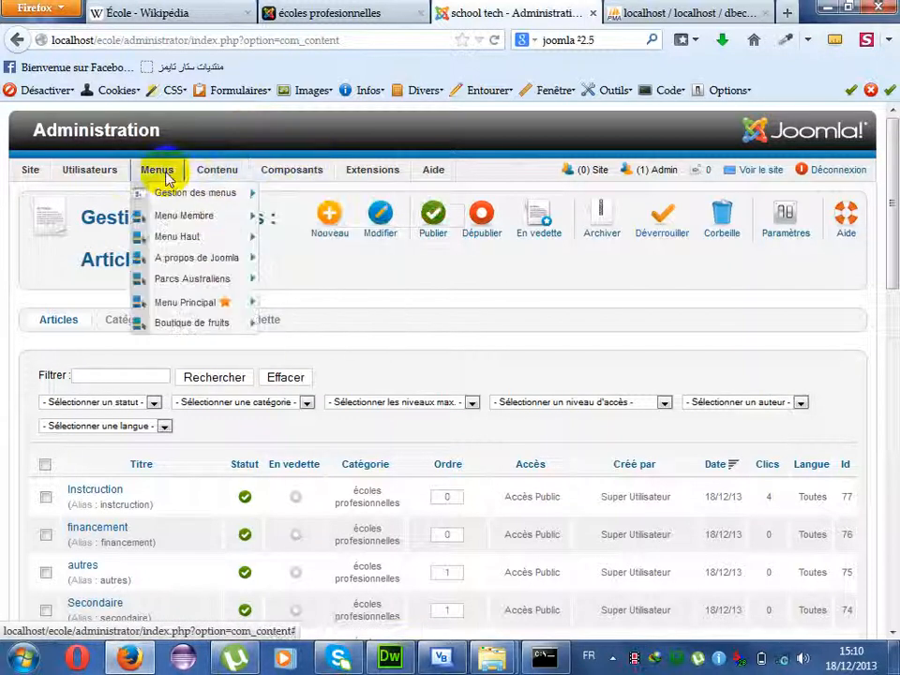
{"action": "left_click", "coordinate": [185, 239]}
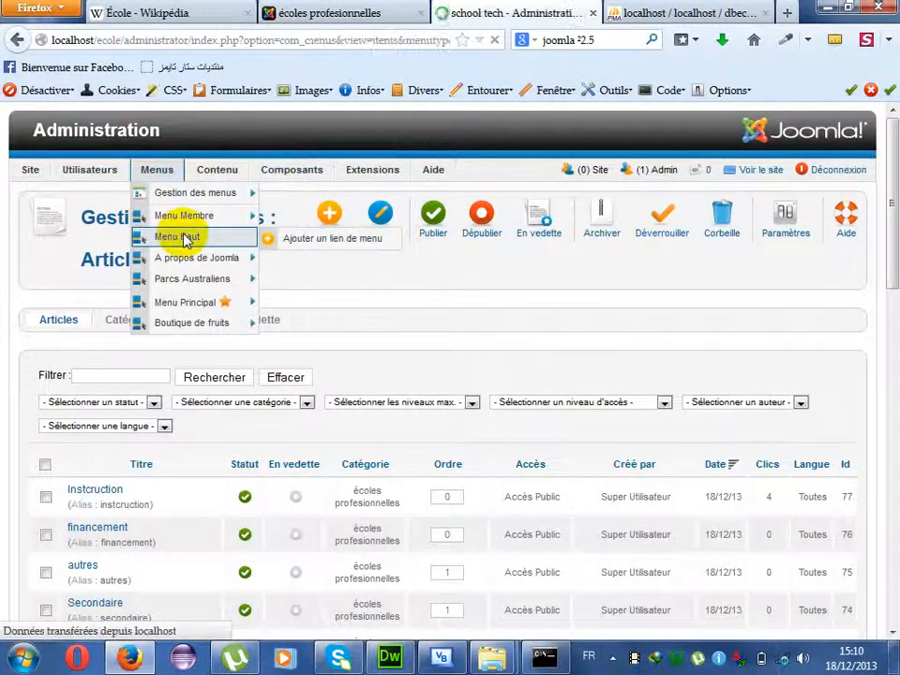
{"action": "left_click_drag", "start_coordinate": [893, 241], "coordinate": [893, 322]}
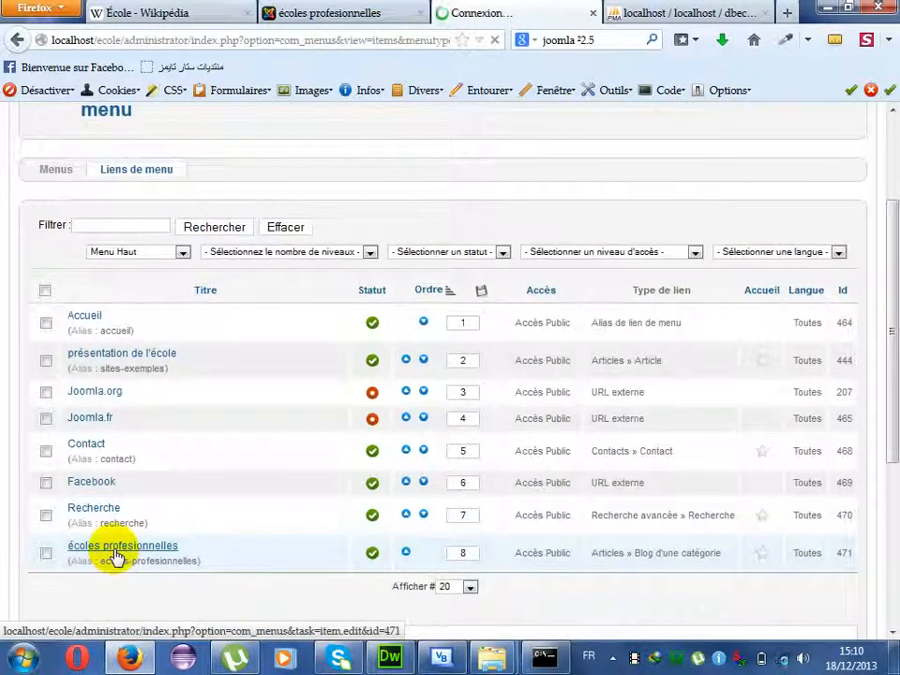
{"action": "left_click", "coordinate": [117, 555]}
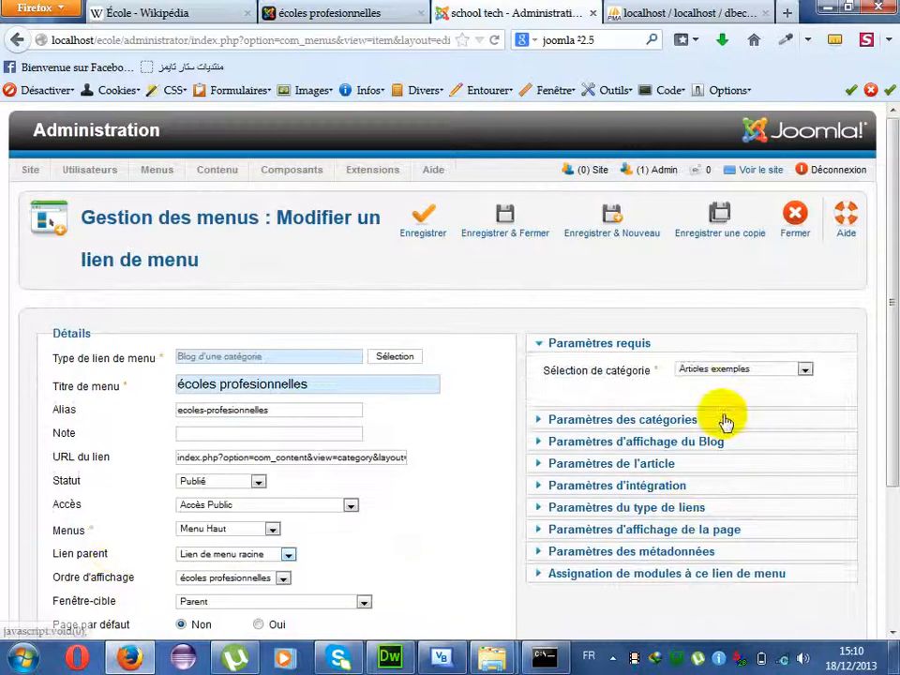
{"action": "left_click", "coordinate": [713, 374]}
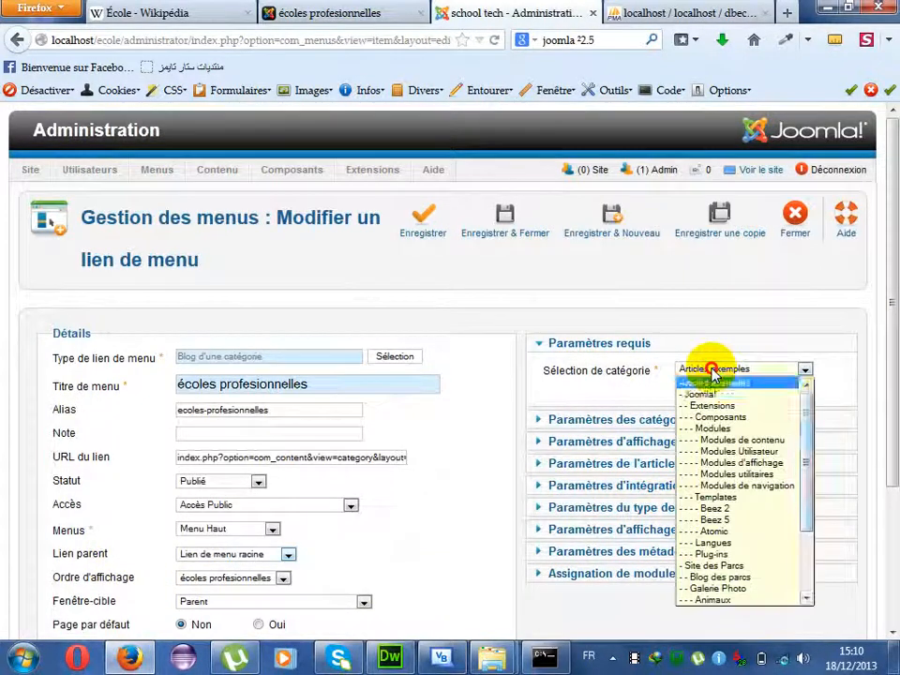
{"action": "left_click_drag", "start_coordinate": [812, 403], "coordinate": [813, 484]}
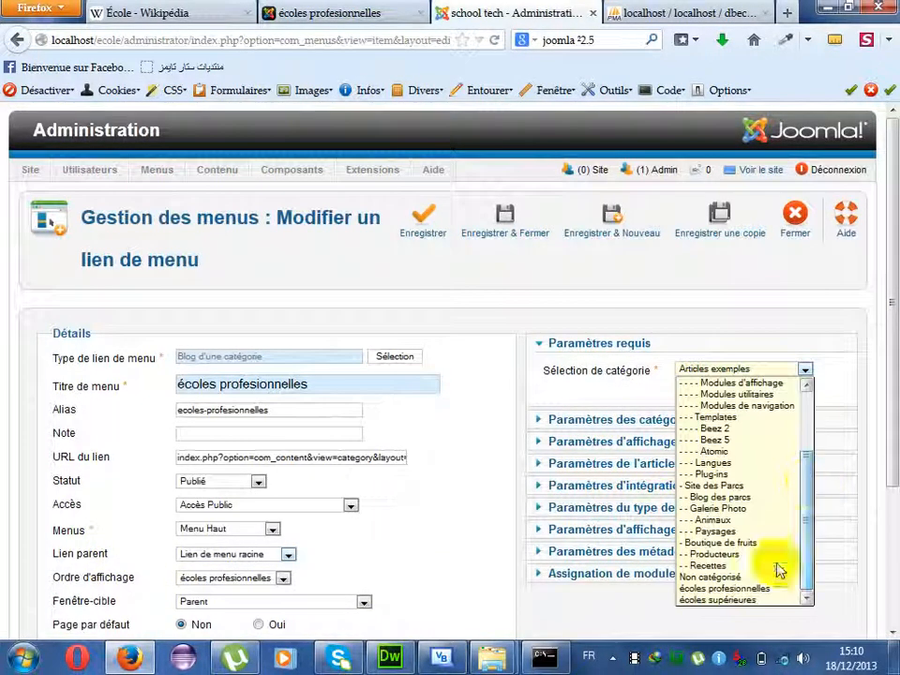
{"action": "left_click", "coordinate": [761, 589]}
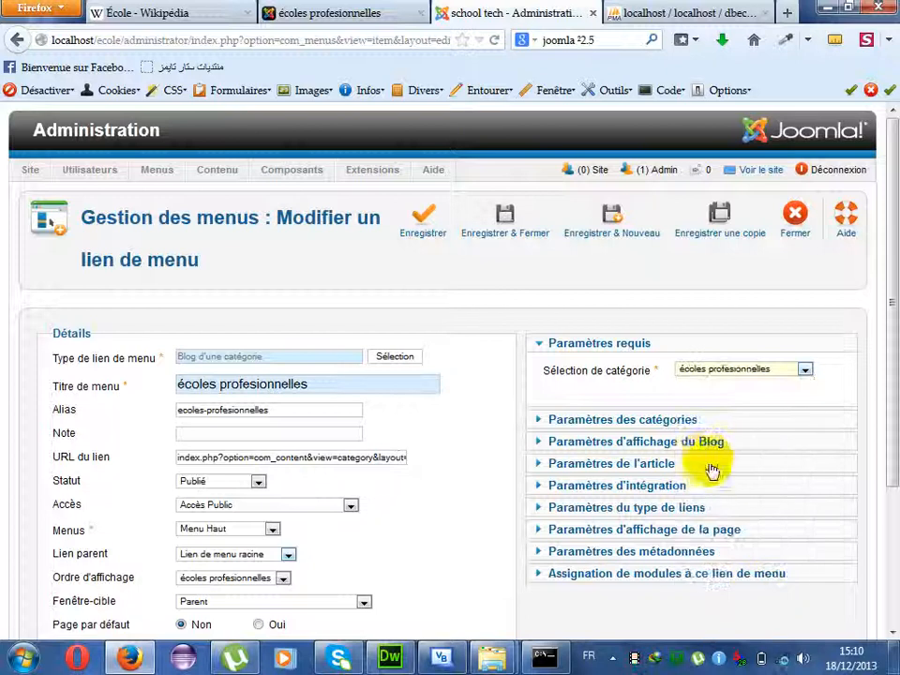
{"action": "left_click", "coordinate": [701, 445]}
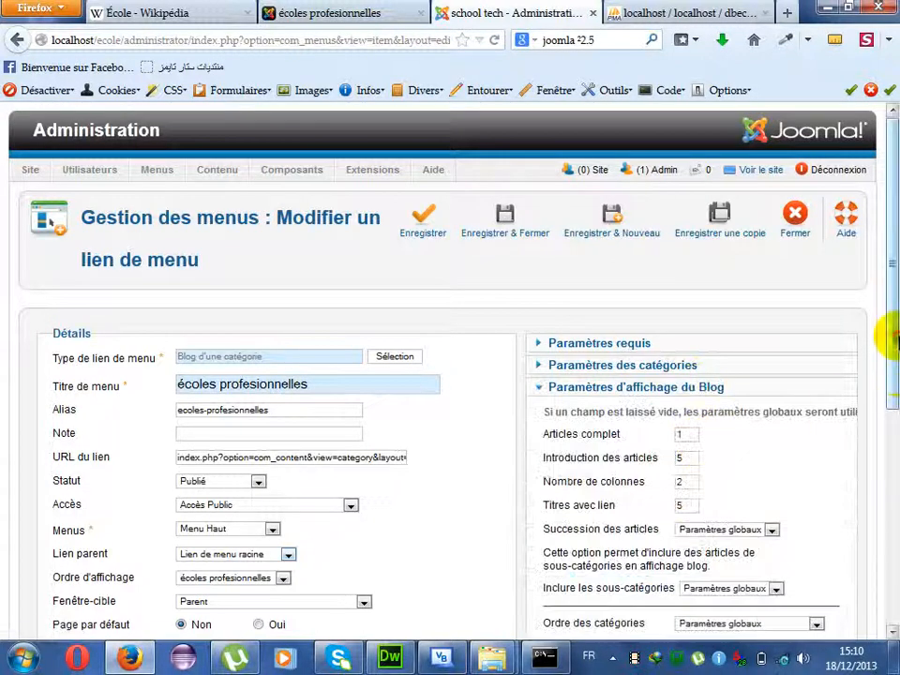
{"action": "left_click", "coordinate": [519, 242]}
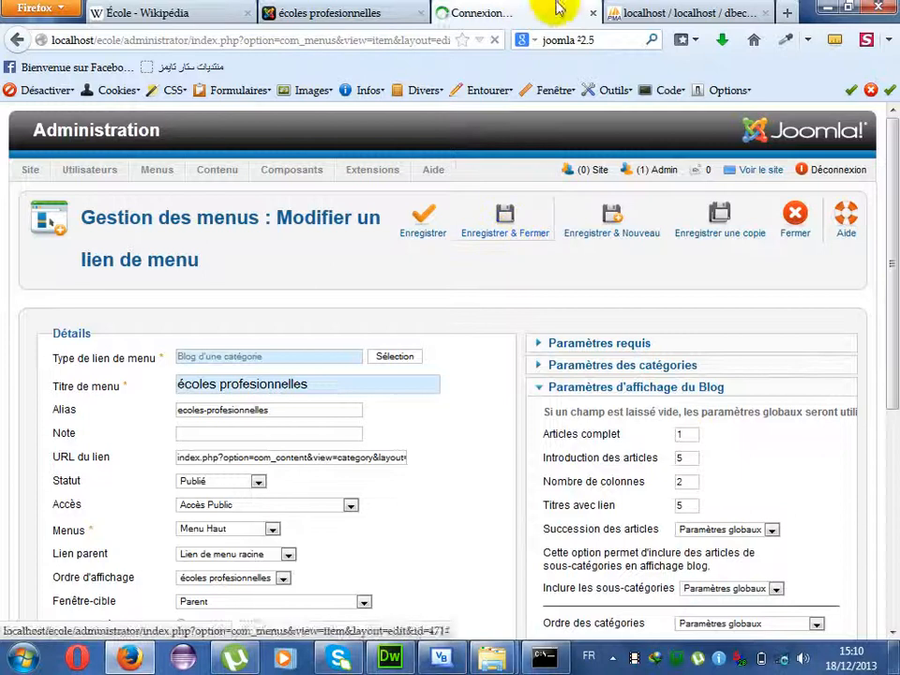
- Reload the public "écoles profesionnelles" page and examine how its articles are laid out in the blog
{"action": "left_click", "coordinate": [295, 12]}
{"action": "left_click", "coordinate": [495, 40]}
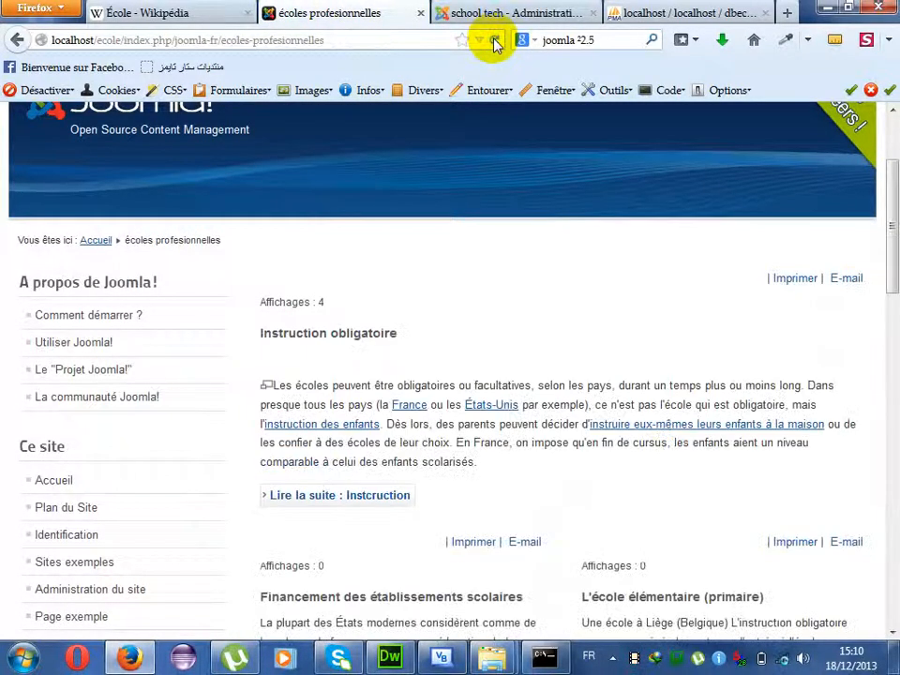
{"action": "left_click_drag", "start_coordinate": [891, 281], "coordinate": [889, 230]}
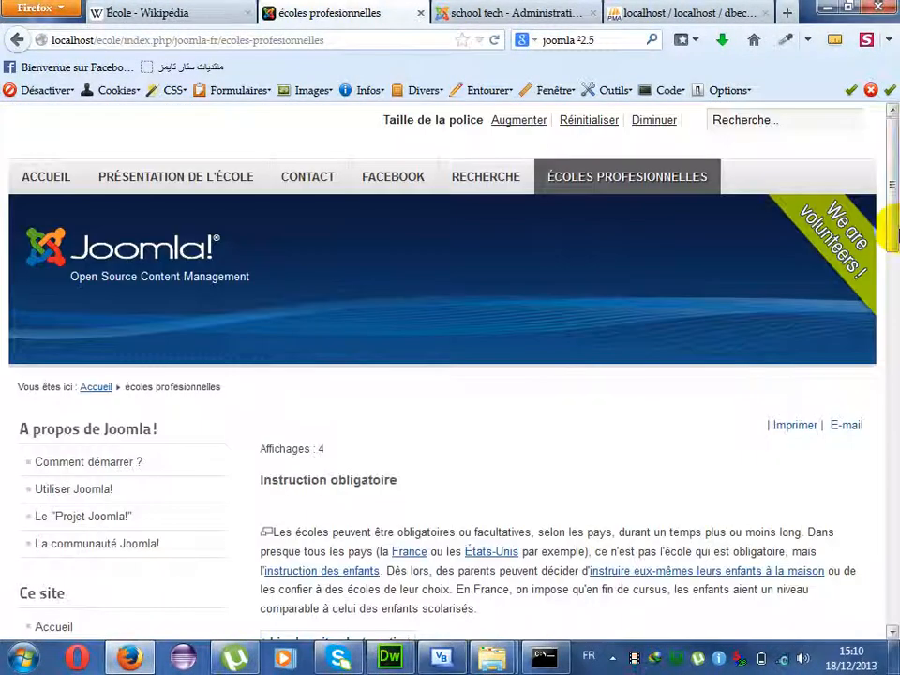